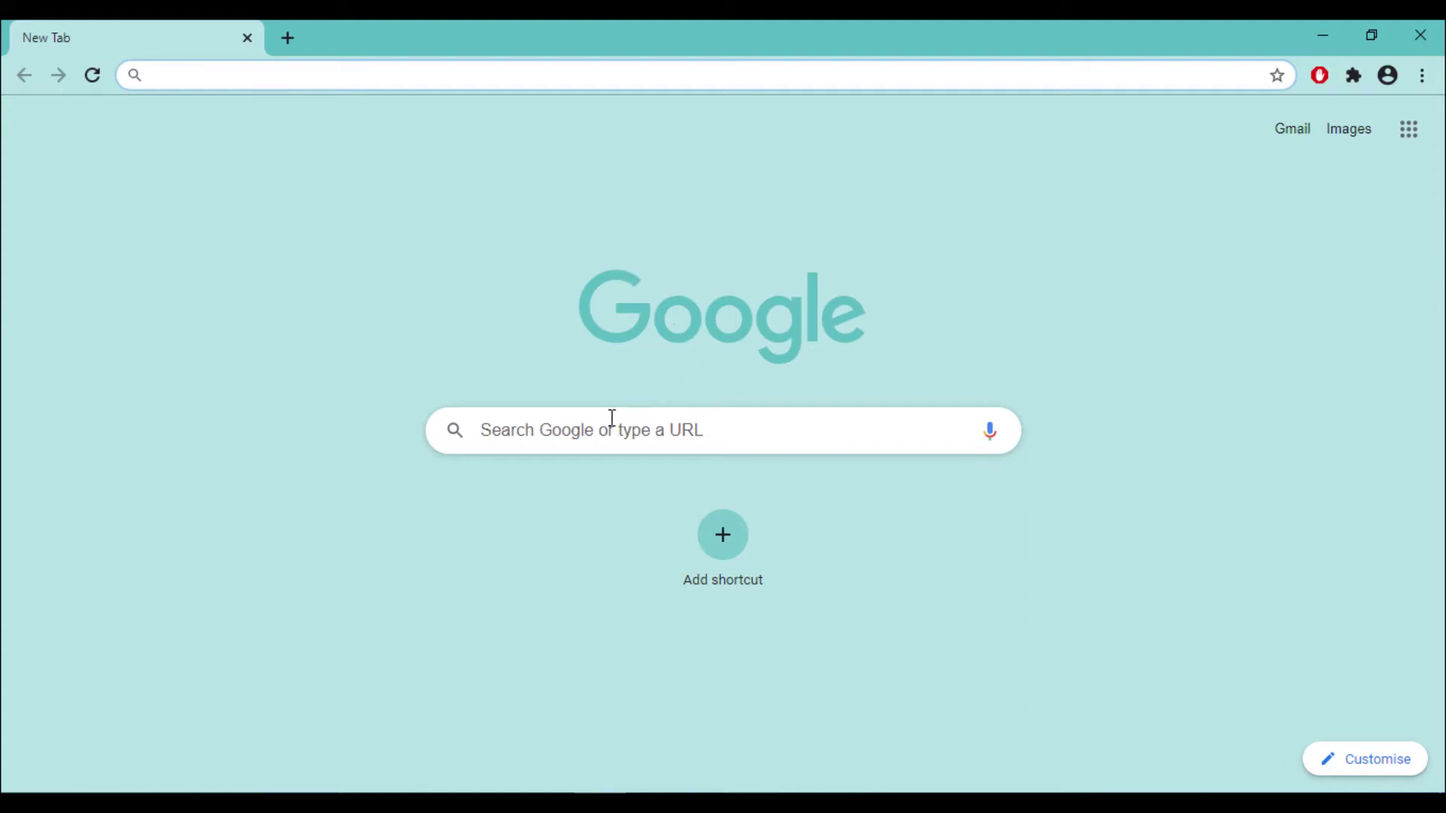
- Search Google for "kittens" and browse the Creative Commons image results
{"action": "left_click", "coordinate": [590, 429]}
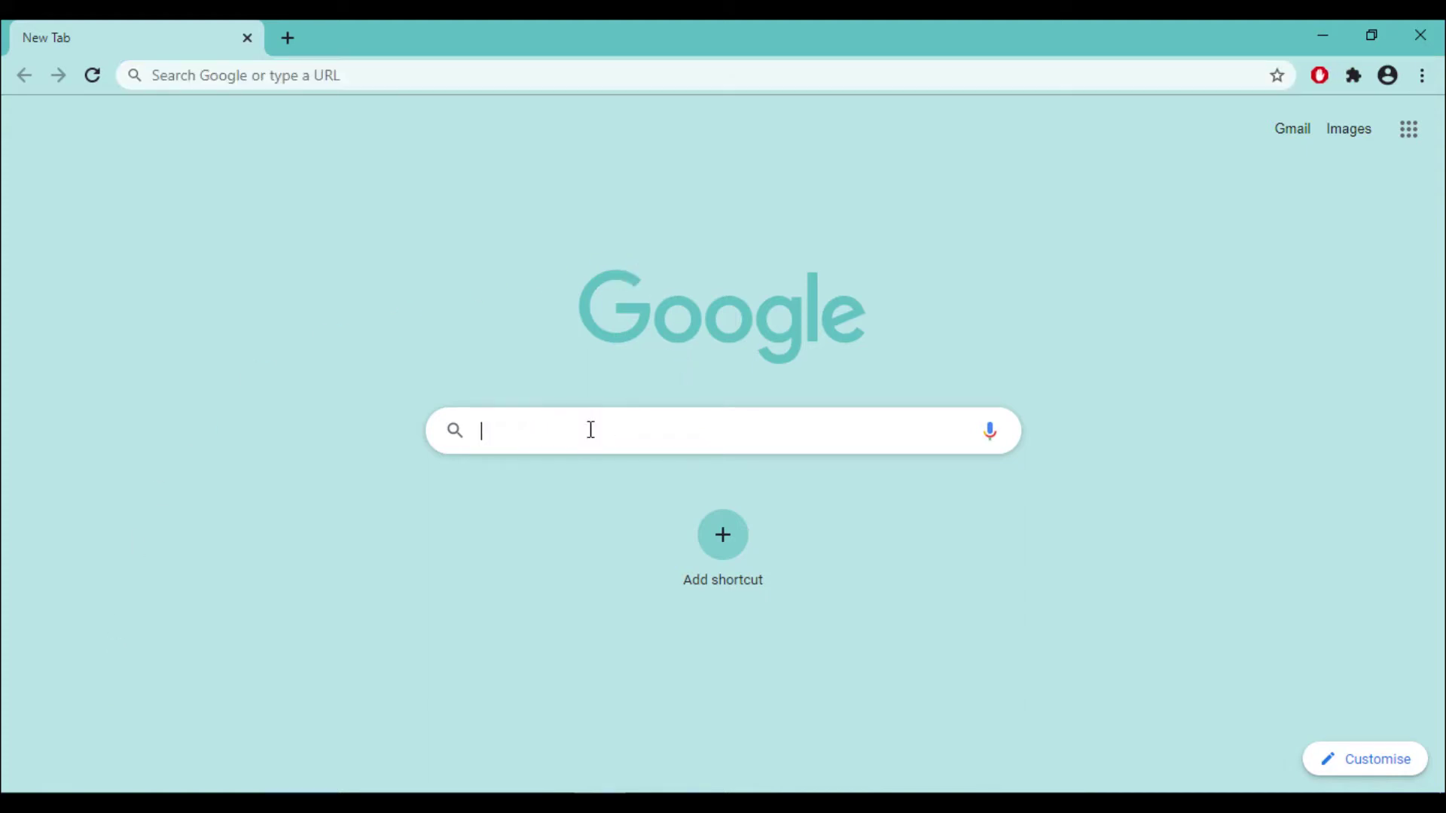
{"action": "type", "text": "kittens"}
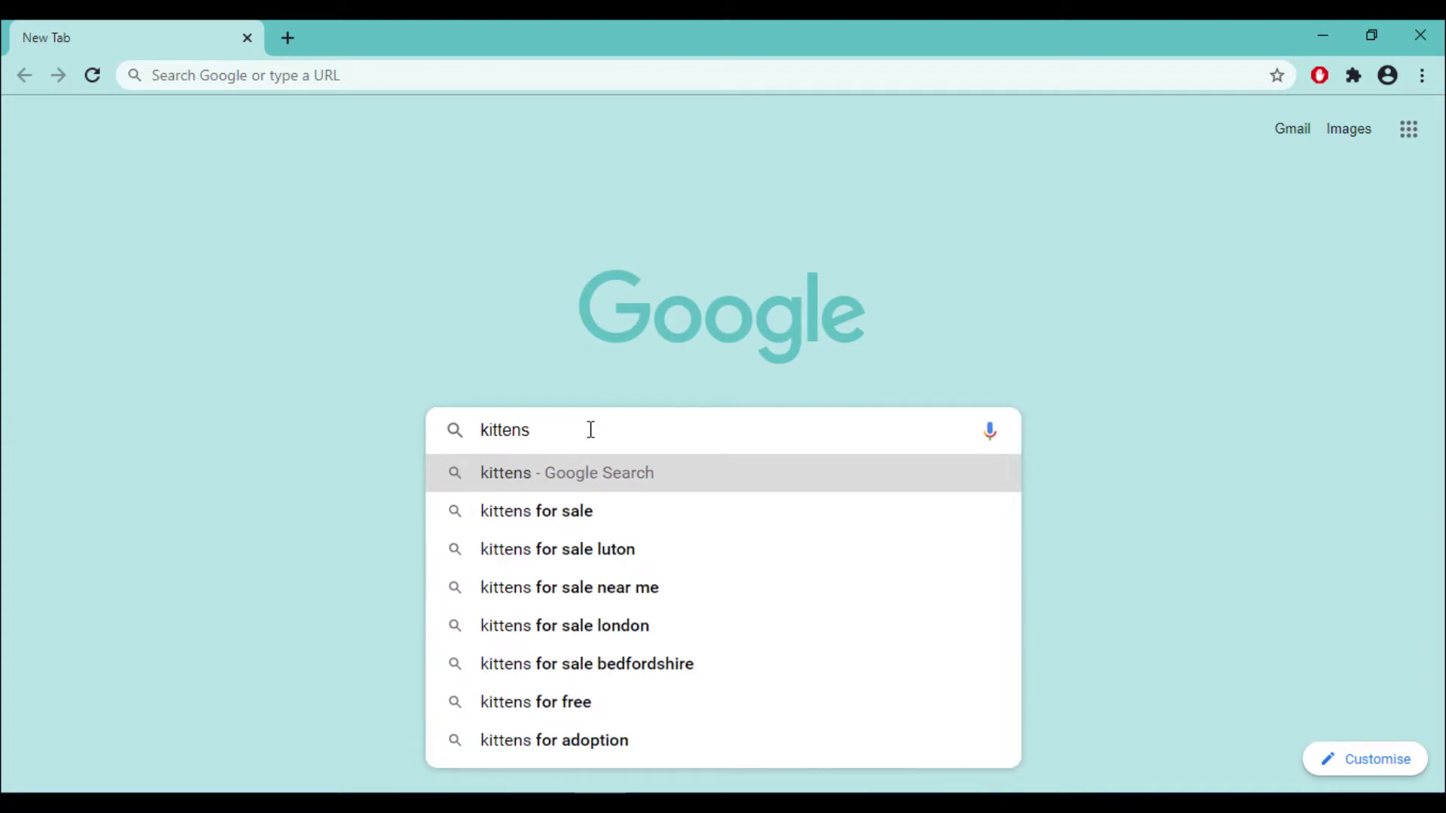
{"action": "key", "text": "Return"}
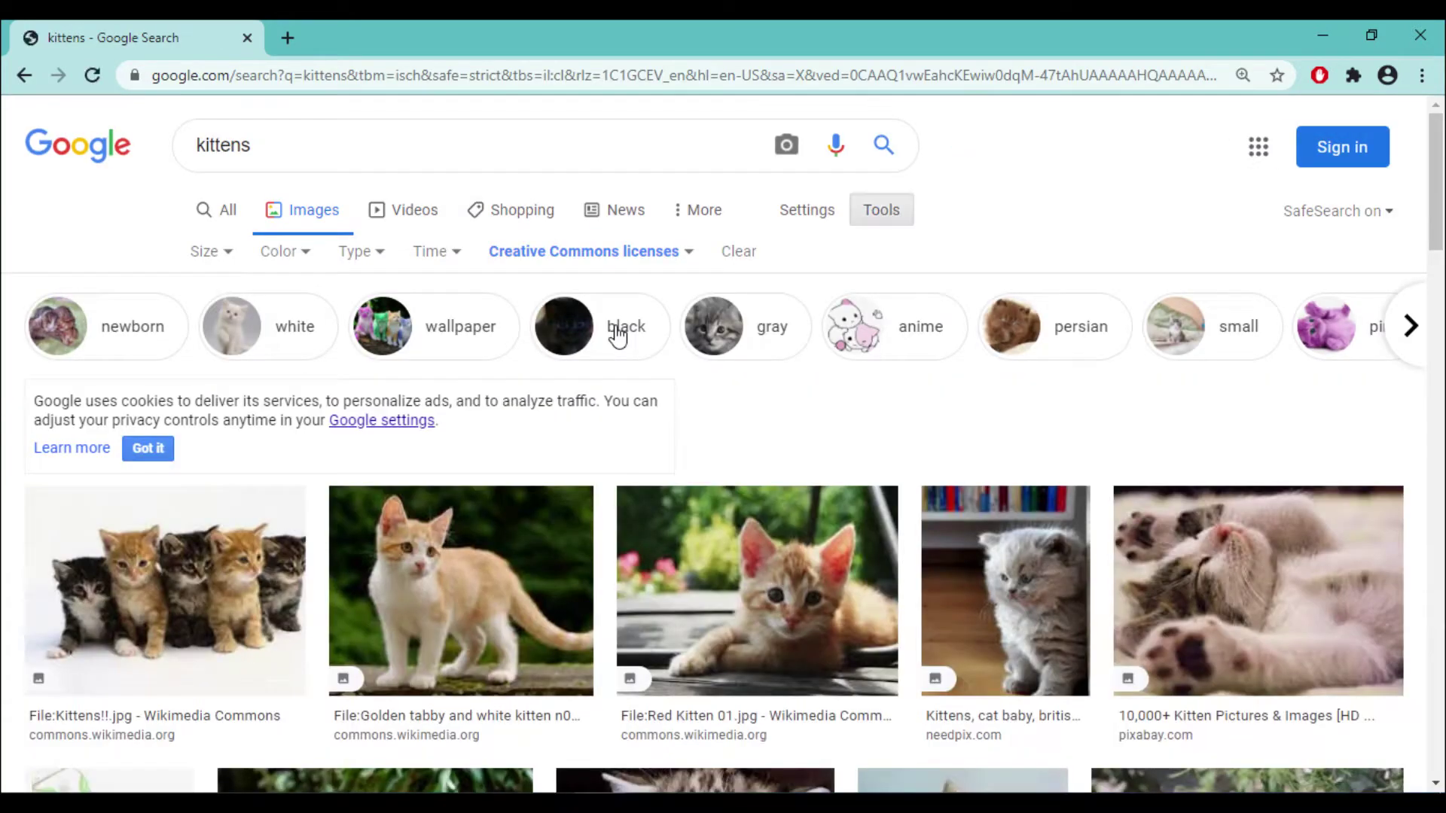
{"action": "scroll", "coordinate": [603, 347], "scroll_direction": "down", "scroll_amount": 5}
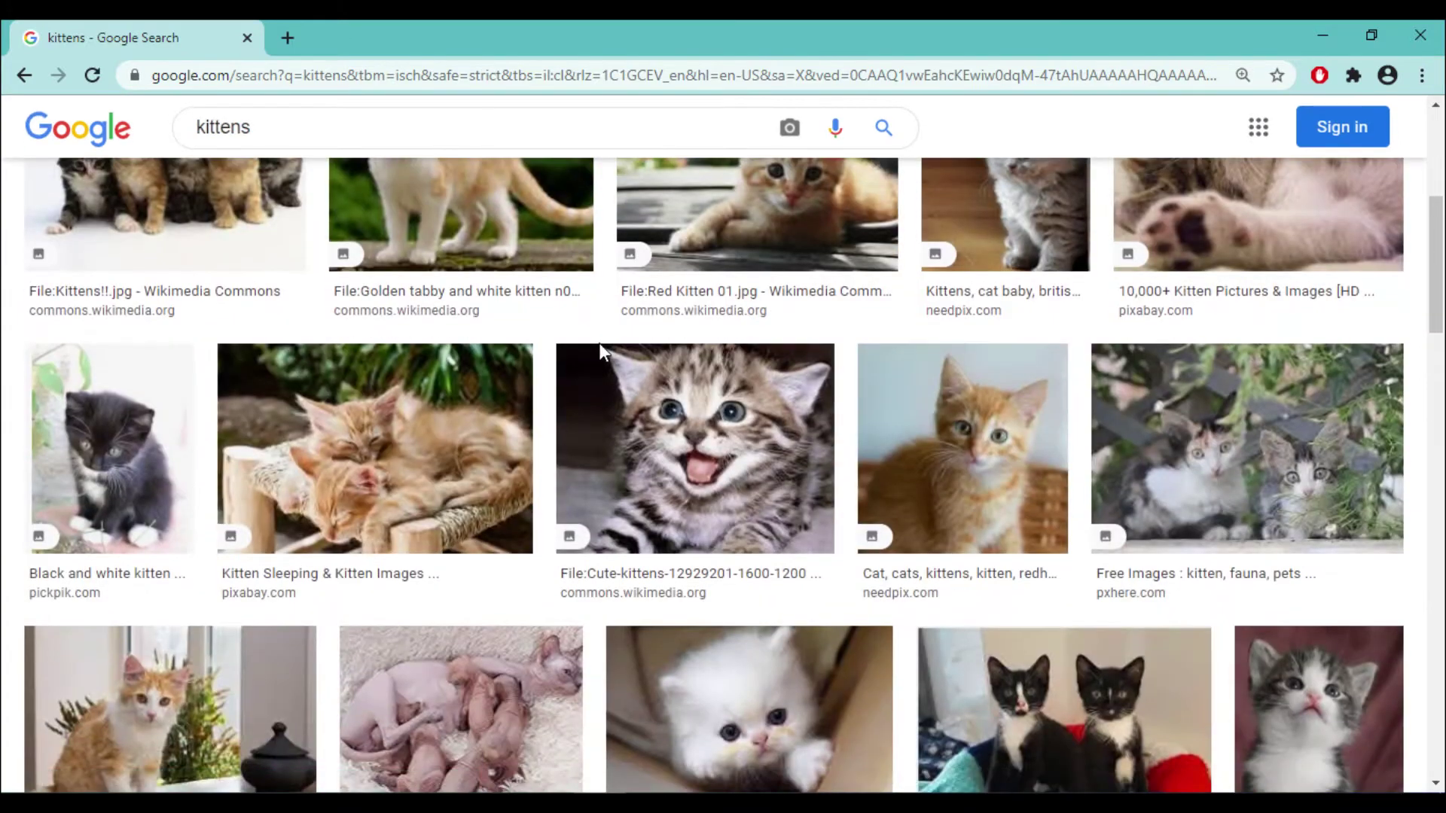
{"action": "scroll", "coordinate": [601, 345], "scroll_direction": "up", "scroll_amount": 3}
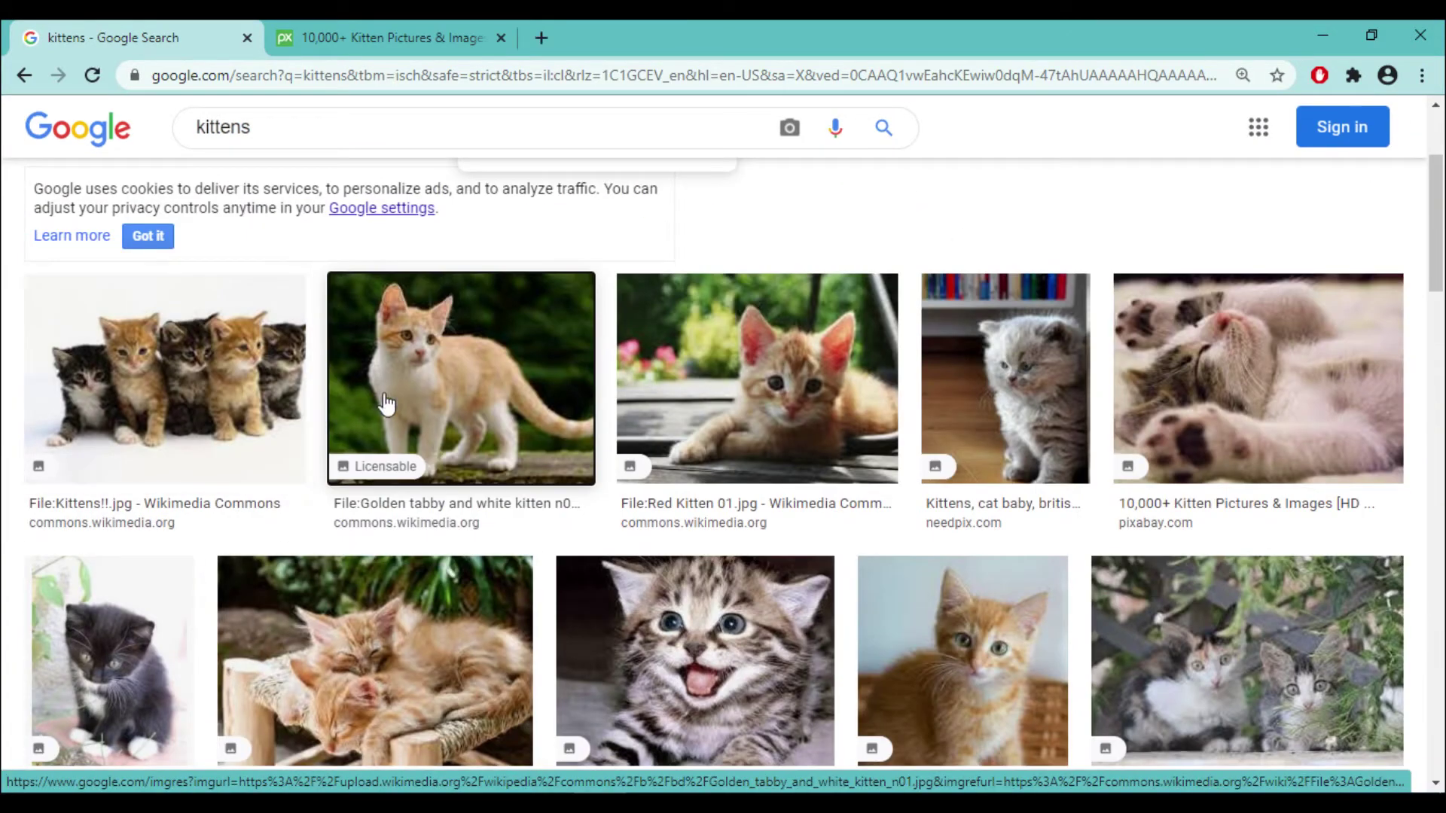
- Save the golden tabby and white kitten image to the Pictures folder as "kitten" and open the downloaded file's options
{"action": "right_click", "coordinate": [467, 382]}
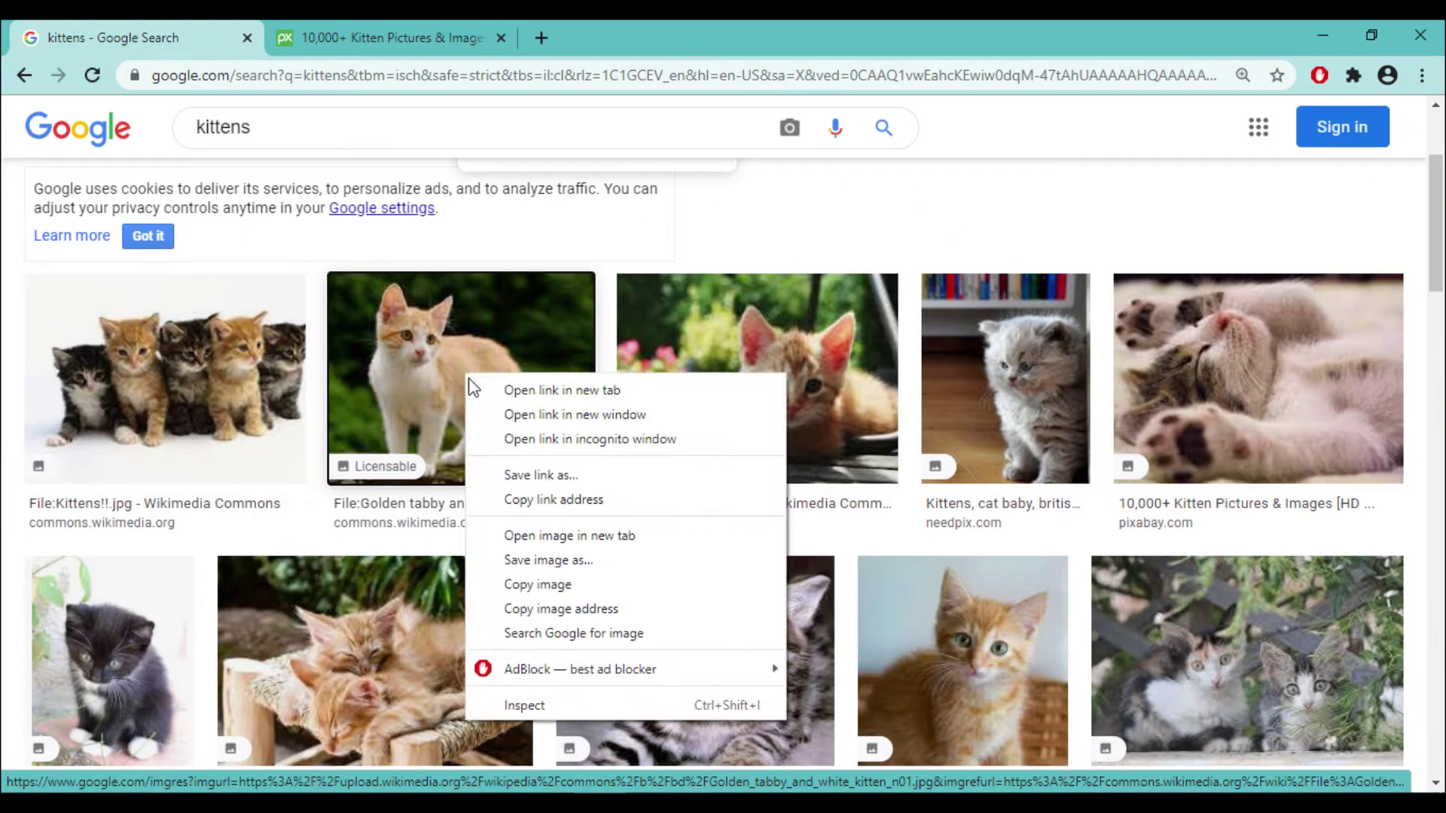
{"action": "left_click", "coordinate": [526, 564]}
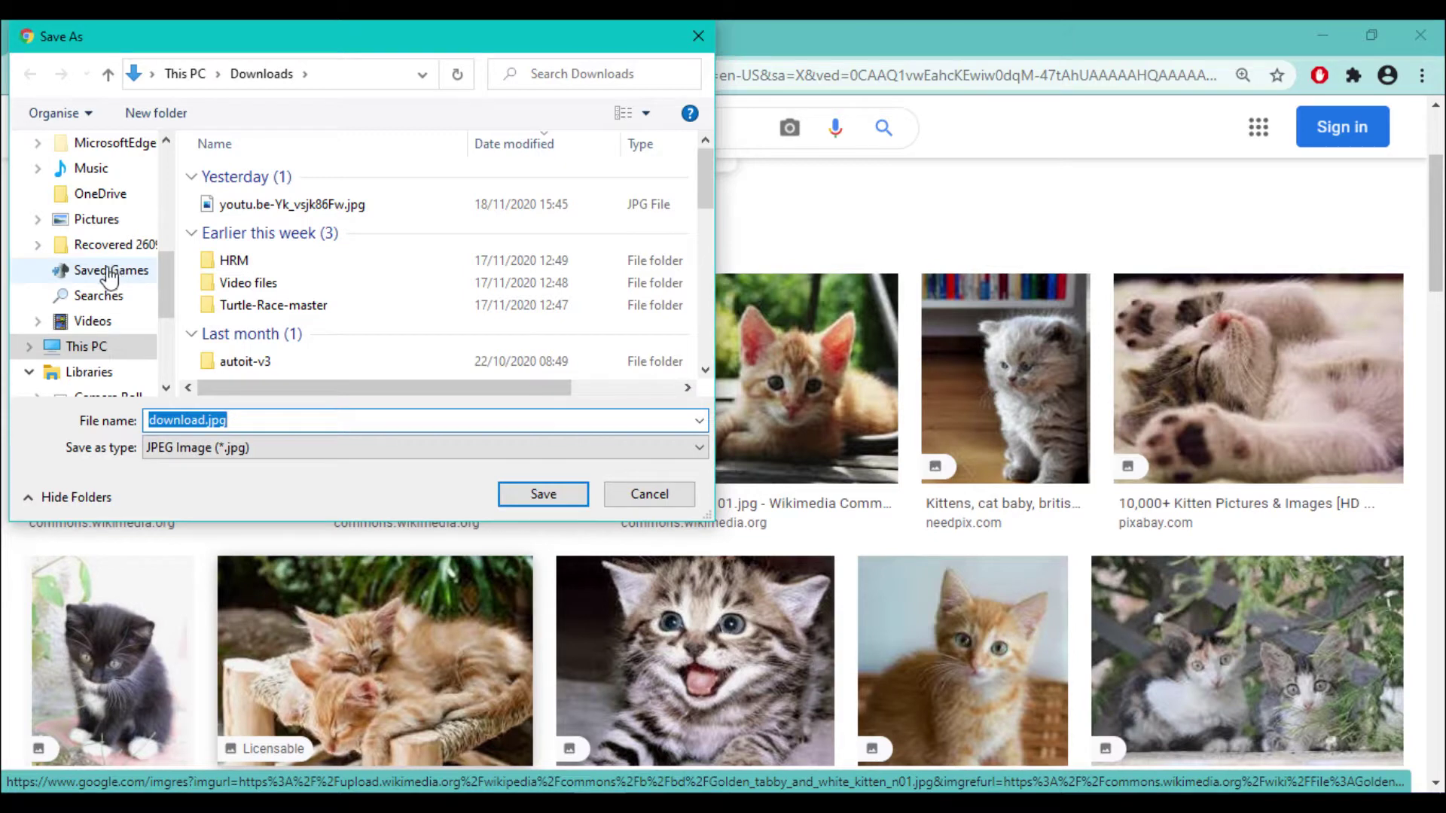
{"action": "left_click", "coordinate": [98, 219]}
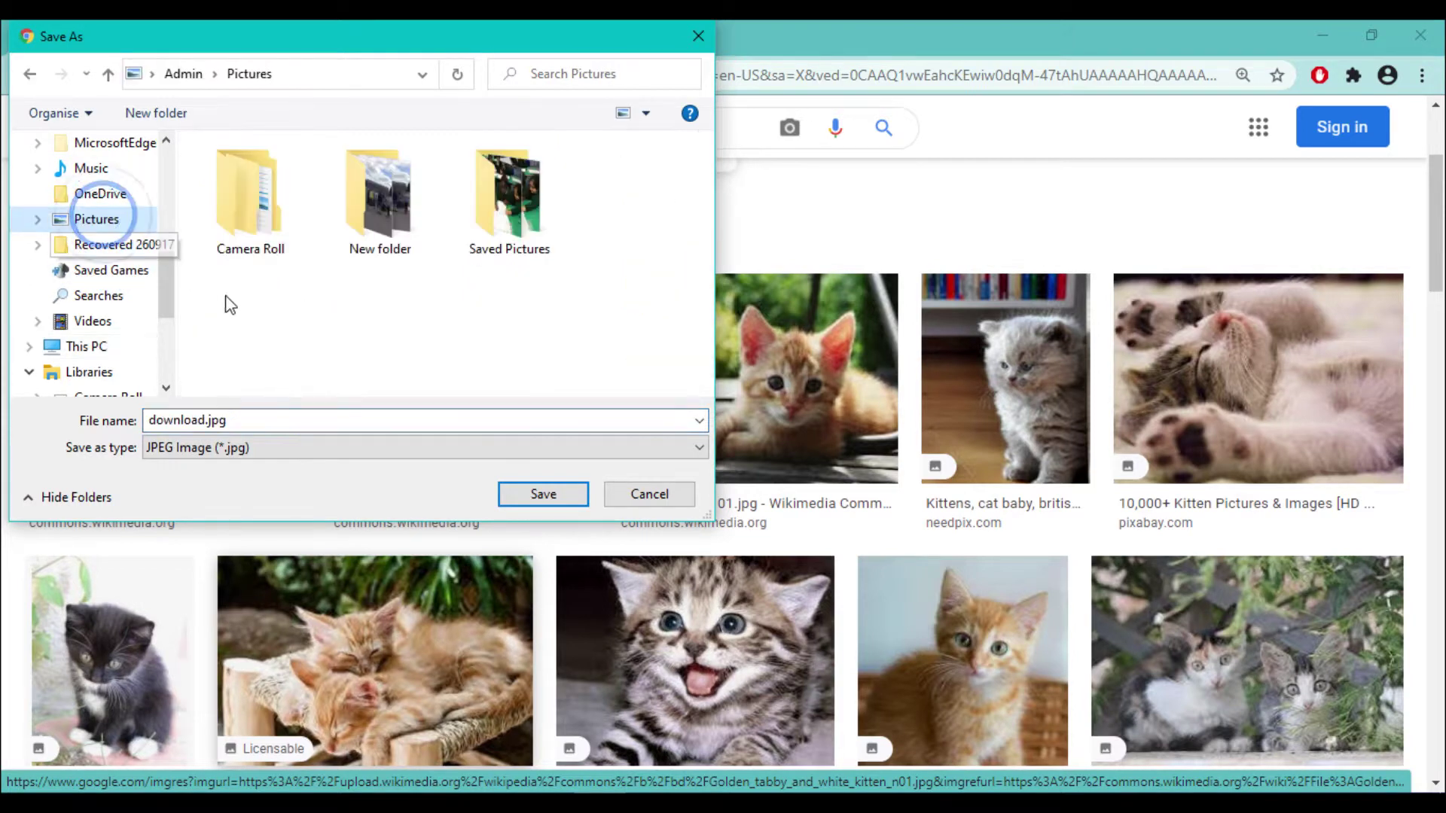
{"action": "left_click", "coordinate": [319, 420]}
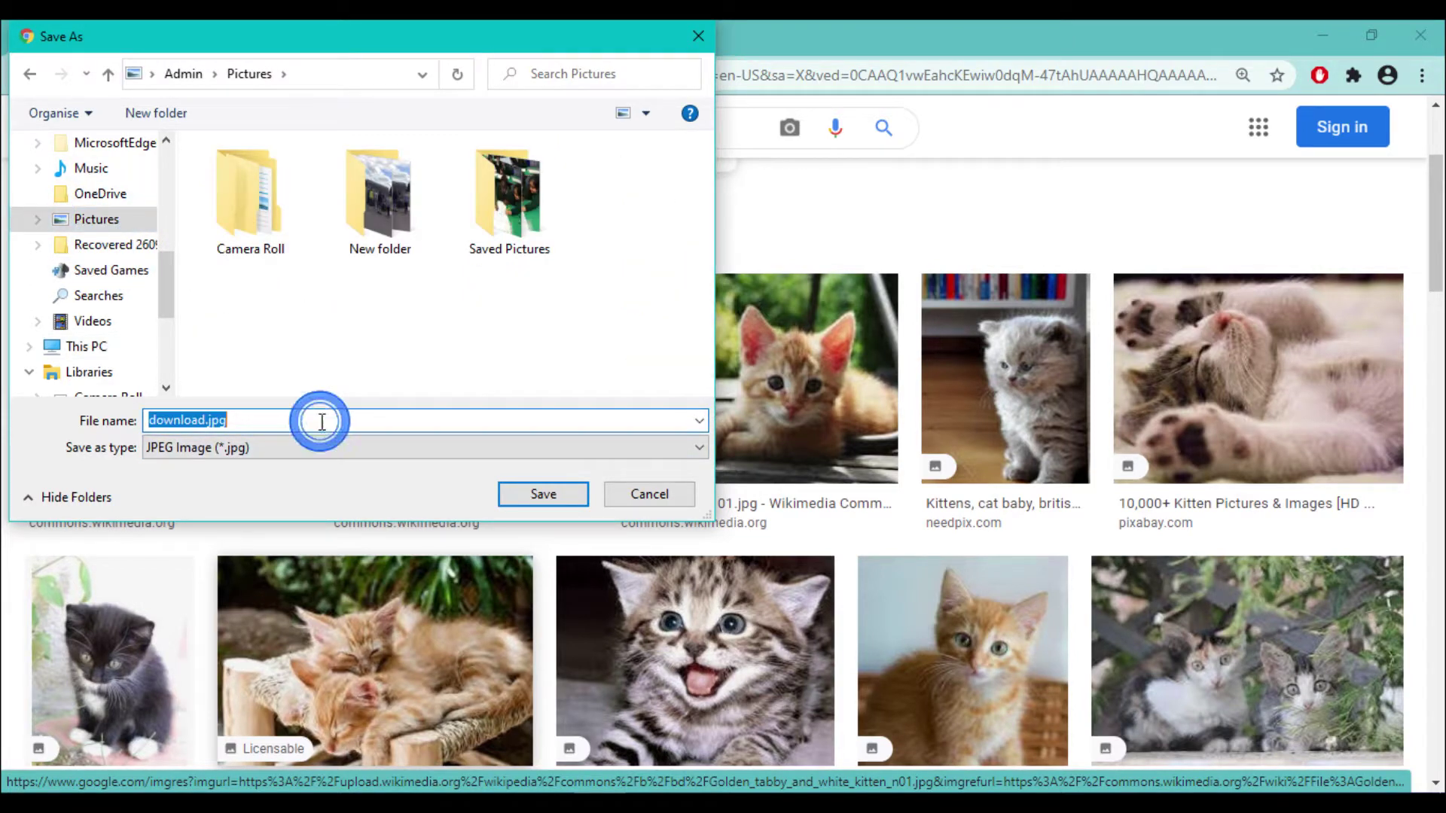
{"action": "type", "text": "kitten"}
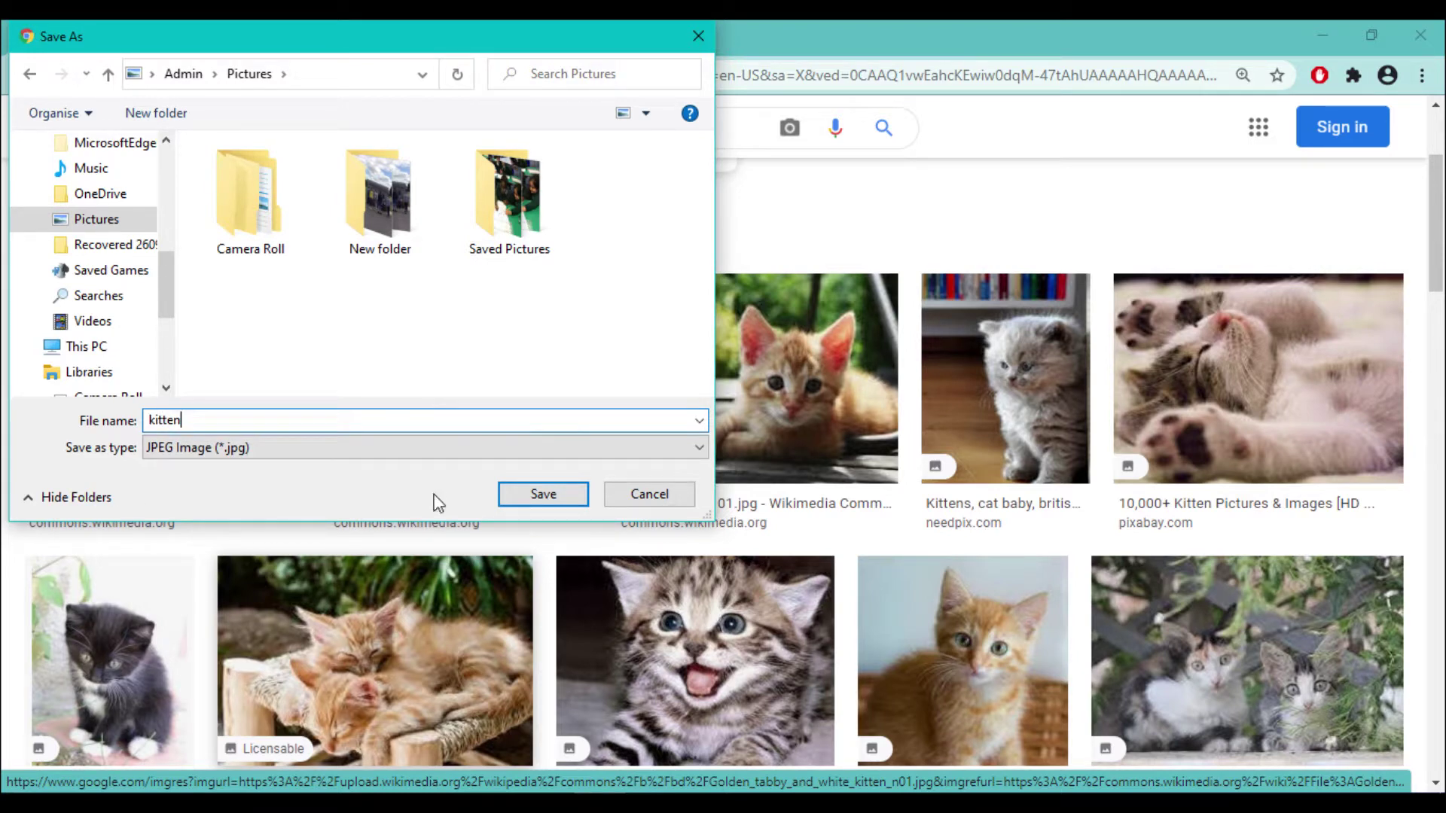
{"action": "left_click", "coordinate": [576, 499]}
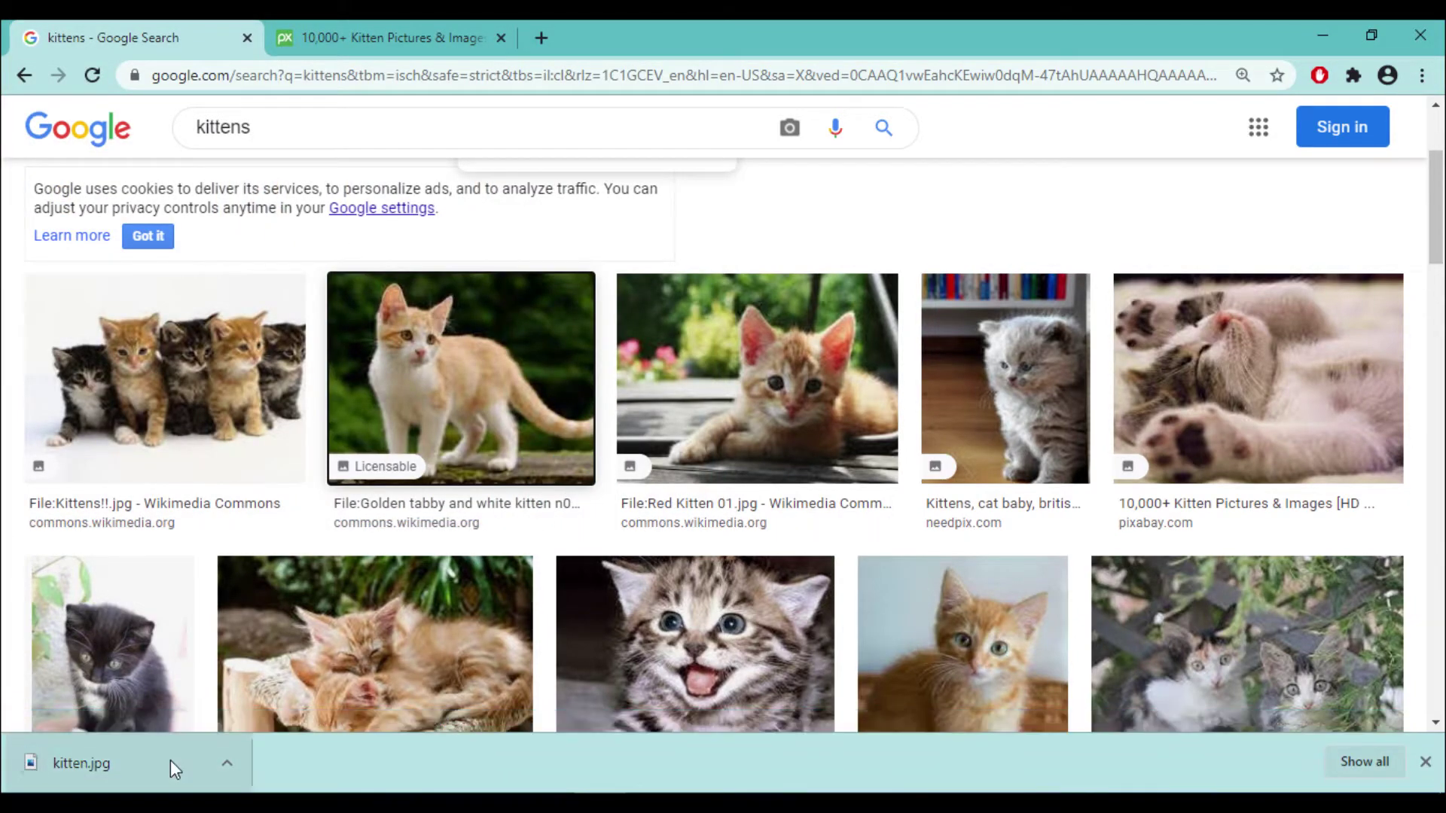
{"action": "left_click", "coordinate": [224, 771]}
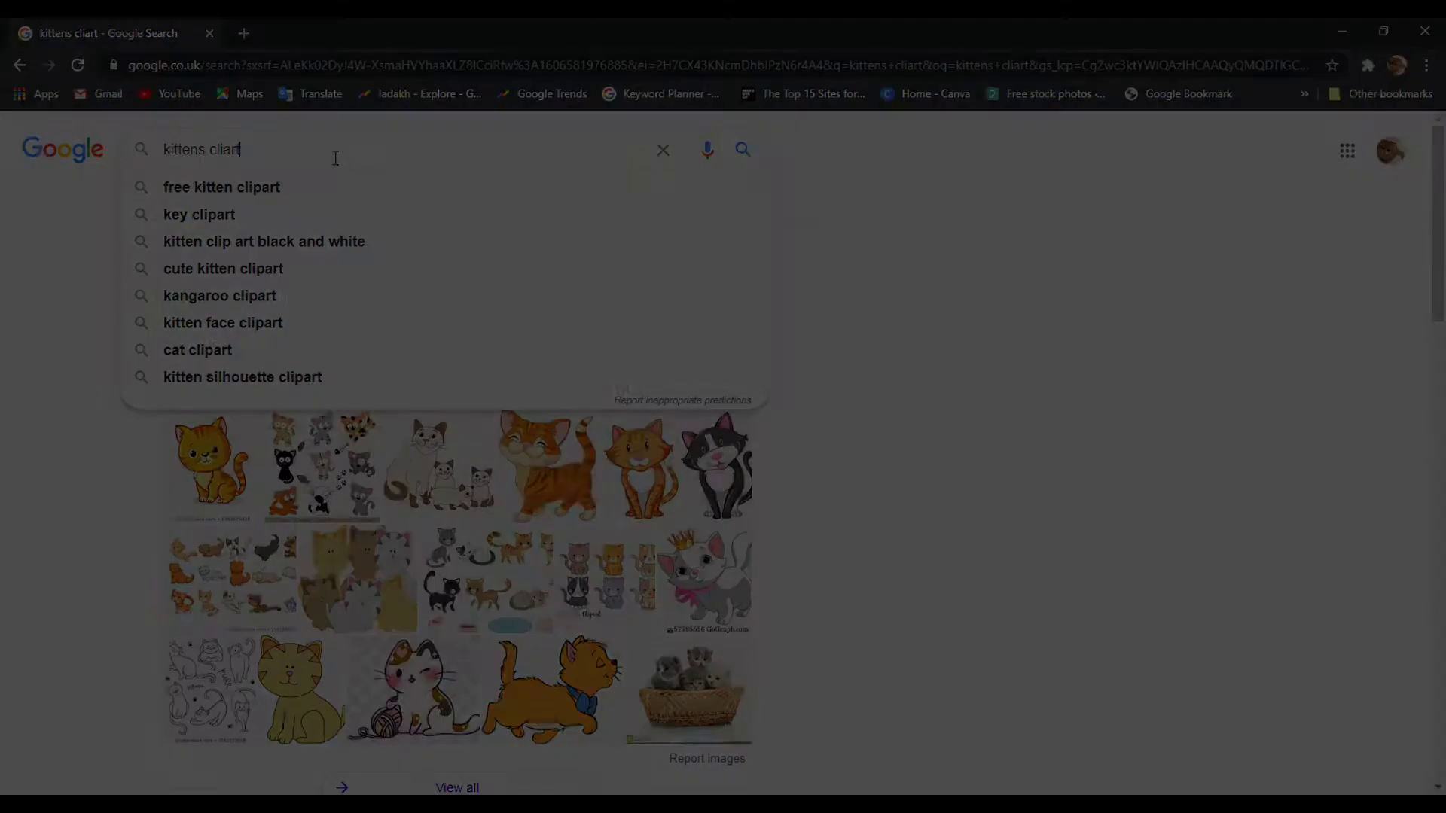
- Replace the clipart search query with "kittens svg" and run the search
{"action": "key", "text": "BackSpace"}
{"action": "key", "text": "BackSpace"}
{"action": "key", "text": "BackSpace"}
{"action": "key", "text": "BackSpace"}
{"action": "key", "text": "BackSpace"}
{"action": "key", "text": "BackSpace"}
{"action": "key", "text": "BackSpace"}
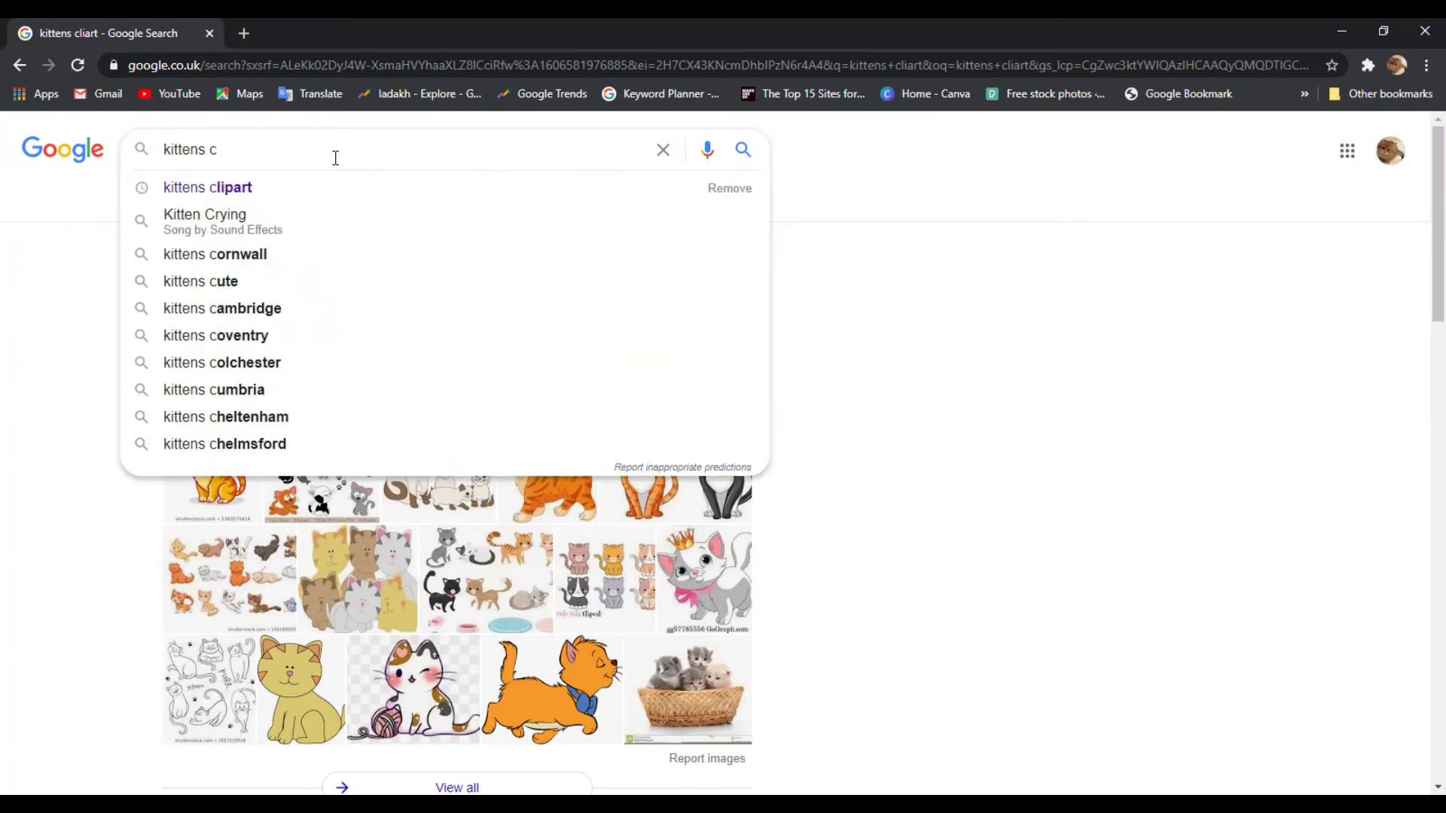
{"action": "type", "text": "svg"}
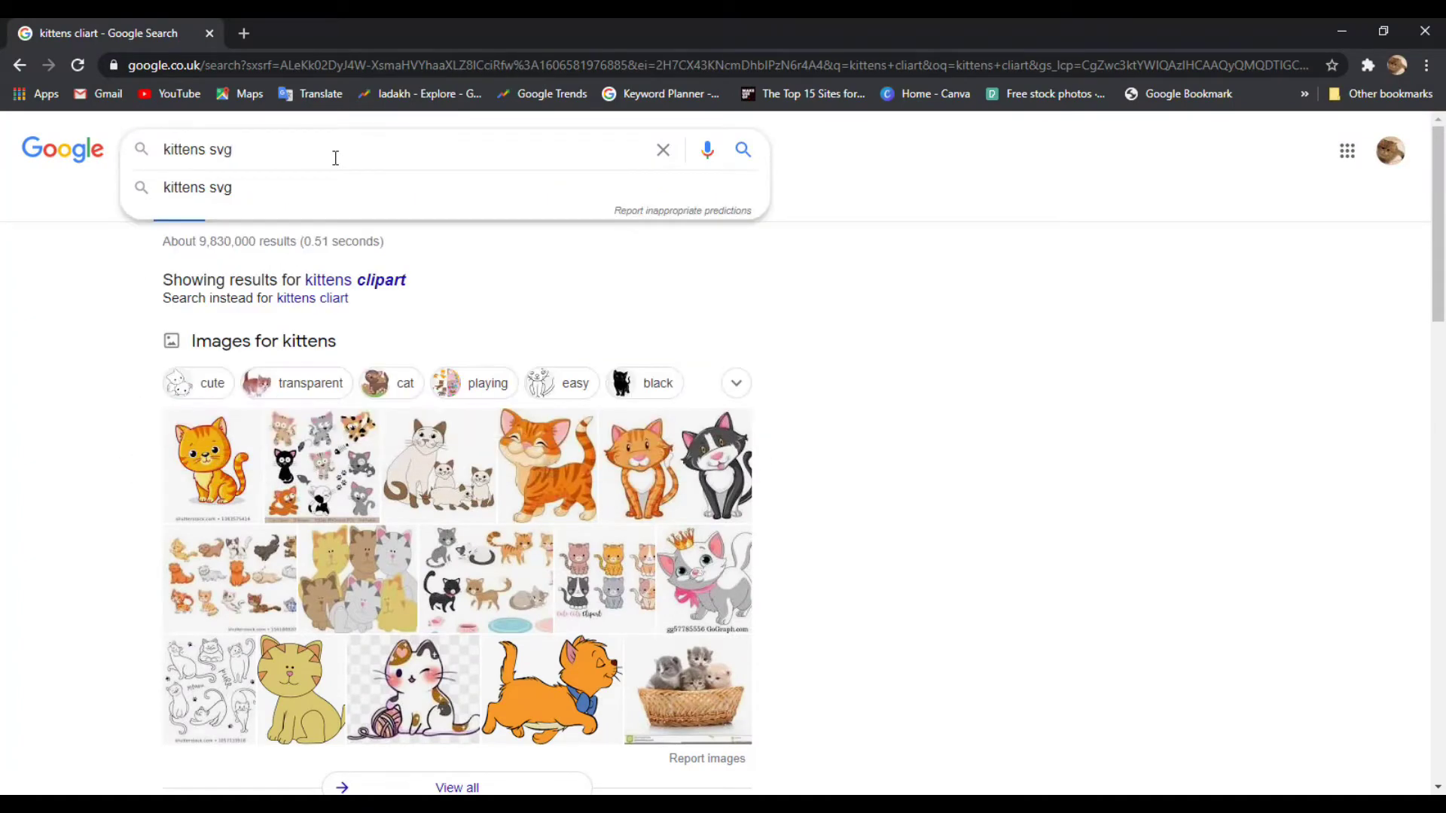
{"action": "key", "text": "Return"}
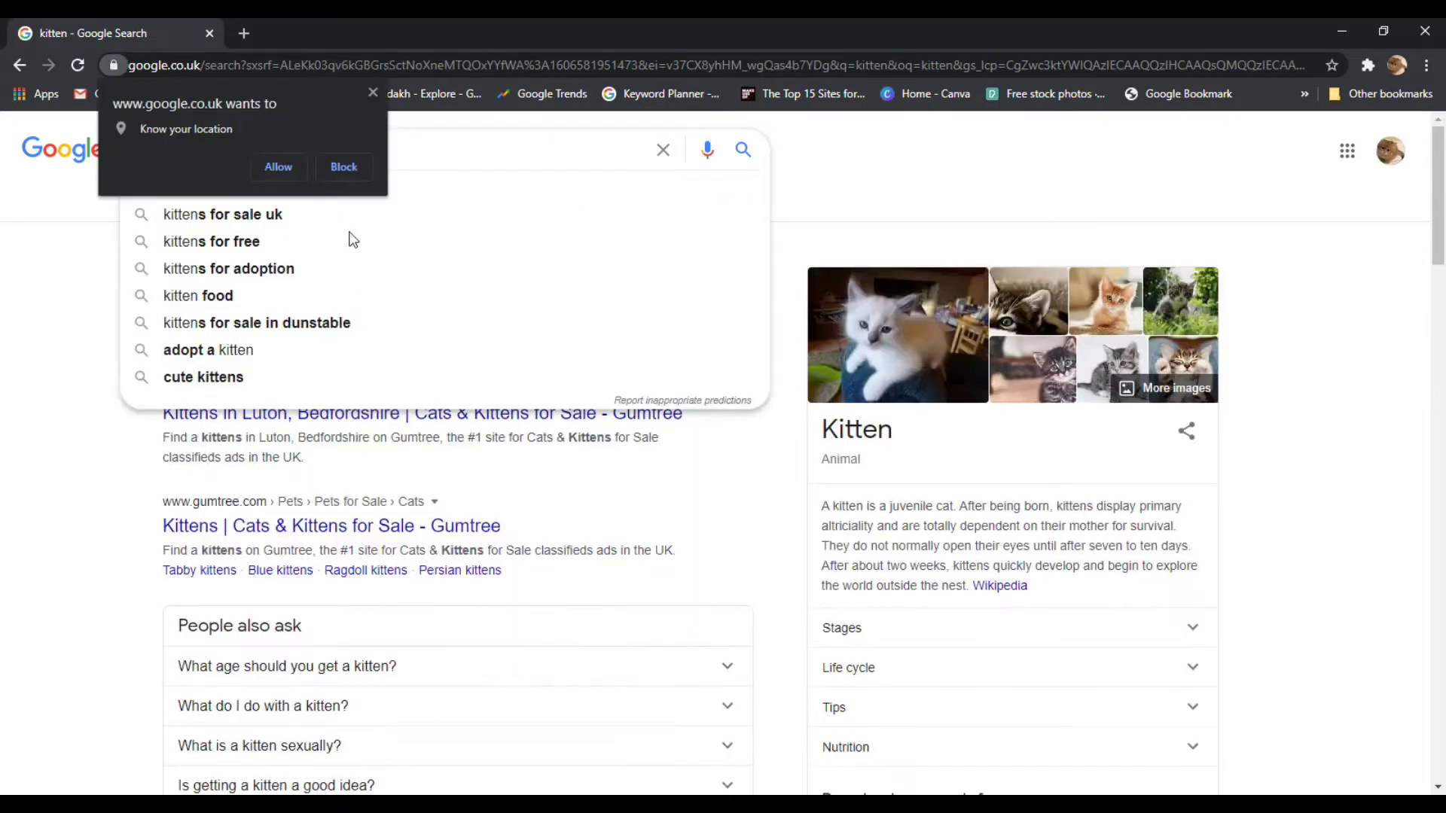
- Search for the suggested query "kittens for free" and block Google's location request
{"action": "left_click", "coordinate": [362, 241]}
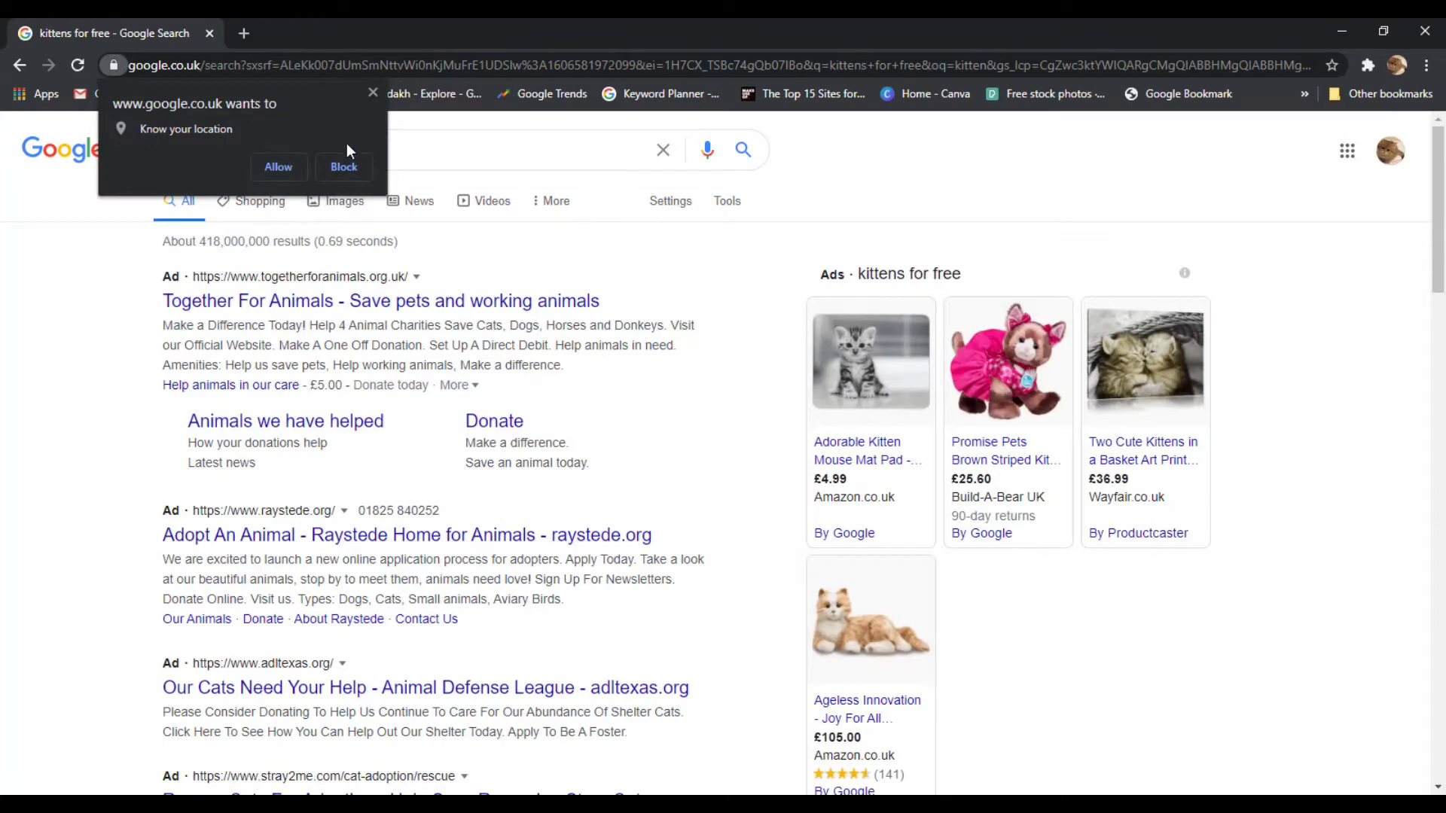
{"action": "left_click", "coordinate": [470, 141]}
{"action": "left_click", "coordinate": [368, 173]}
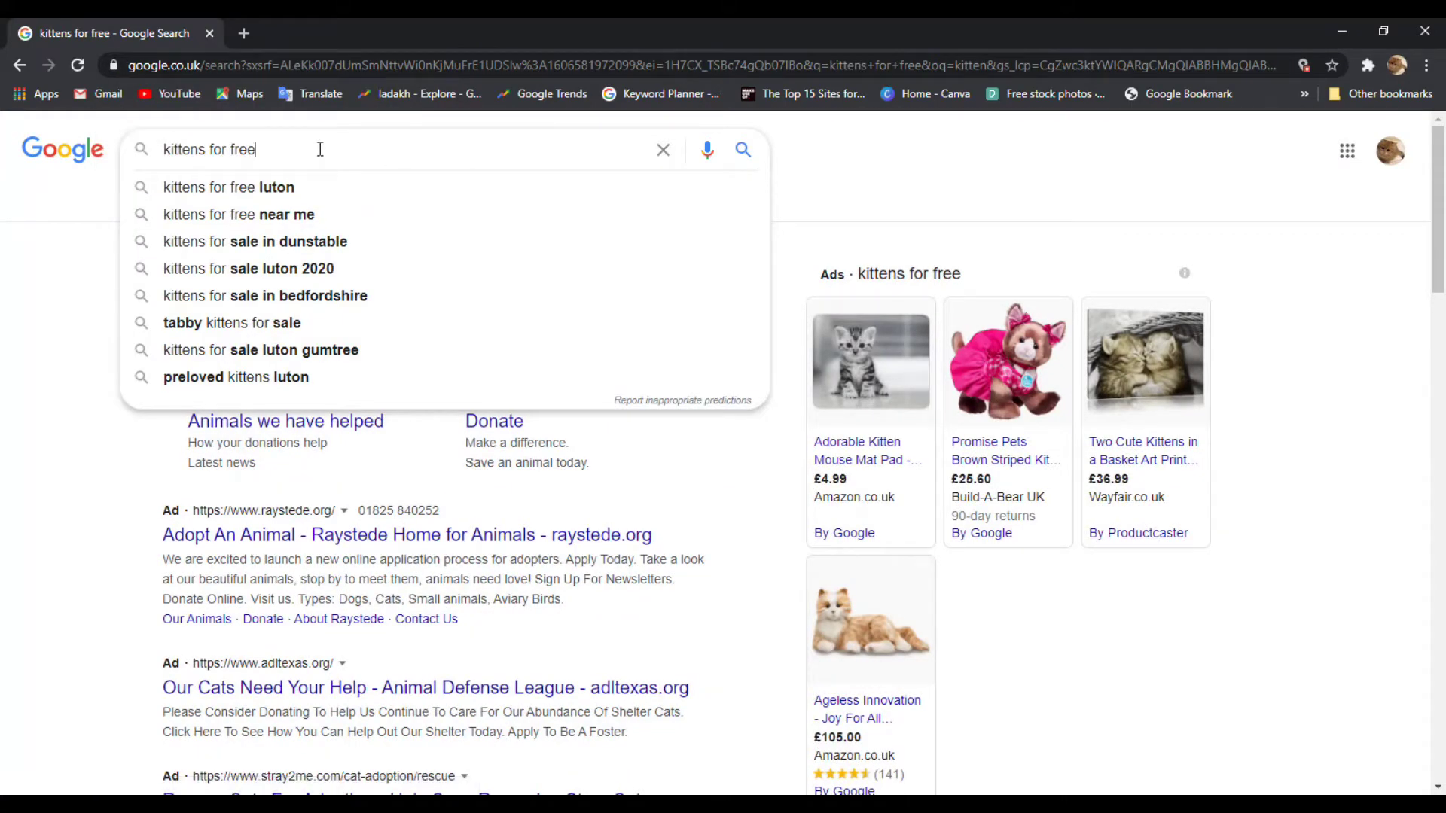
- Change the search query to "kittens cliart" and run the search
{"action": "key", "text": "BackSpace"}
{"action": "key", "text": "BackSpace"}
{"action": "key", "text": "BackSpace"}
{"action": "key", "text": "BackSpace"}
{"action": "key", "text": "BackSpace"}
{"action": "key", "text": "BackSpace"}
{"action": "key", "text": "BackSpace"}
{"action": "key", "text": "BackSpace"}
{"action": "key", "text": "BackSpace"}
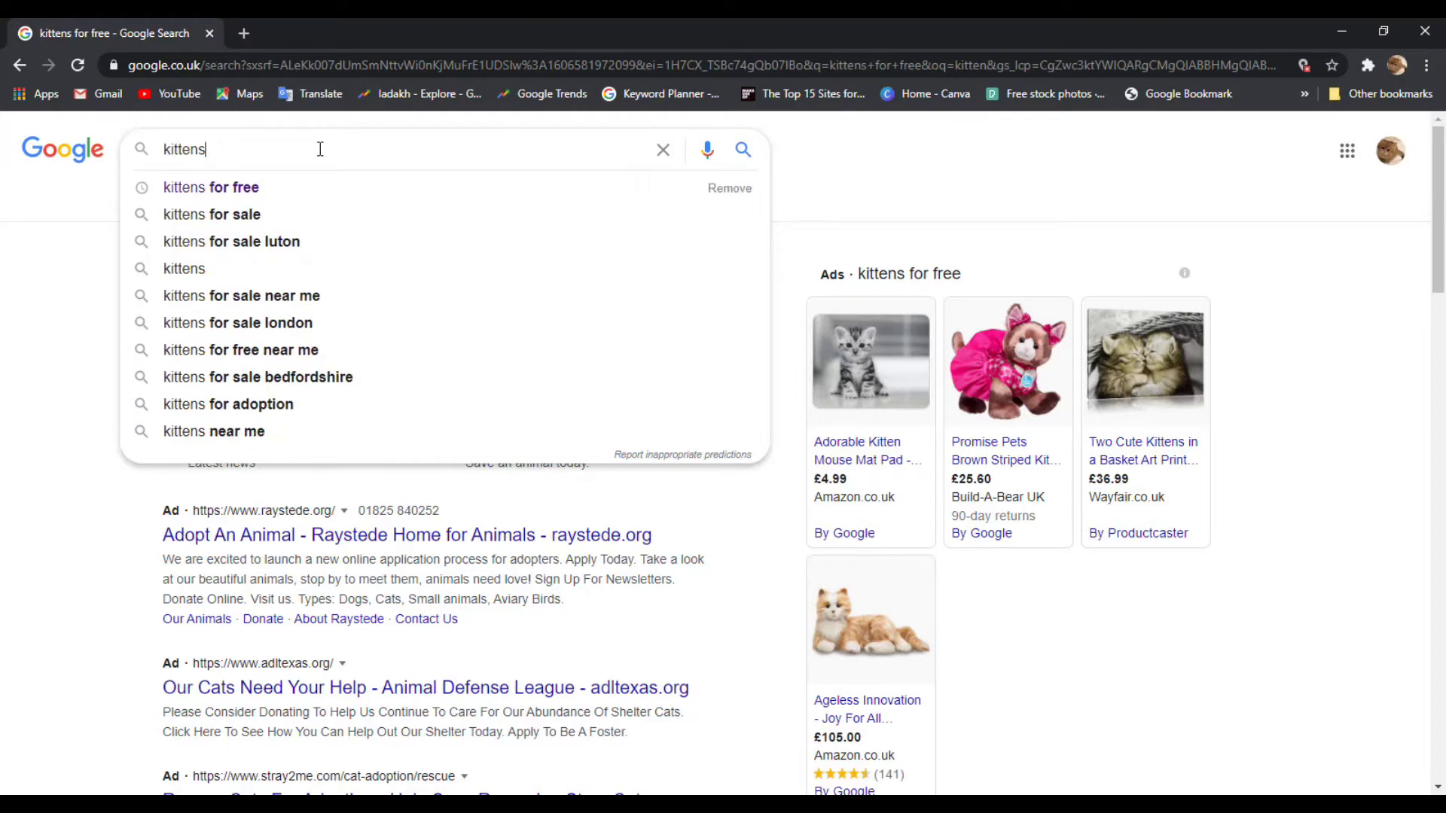
{"action": "type", "text": "cliart"}
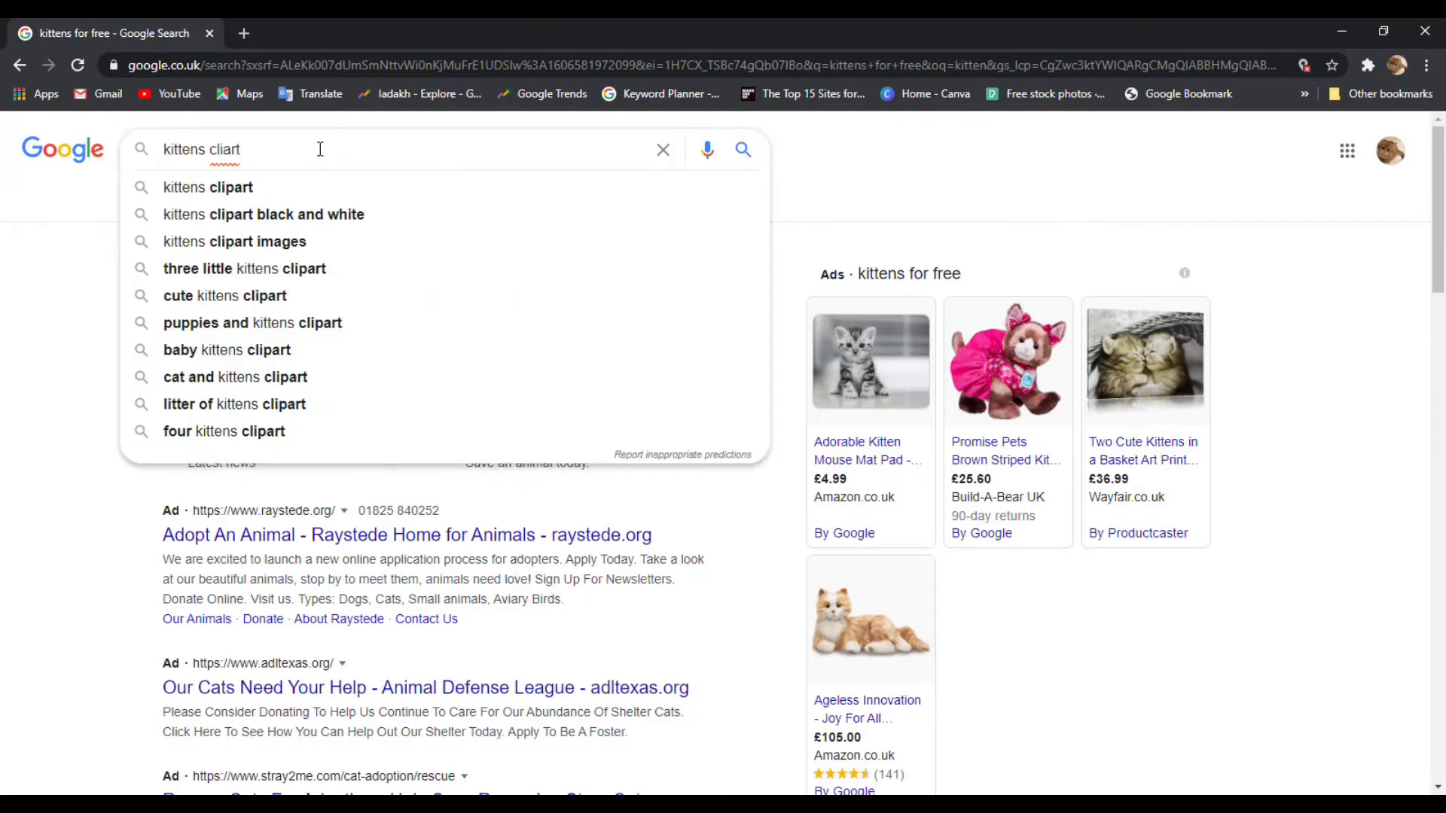
{"action": "key", "text": "Return"}
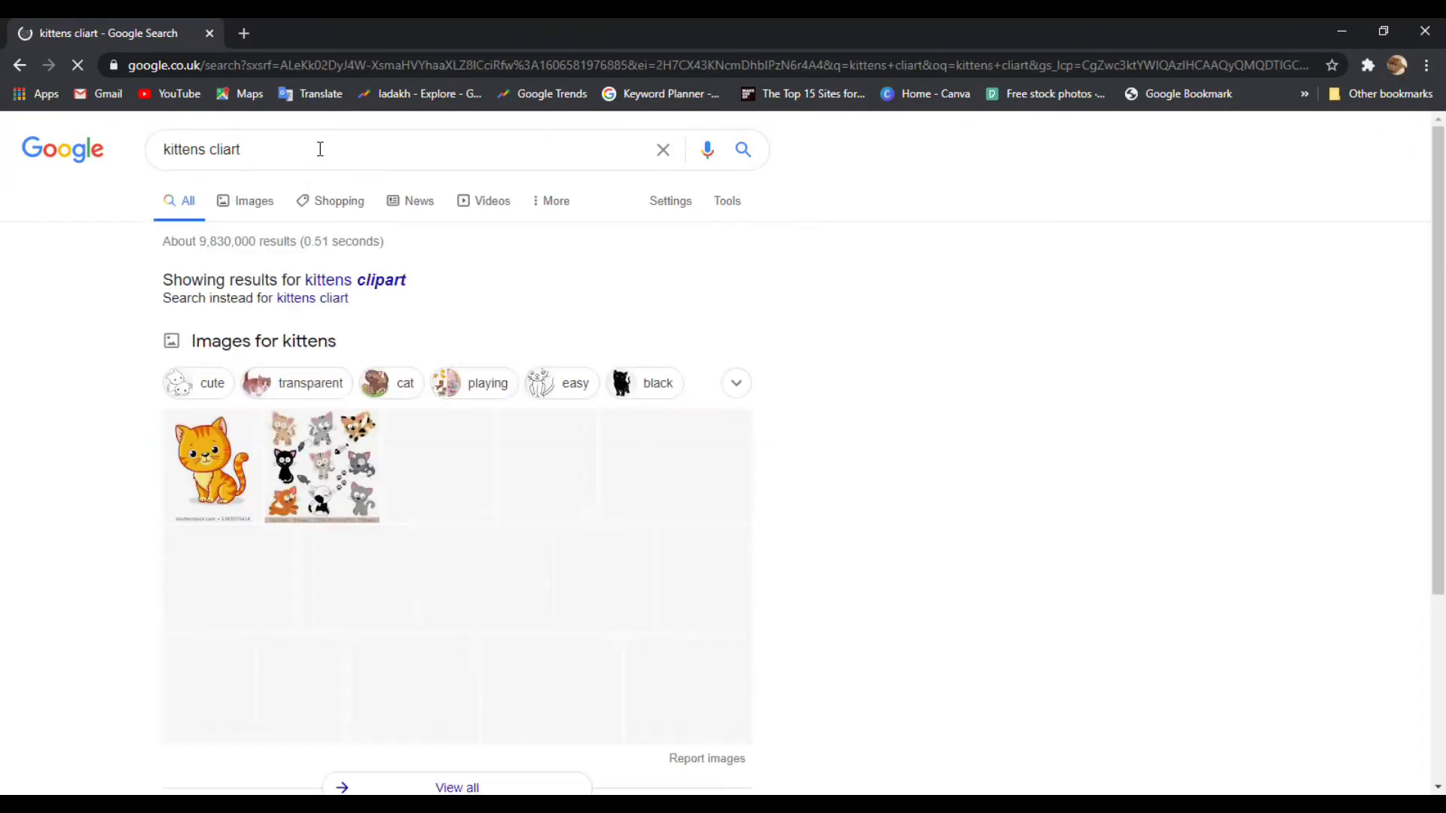
- Search for "kittens svg" and switch to the image results
{"action": "left_click", "coordinate": [336, 157]}
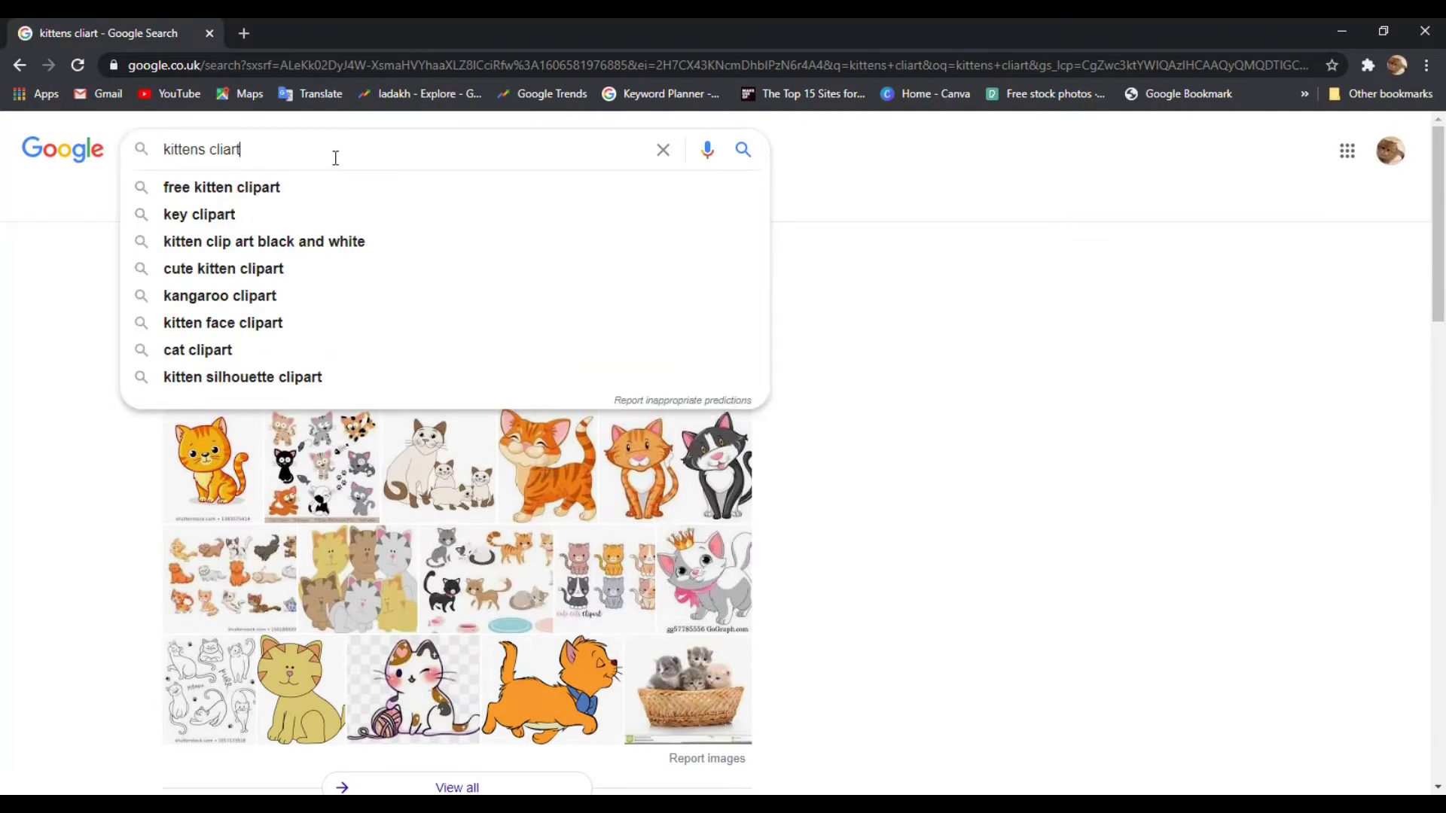
{"action": "key", "text": "BackSpace"}
{"action": "key", "text": "BackSpace"}
{"action": "key", "text": "BackSpace"}
{"action": "key", "text": "BackSpace"}
{"action": "key", "text": "BackSpace"}
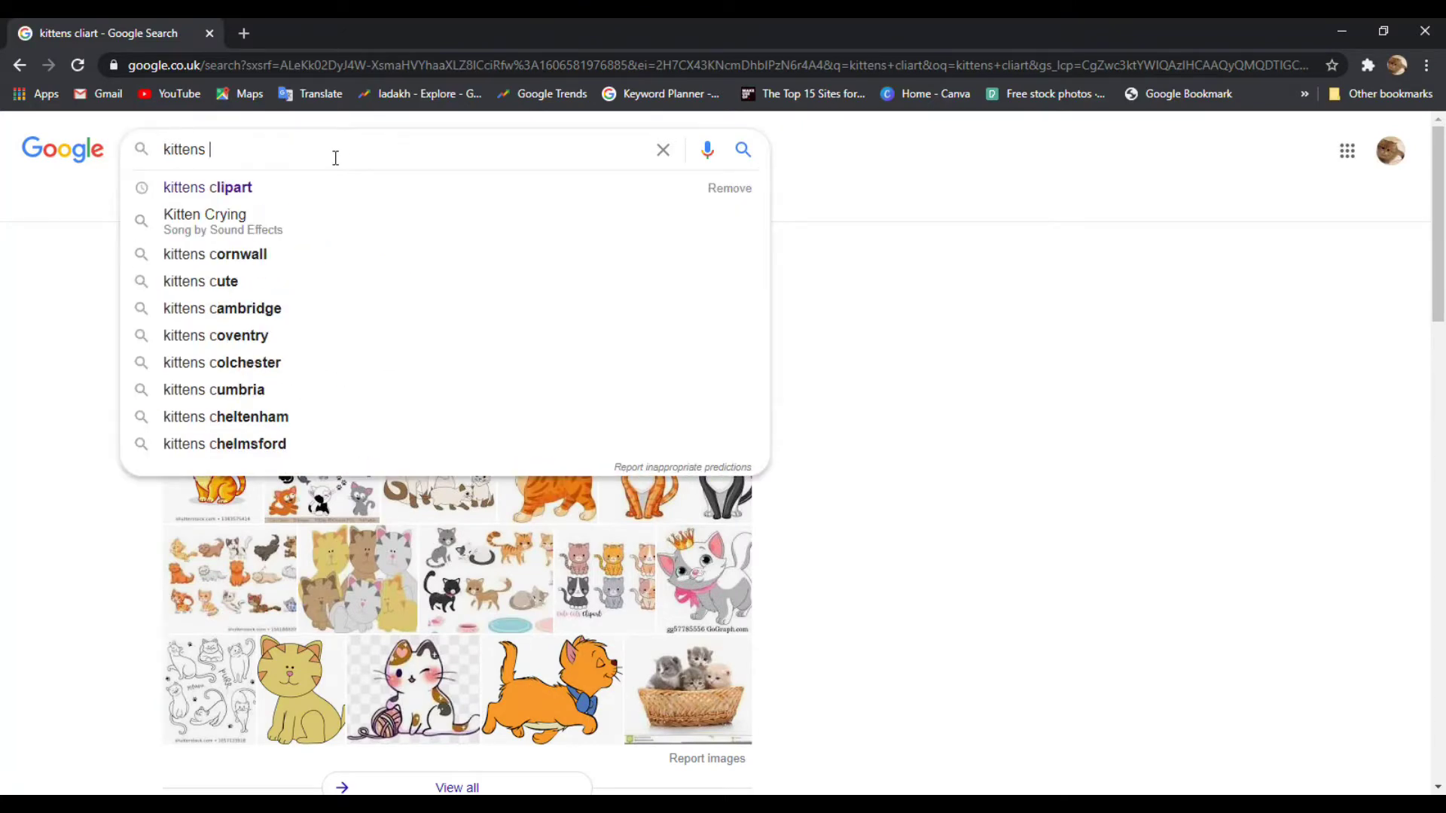
{"action": "type", "text": "svg"}
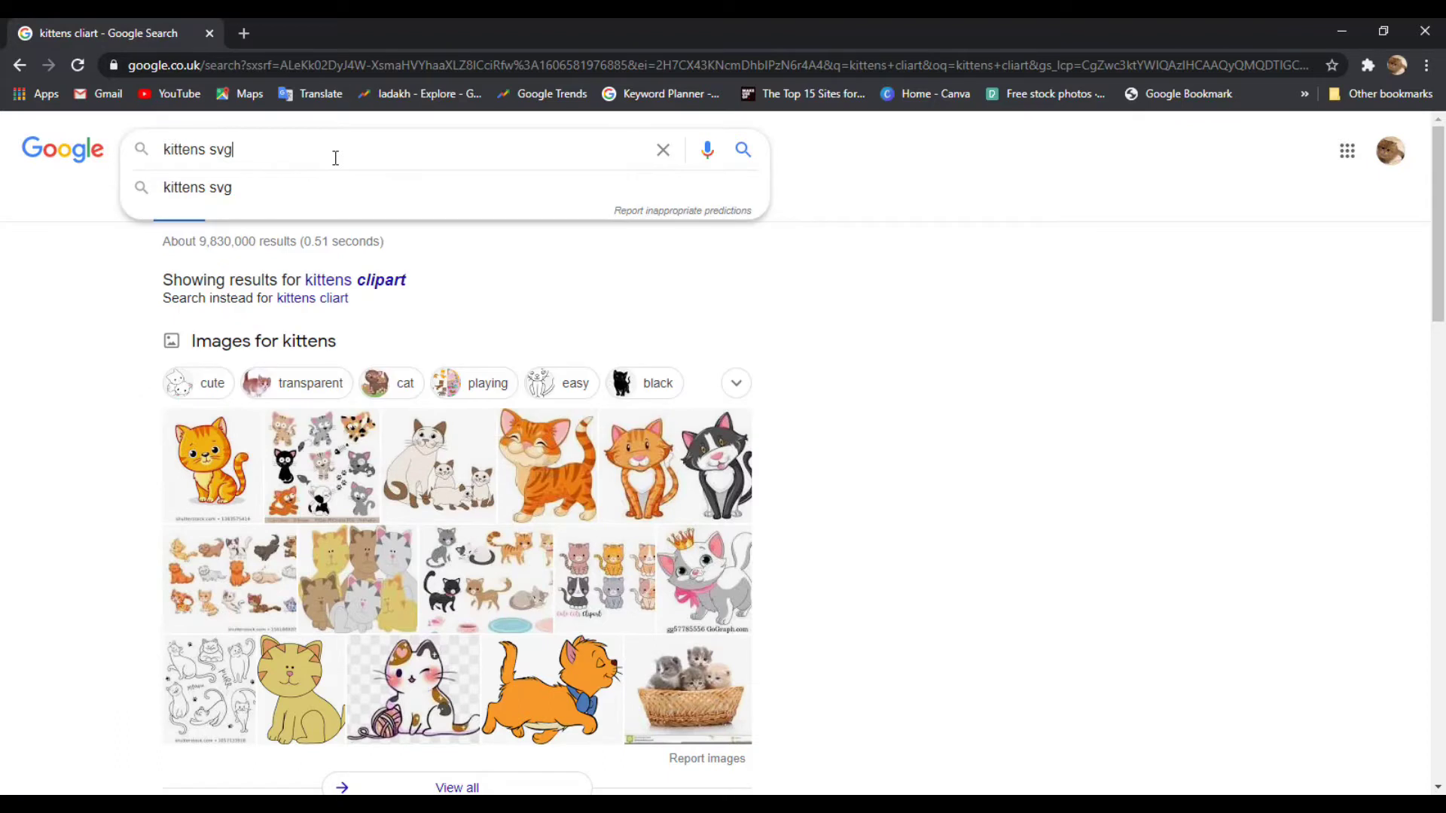
{"action": "key", "text": "Return"}
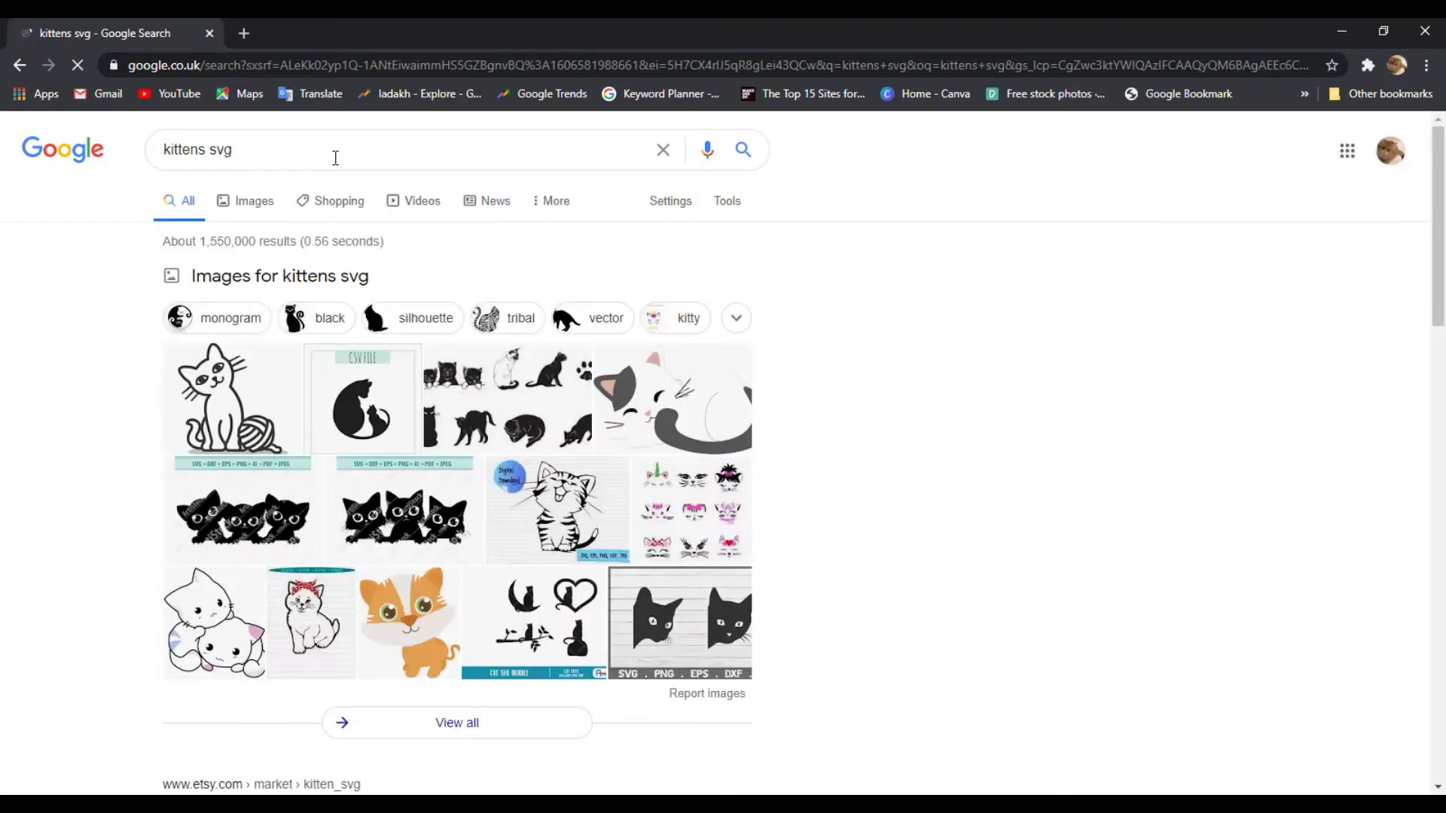
{"action": "left_click", "coordinate": [241, 205]}
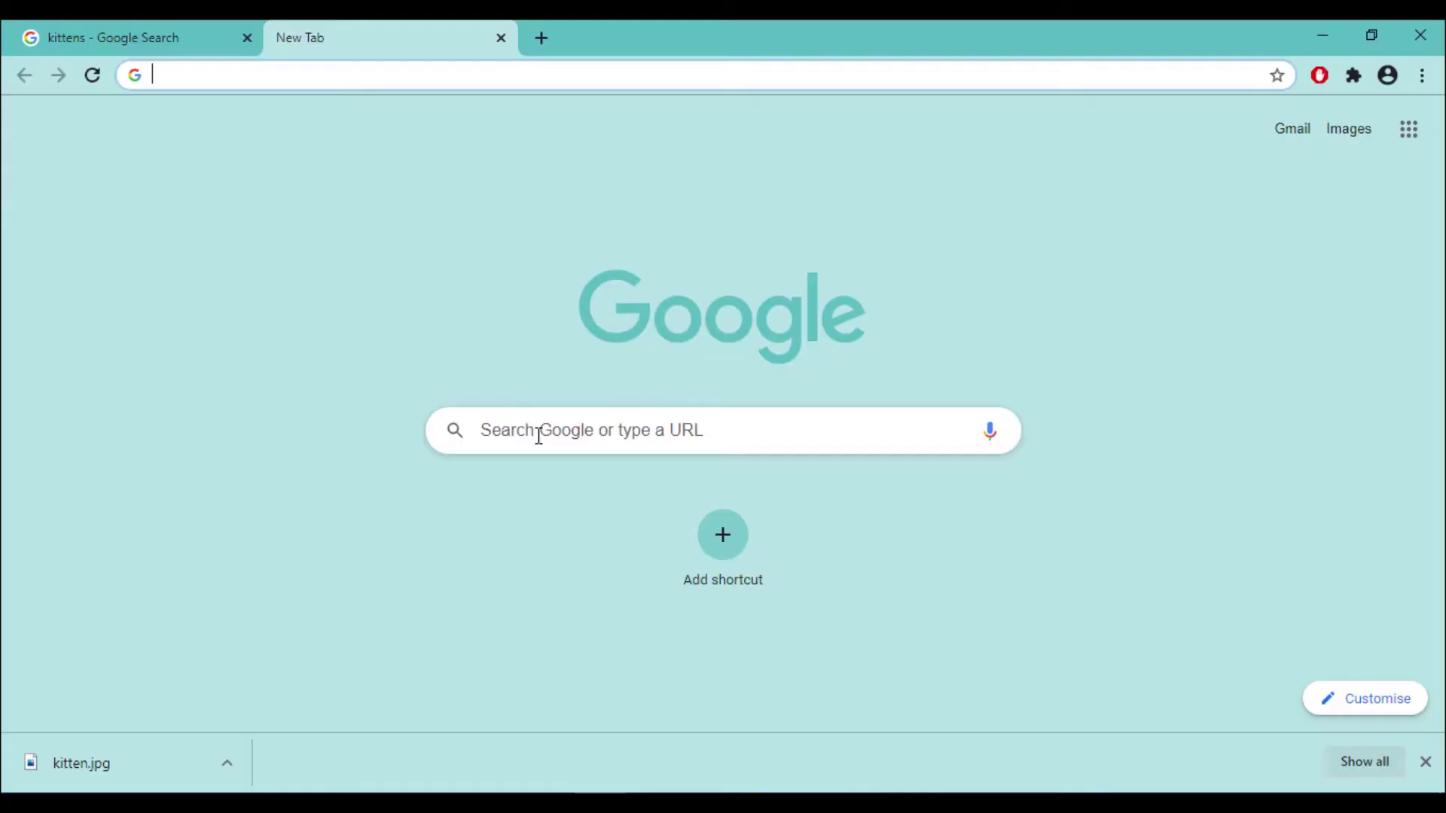
- Search Google for "download all images" and open the Download All Images extension page in the Chrome Web Store
{"action": "left_click", "coordinate": [539, 434]}
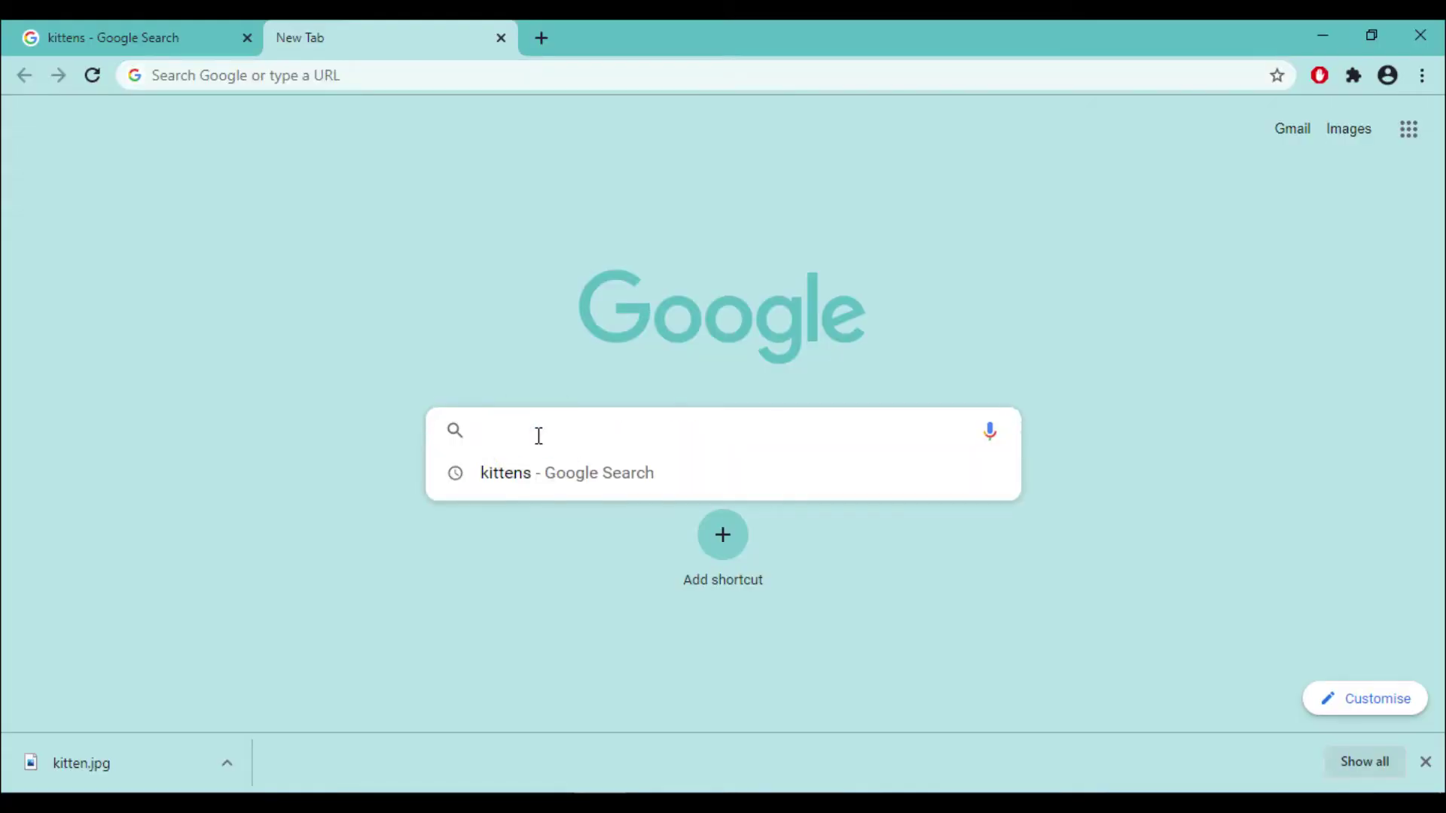
{"action": "type", "text": "download"}
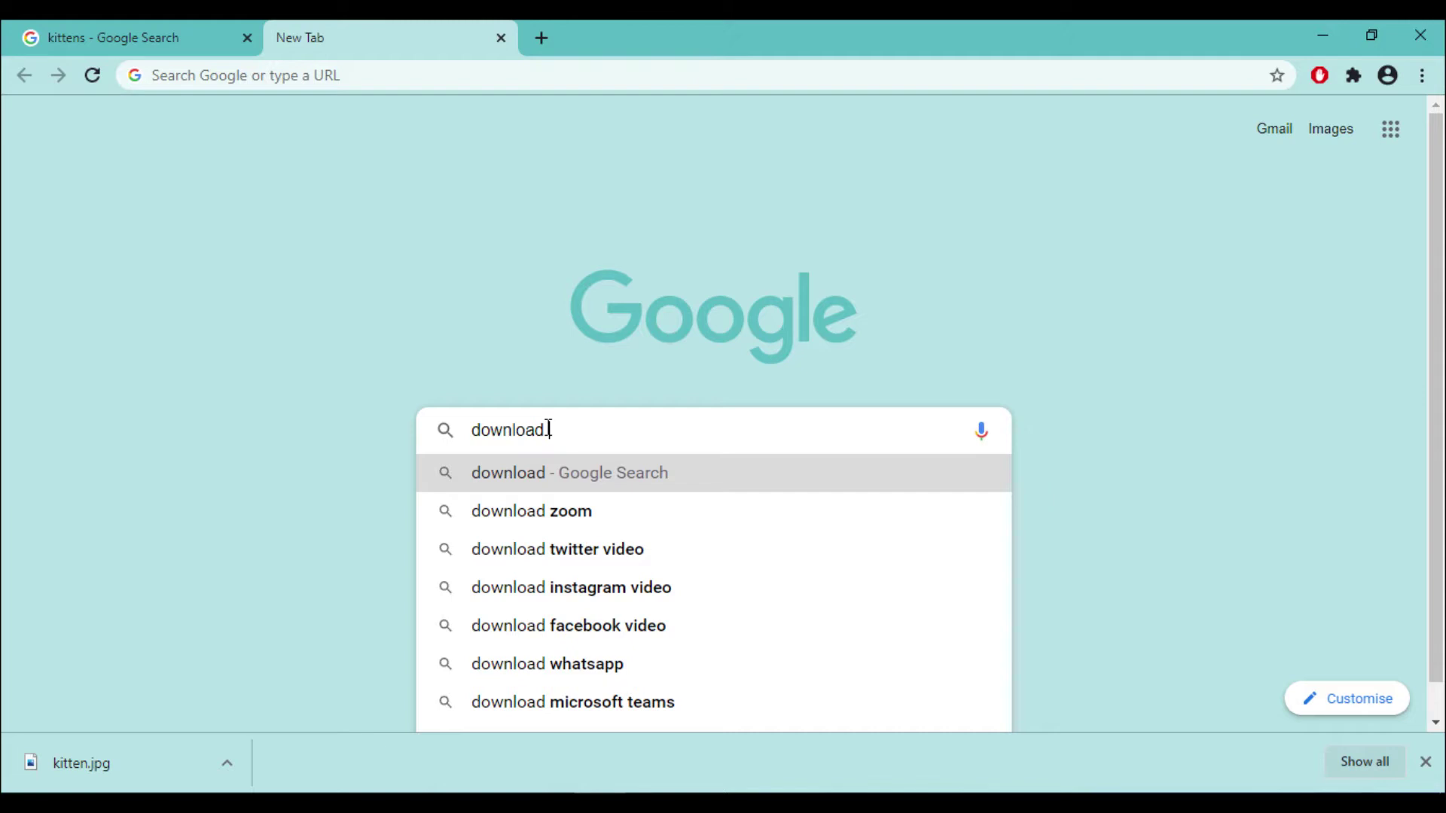
{"action": "type", "text": " all"}
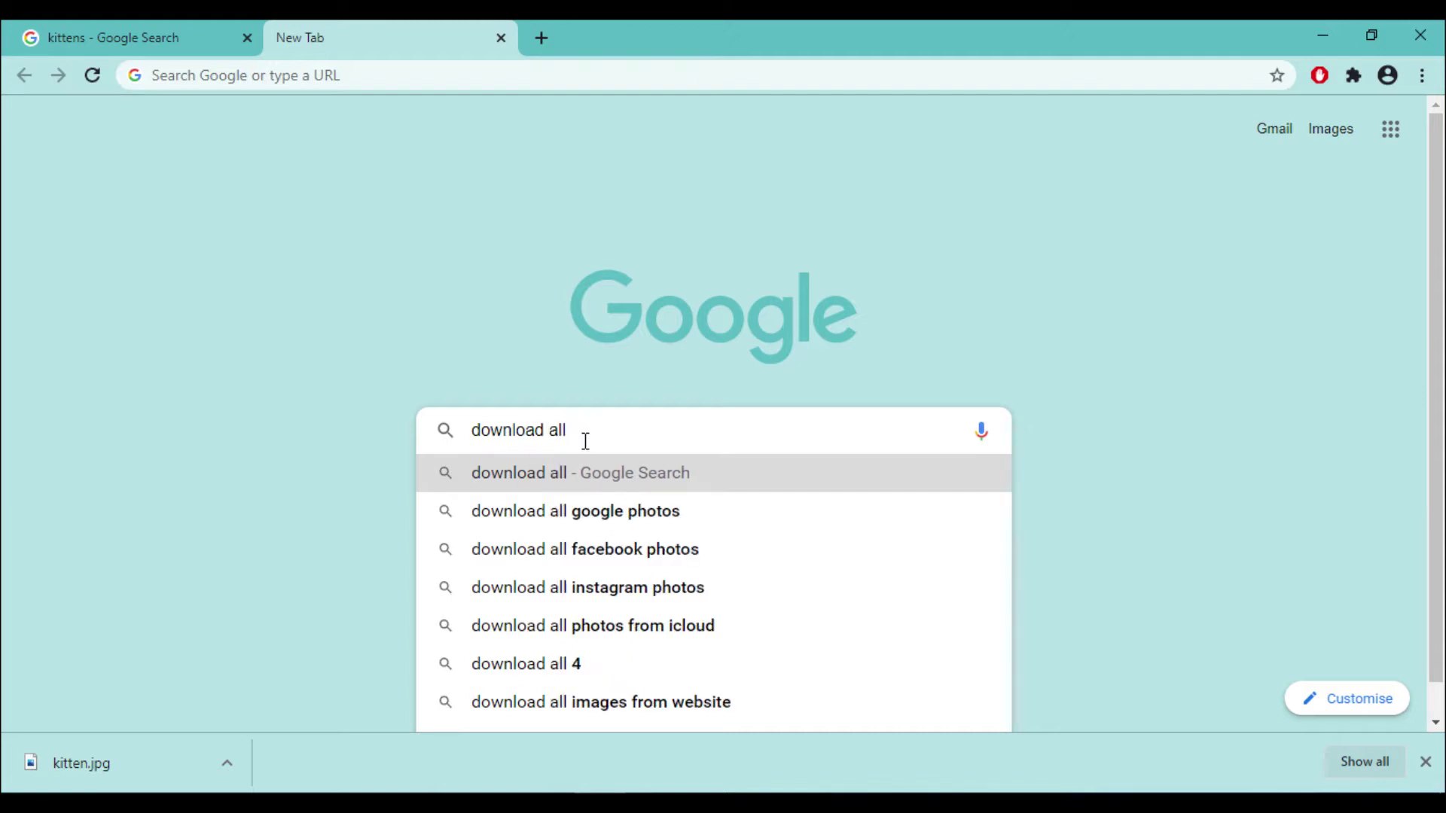
{"action": "type", "text": " images"}
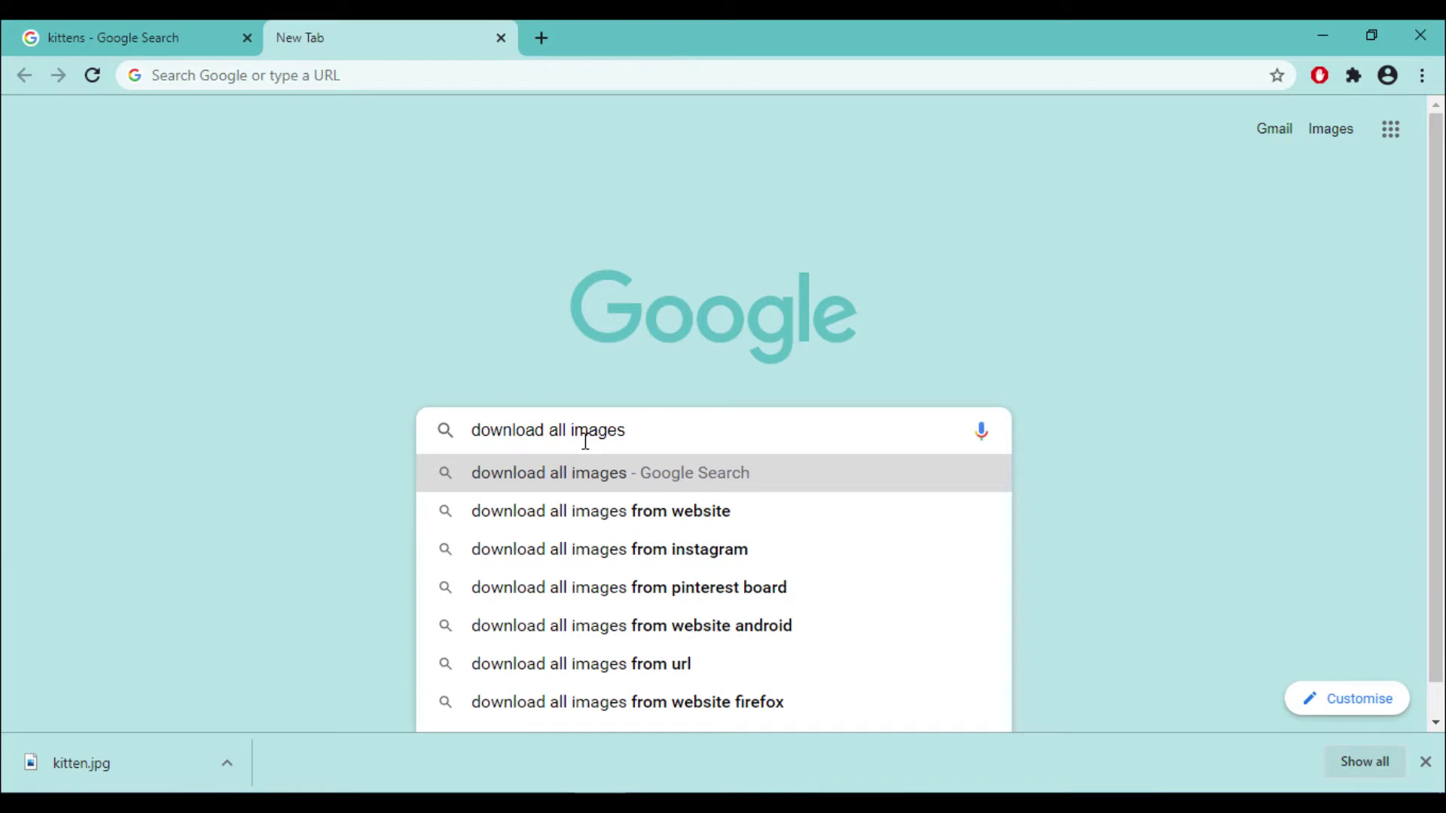
{"action": "key", "text": "Return"}
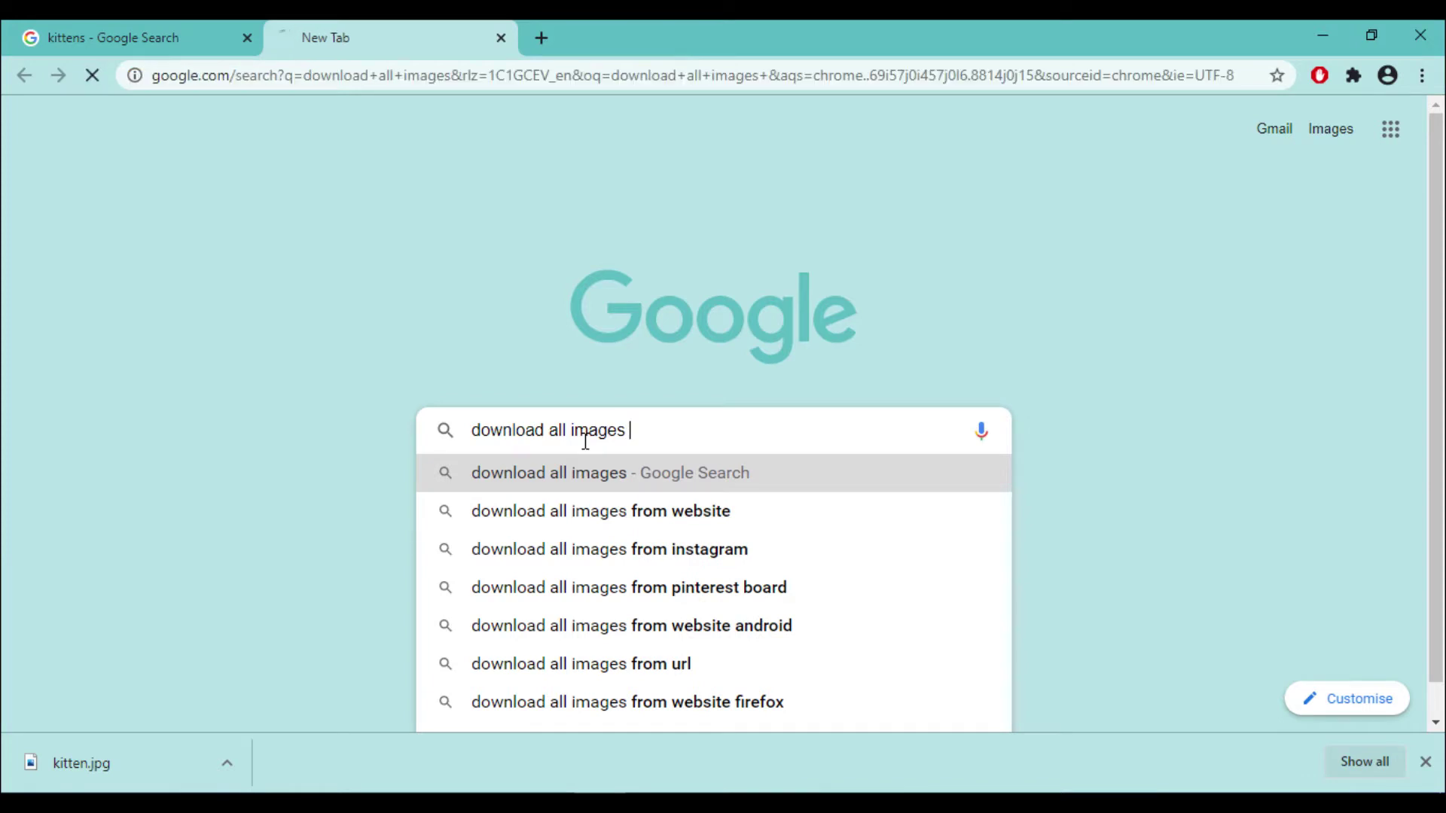
{"action": "left_click", "coordinate": [555, 337]}
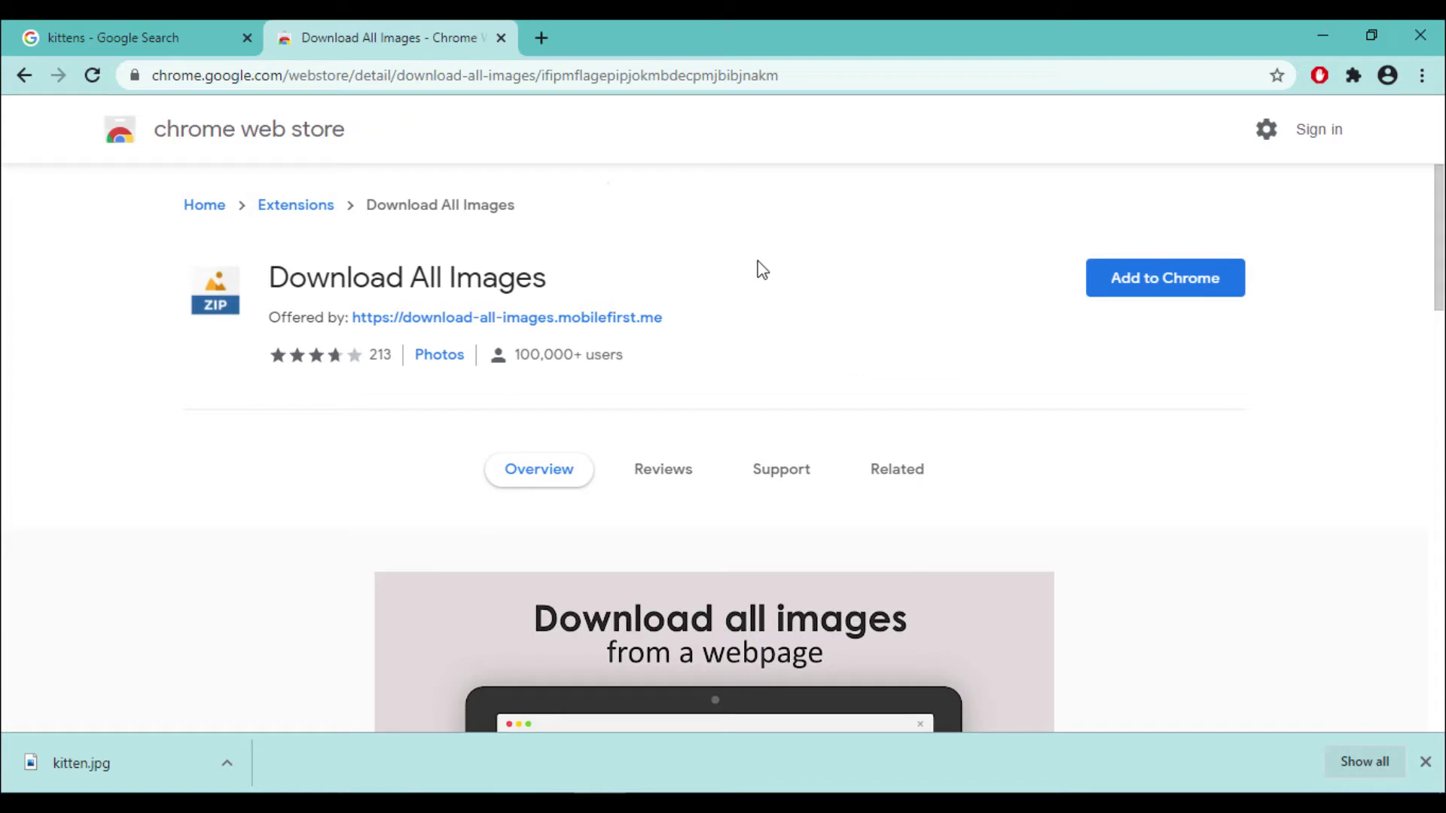
- Add the Download All Images extension to Chrome, close its demo tab and return to the kittens image results
{"action": "left_click", "coordinate": [1186, 278]}
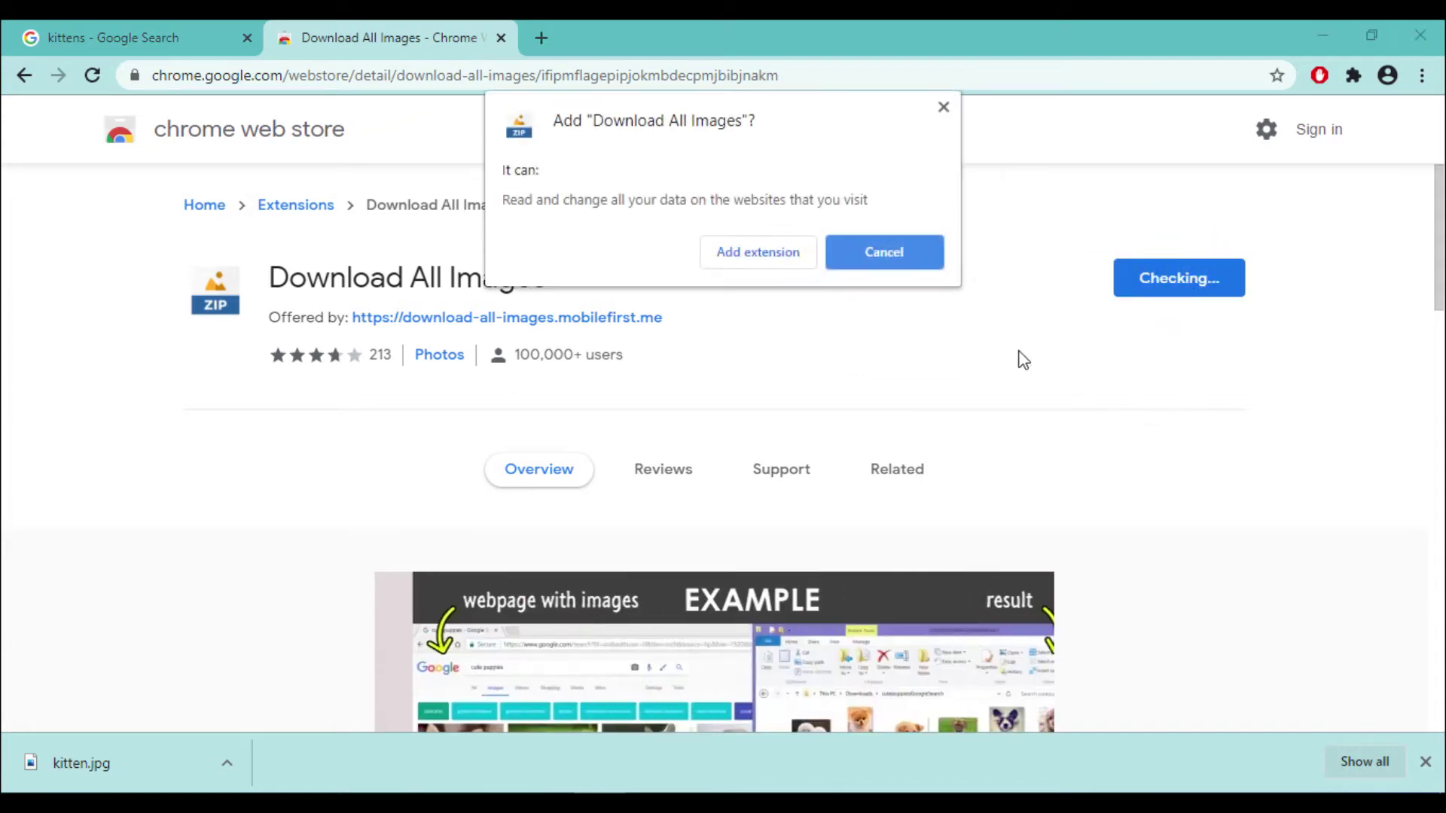
{"action": "left_click", "coordinate": [768, 257]}
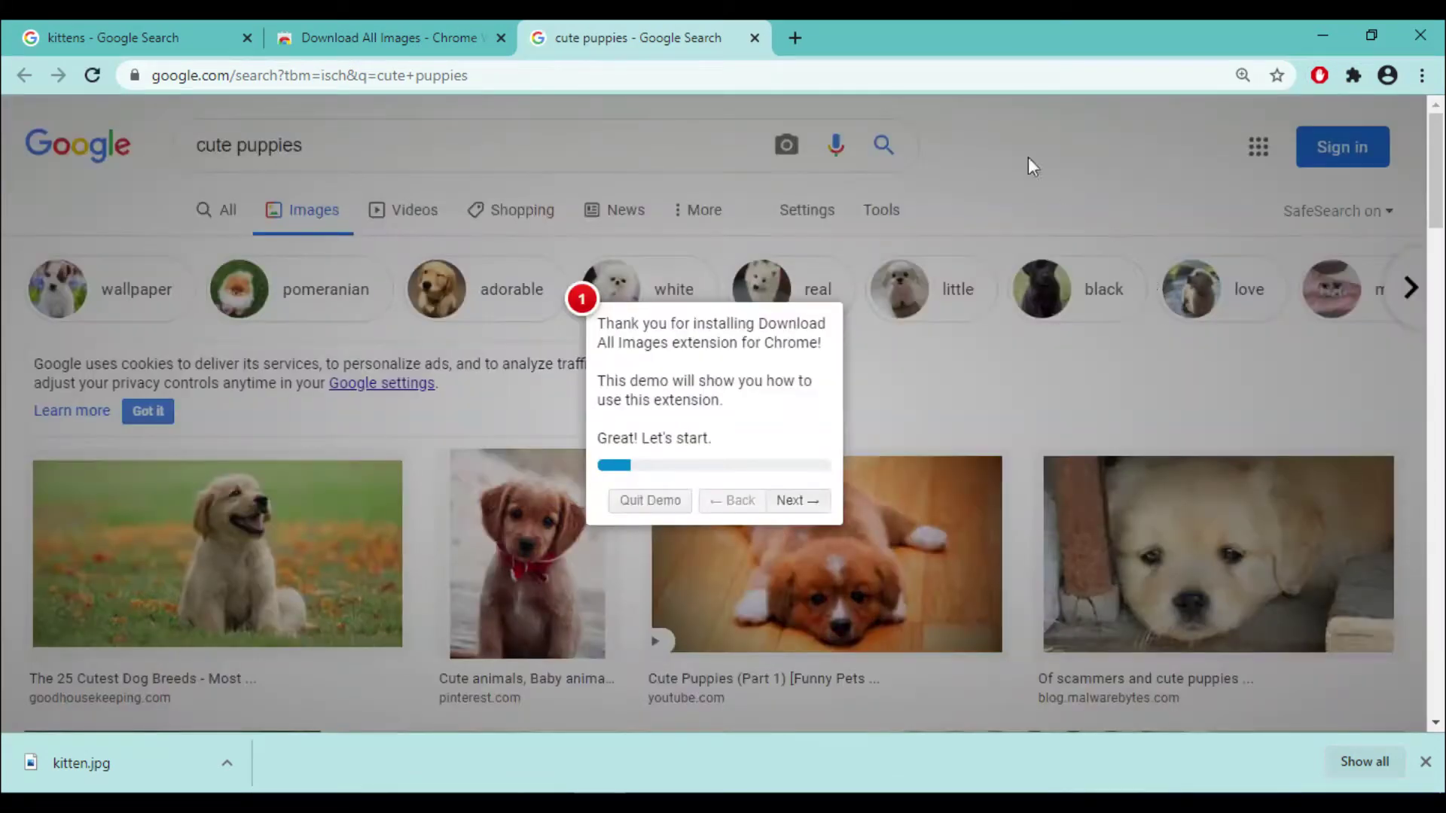
{"action": "left_click", "coordinate": [754, 38]}
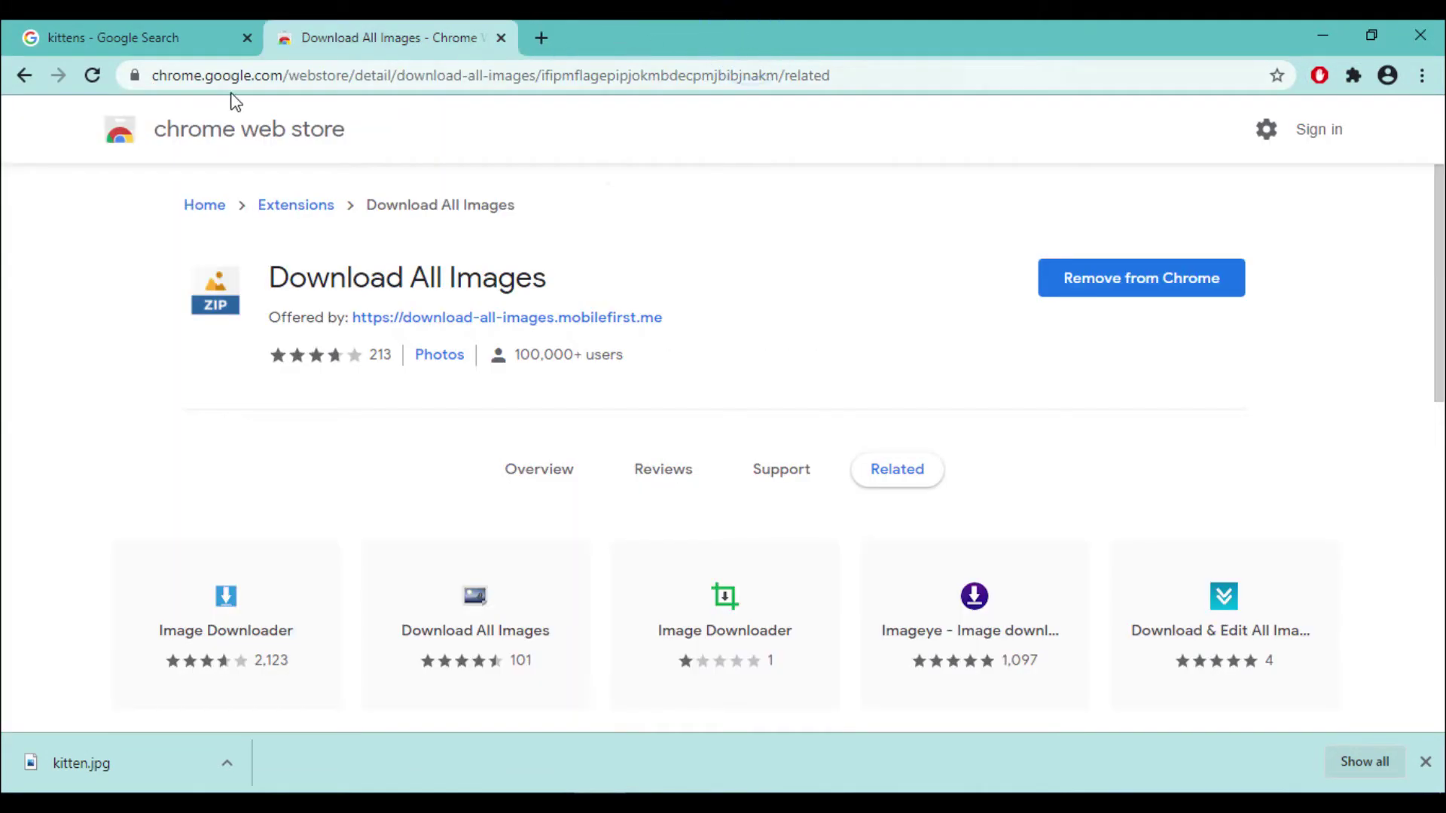
{"action": "left_click", "coordinate": [183, 38]}
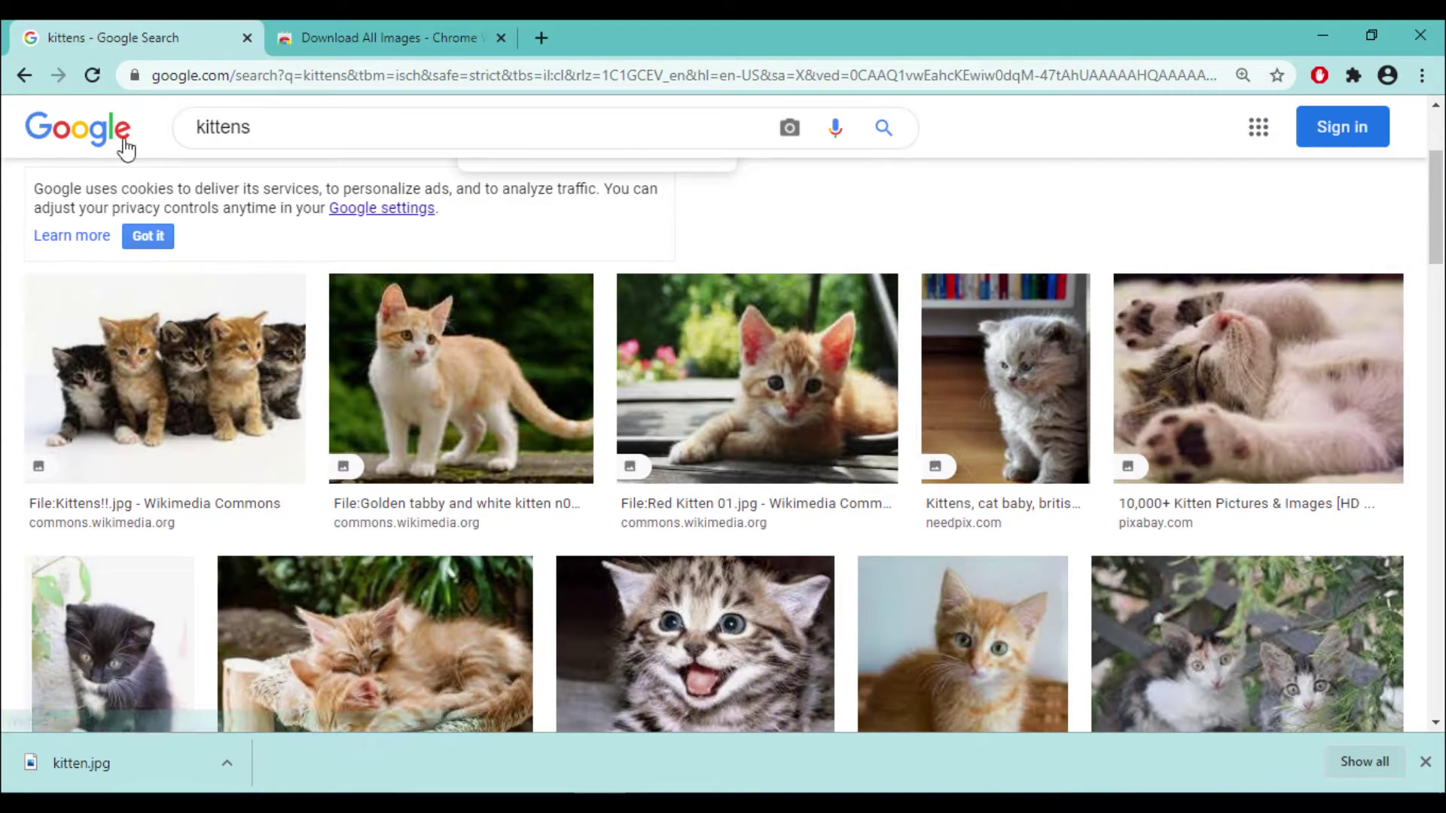
- Return to the kittens image results and check the installed extensions for Download All Images
{"action": "left_click", "coordinate": [90, 76]}
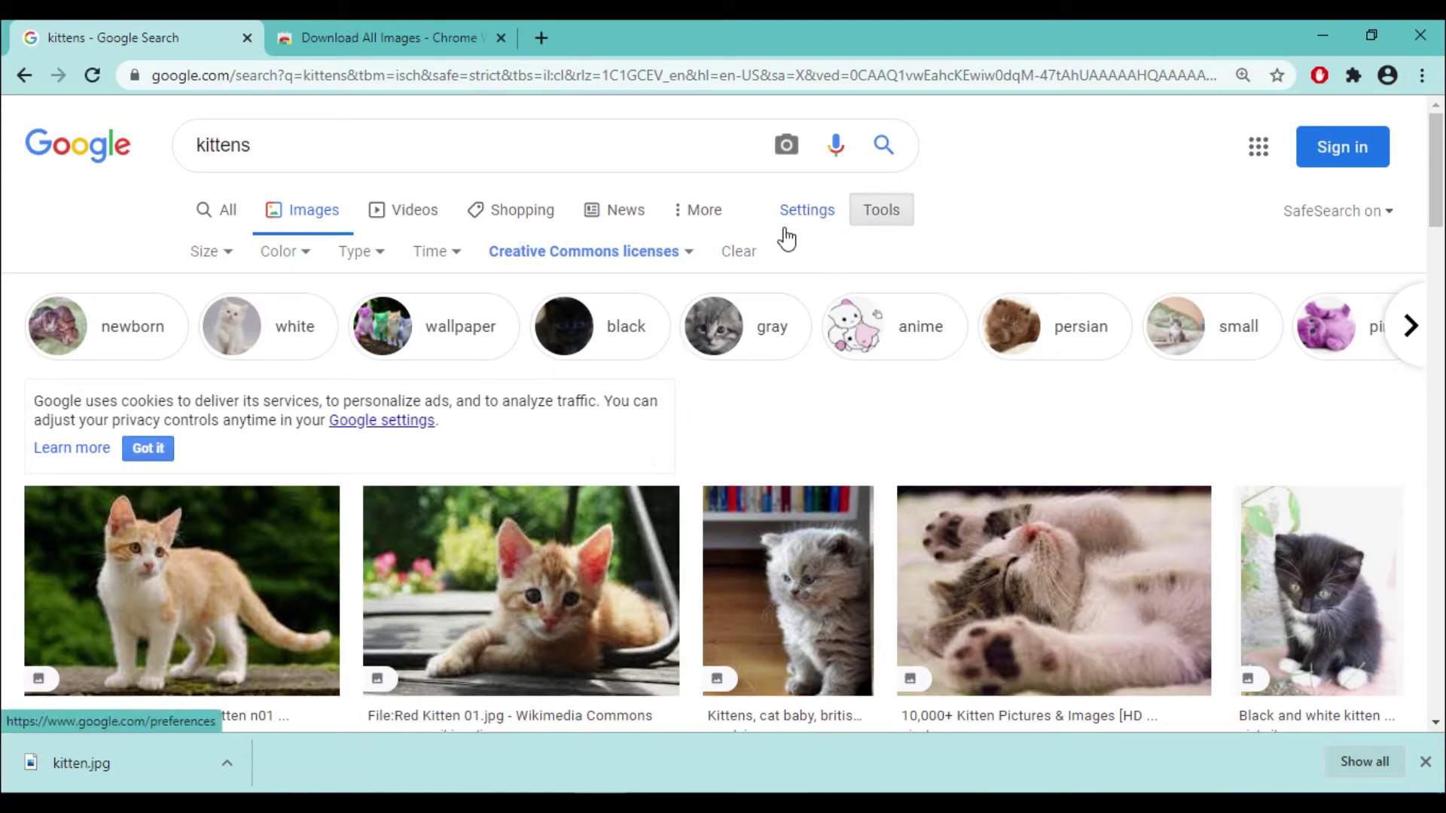
{"action": "left_click", "coordinate": [1354, 77]}
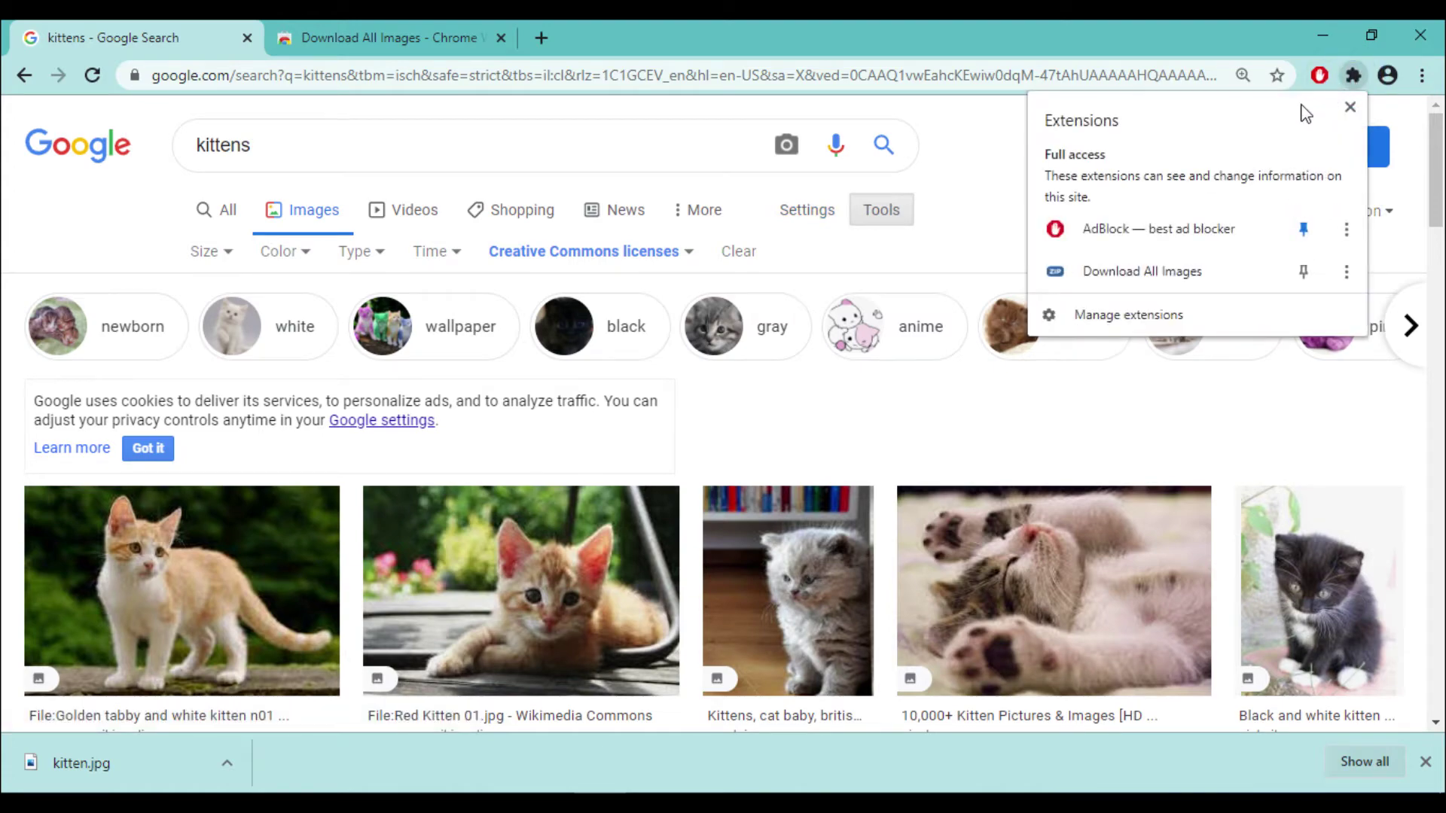
{"action": "left_click", "coordinate": [862, 447]}
- Look through the kittens image results far down the page
{"action": "scroll", "coordinate": [1269, 426], "scroll_direction": "down", "scroll_amount": 7}
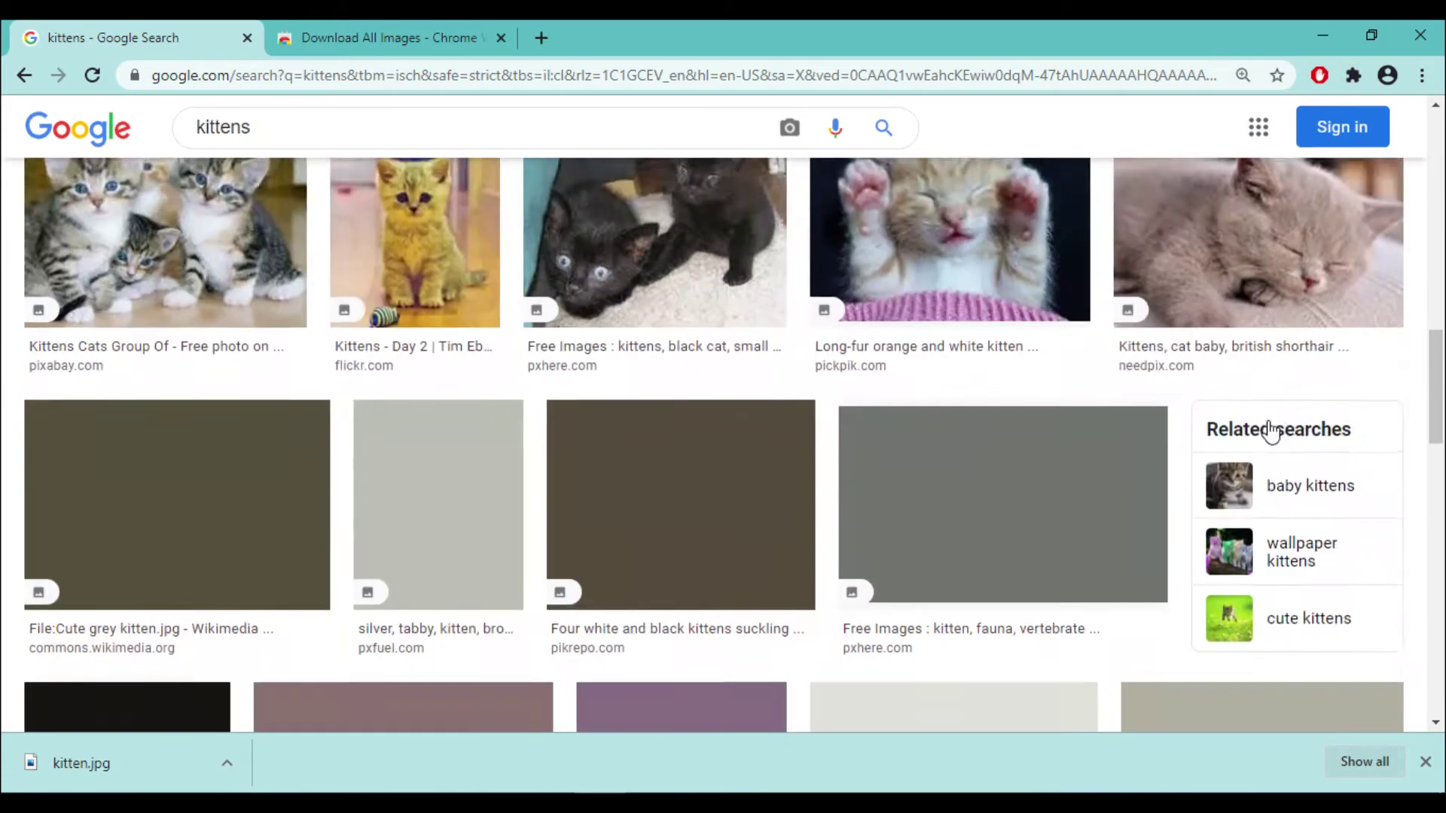
{"action": "scroll", "coordinate": [1271, 432], "scroll_direction": "up", "scroll_amount": 8}
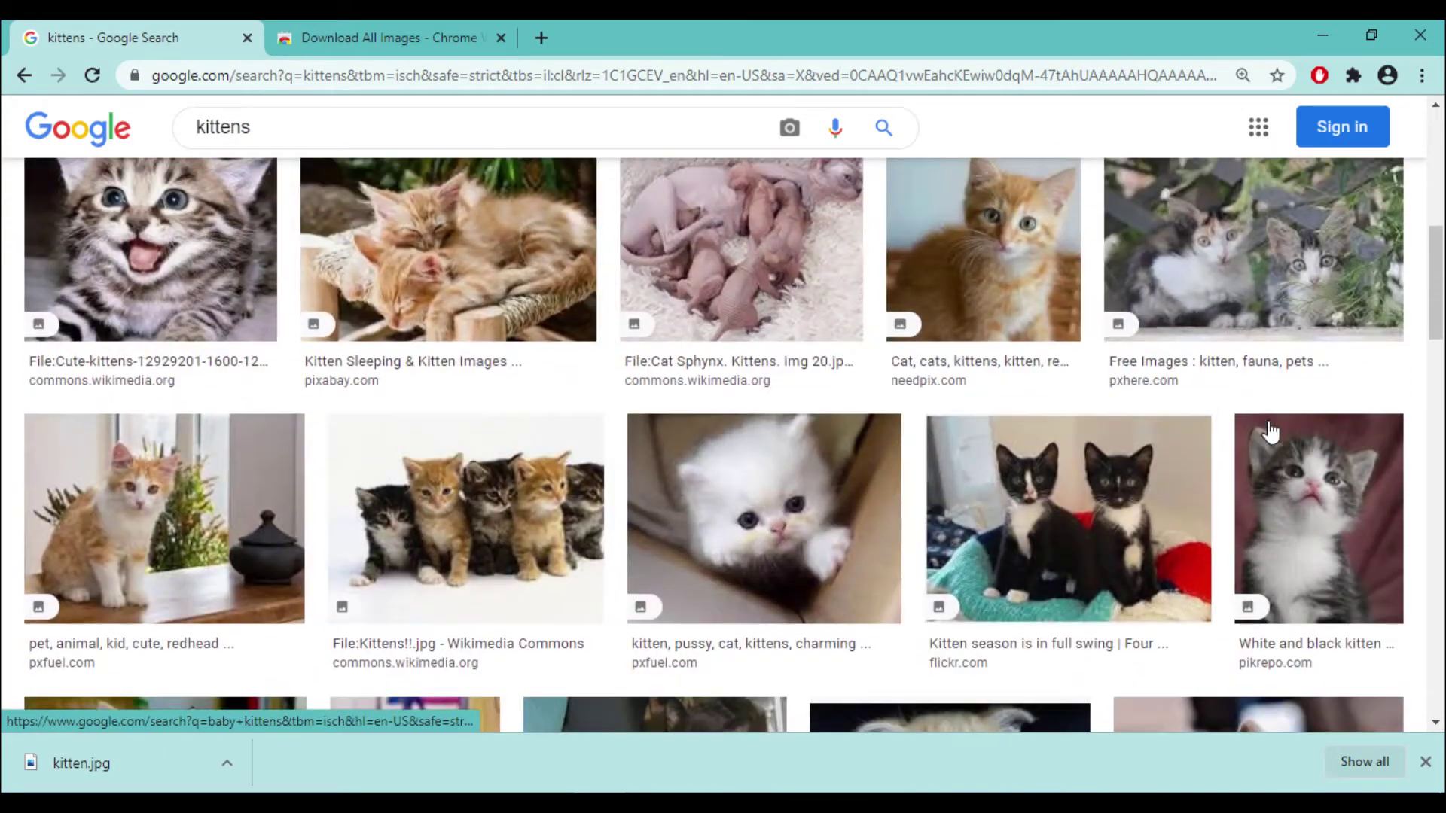
{"action": "scroll", "coordinate": [1271, 431], "scroll_direction": "up", "scroll_amount": 2}
{"action": "scroll", "coordinate": [1271, 432], "scroll_direction": "down", "scroll_amount": 12}
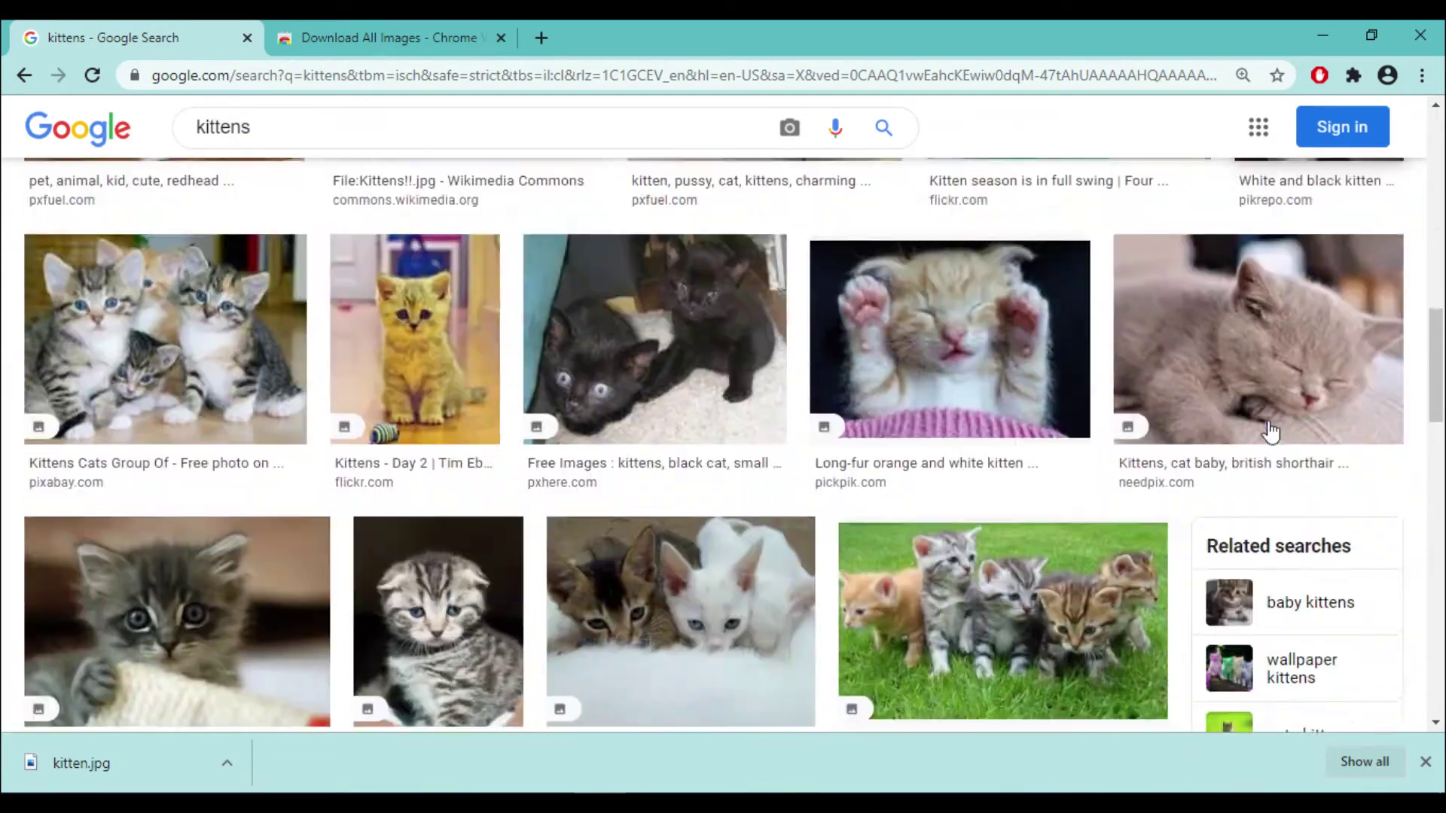
{"action": "scroll", "coordinate": [1270, 432], "scroll_direction": "down", "scroll_amount": 15}
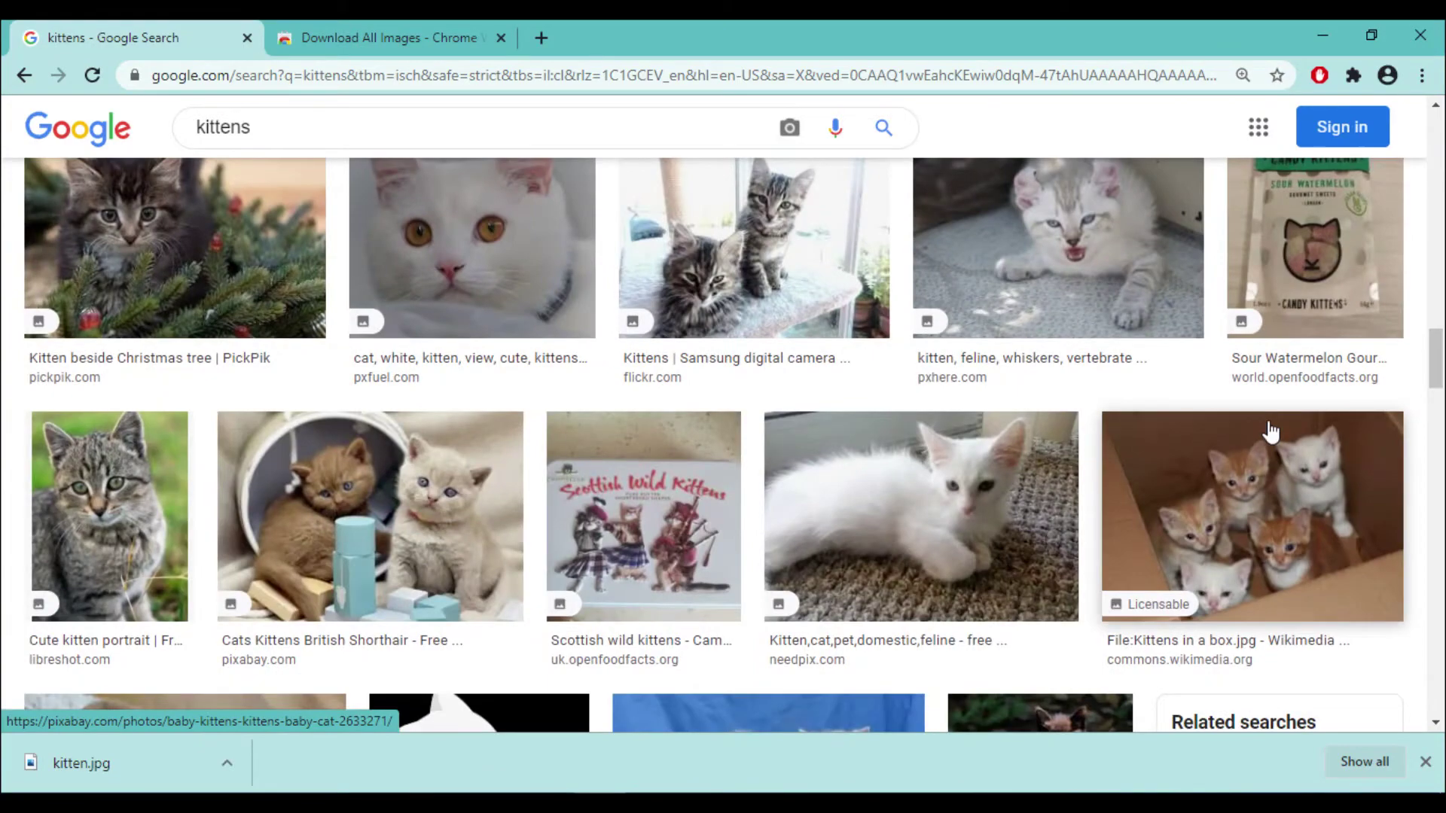
{"action": "scroll", "coordinate": [1271, 431], "scroll_direction": "down", "scroll_amount": 15}
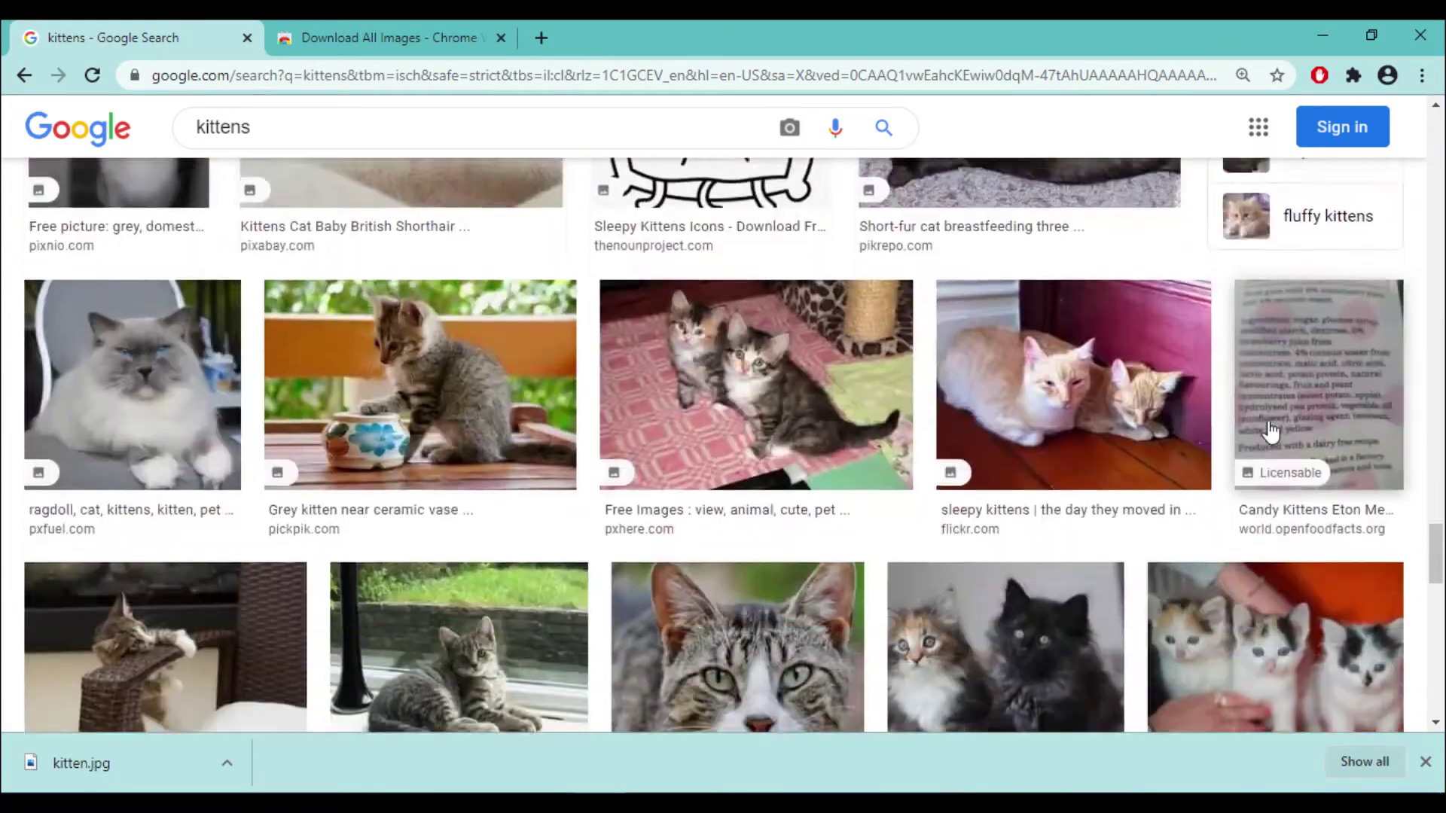
{"action": "scroll", "coordinate": [1271, 432], "scroll_direction": "down", "scroll_amount": 8}
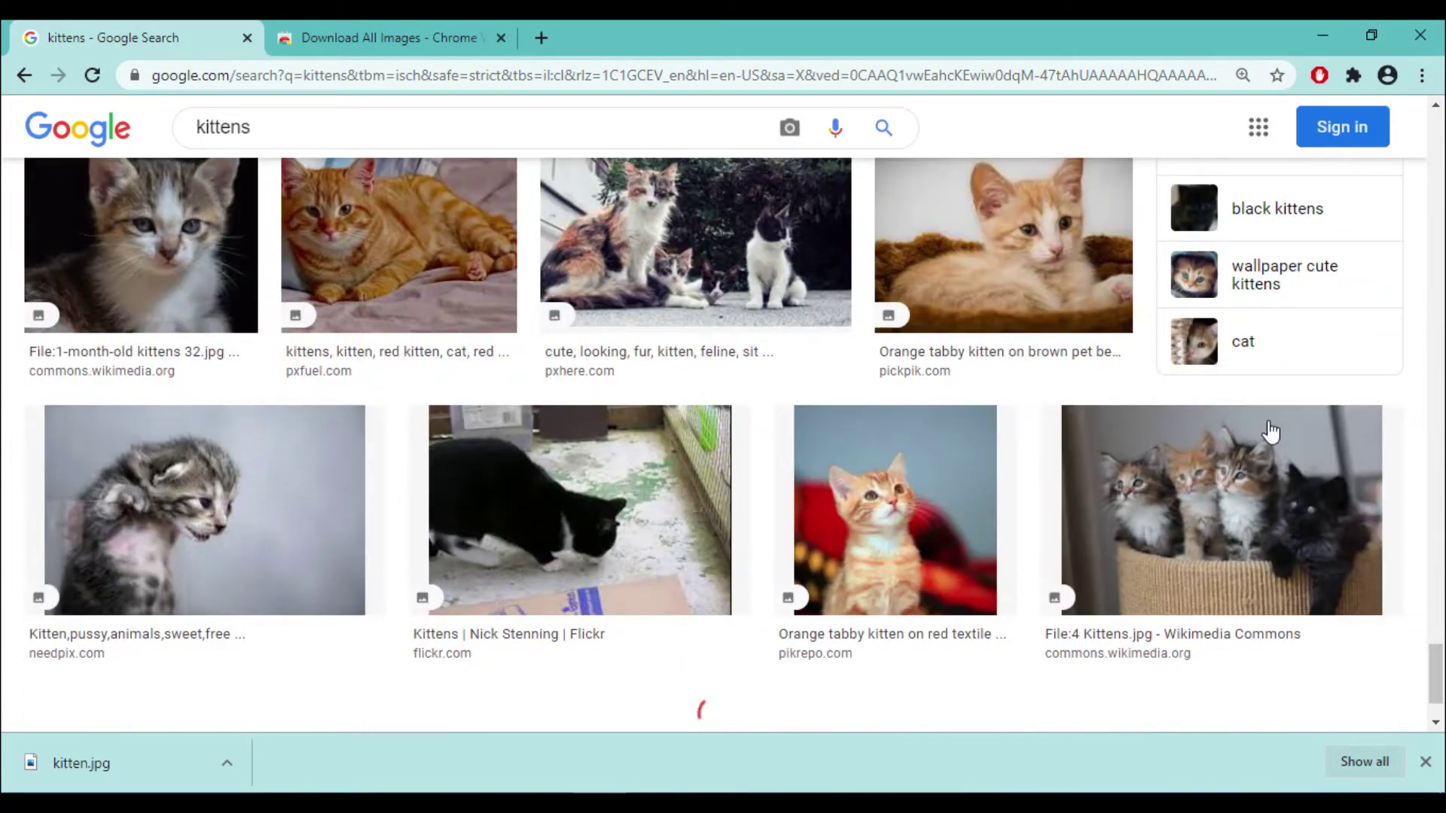
{"action": "scroll", "coordinate": [1271, 432], "scroll_direction": "down", "scroll_amount": 5}
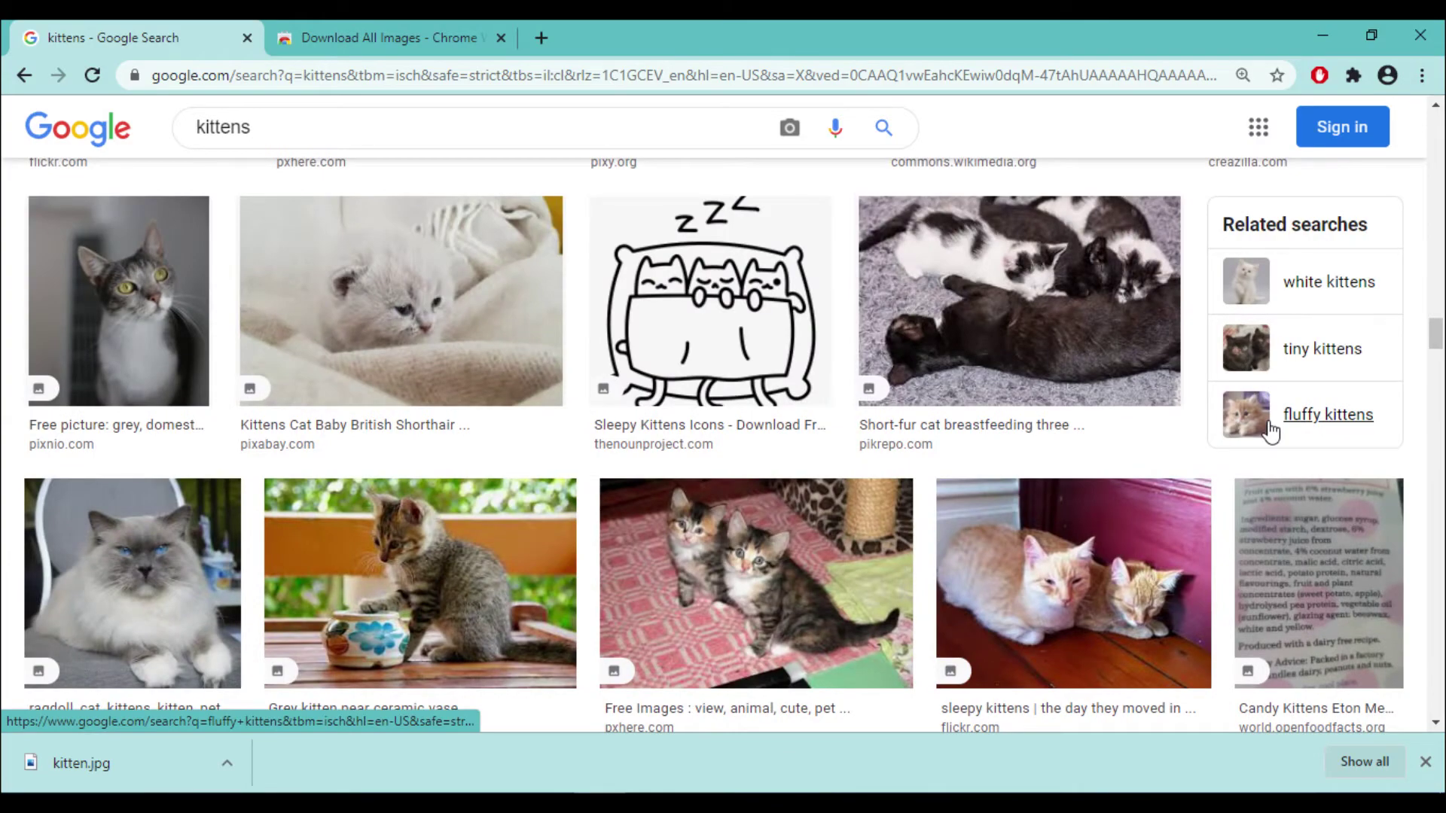
{"action": "scroll", "coordinate": [1255, 420], "scroll_direction": "down", "scroll_amount": 5}
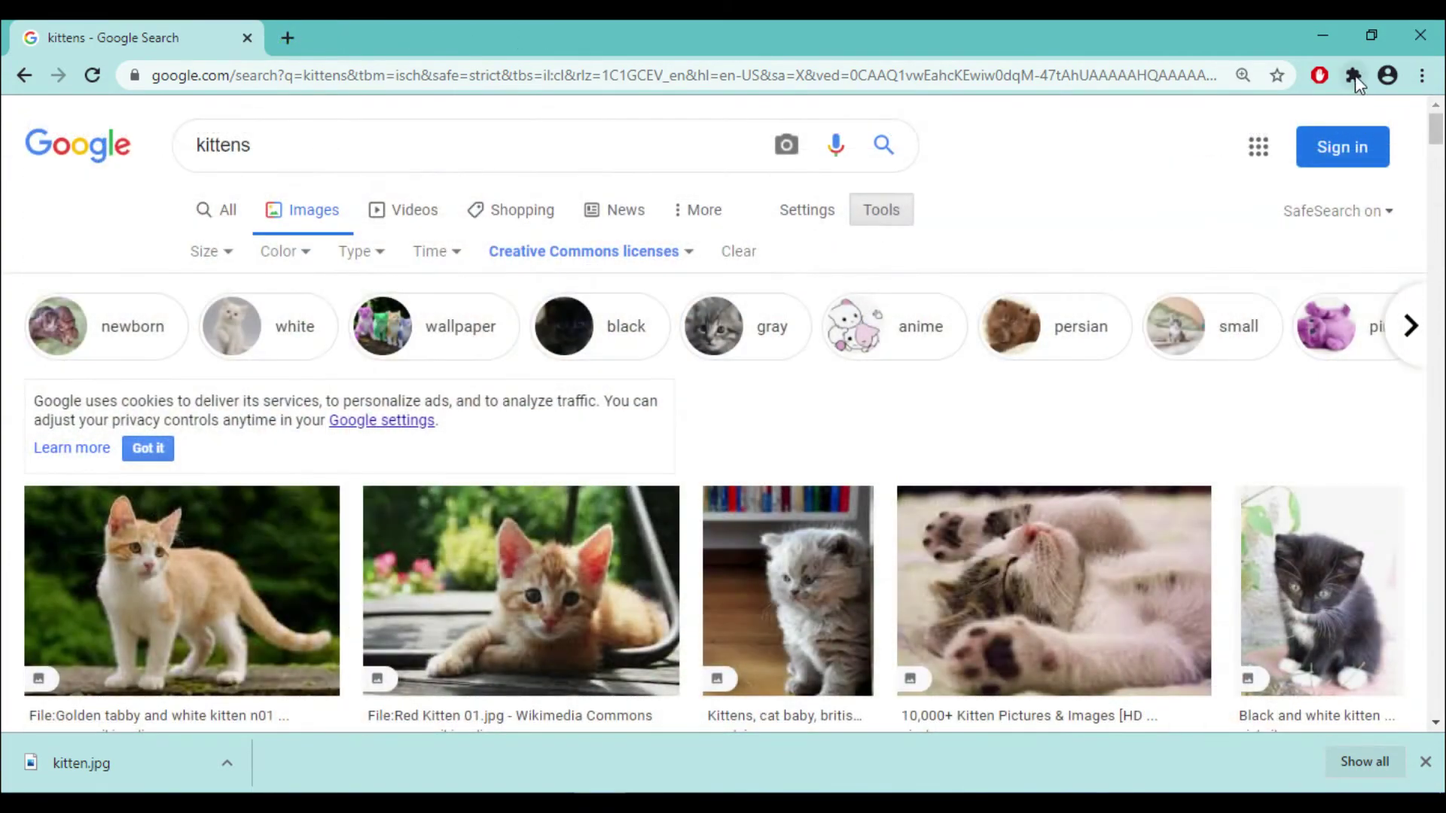
- Run Download All Images on the kittens image results and show the downloaded zip file in its folder
{"action": "left_click", "coordinate": [1354, 76]}
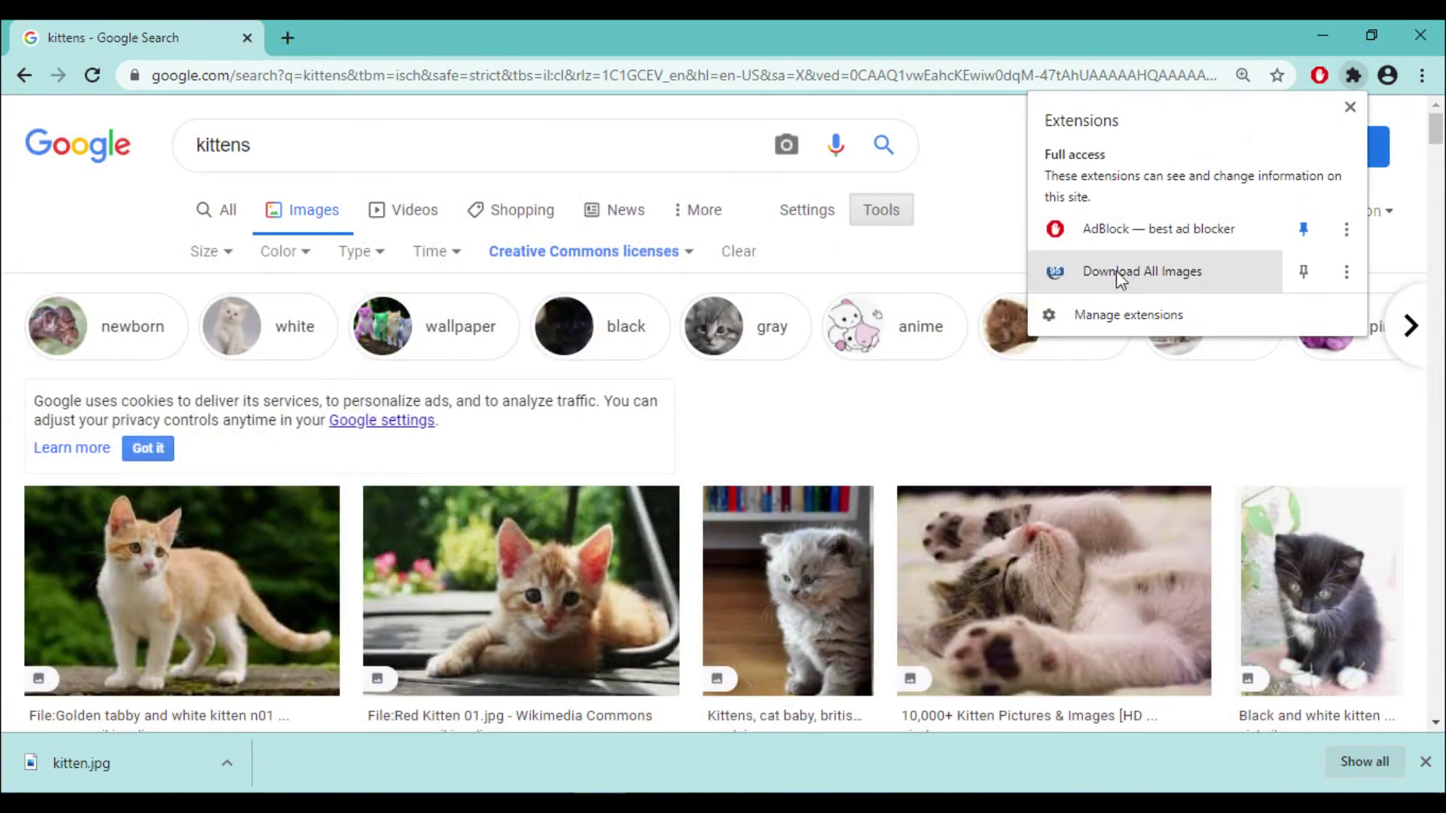
{"action": "left_click", "coordinate": [1047, 282]}
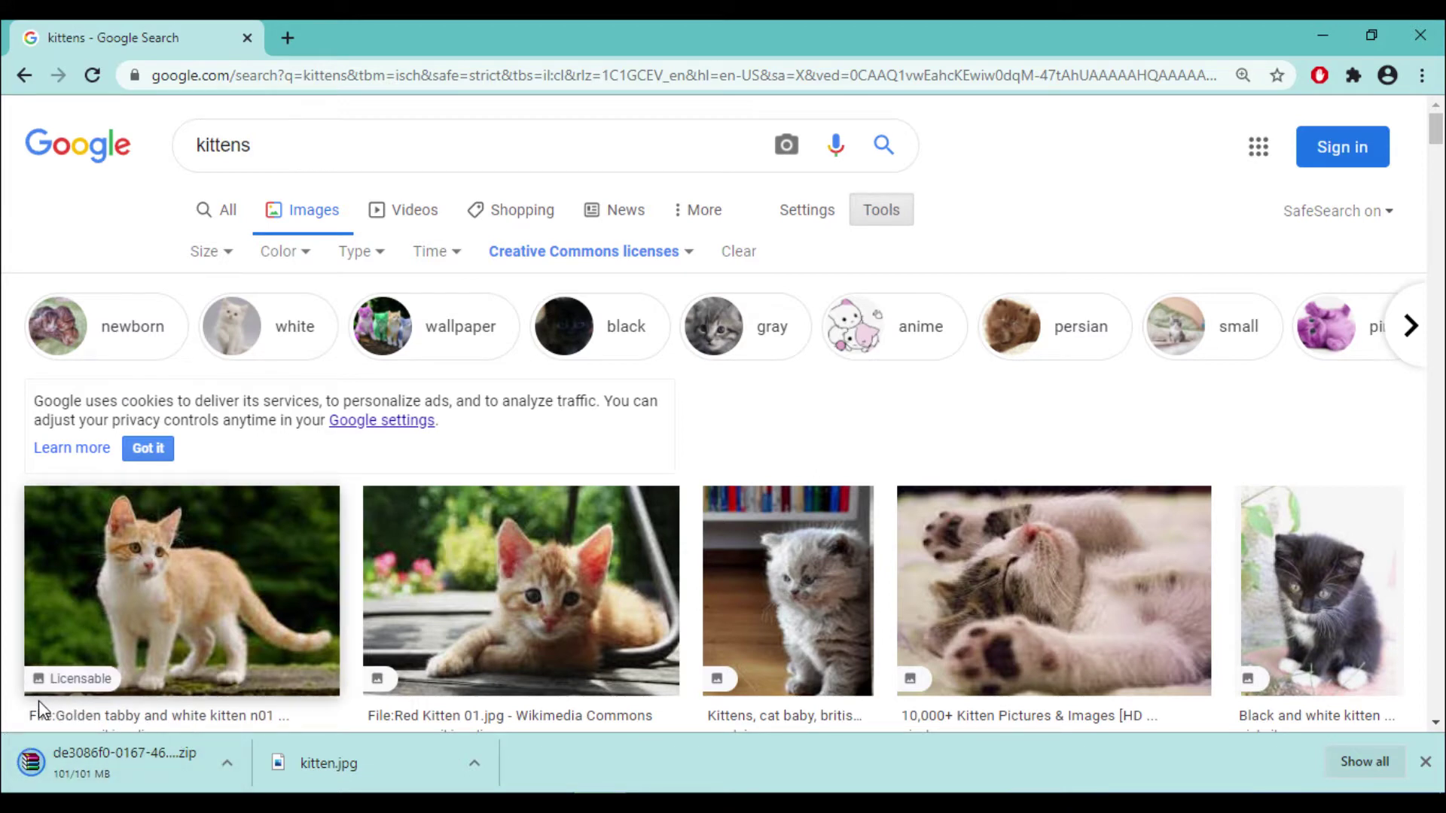
{"action": "left_click", "coordinate": [228, 763]}
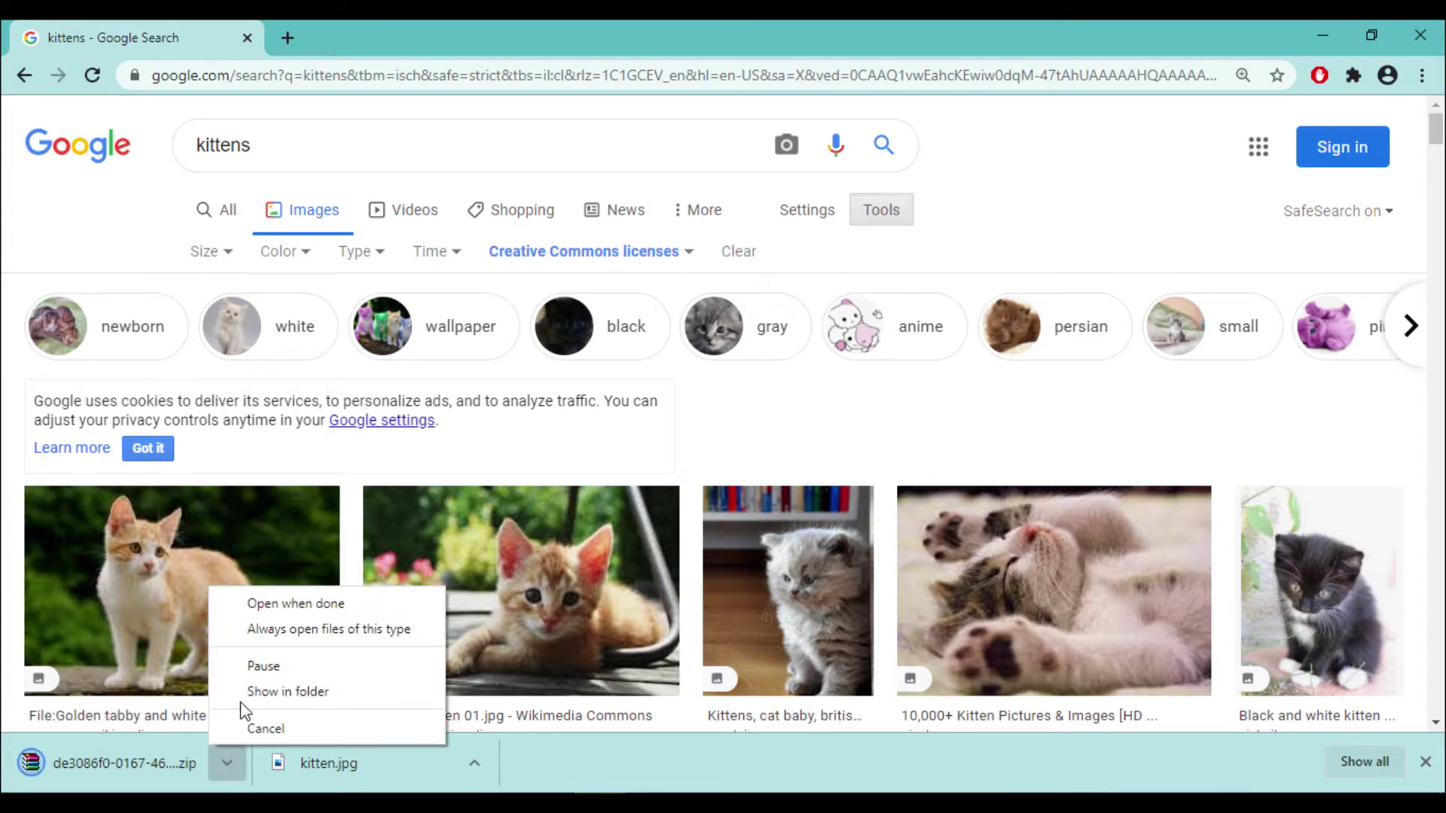
{"action": "left_click", "coordinate": [260, 690]}
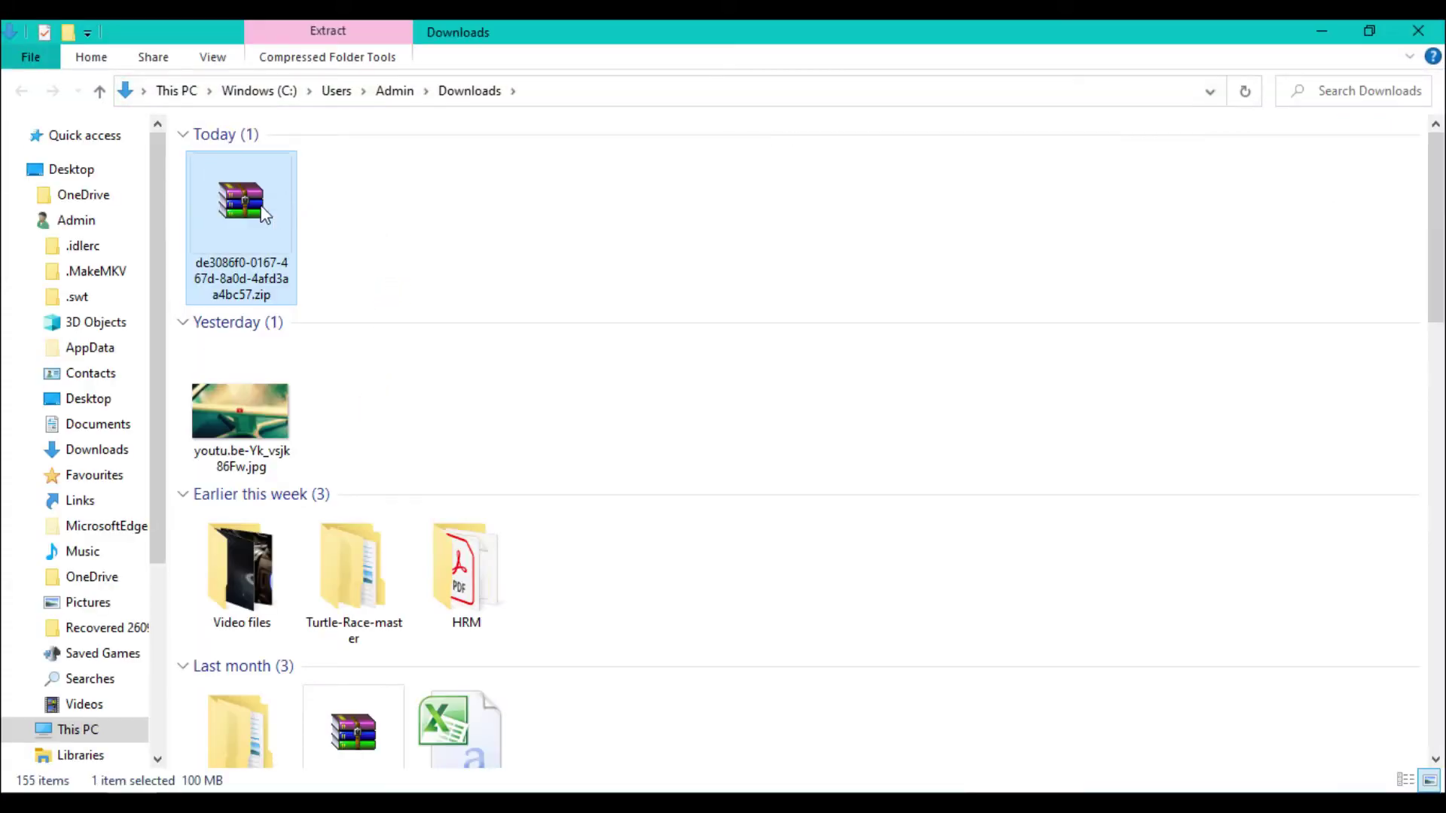
- Extract the downloaded zip into a folder of the same name in Downloads and return to Chrome
{"action": "right_click", "coordinate": [254, 201]}
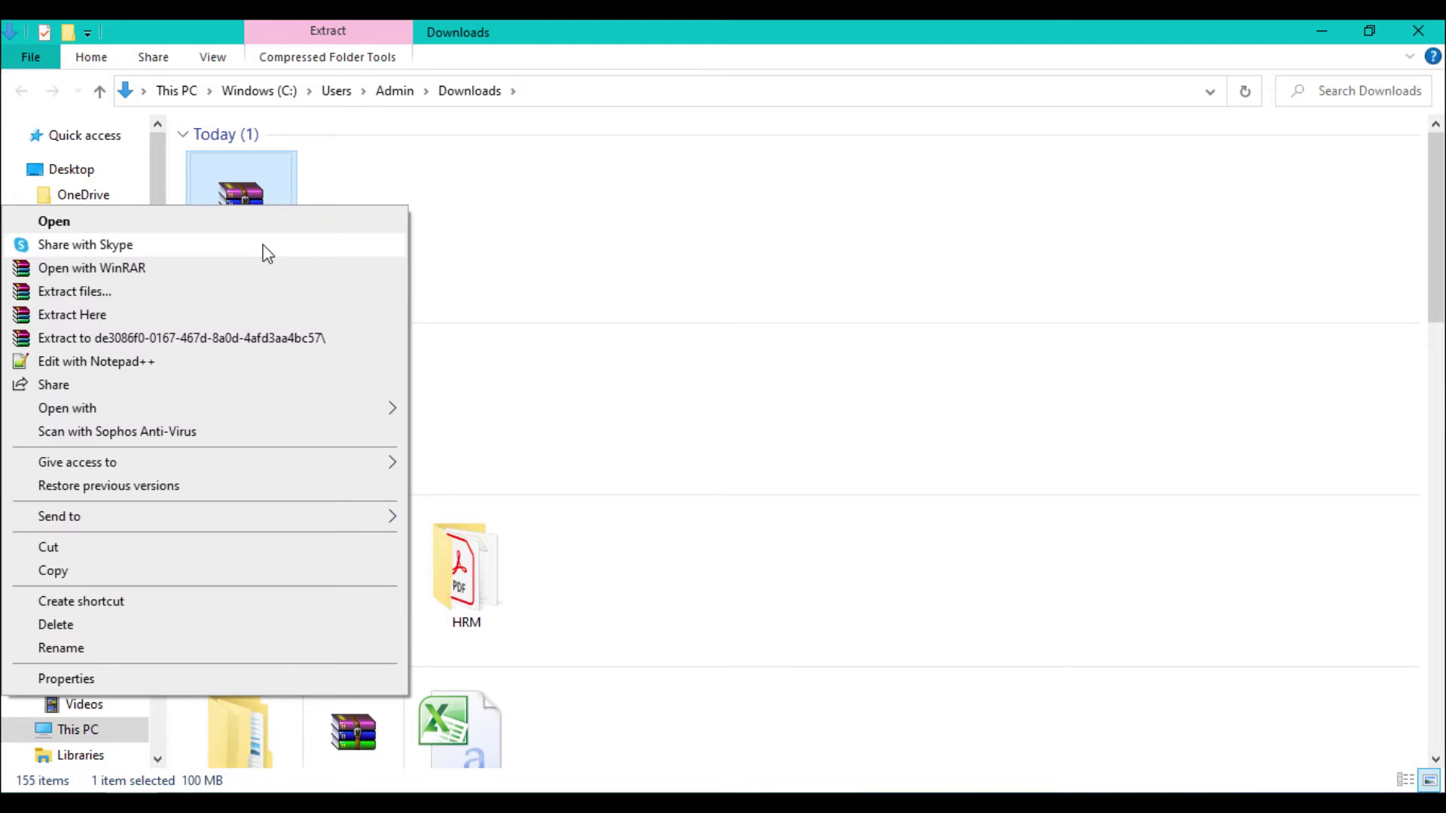
{"action": "left_click", "coordinate": [143, 339]}
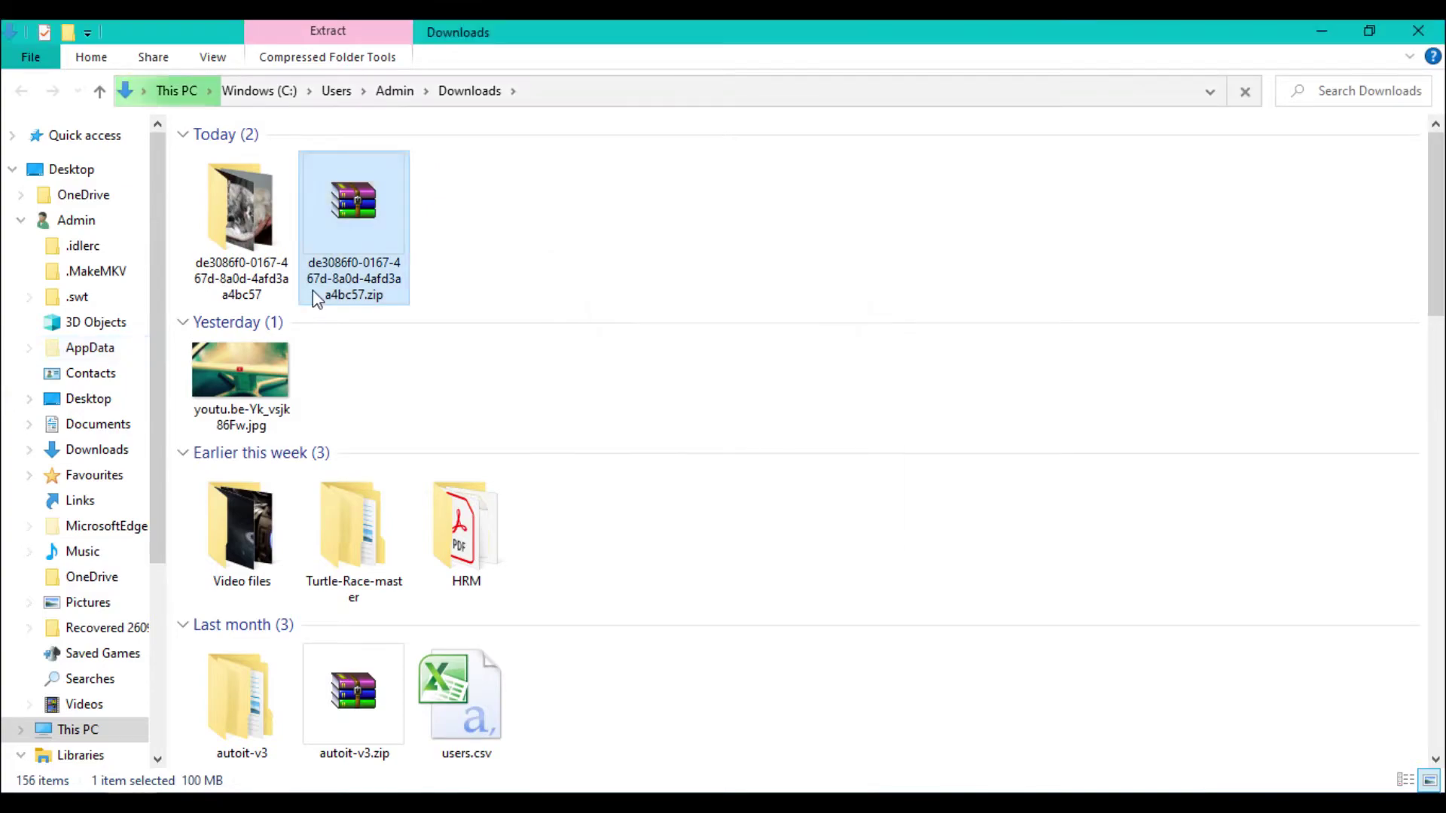
{"action": "key", "text": "alt+Tab"}
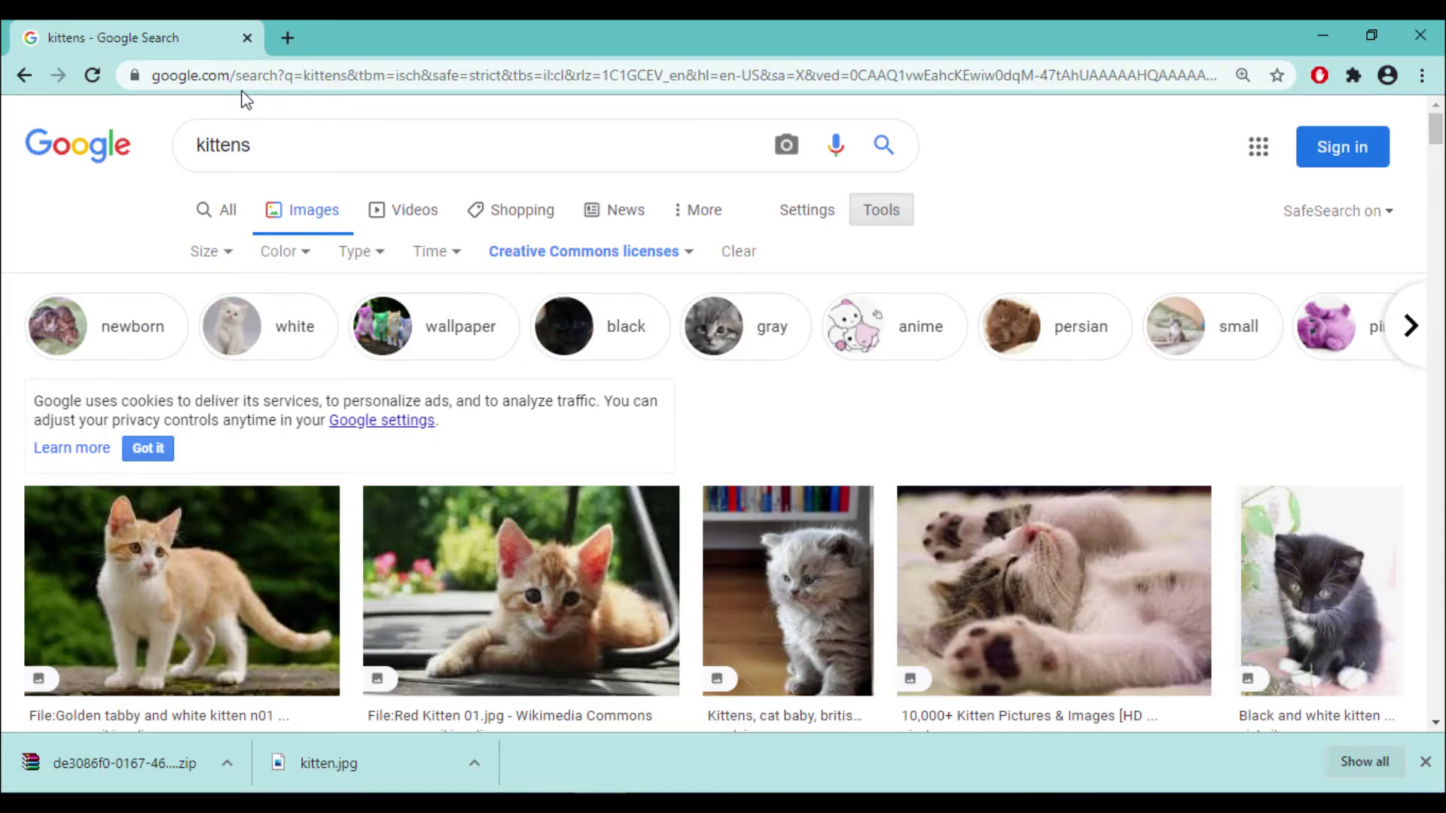
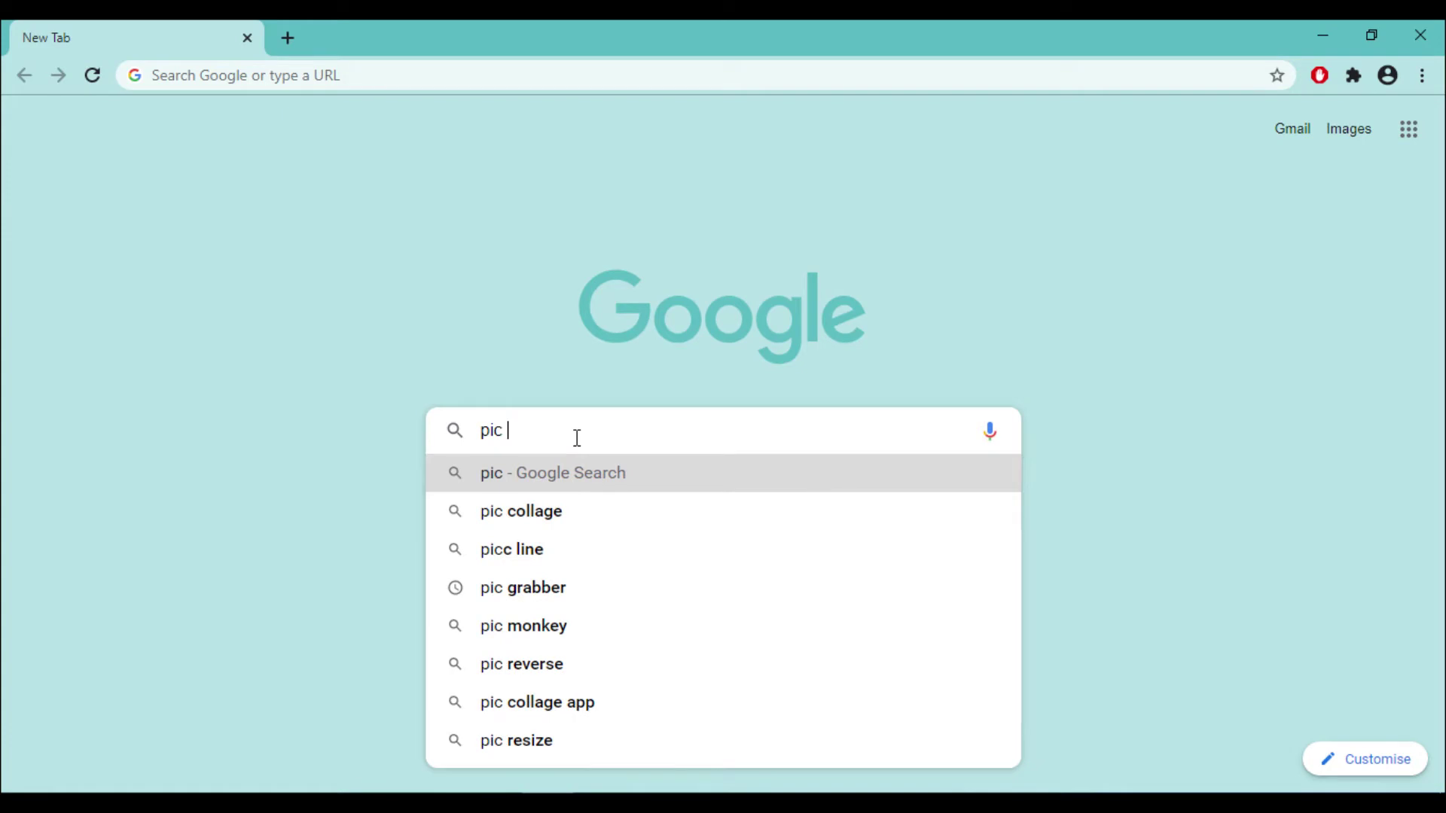
- Search Google for "pic grabber" and open the Pic Grabber extension page in the Chrome Web Store
{"action": "type", "text": "grabber"}
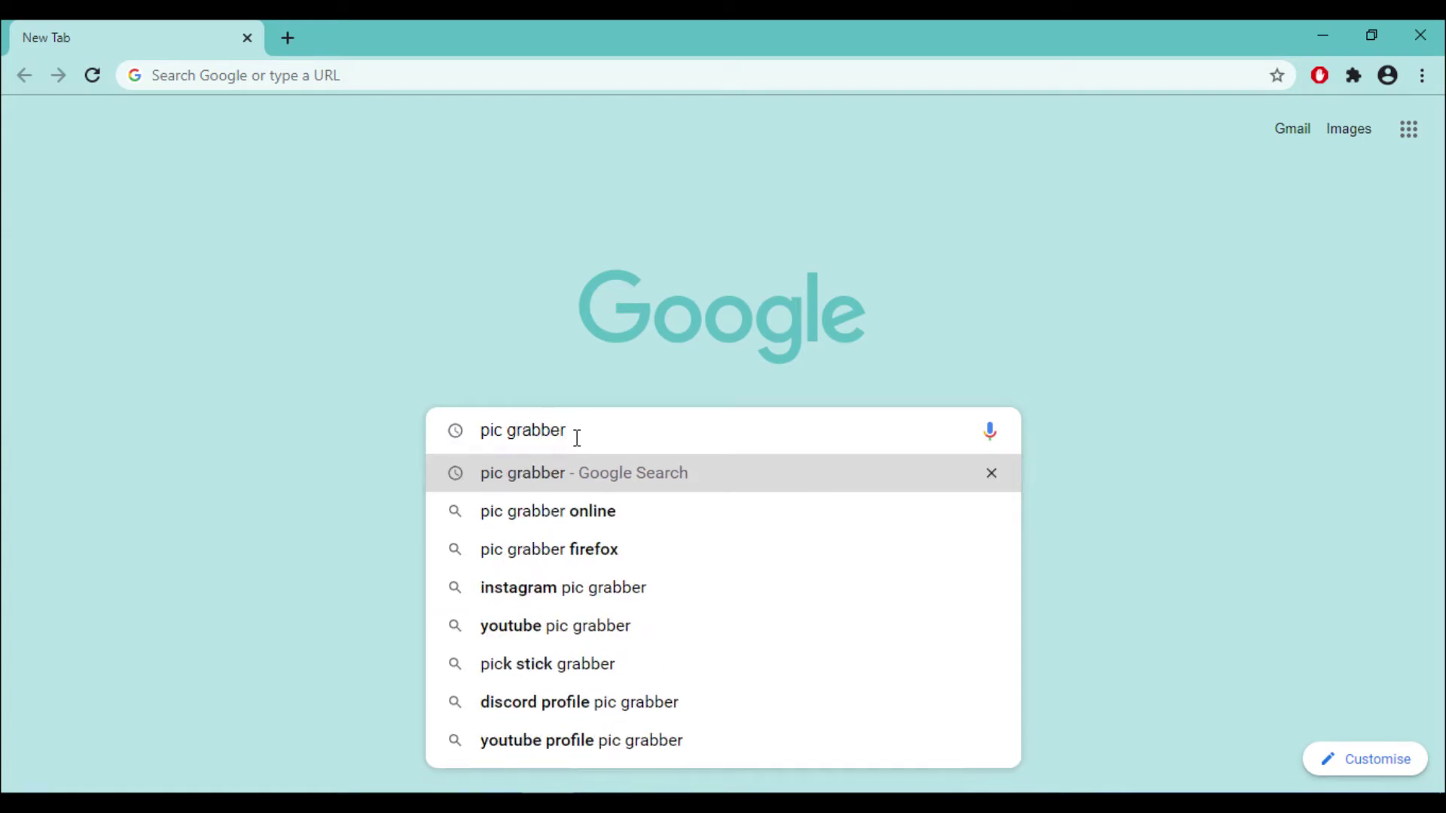
{"action": "key", "text": "Return"}
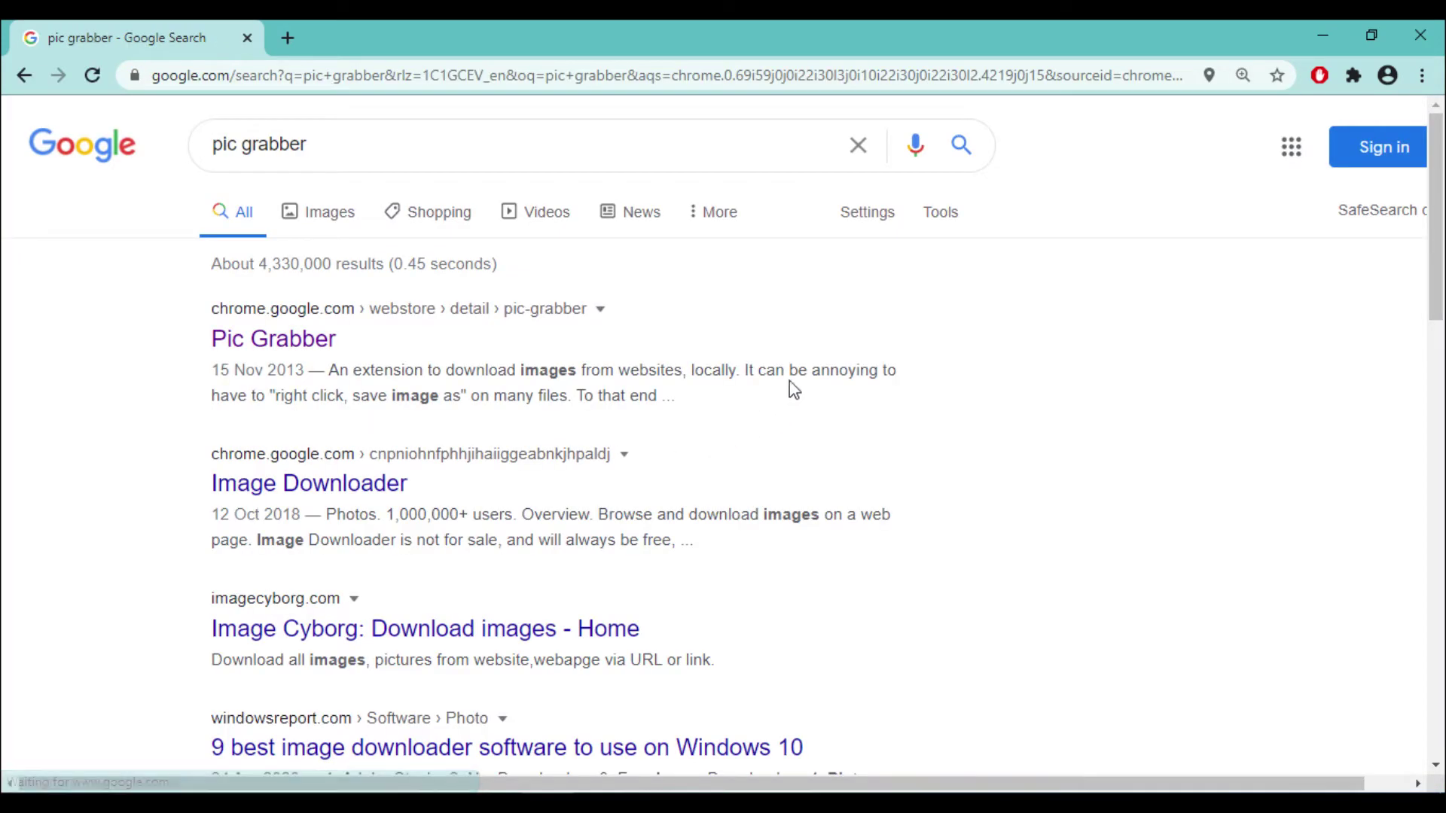
{"action": "left_click", "coordinate": [305, 344]}
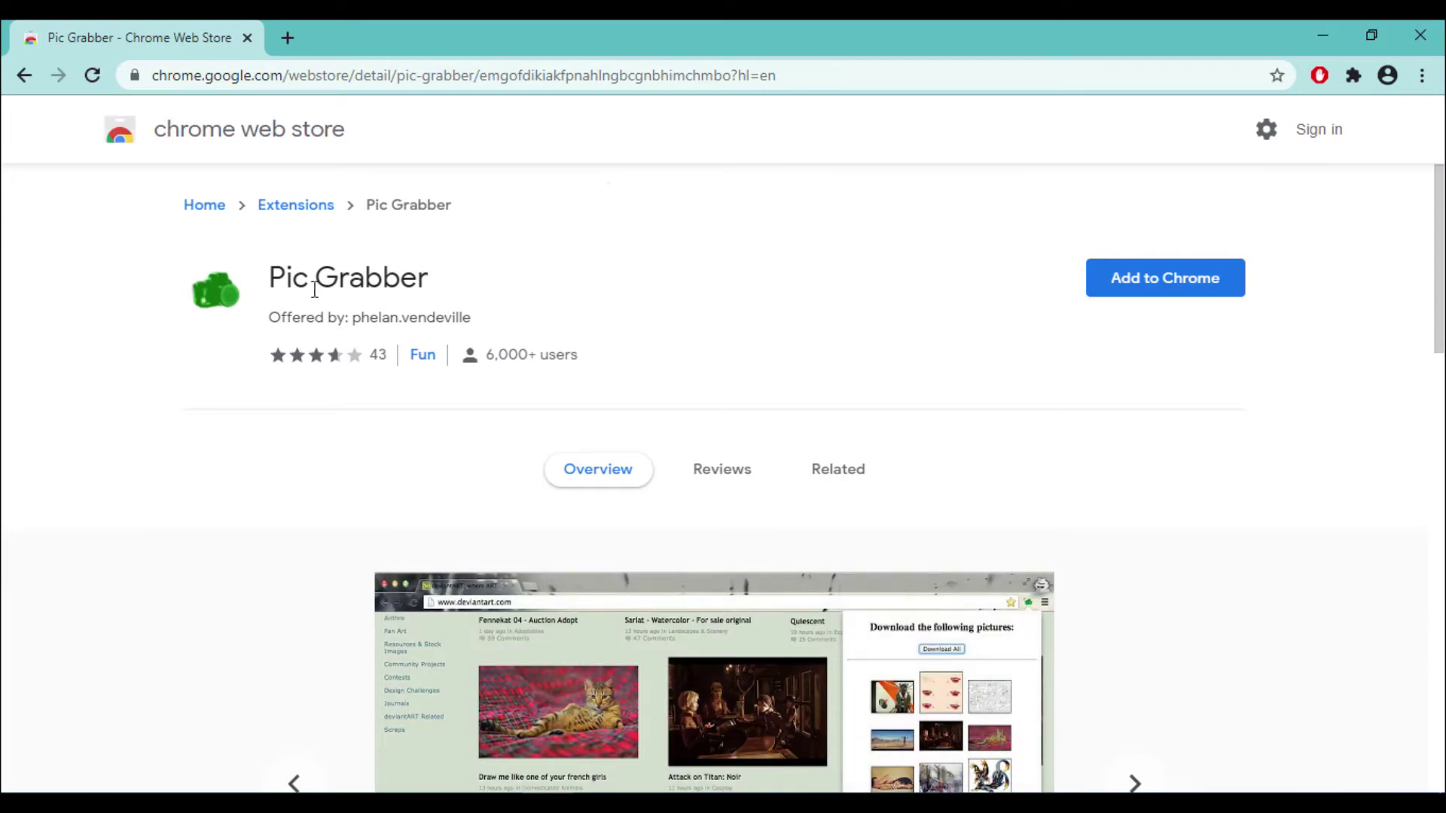
- Add the Pic Grabber extension to Chrome and check it among the installed extensions
{"action": "left_click", "coordinate": [1163, 285]}
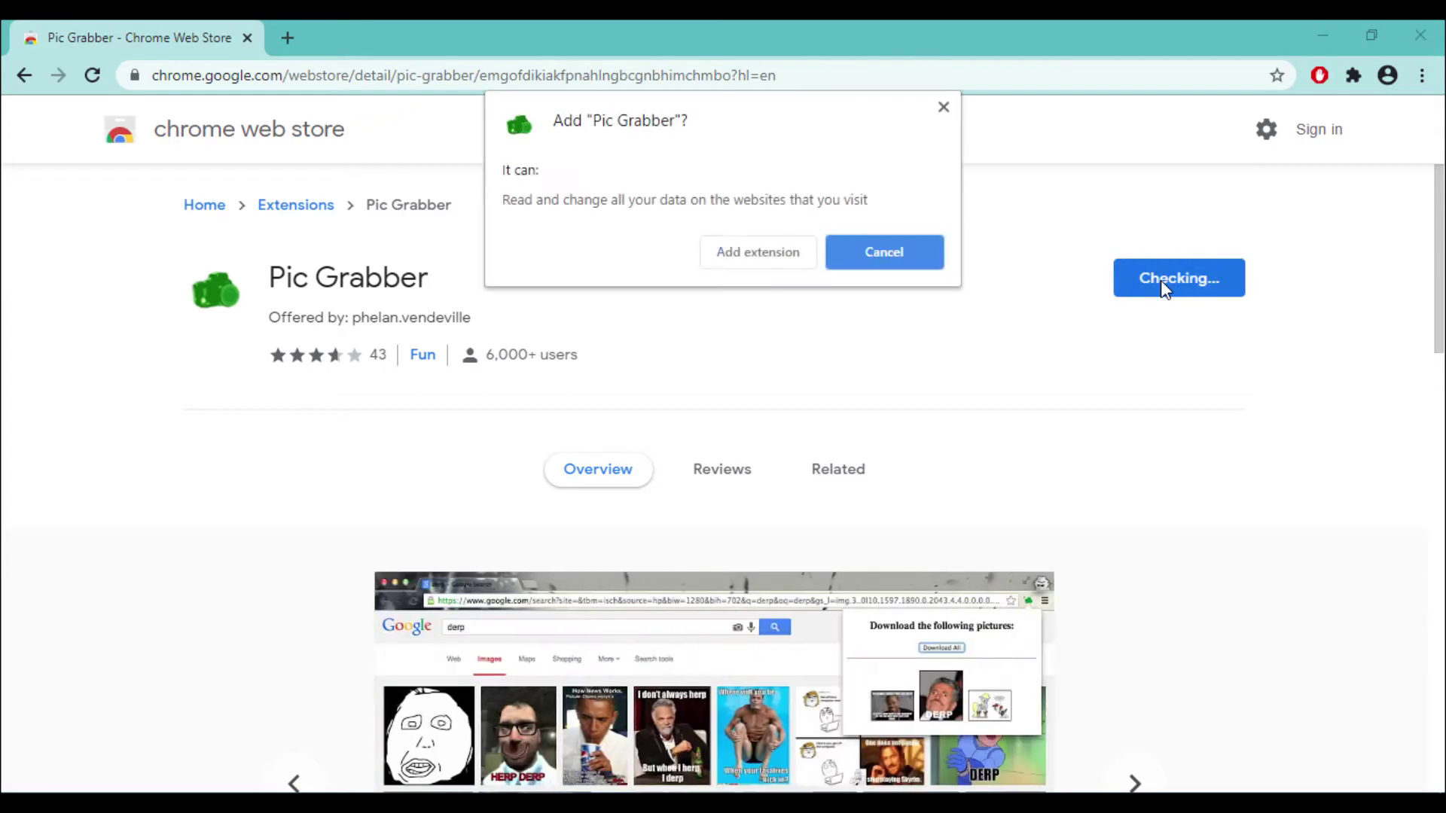
{"action": "left_click", "coordinate": [739, 261]}
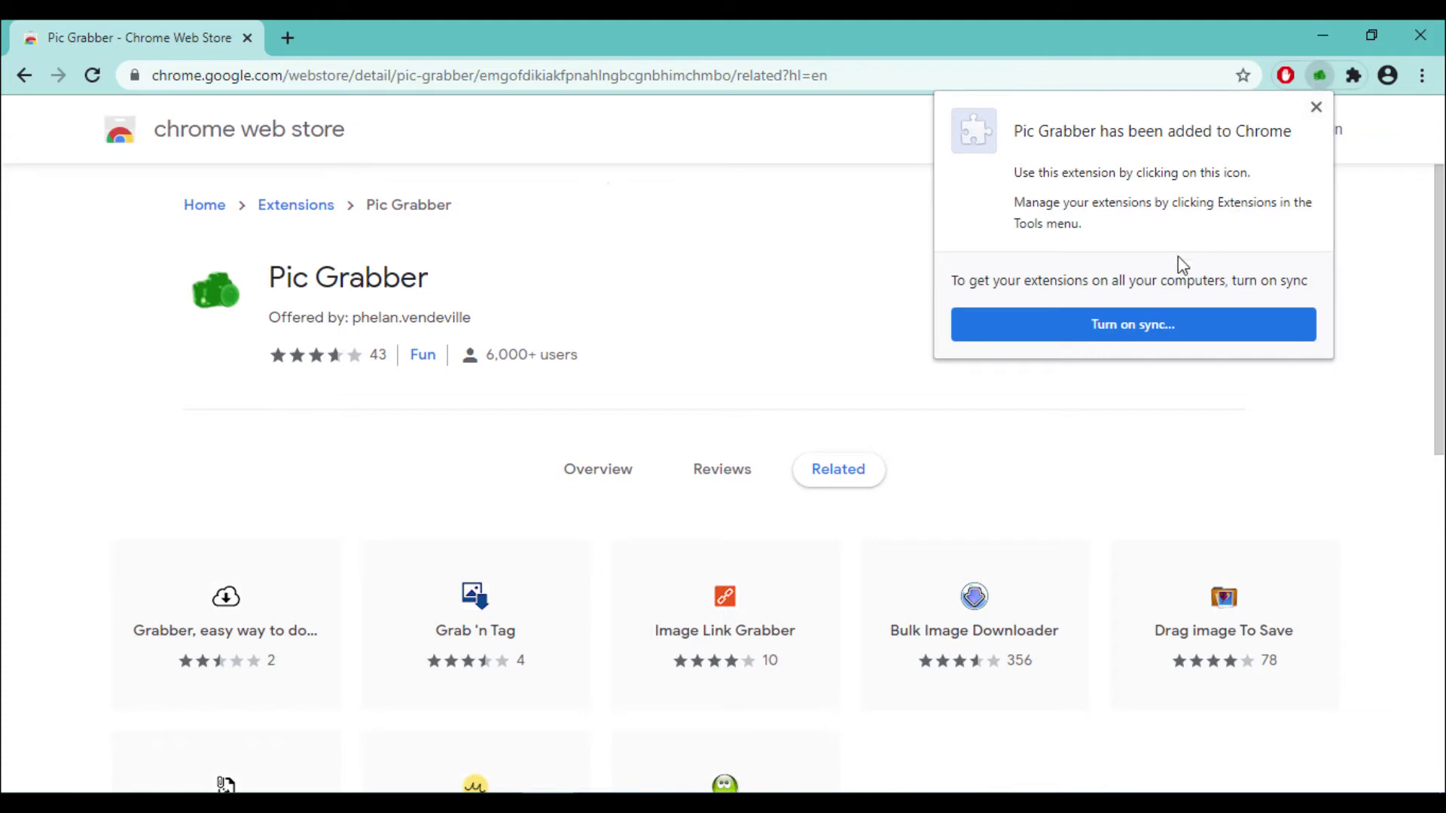
{"action": "left_click", "coordinate": [794, 259]}
{"action": "left_click", "coordinate": [1354, 75]}
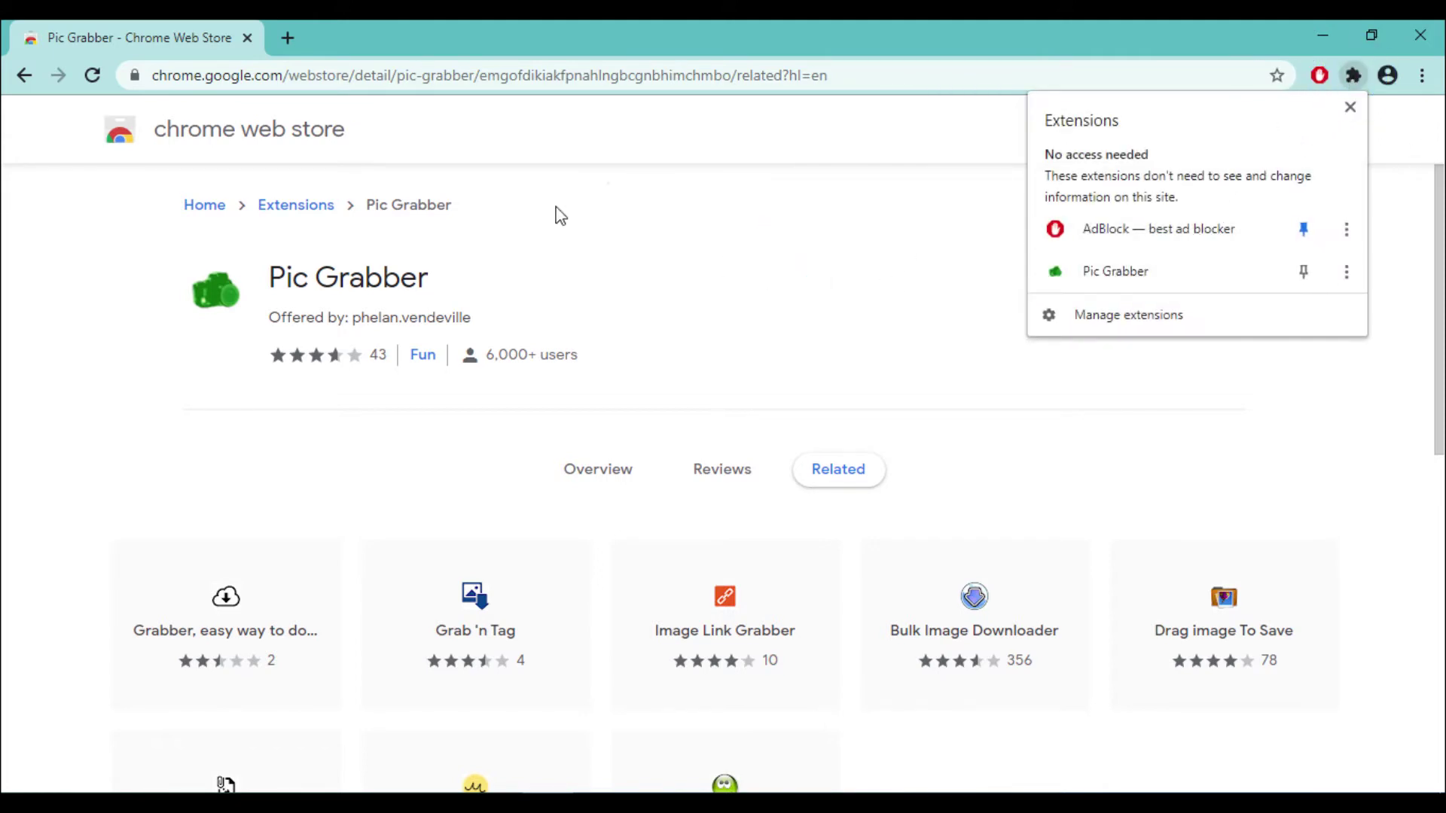
- Search Google for "puppies" in a new tab and switch to the image results
{"action": "left_click", "coordinate": [287, 38]}
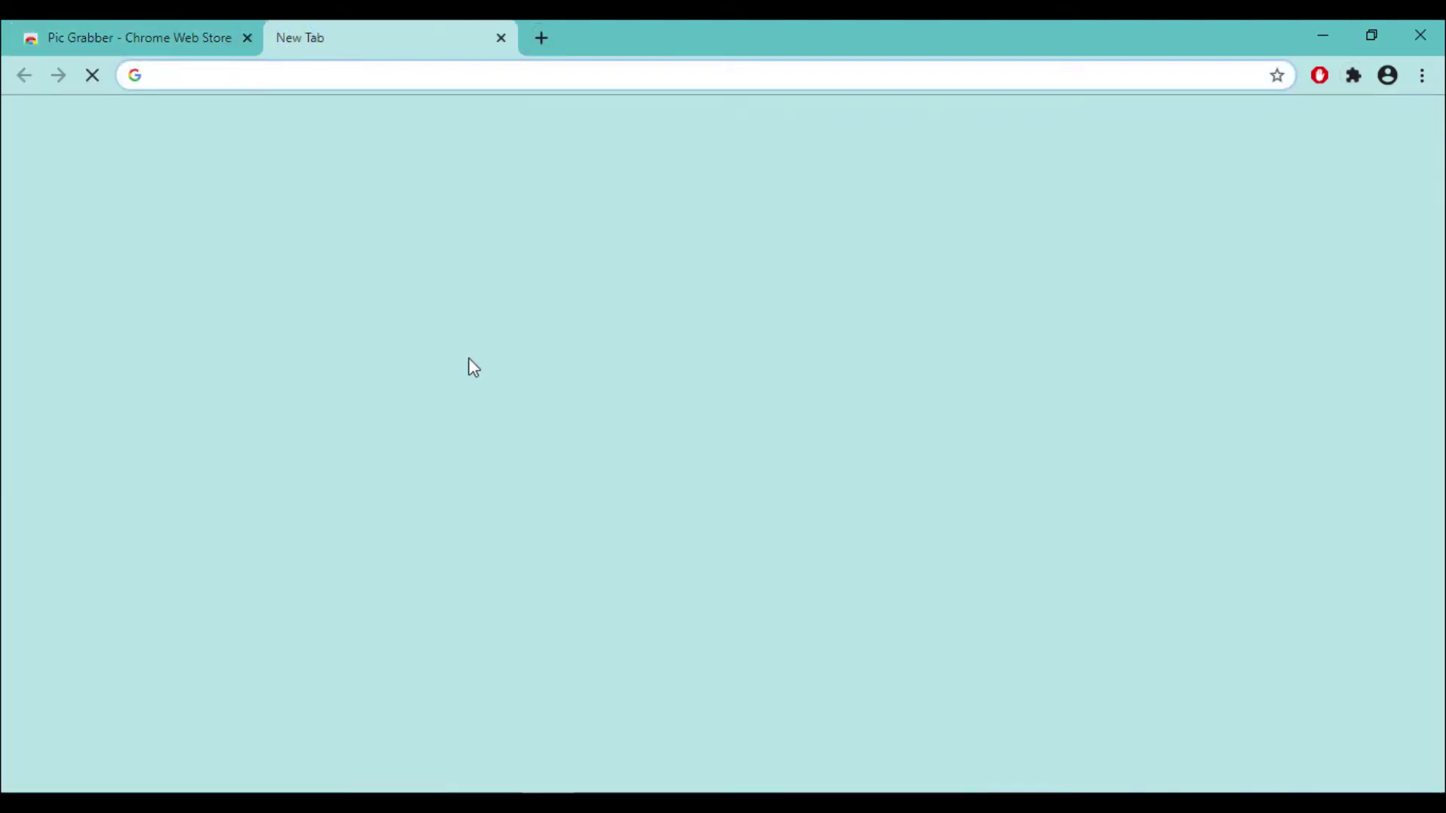
{"action": "left_click", "coordinate": [553, 424]}
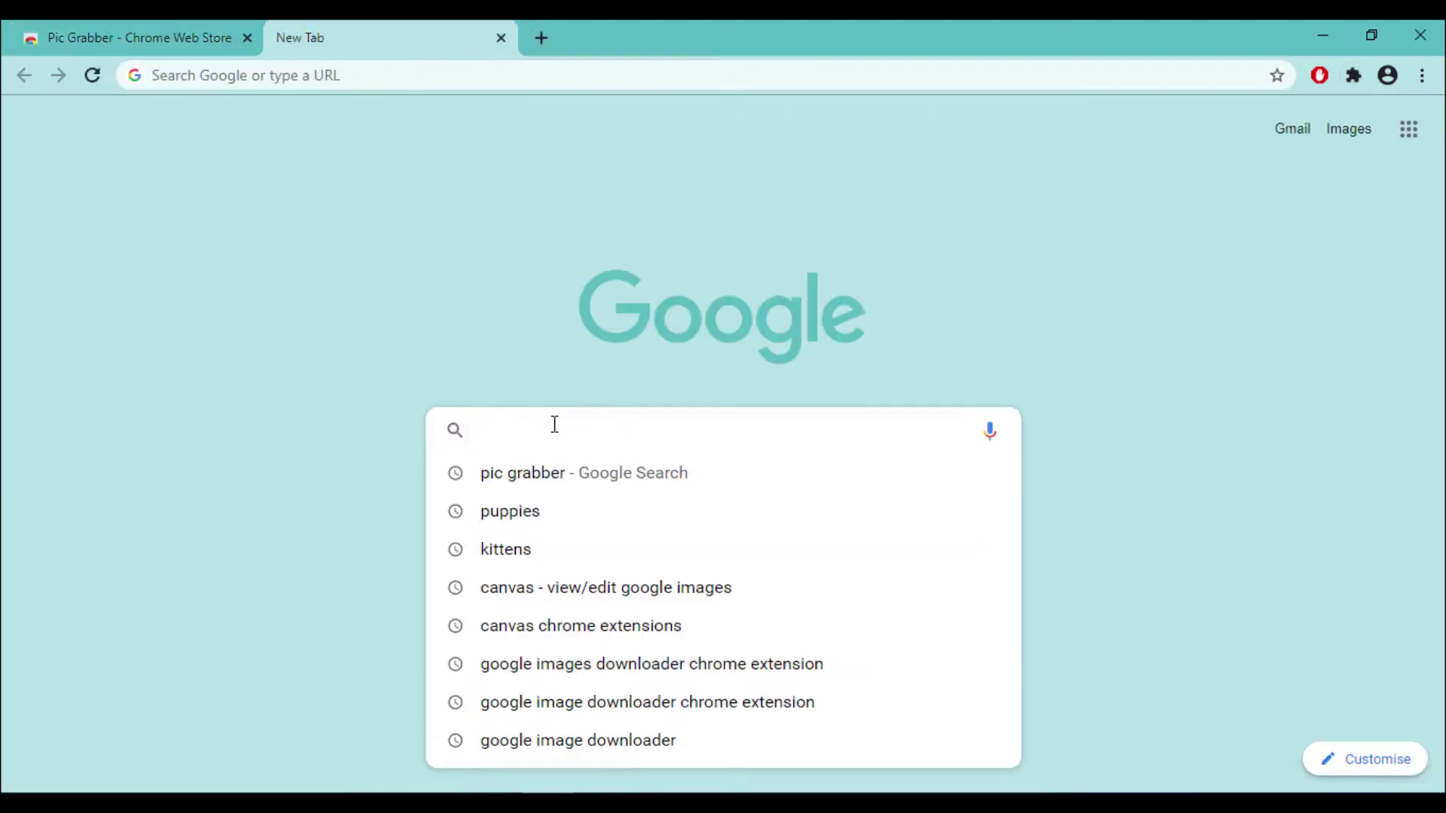
{"action": "type", "text": "pio"}
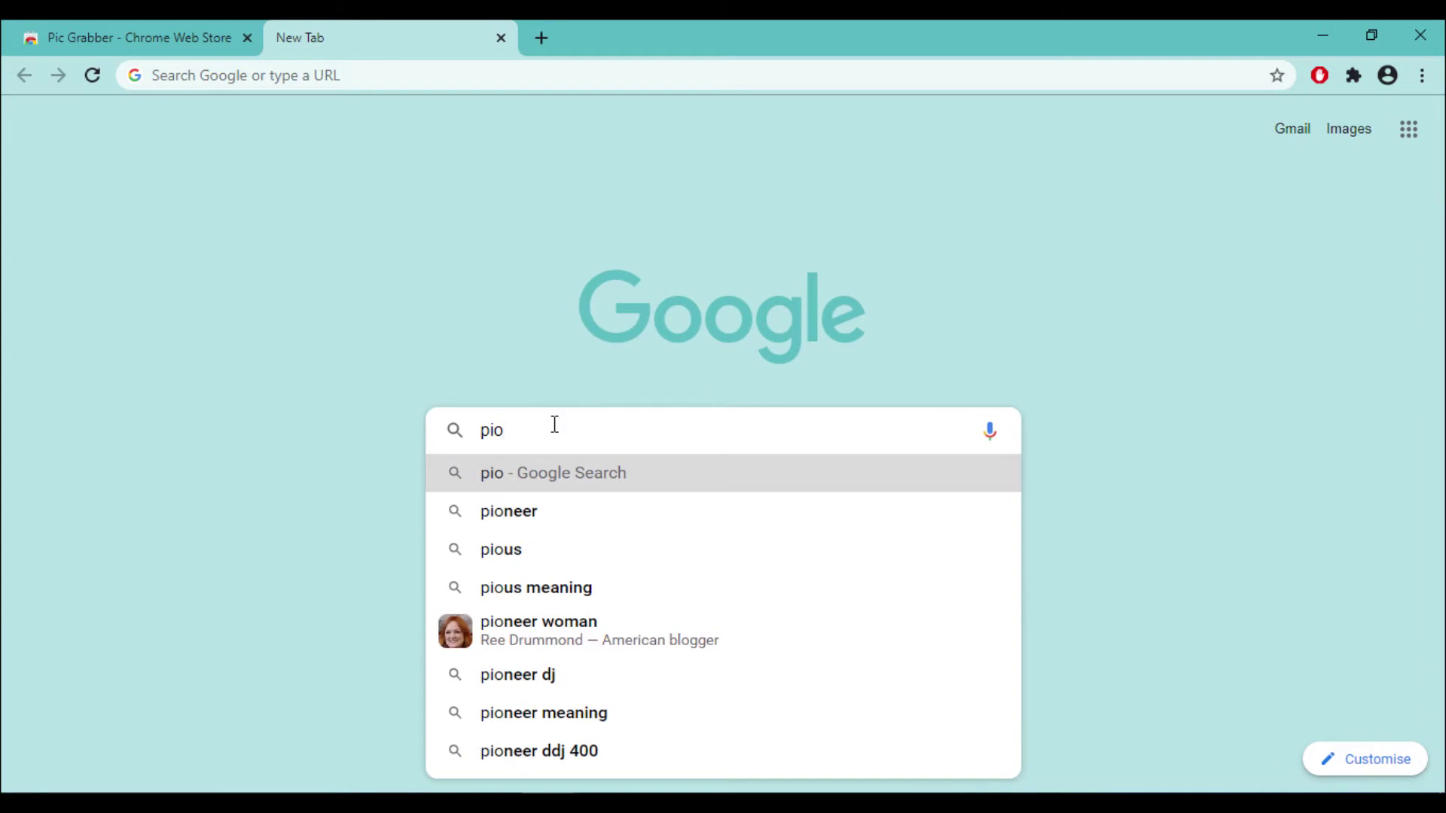
{"action": "key", "text": "BackSpace"}
{"action": "key", "text": "BackSpace"}
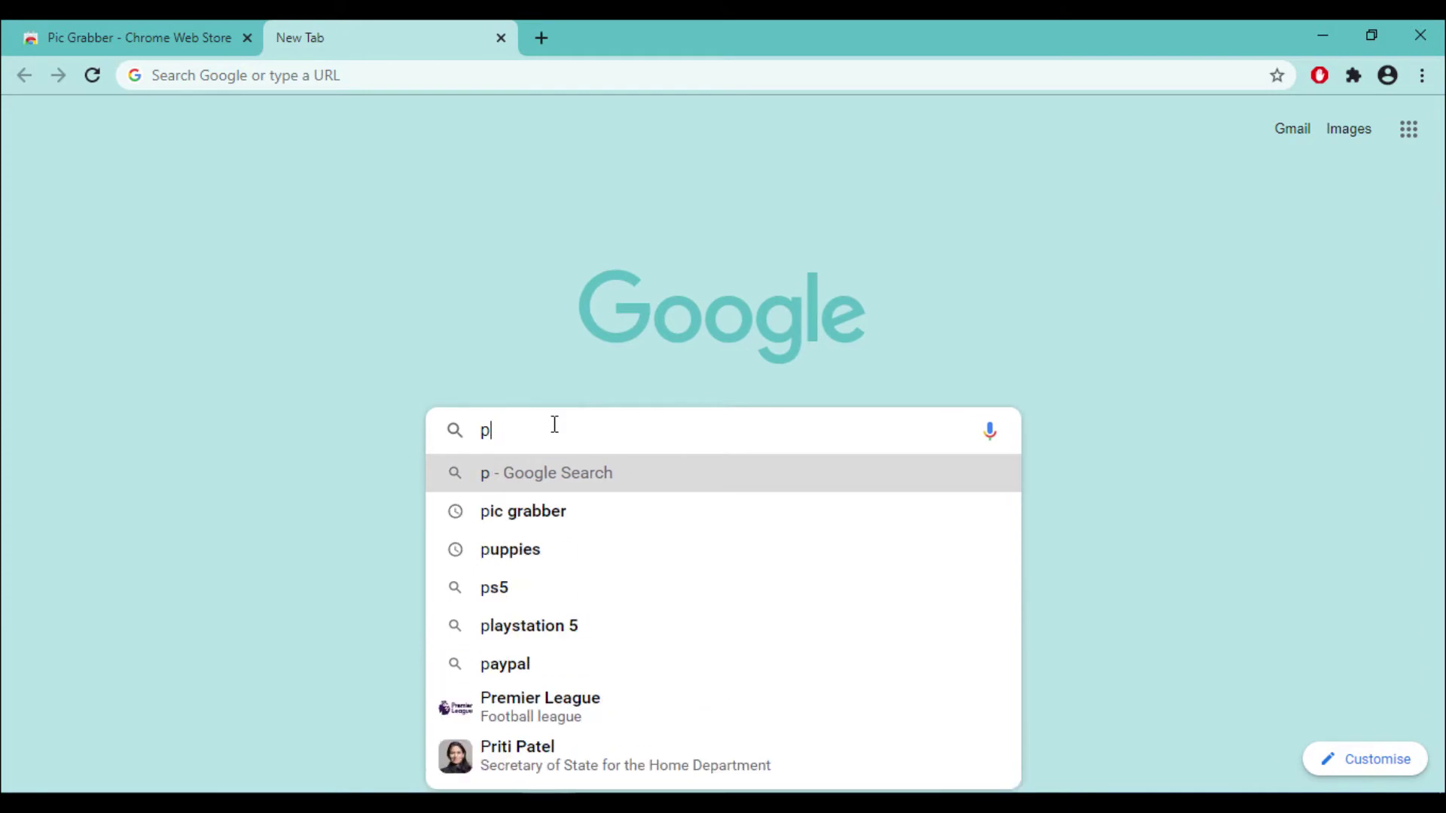
{"action": "type", "text": "uppies"}
{"action": "key", "text": "Return"}
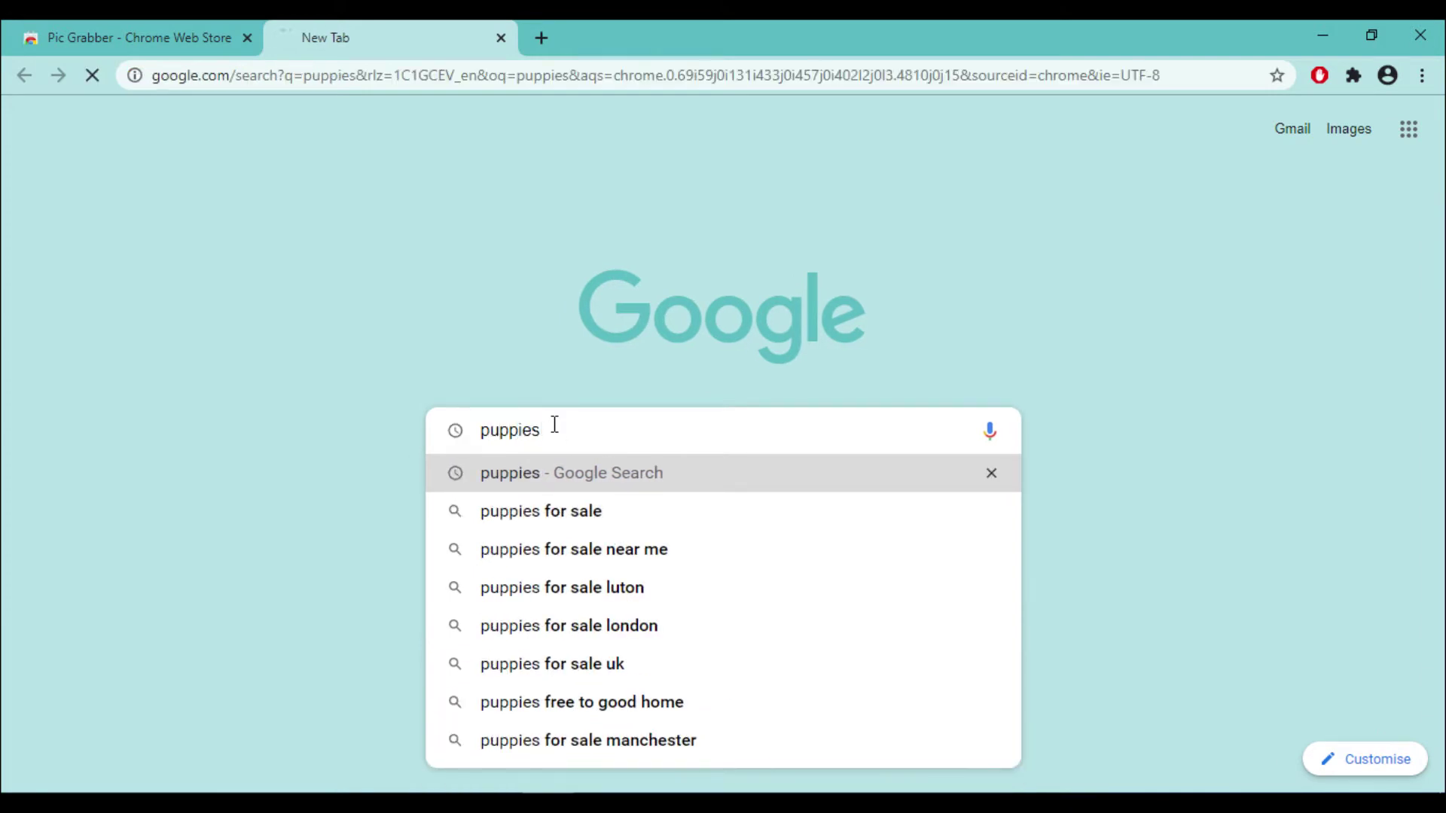
{"action": "left_click", "coordinate": [332, 214]}
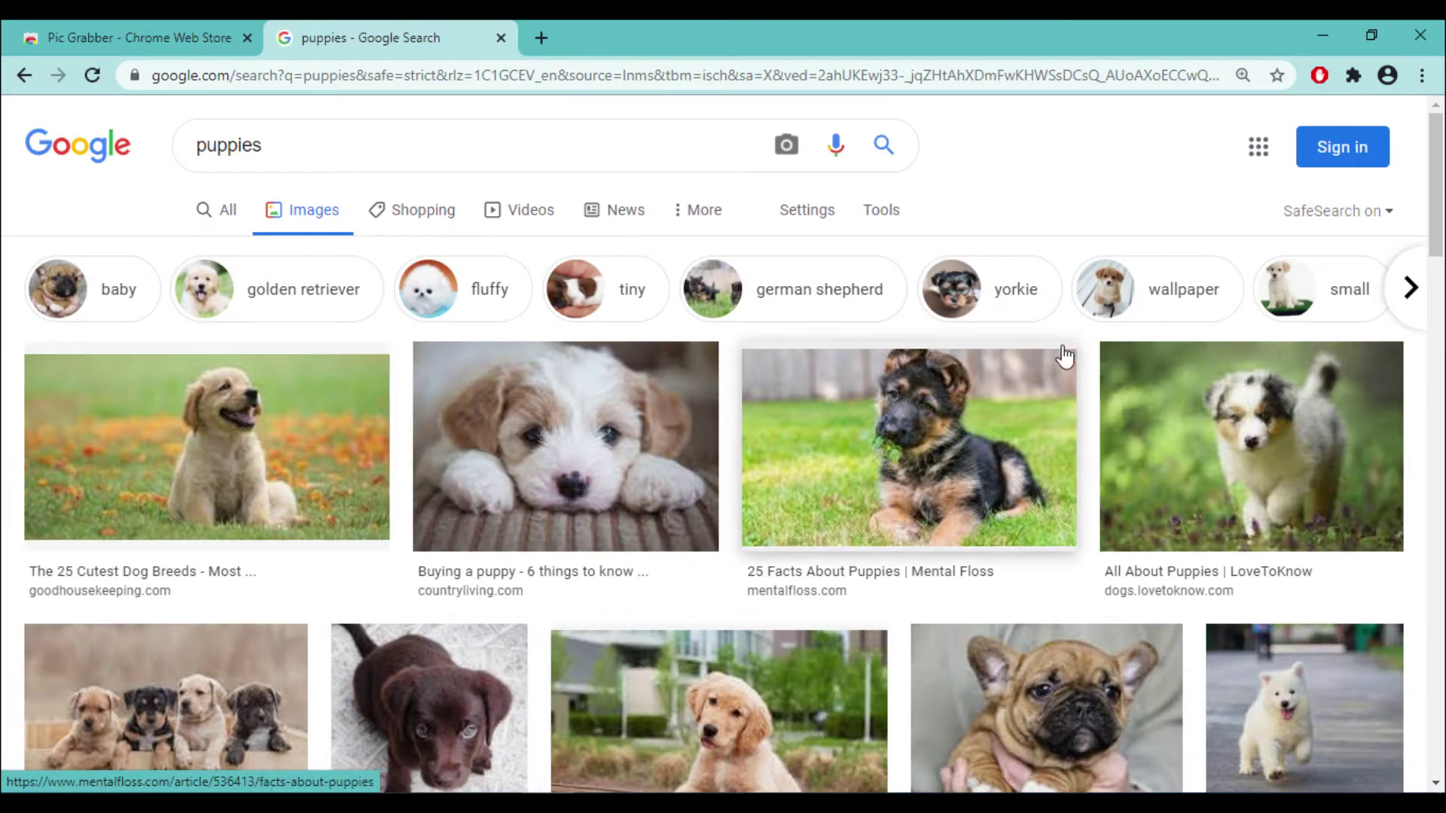
- Open Pic Grabber on the puppies image results and look through the pictures it offers for download
{"action": "left_click", "coordinate": [1353, 73]}
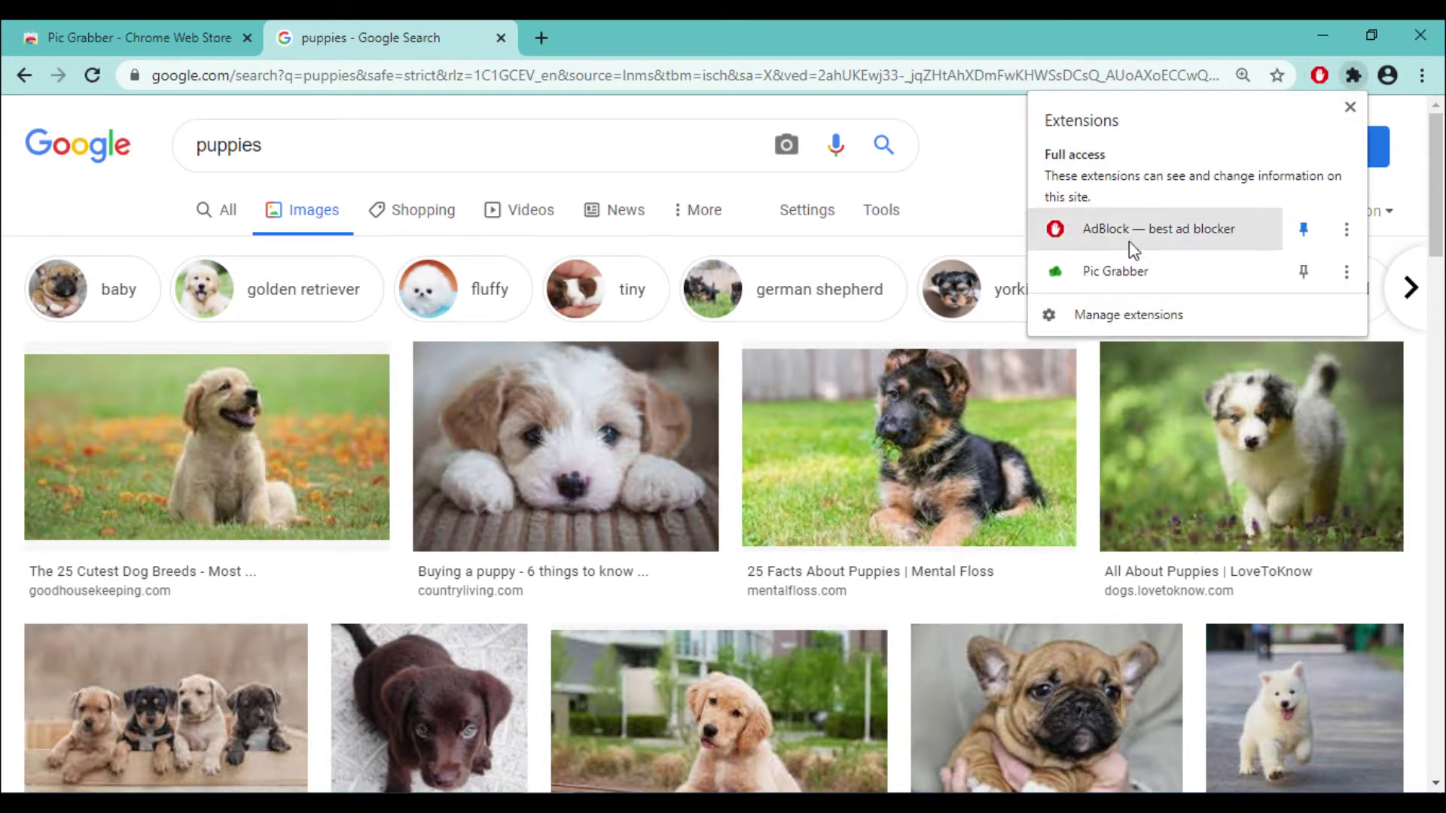
{"action": "left_click", "coordinate": [1101, 273]}
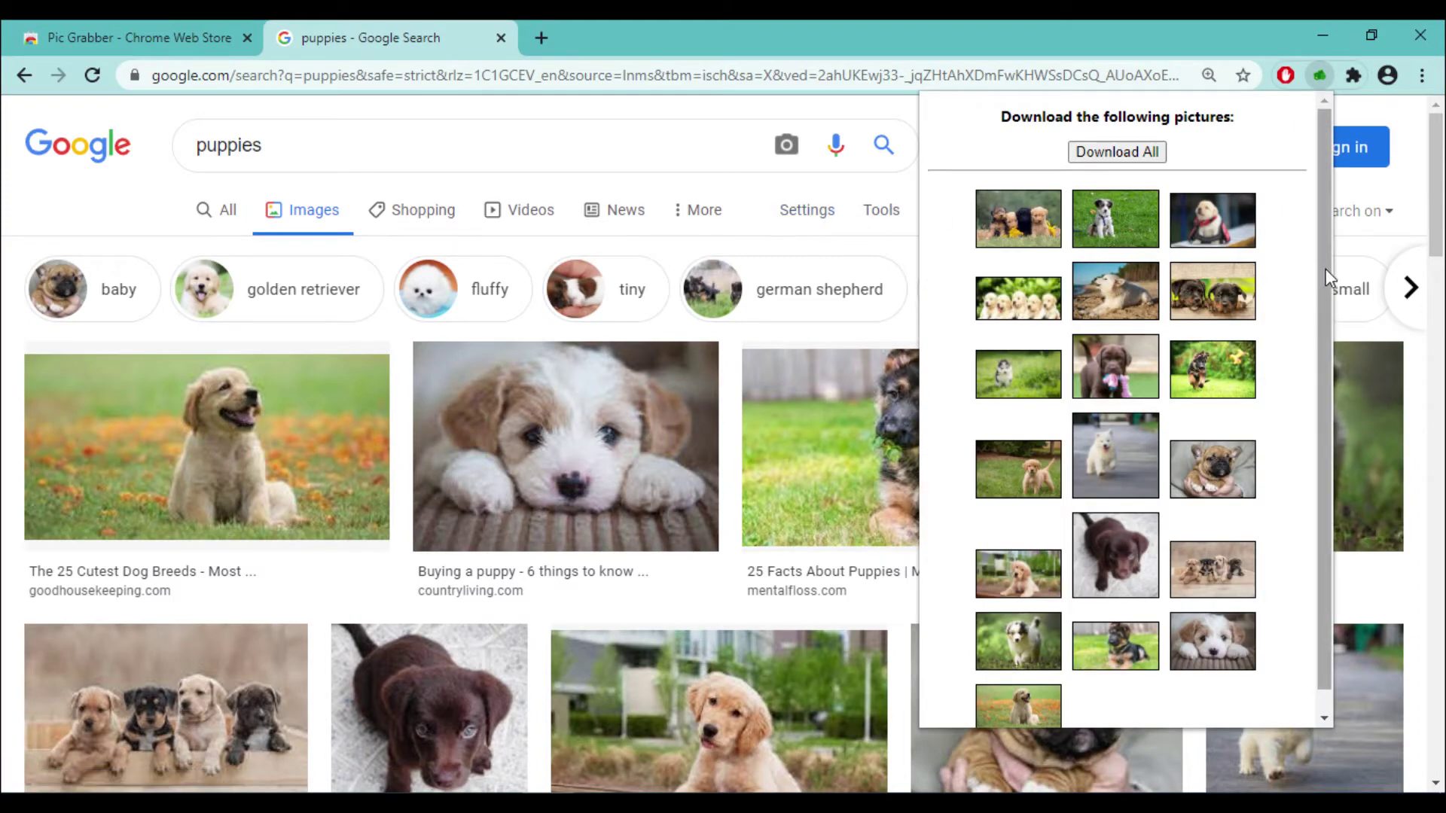
{"action": "scroll", "coordinate": [1310, 271], "scroll_direction": "down", "scroll_amount": 10}
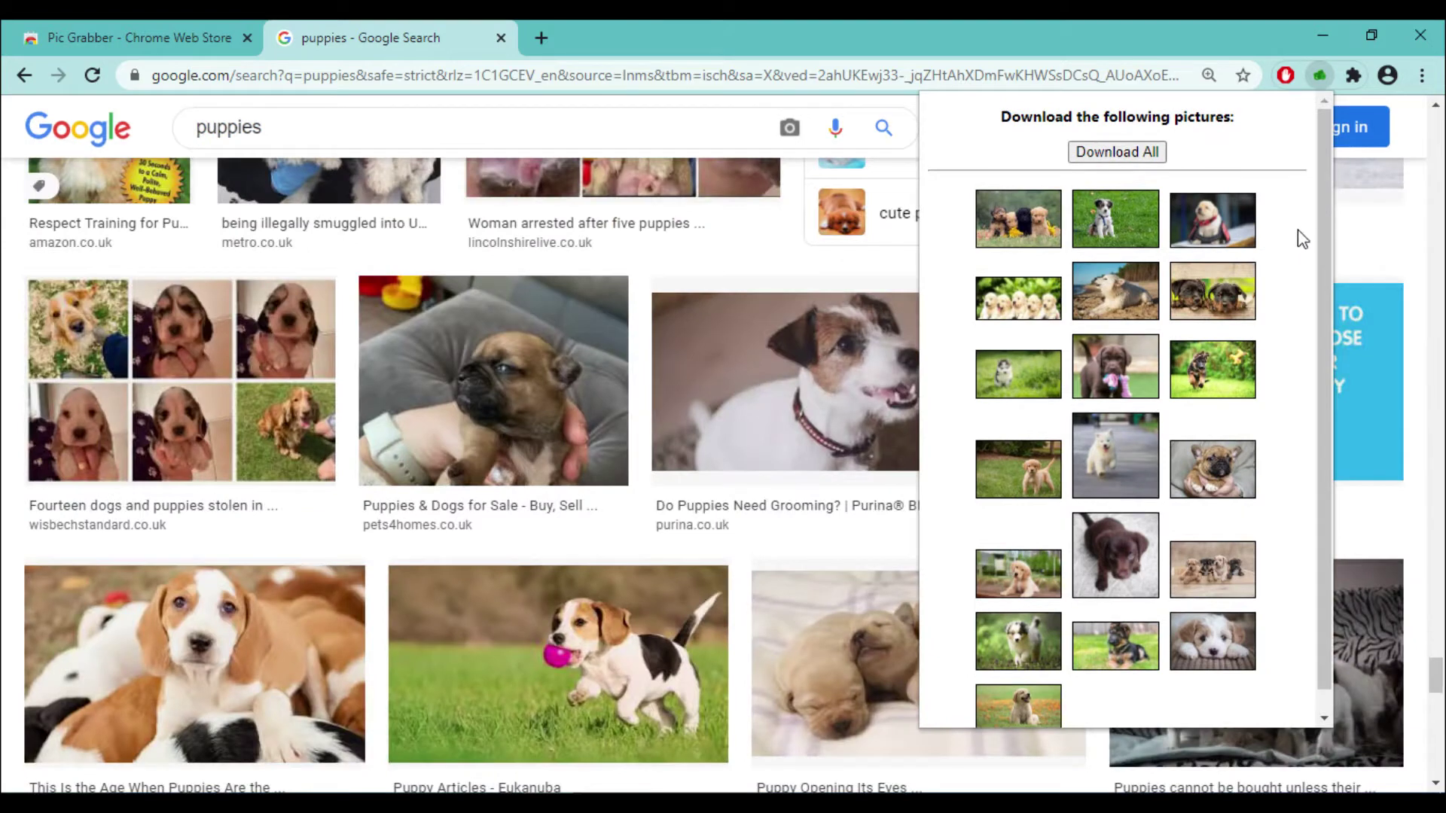
{"action": "left_click_drag", "start_coordinate": [1321, 210], "coordinate": [1321, 363]}
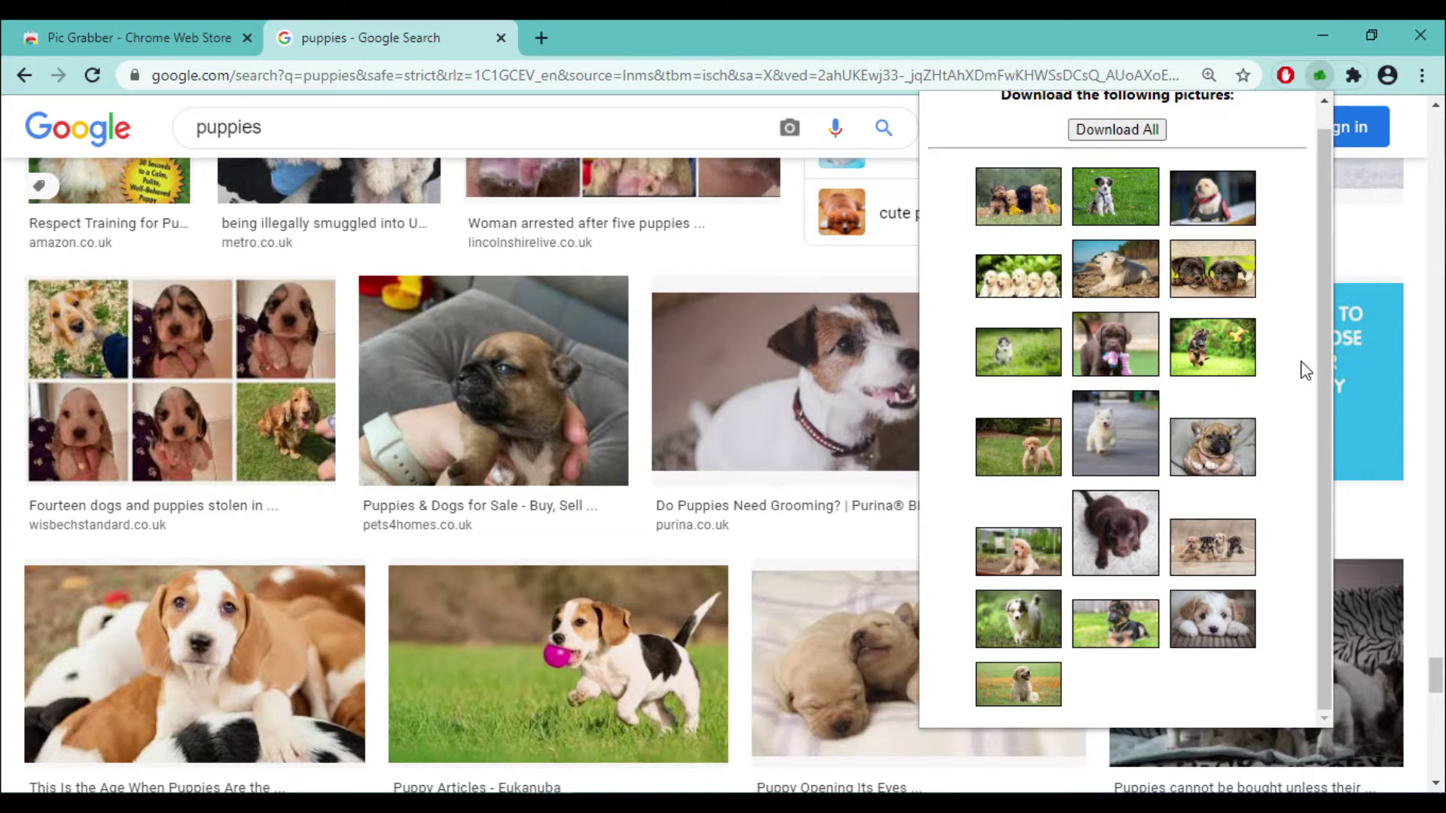
{"action": "scroll", "coordinate": [1306, 371], "scroll_direction": "up", "scroll_amount": 1}
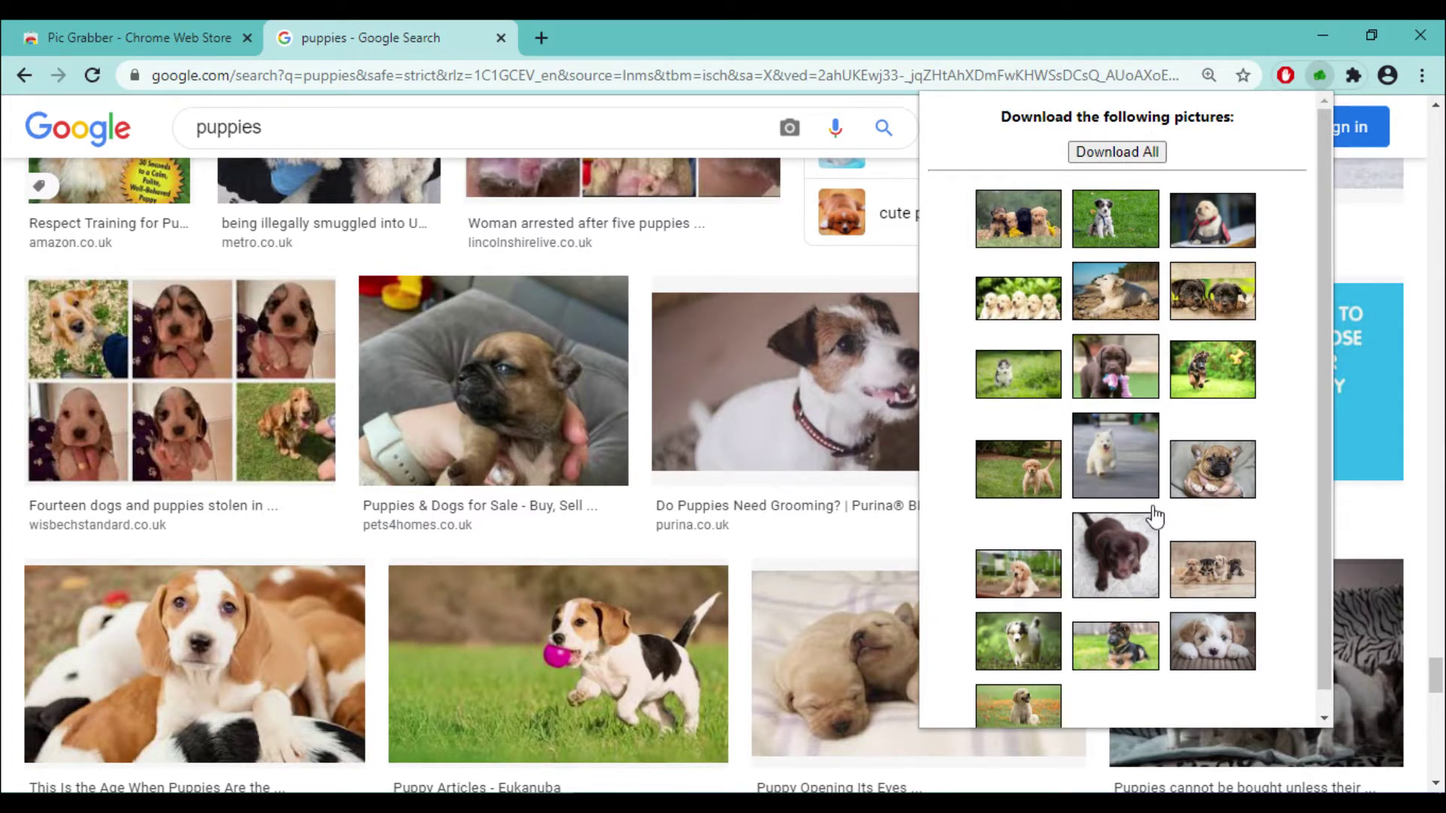
- Download three individual puppy pictures from Pic Grabber: the row of cream puppies, the running white puppy and the group of small brown puppies
{"action": "left_click", "coordinate": [1038, 312]}
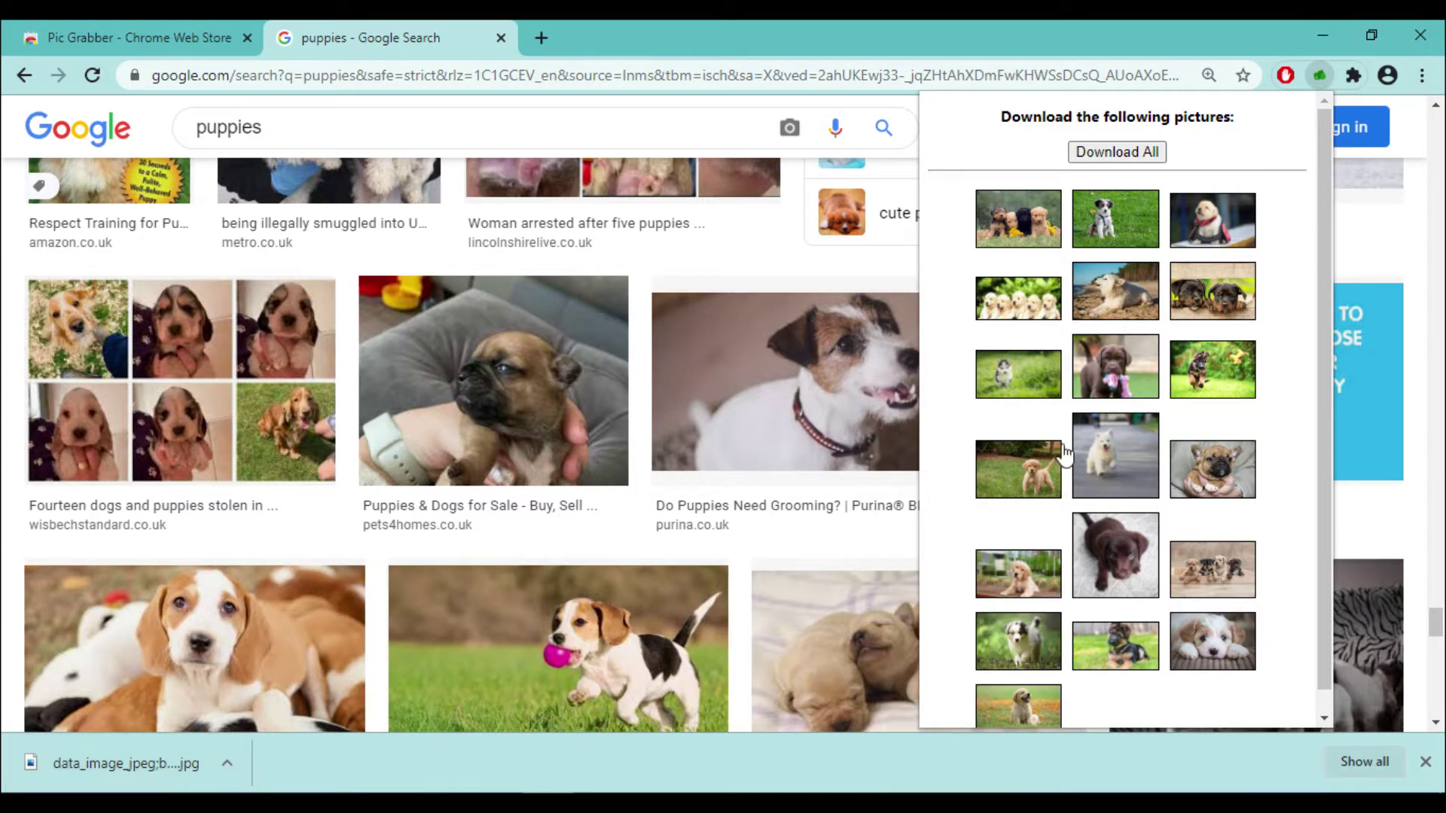
{"action": "left_click", "coordinate": [1110, 459]}
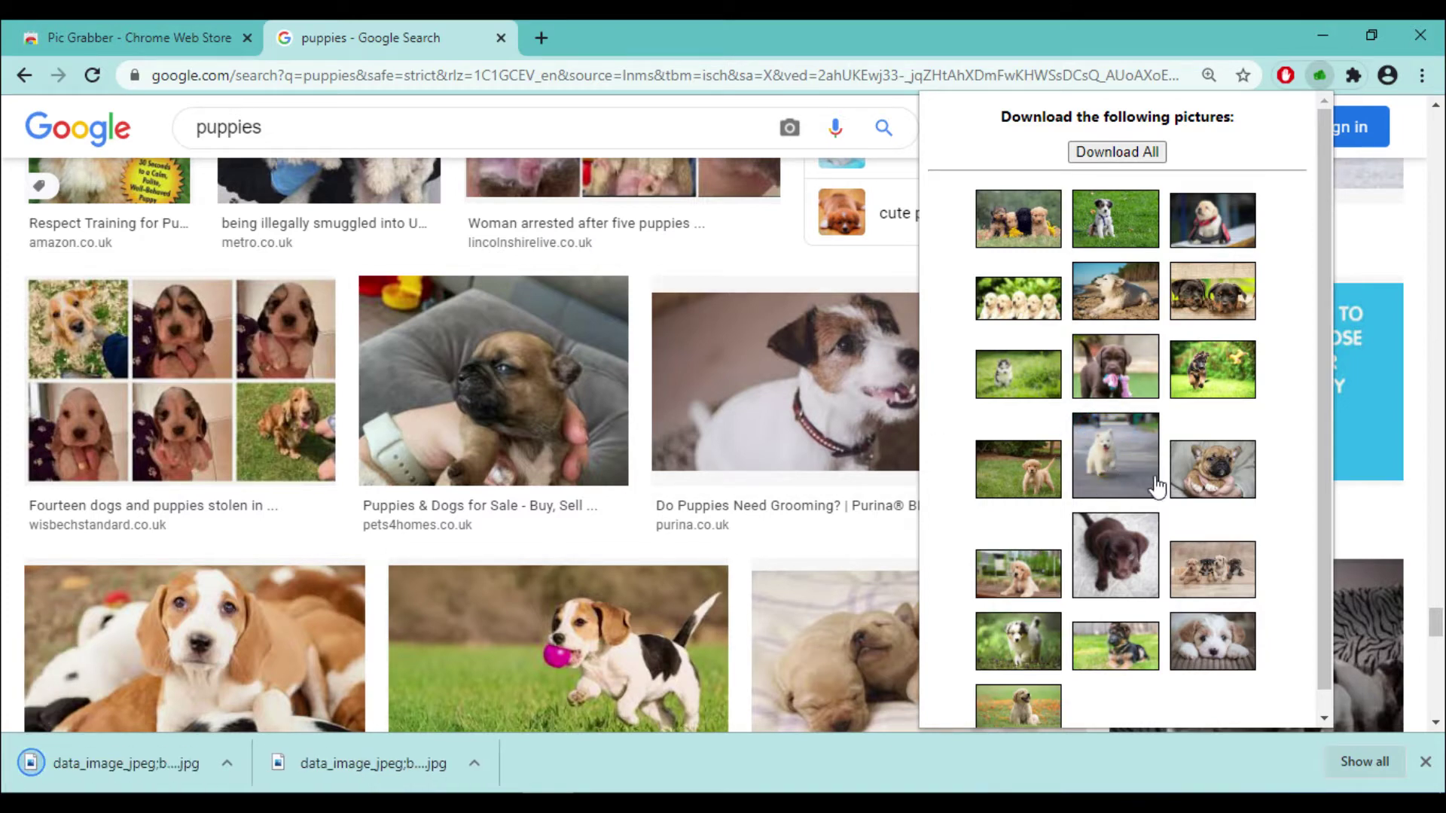
{"action": "left_click", "coordinate": [1202, 573]}
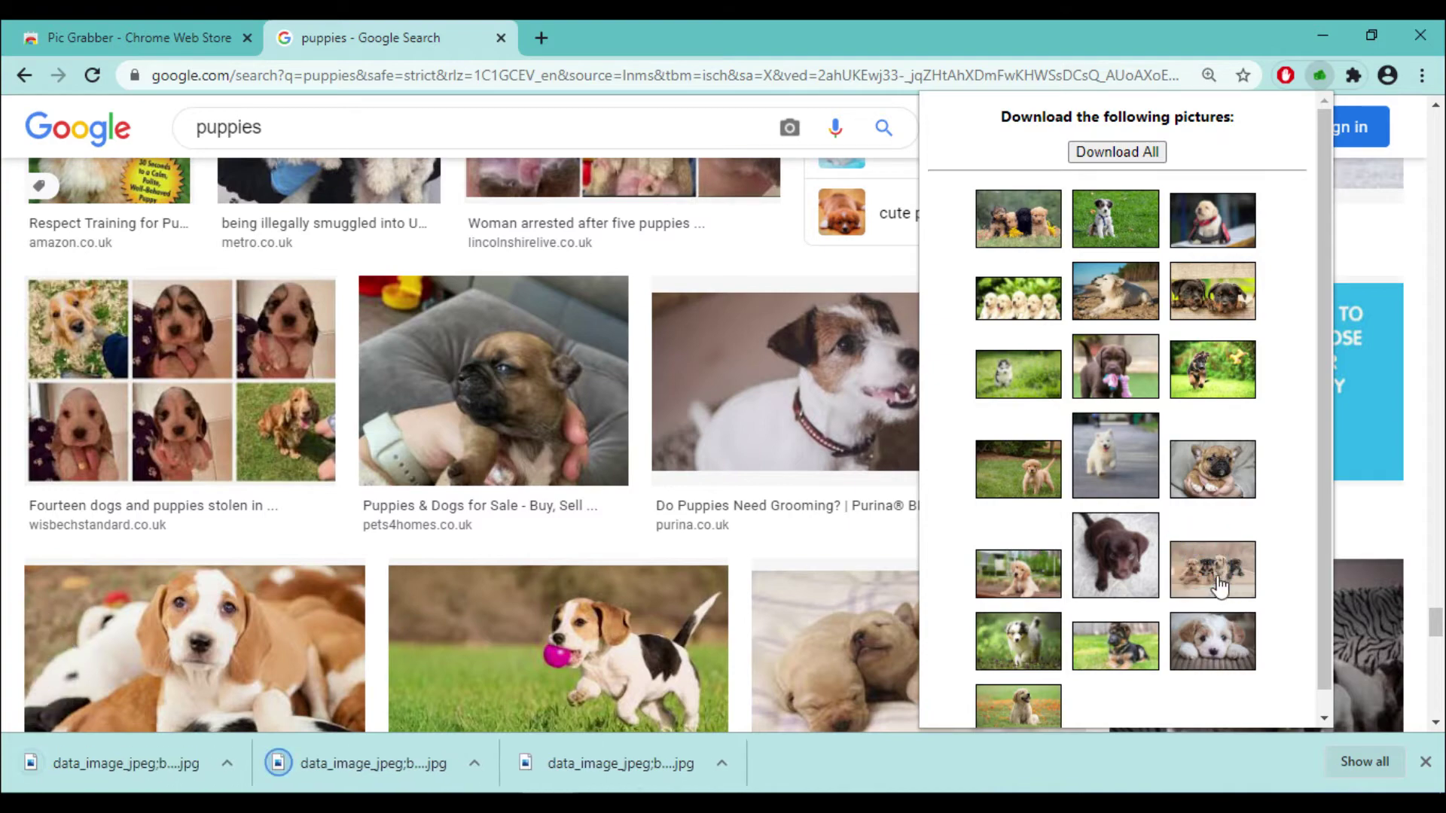
- Show the first downloaded puppy picture in its folder, check the saved files in Downloads and close the folder window
{"action": "left_click", "coordinate": [227, 763]}
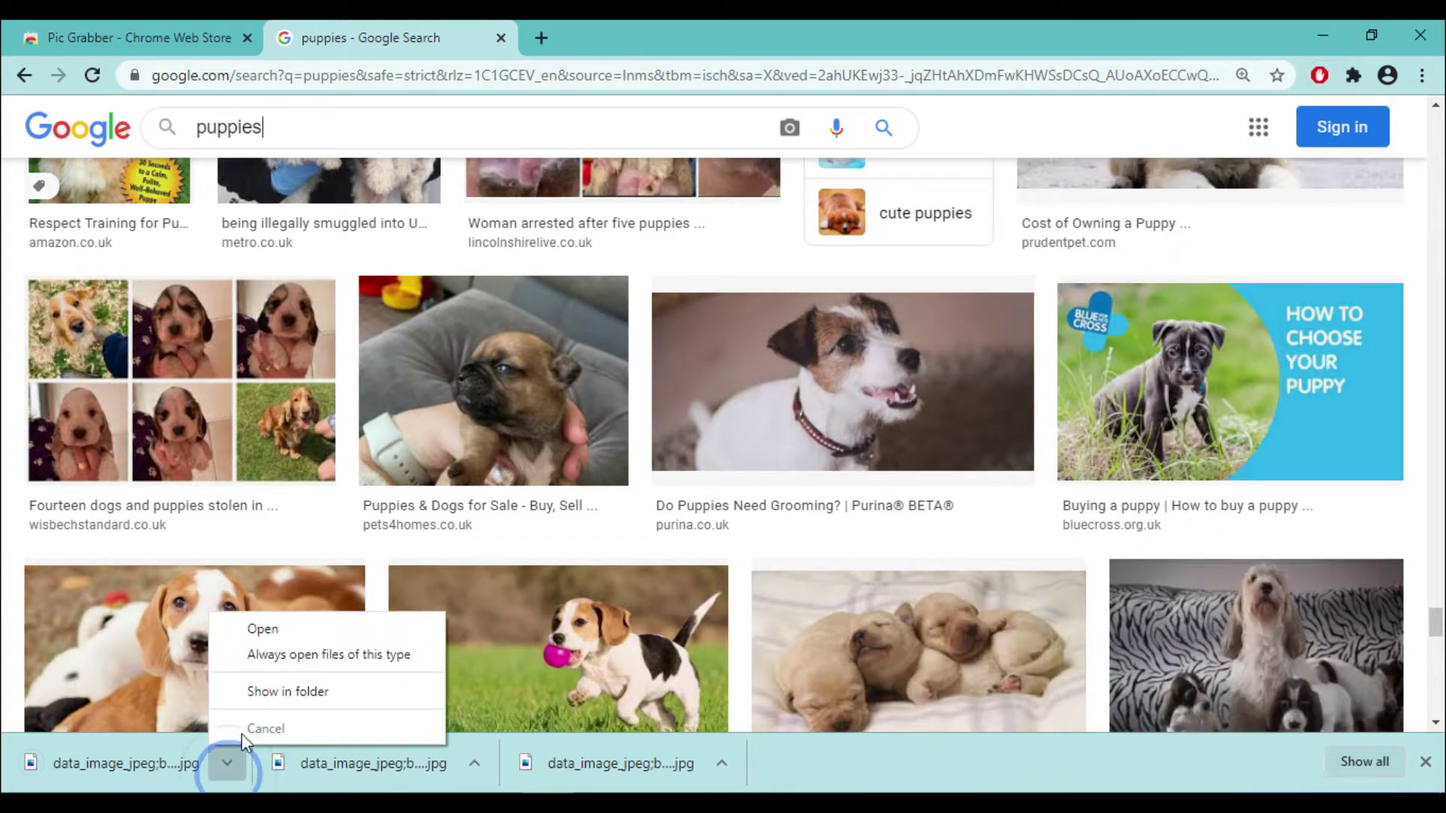
{"action": "left_click", "coordinate": [267, 693]}
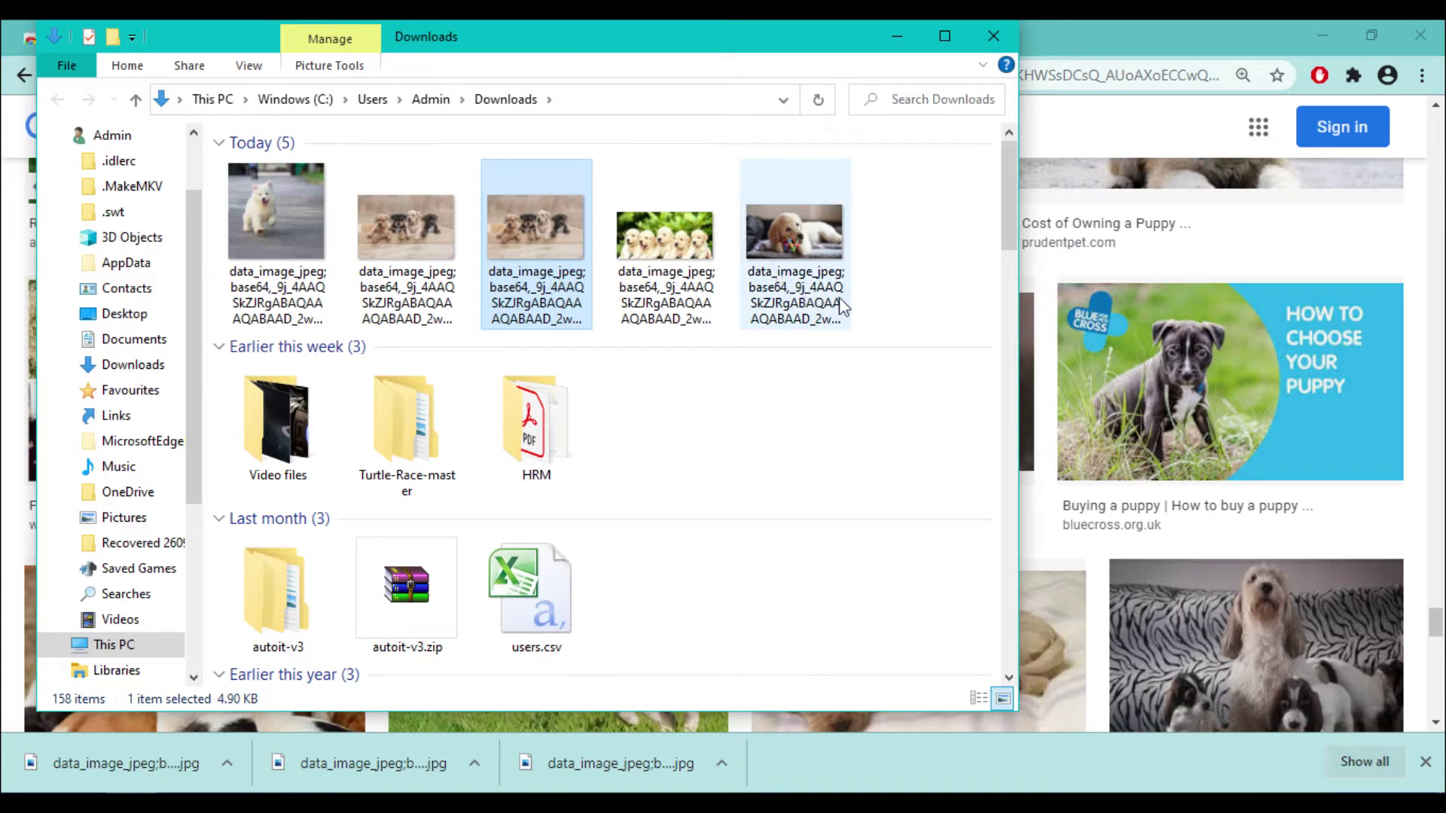
{"action": "left_click", "coordinate": [1000, 39]}
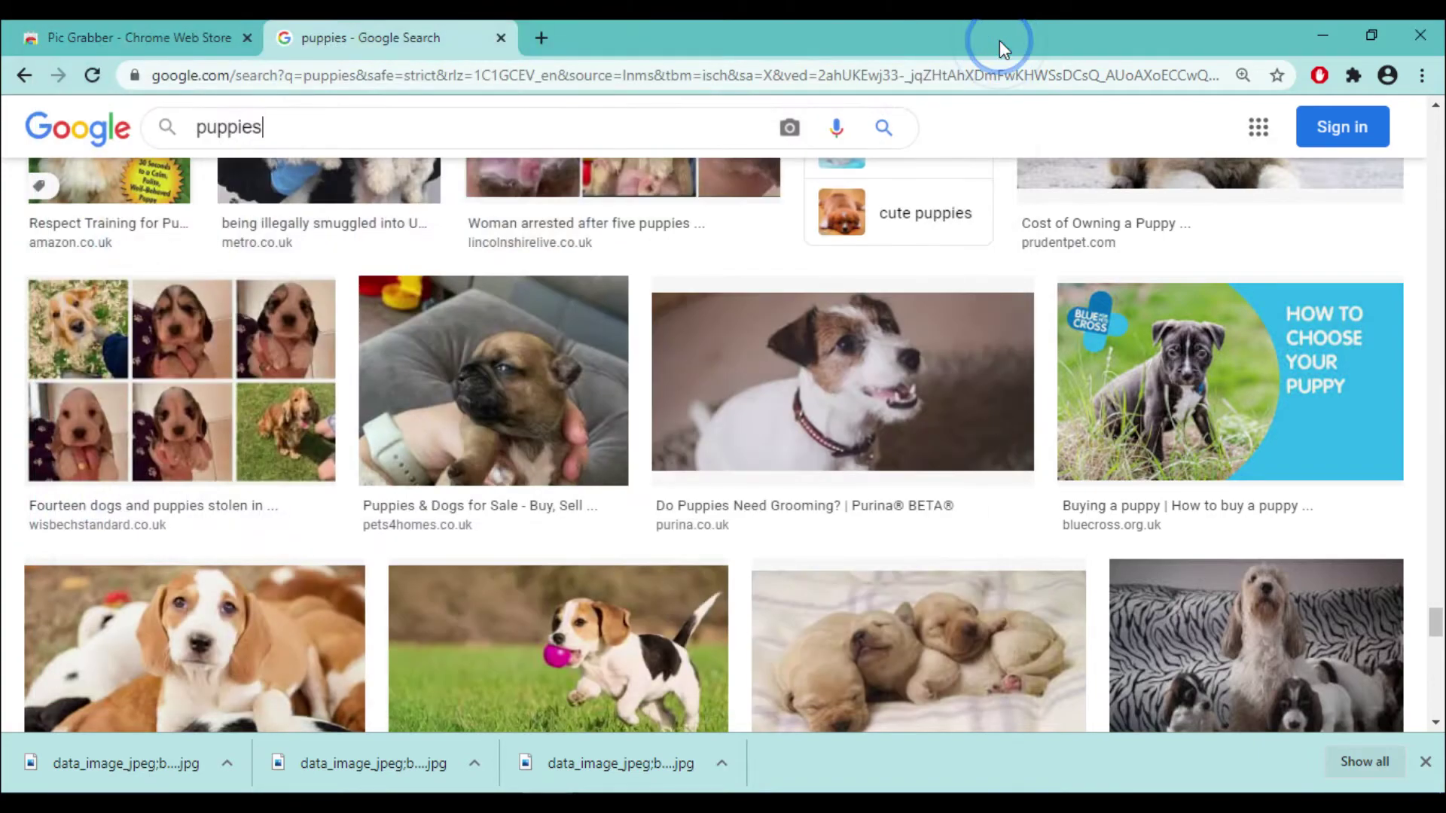
{"action": "scroll", "coordinate": [829, 332], "scroll_direction": "down", "scroll_amount": 10}
{"action": "scroll", "coordinate": [823, 342], "scroll_direction": "up", "scroll_amount": 1}
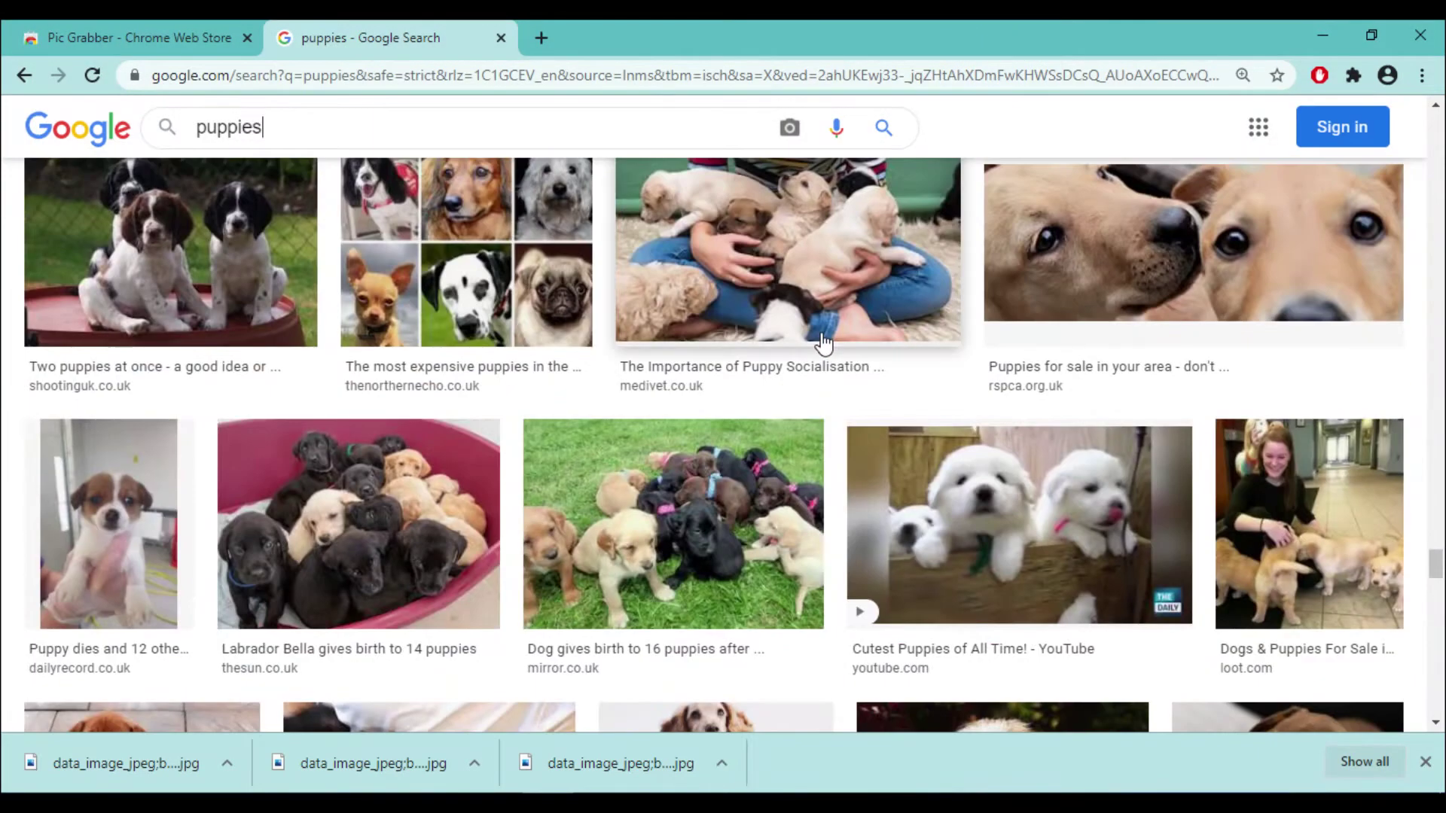
{"action": "scroll", "coordinate": [823, 343], "scroll_direction": "down", "scroll_amount": 5}
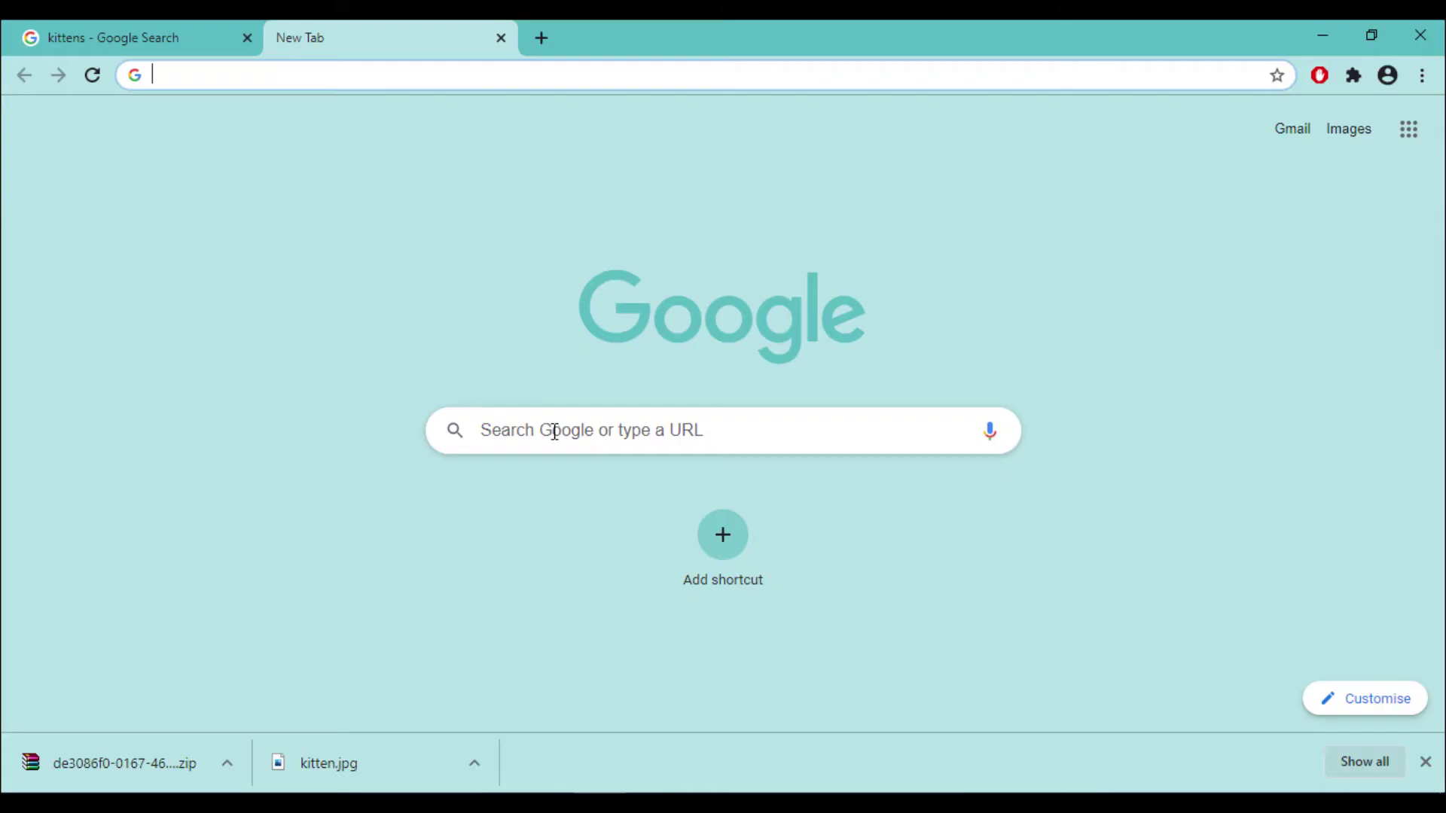
- Search Google for "ImageEye chrome" and open the Imageye - Image downloader page in the Chrome Web Store
{"action": "left_click", "coordinate": [554, 431]}
{"action": "type", "text": "Image"}
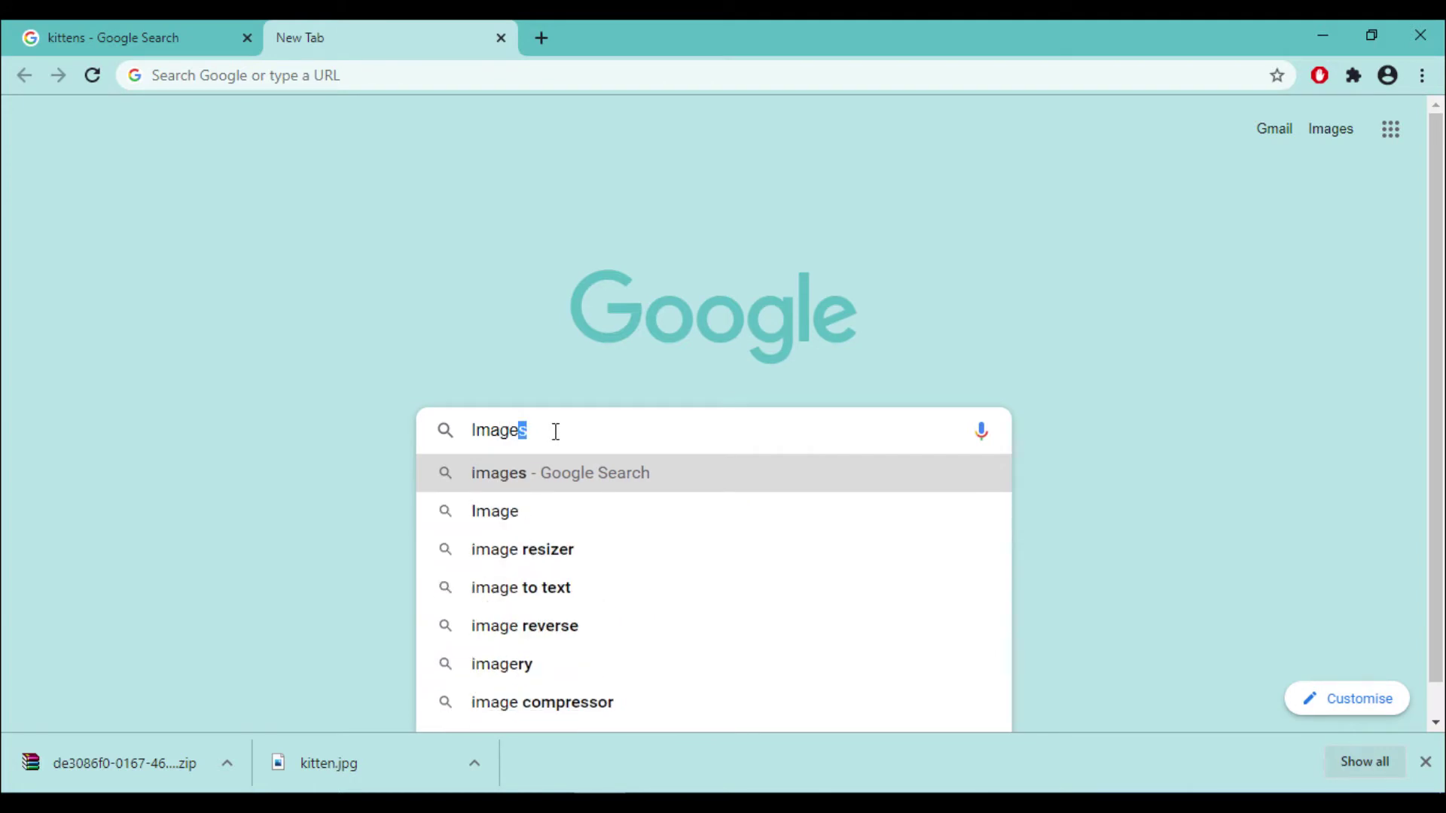
{"action": "type", "text": "Eye"}
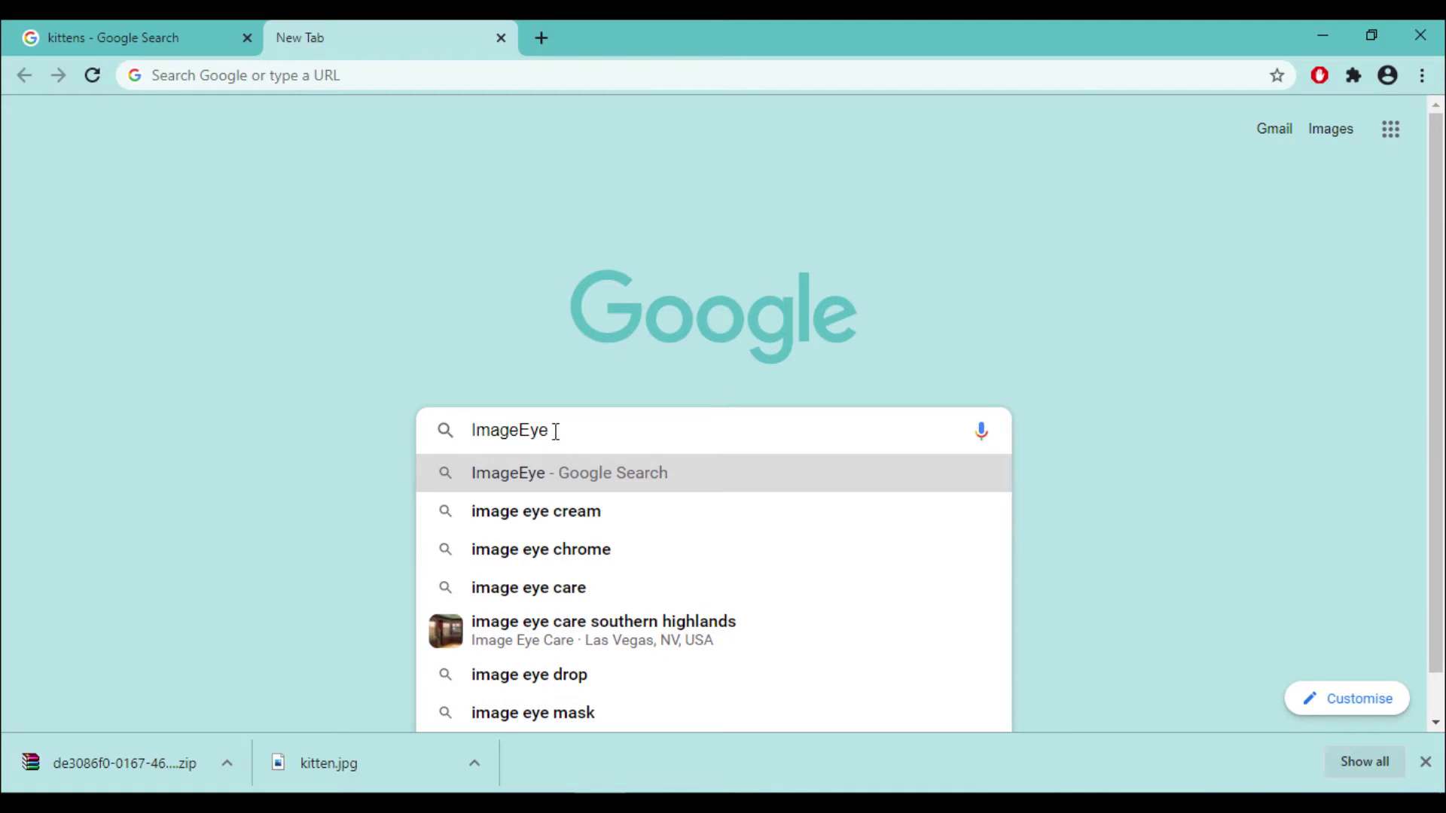
{"action": "type", "text": " chrome"}
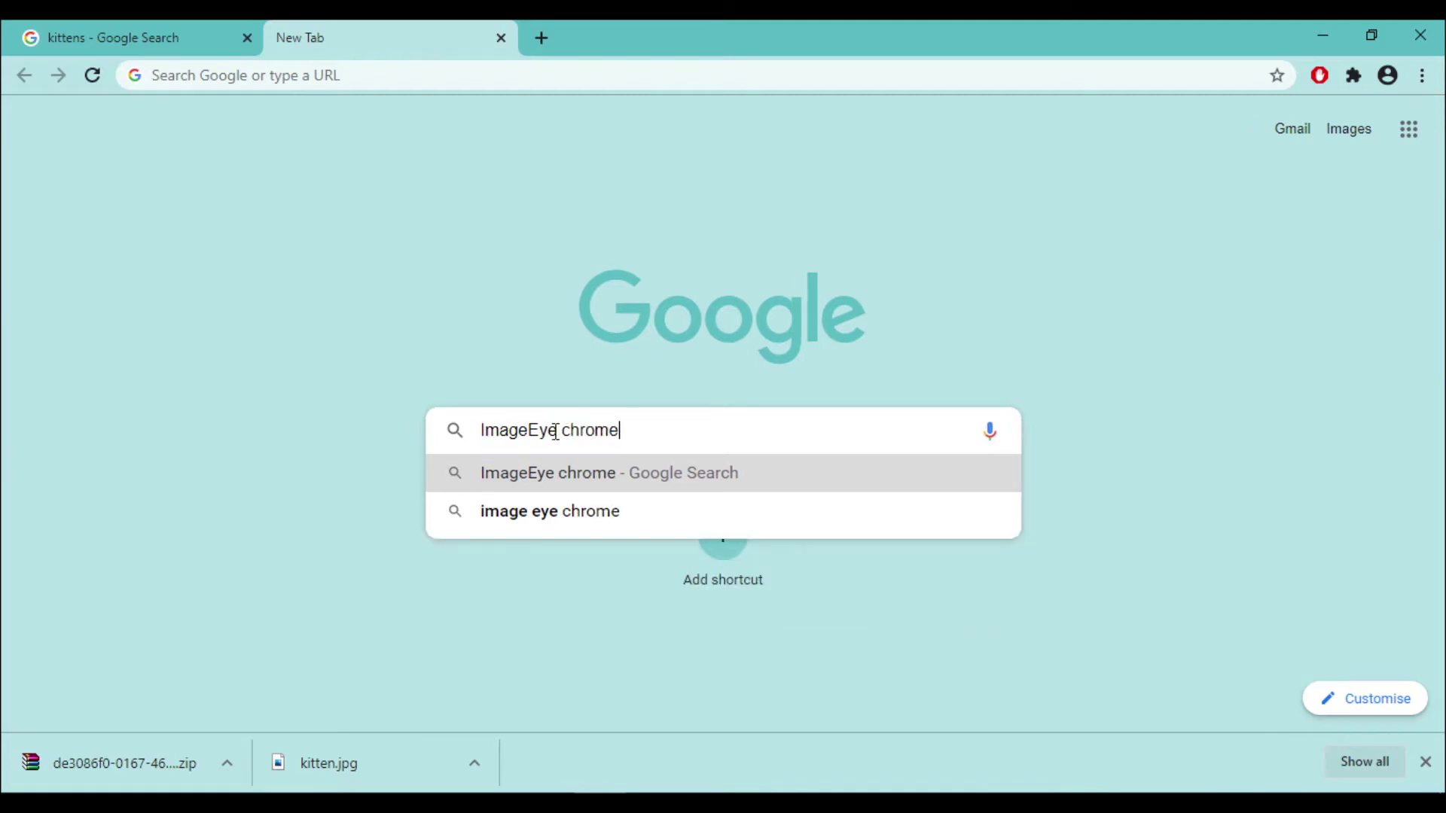
{"action": "key", "text": "Return"}
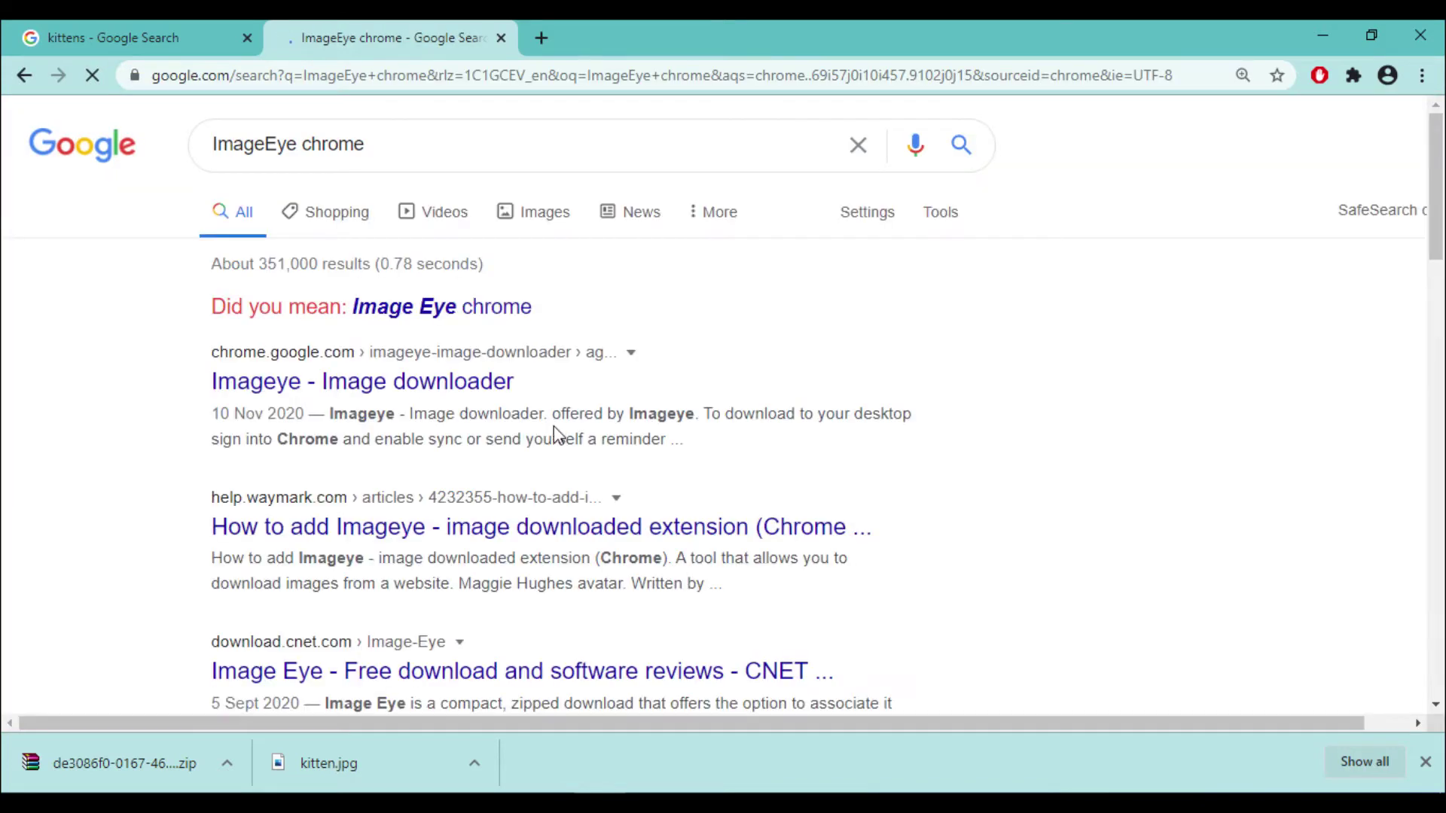
{"action": "left_click", "coordinate": [437, 386]}
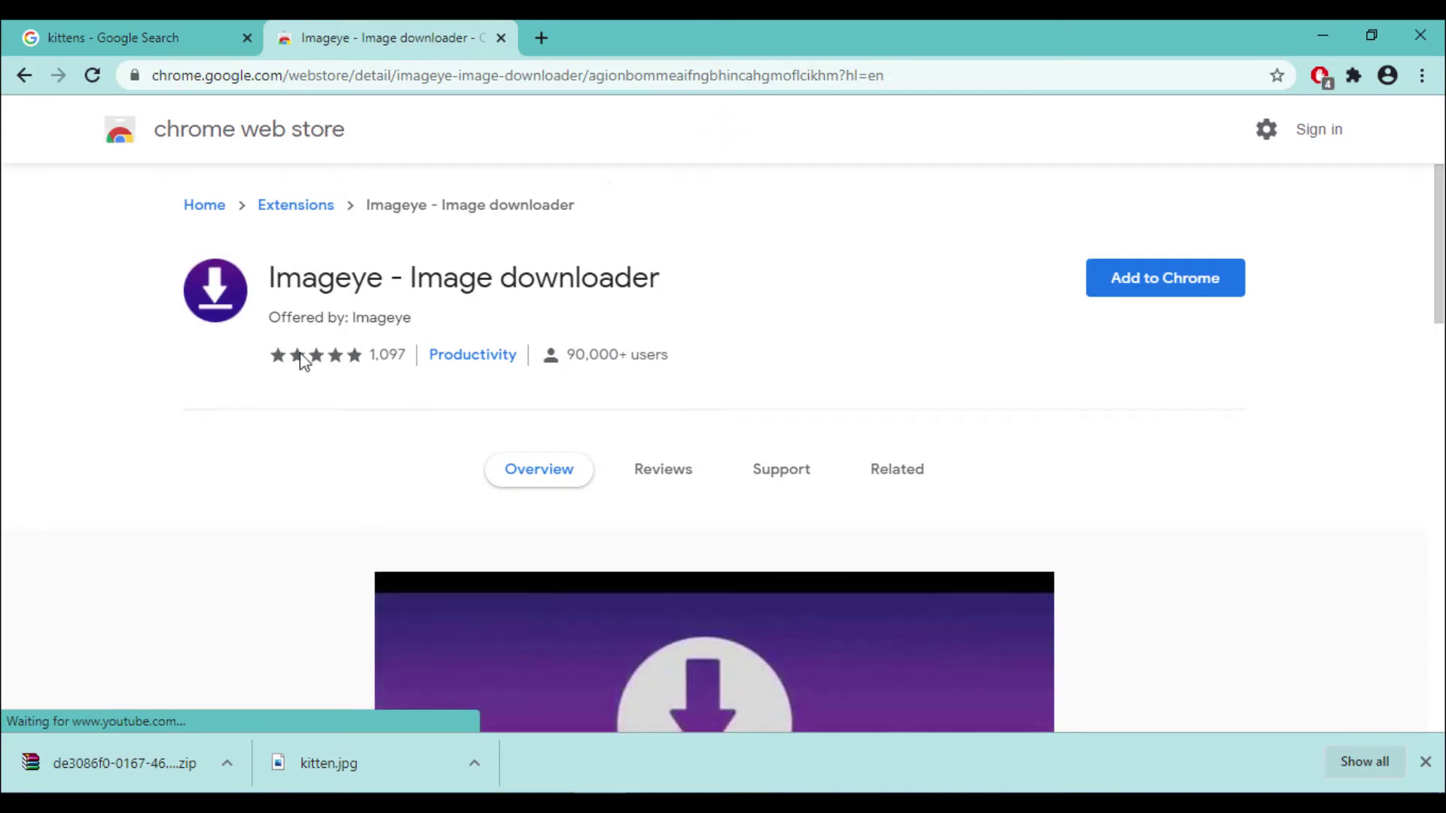
- Add the Imageye - Image downloader extension to Chrome and dismiss the installation notice
{"action": "left_click", "coordinate": [1174, 273]}
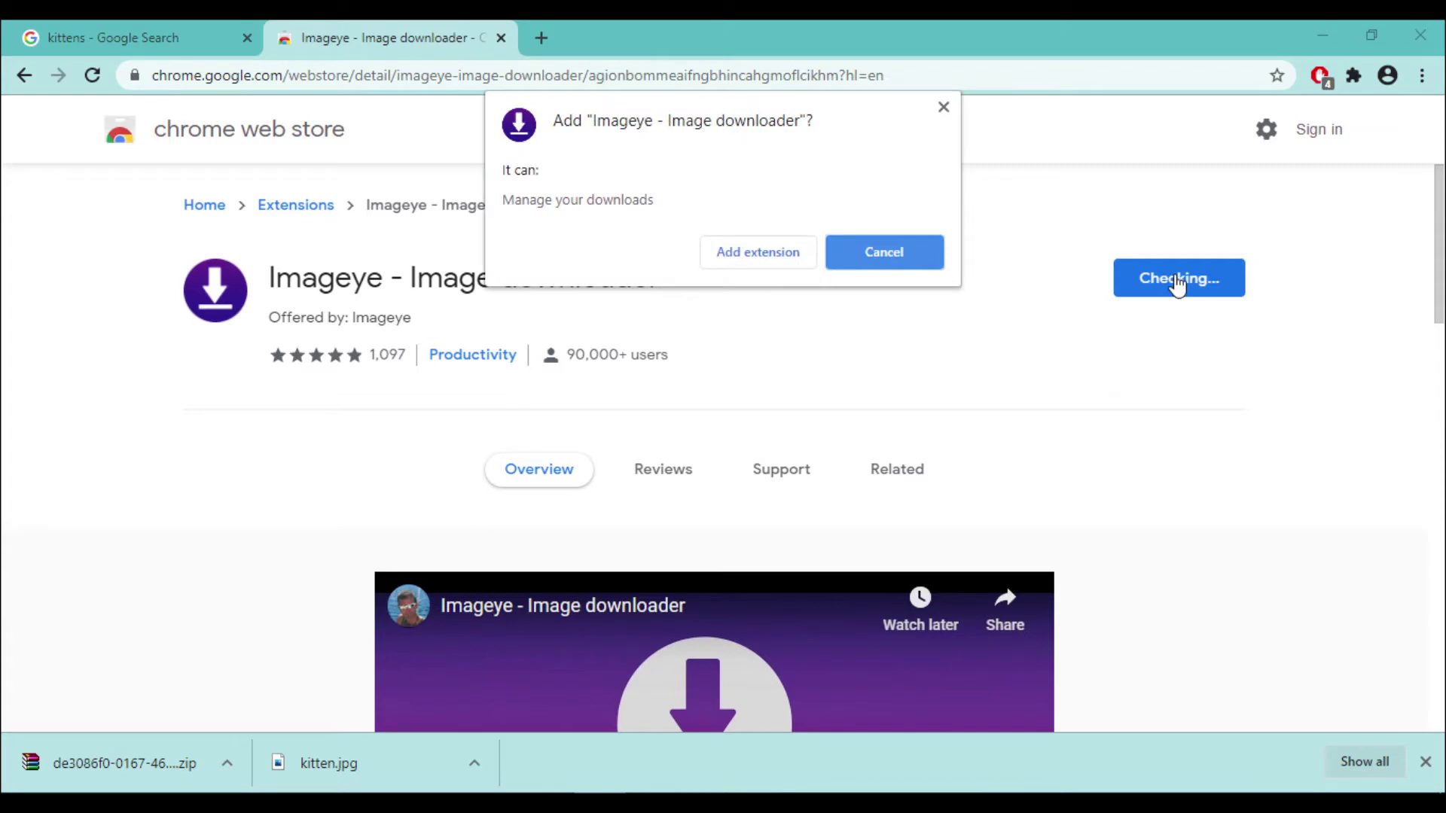
{"action": "left_click", "coordinate": [758, 258]}
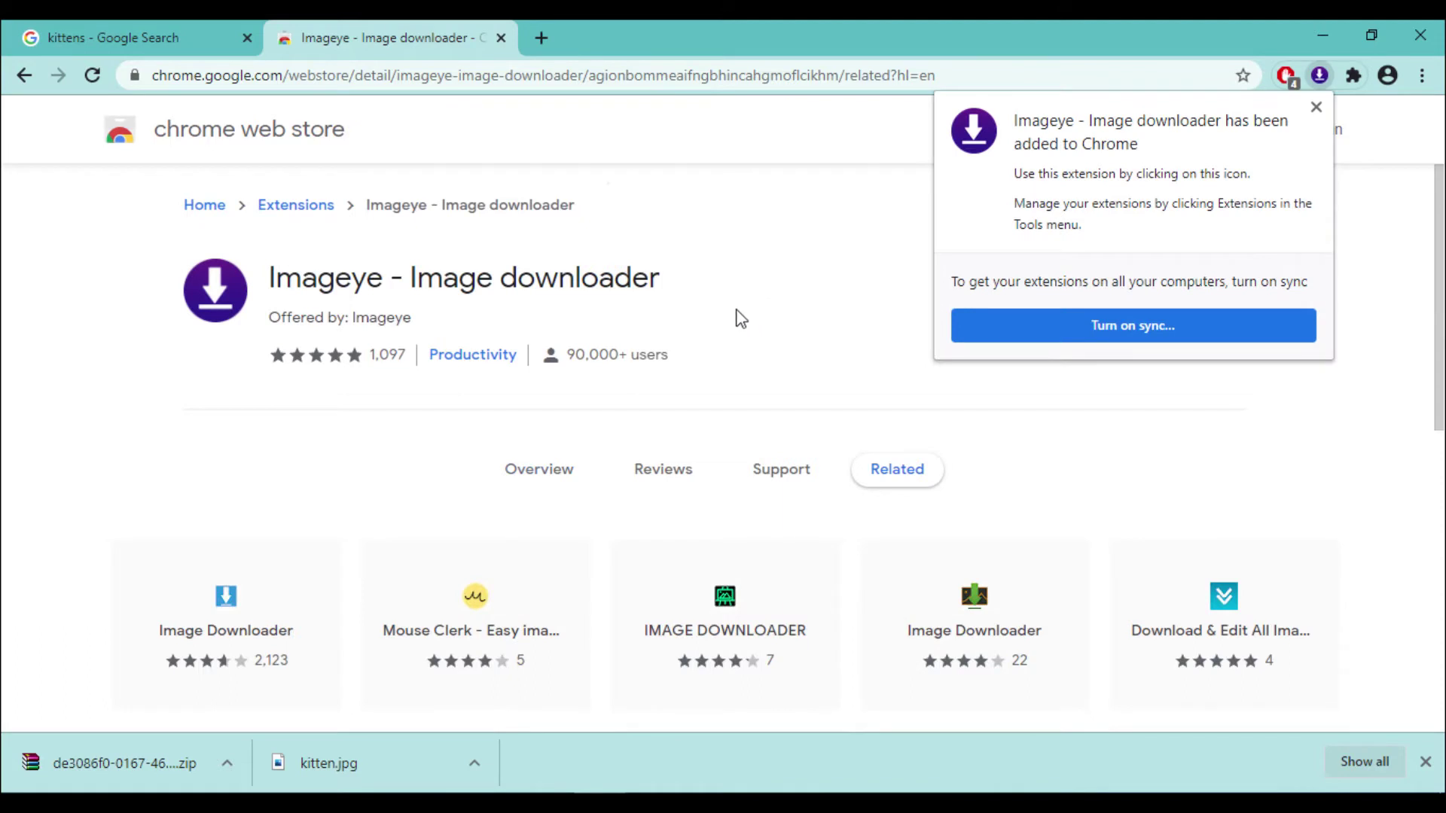
{"action": "left_click", "coordinate": [801, 213]}
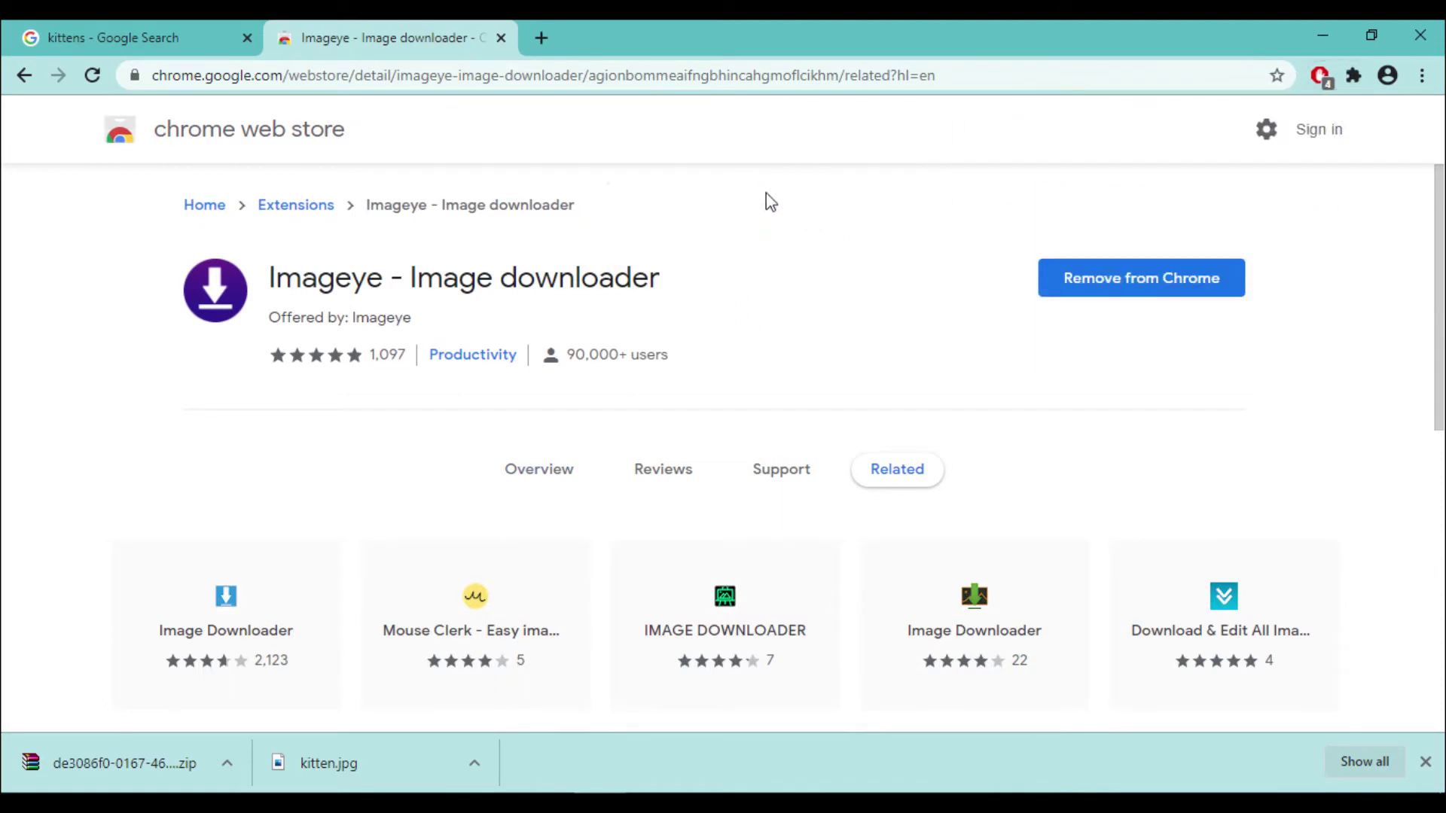
- Reload the kittens image results, load more pictures on the page and open Imageye on them
{"action": "left_click", "coordinate": [155, 37]}
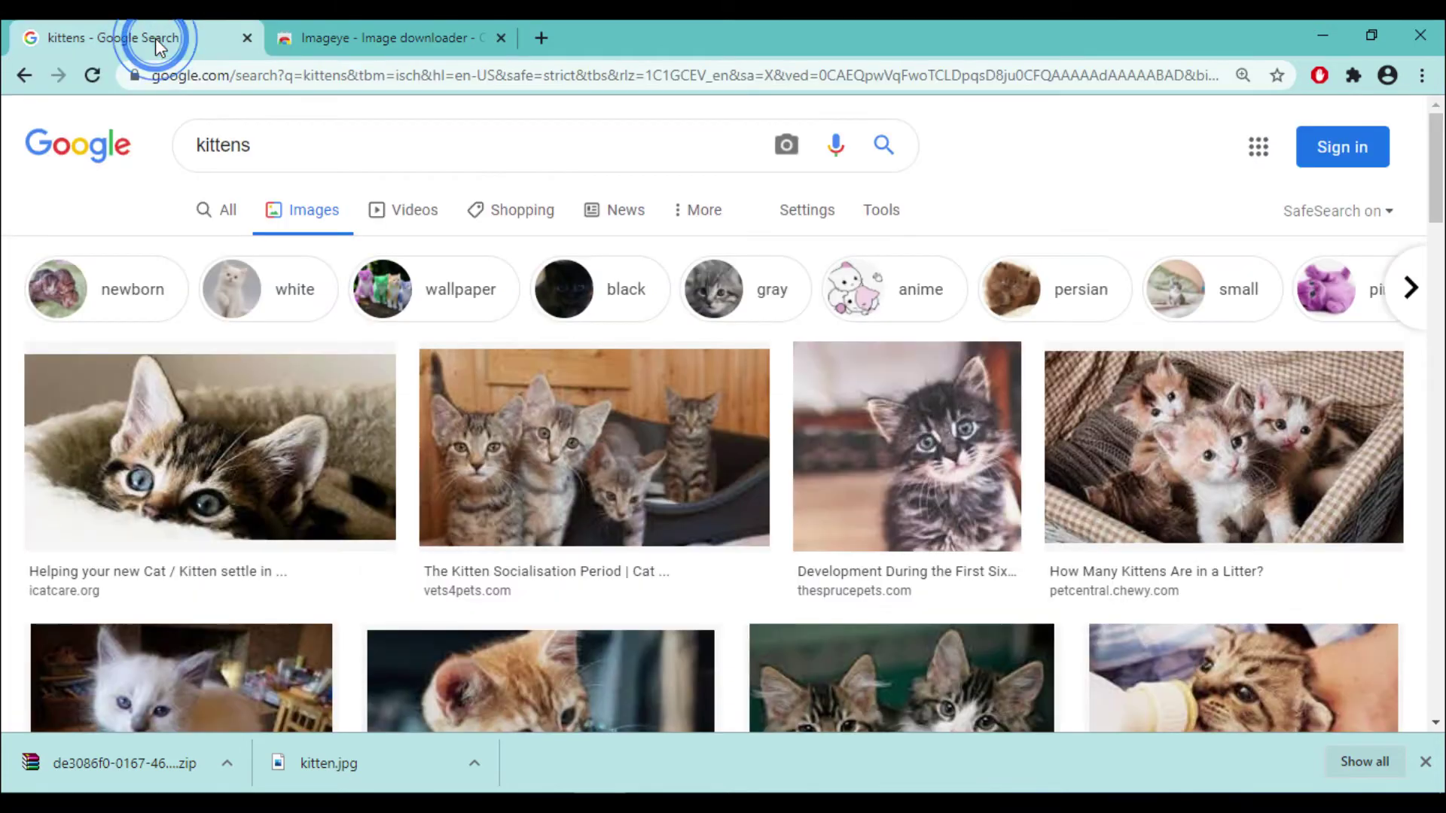
{"action": "left_click", "coordinate": [93, 74]}
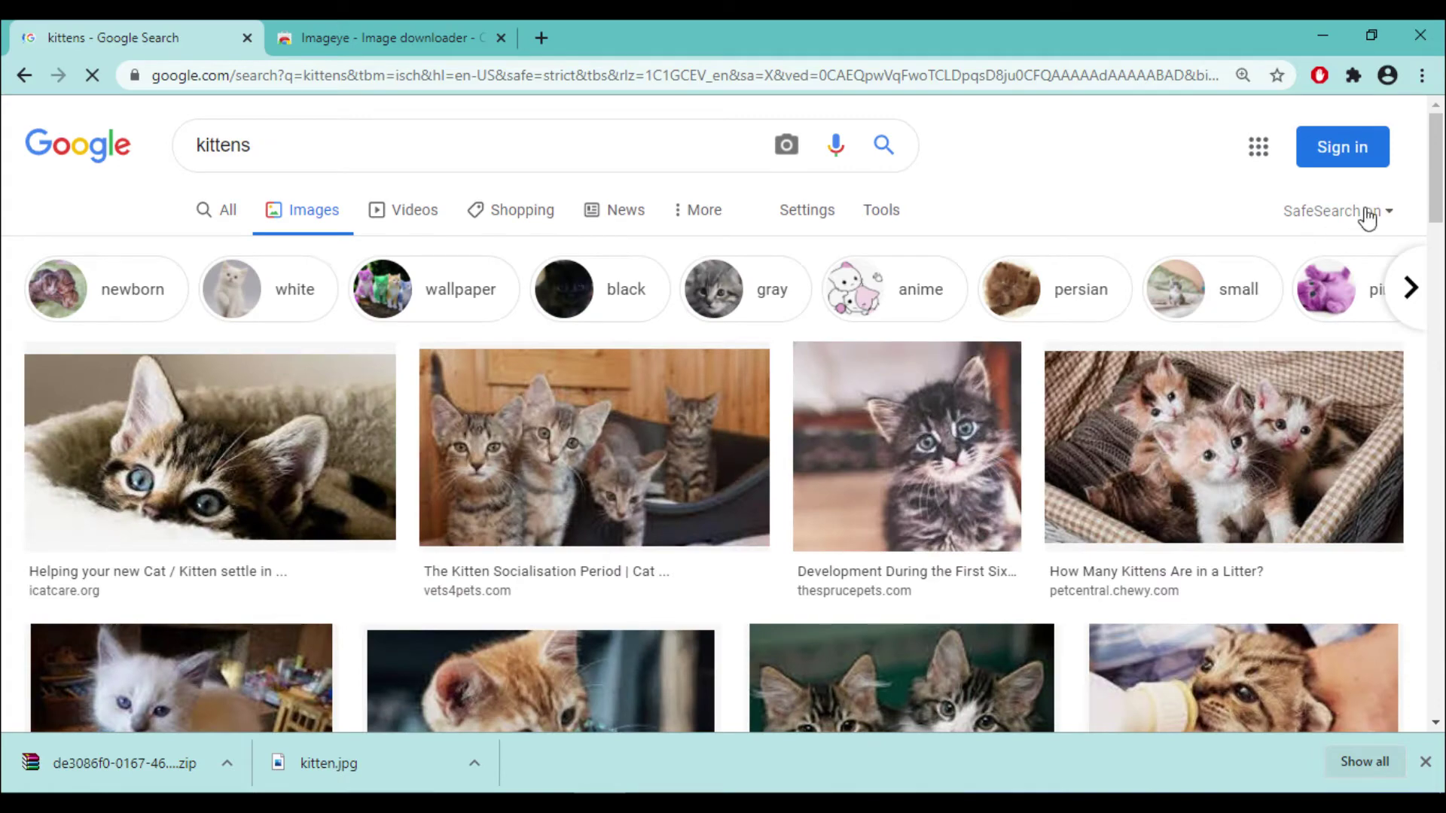
{"action": "left_click_drag", "start_coordinate": [1429, 175], "coordinate": [1431, 655]}
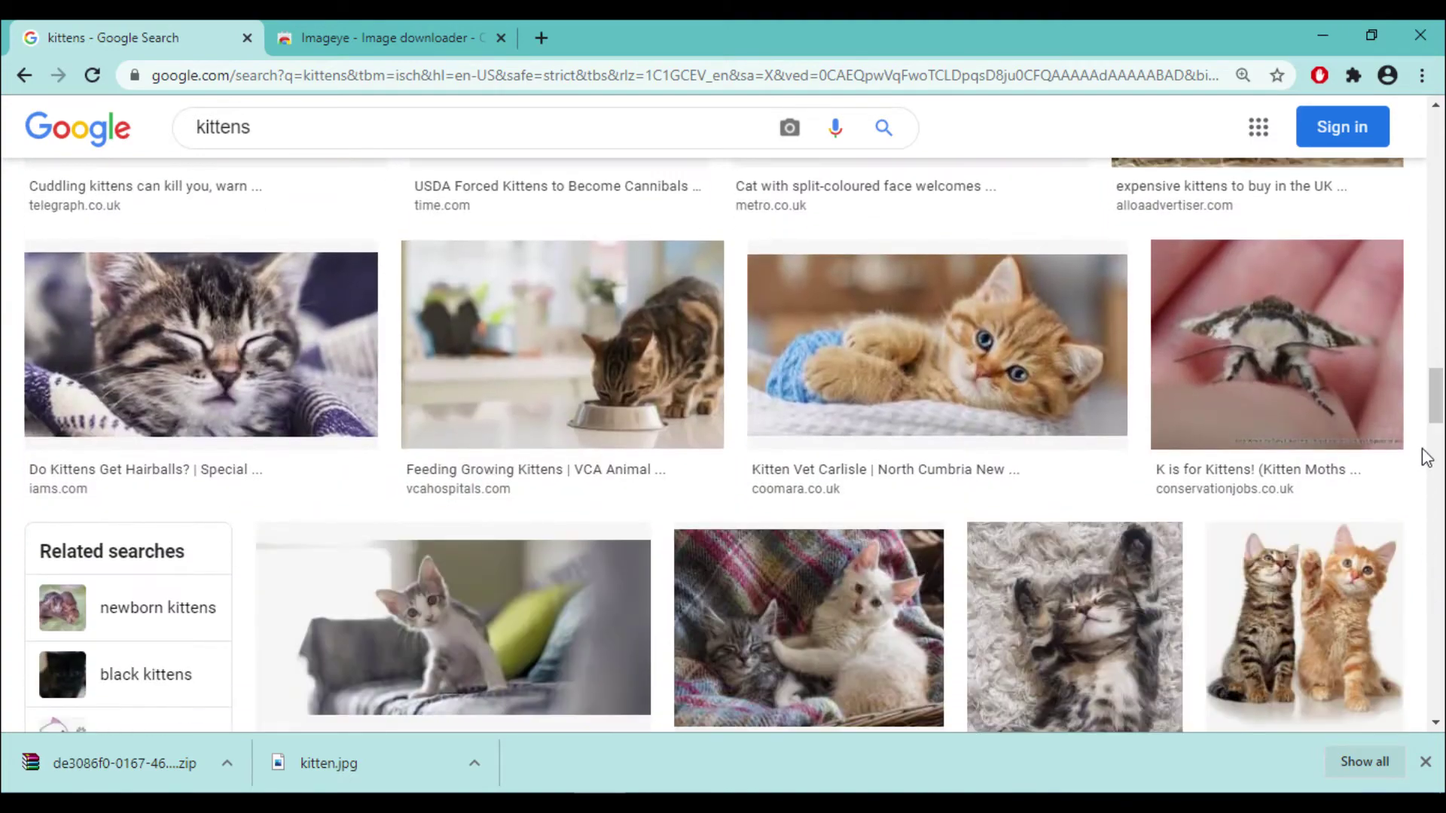
{"action": "left_click_drag", "start_coordinate": [1431, 383], "coordinate": [1421, 119]}
{"action": "left_click", "coordinate": [1353, 74]}
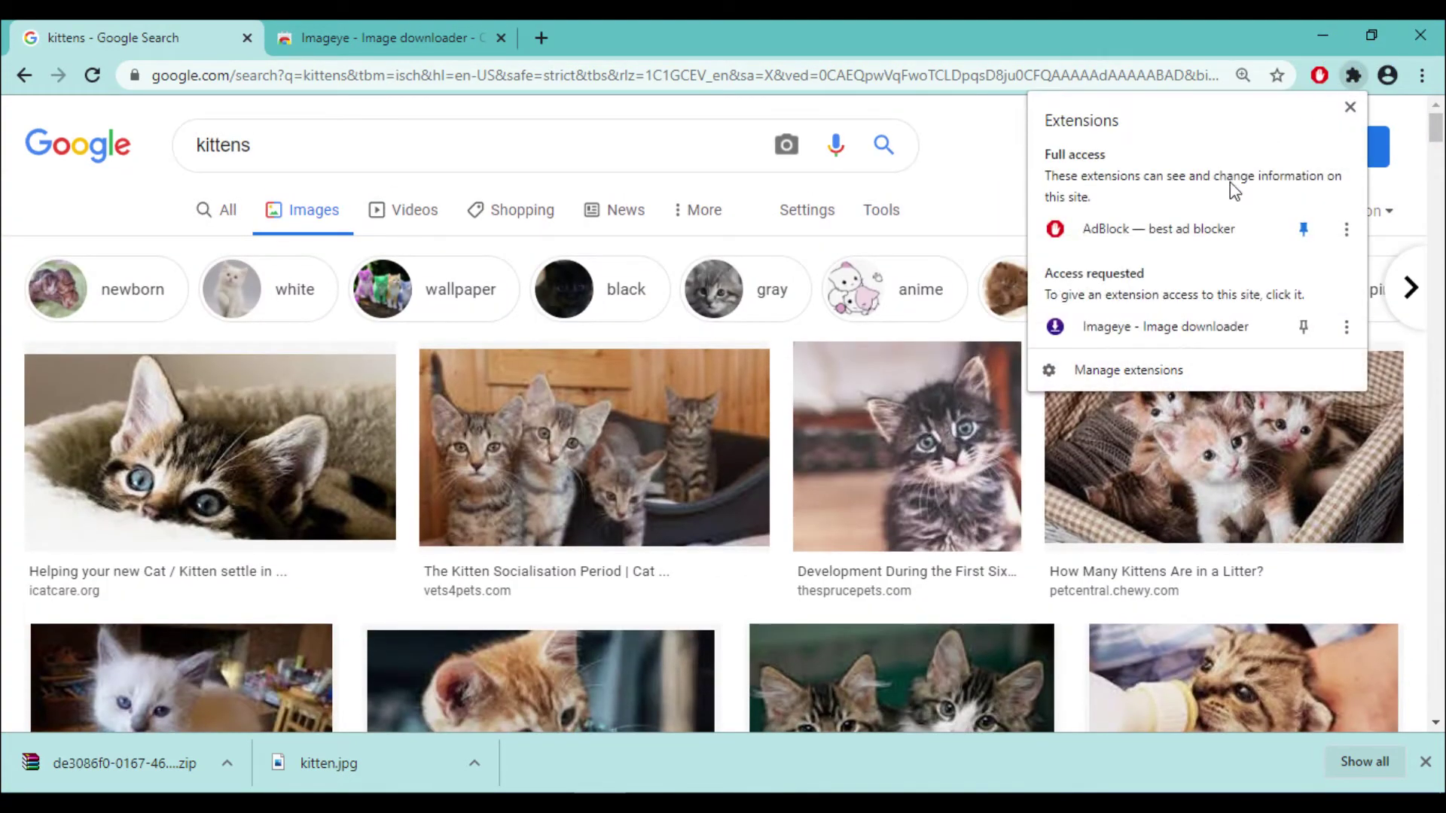
{"action": "left_click", "coordinate": [1133, 331]}
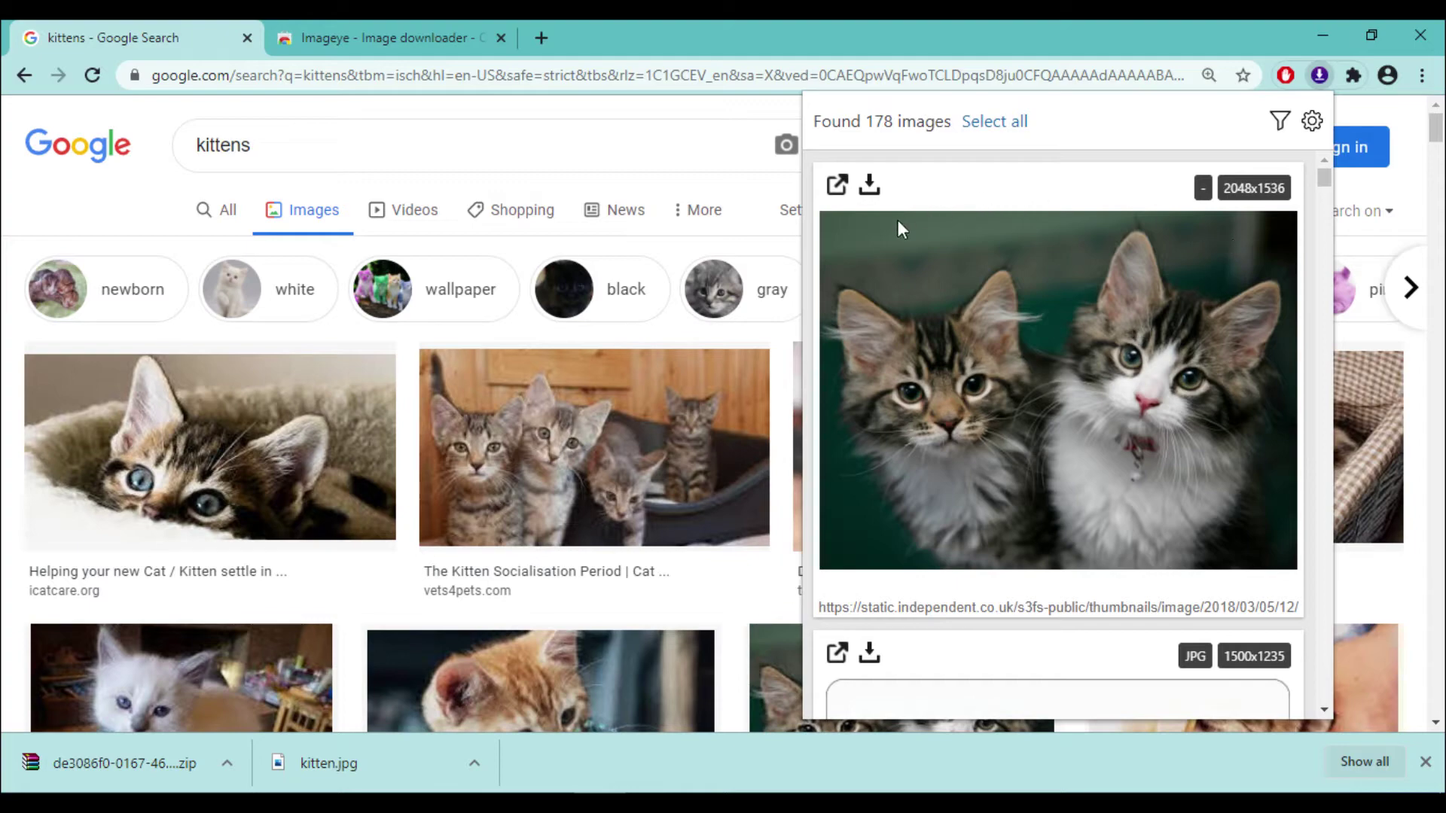
- Select four kitten pictures in the Imageye list and download them together
{"action": "left_click_drag", "start_coordinate": [1322, 177], "coordinate": [1324, 178]}
{"action": "left_click_drag", "start_coordinate": [1326, 177], "coordinate": [1324, 201]}
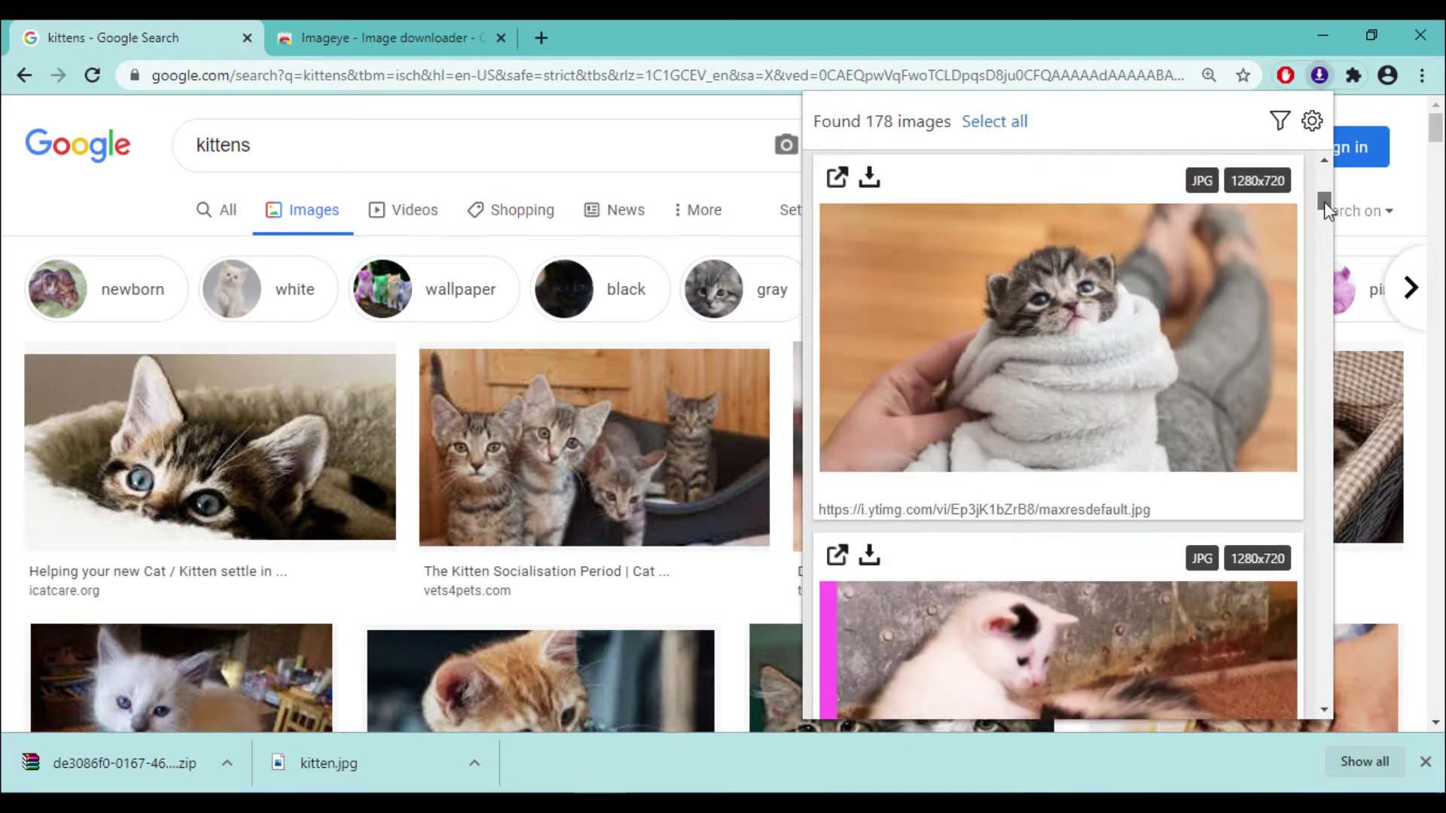
{"action": "left_click", "coordinate": [1109, 337]}
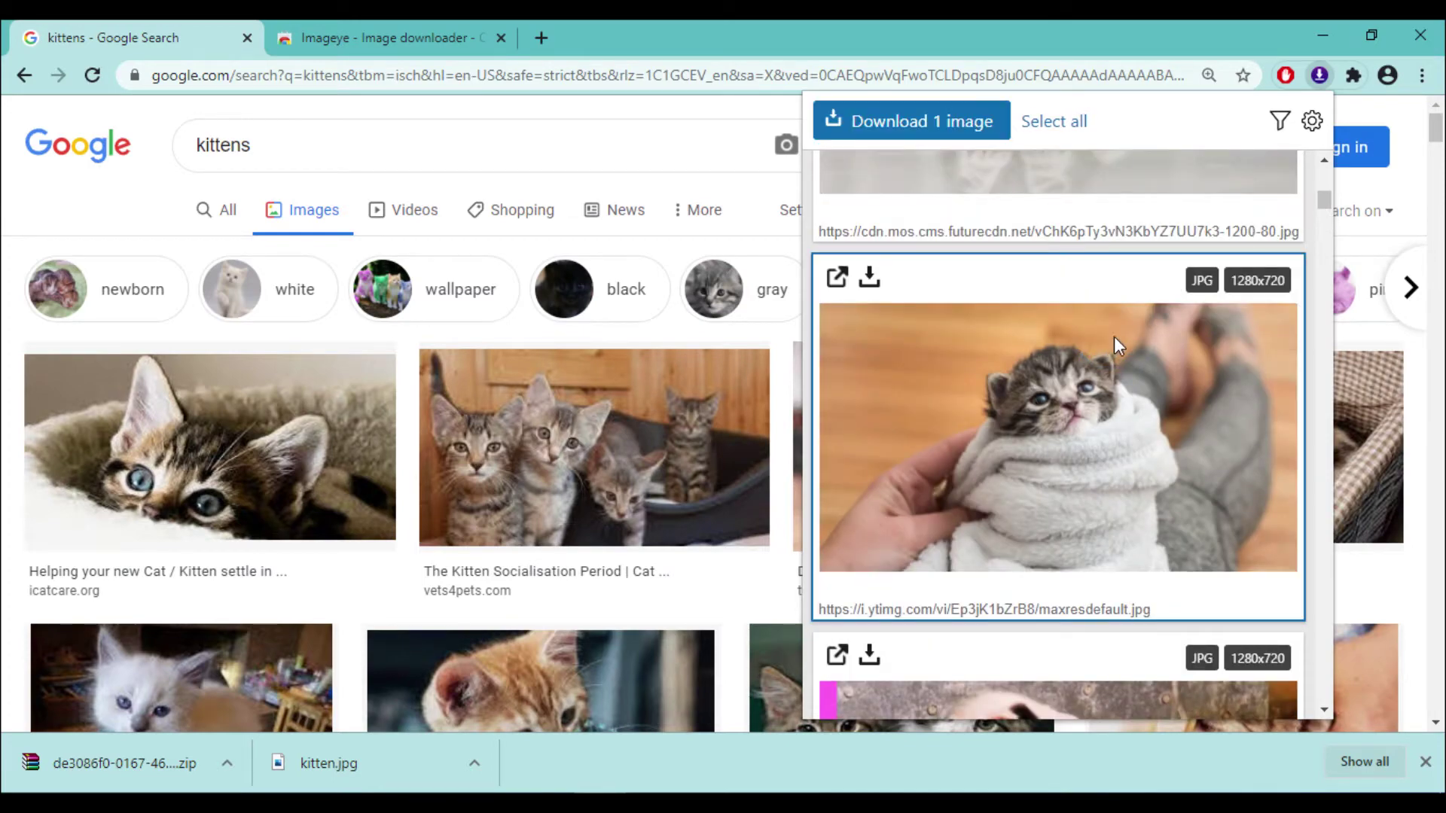
{"action": "left_click_drag", "start_coordinate": [1319, 202], "coordinate": [1326, 240]}
{"action": "left_click", "coordinate": [1139, 250]}
{"action": "left_click", "coordinate": [1179, 282]}
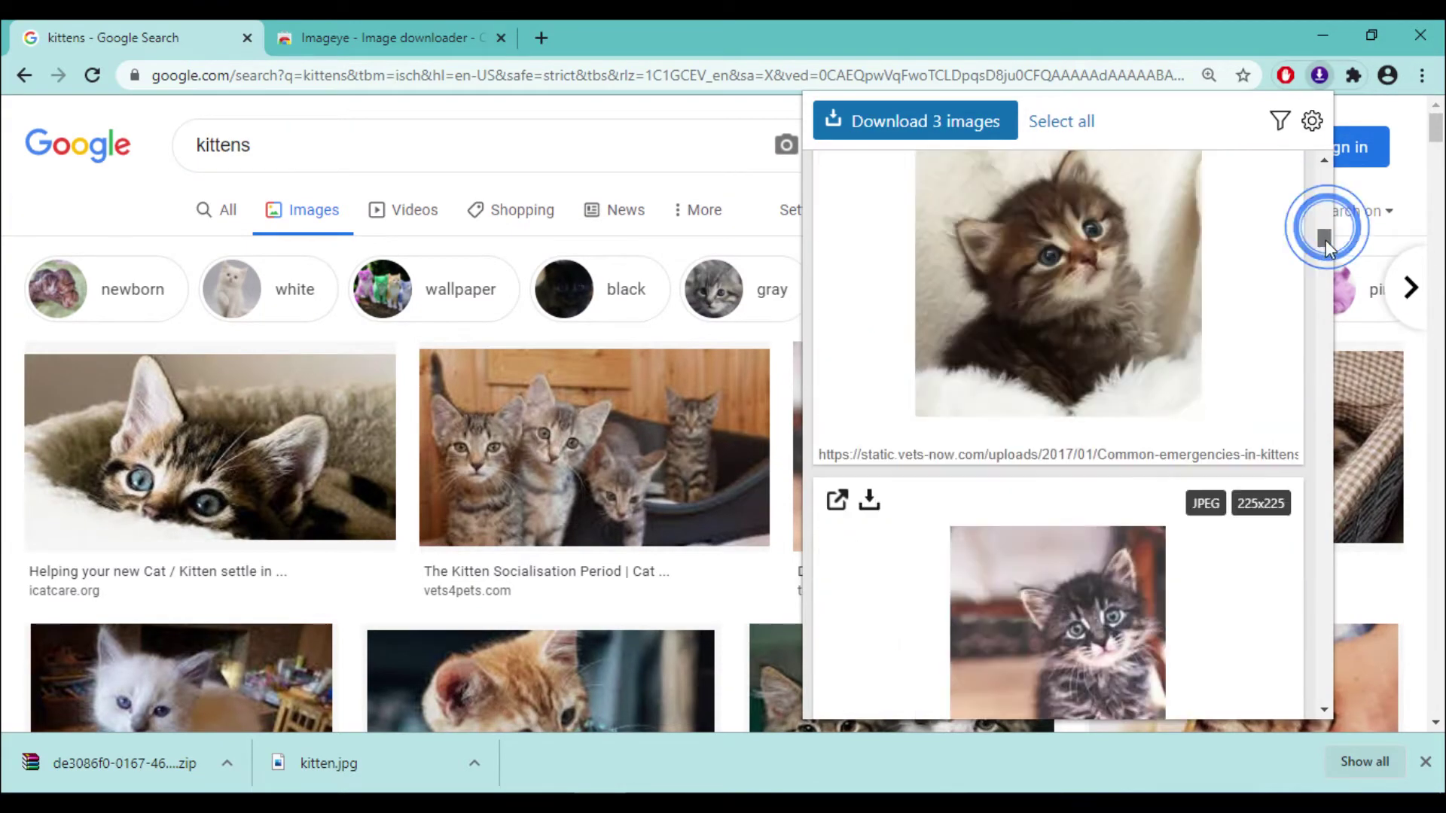
{"action": "left_click", "coordinate": [1101, 259]}
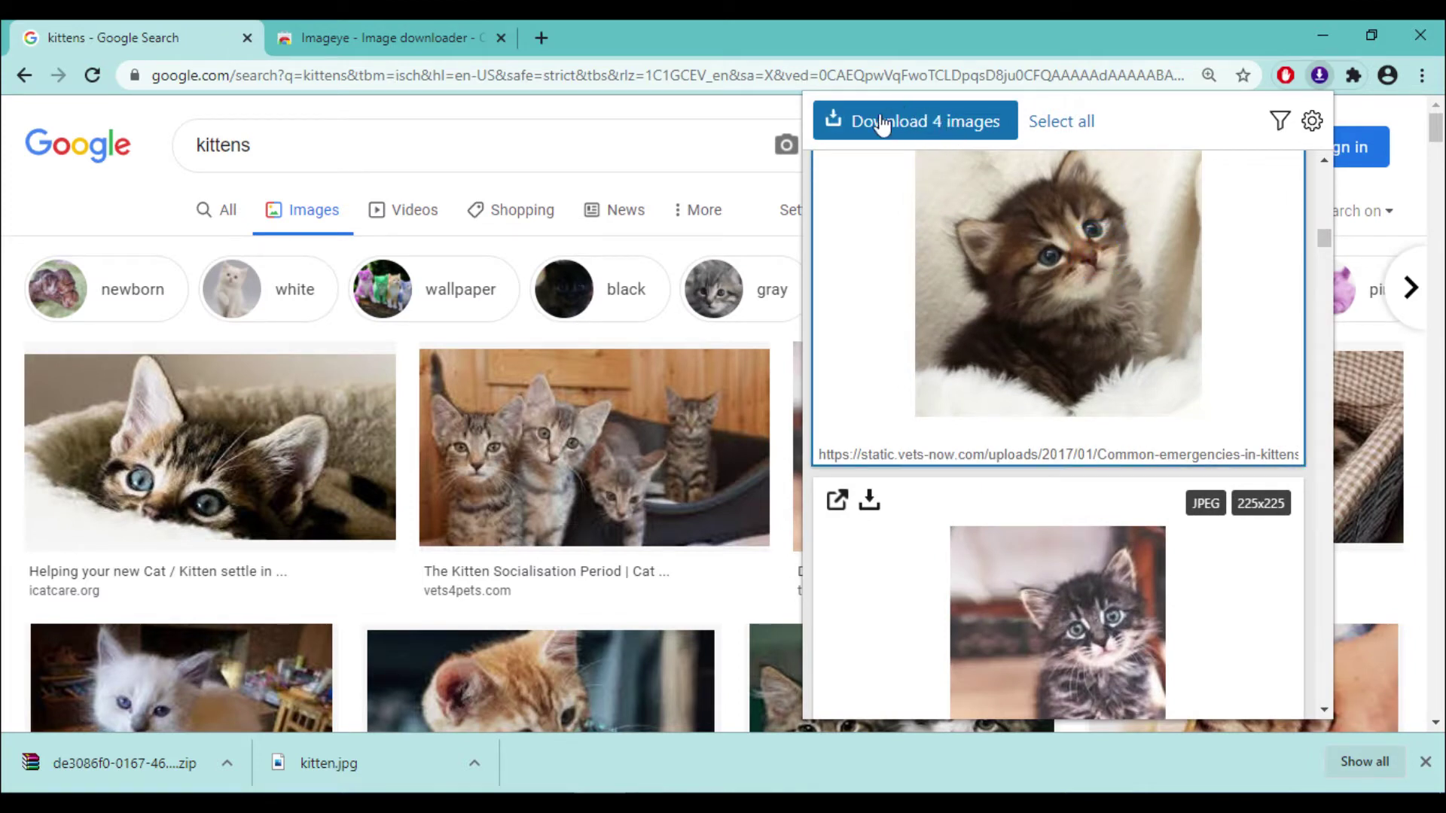
{"action": "left_click", "coordinate": [953, 128]}
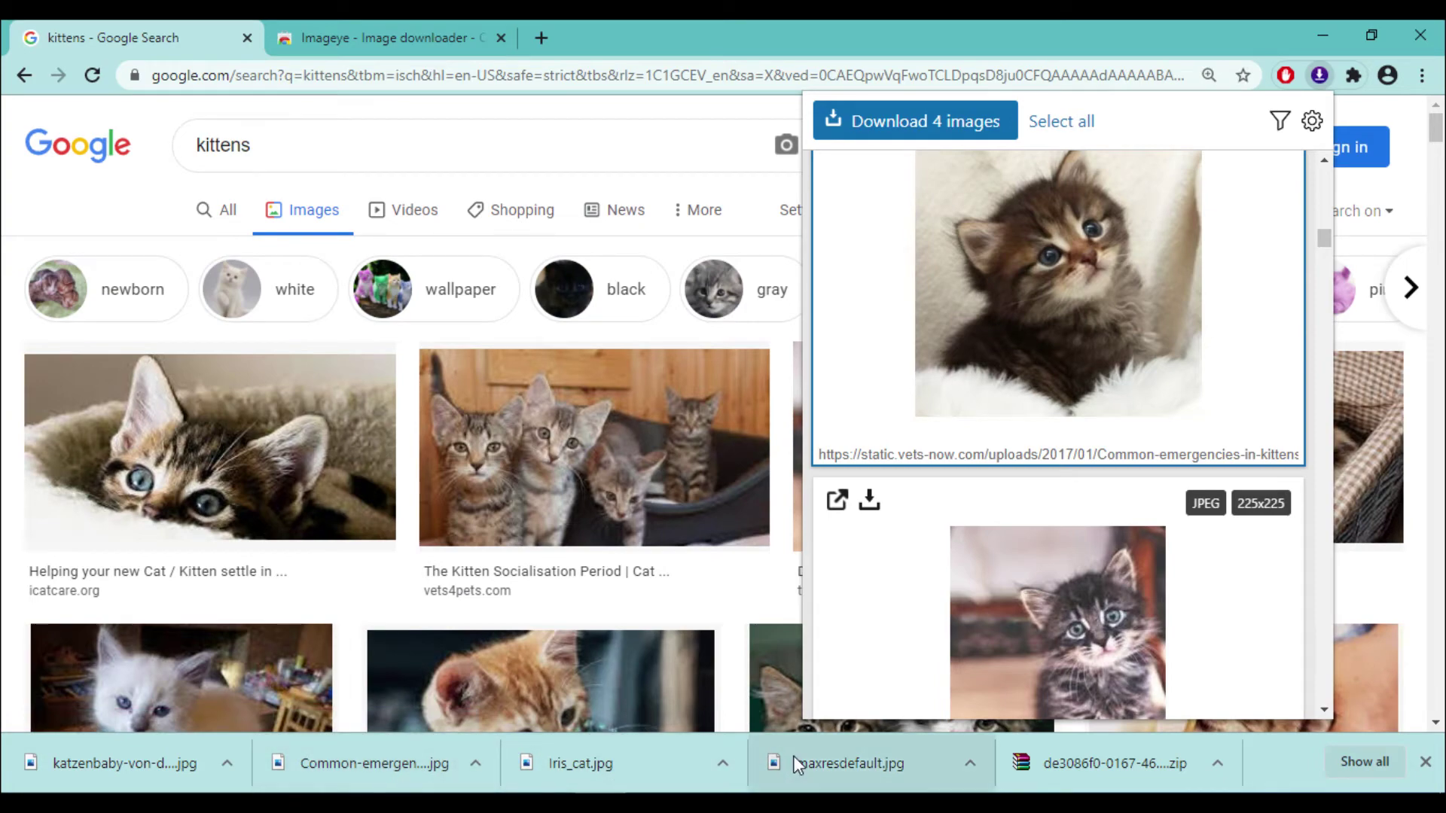
- Show the downloaded Iris_cat.jpg in its folder, check the saved kitten pictures and close the folder window
{"action": "left_click", "coordinate": [723, 762]}
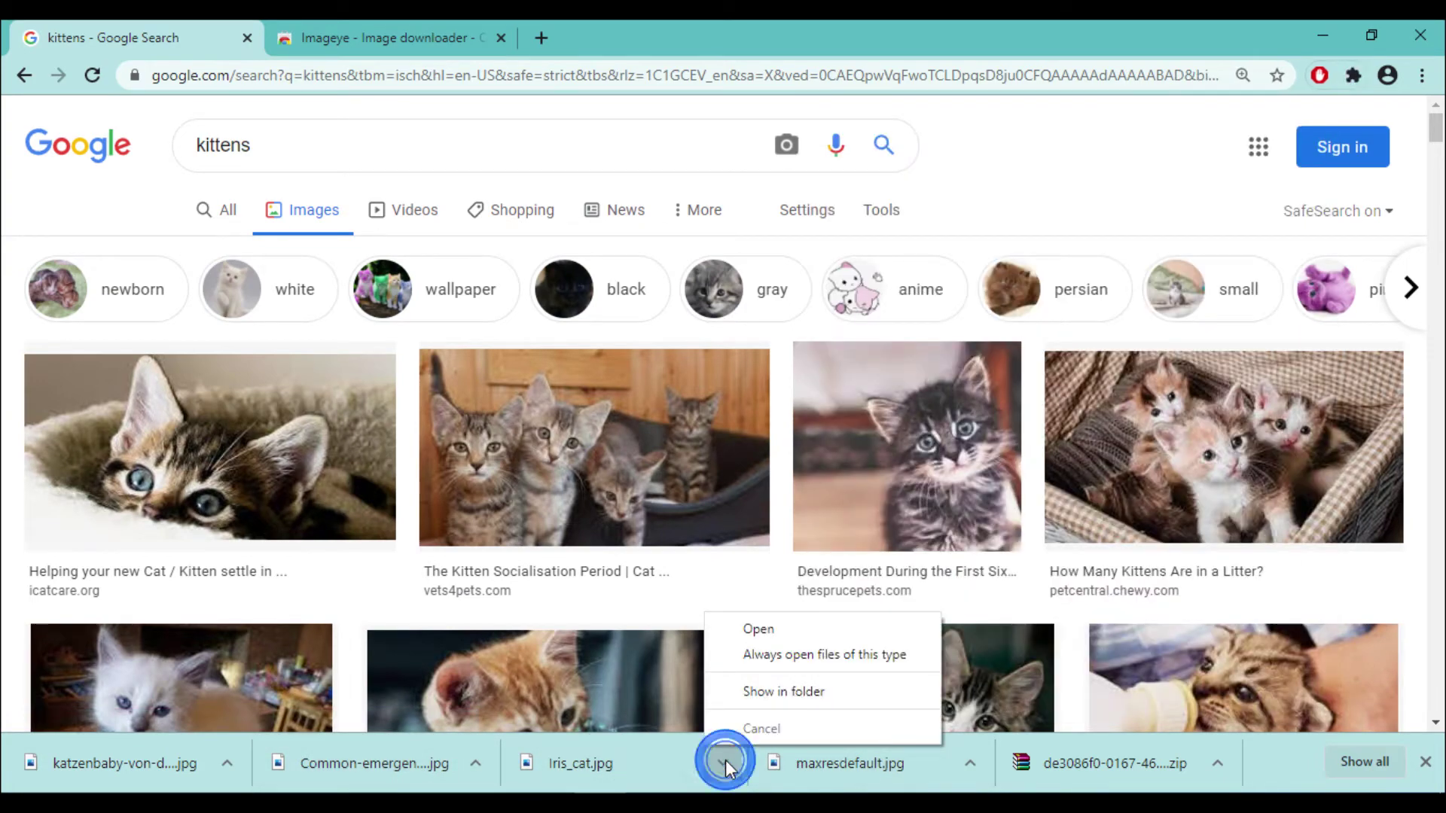
{"action": "left_click", "coordinate": [756, 693]}
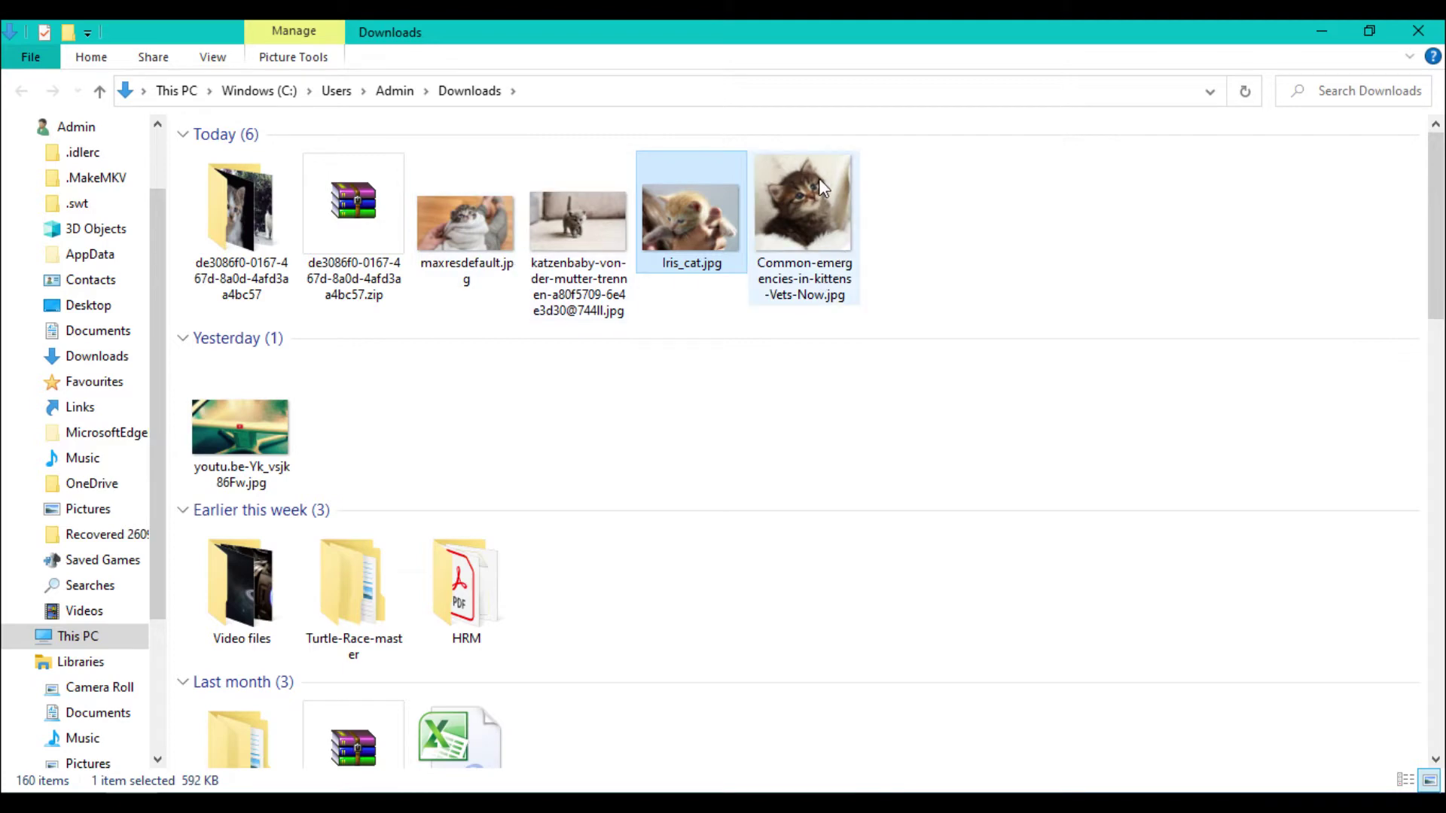
{"action": "left_click", "coordinate": [1419, 36]}
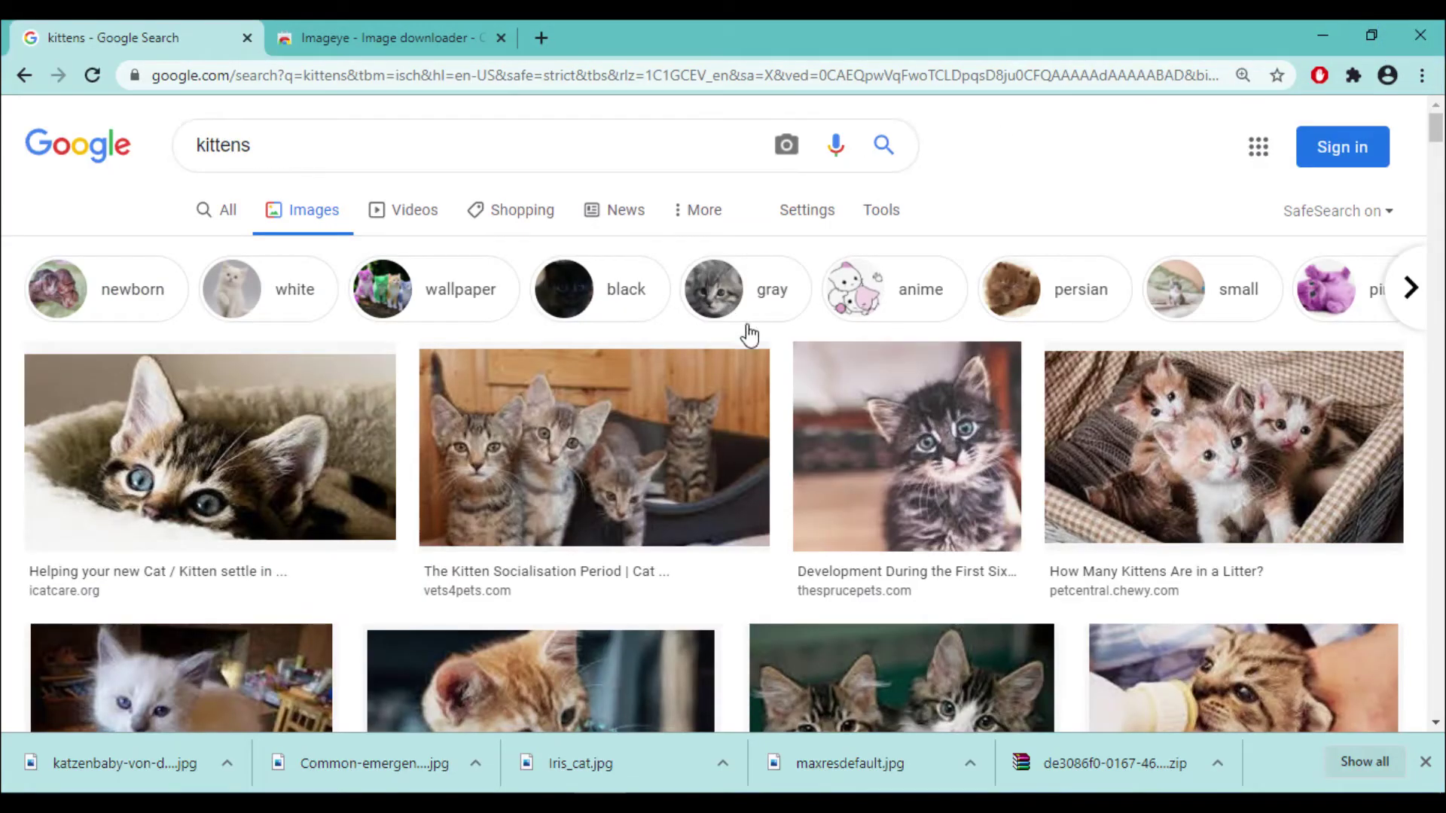
- Reopen Imageye on the kittens results, look over its download preferences and leave them without saving
{"action": "key", "text": "ctrl+shift+y"}
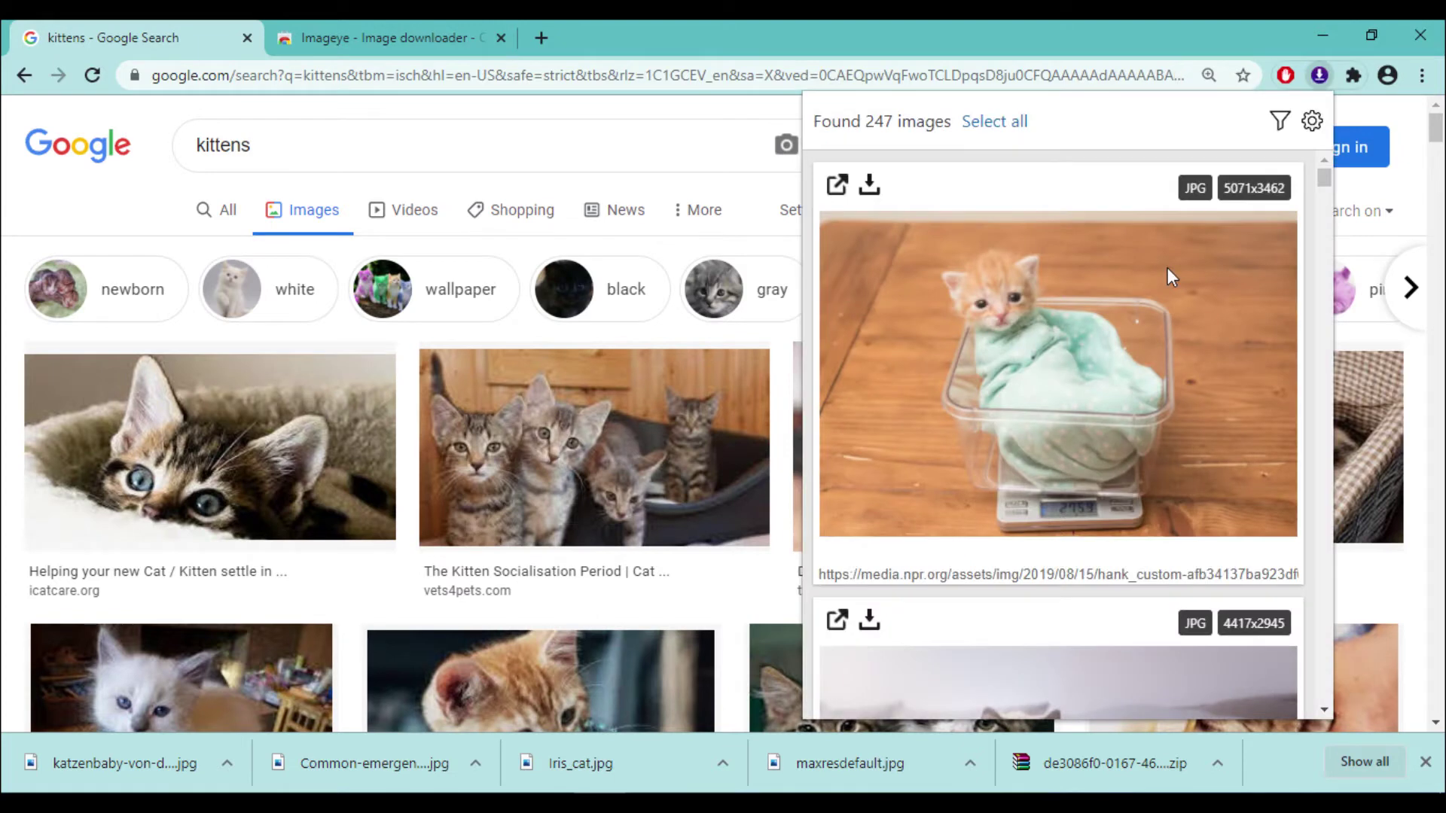
{"action": "left_click", "coordinate": [1324, 176]}
{"action": "left_click", "coordinate": [1312, 122]}
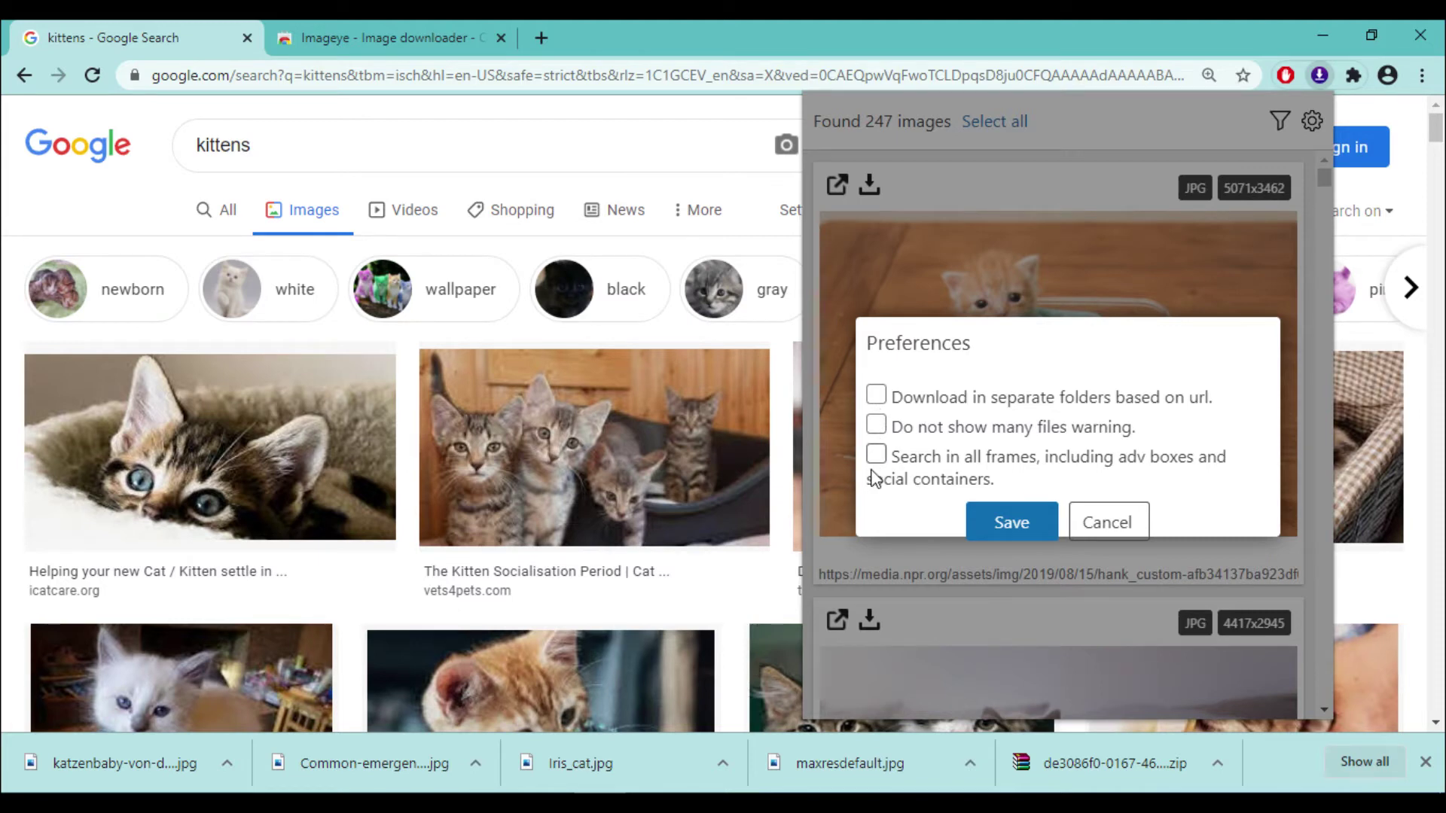
{"action": "left_click", "coordinate": [1104, 522]}
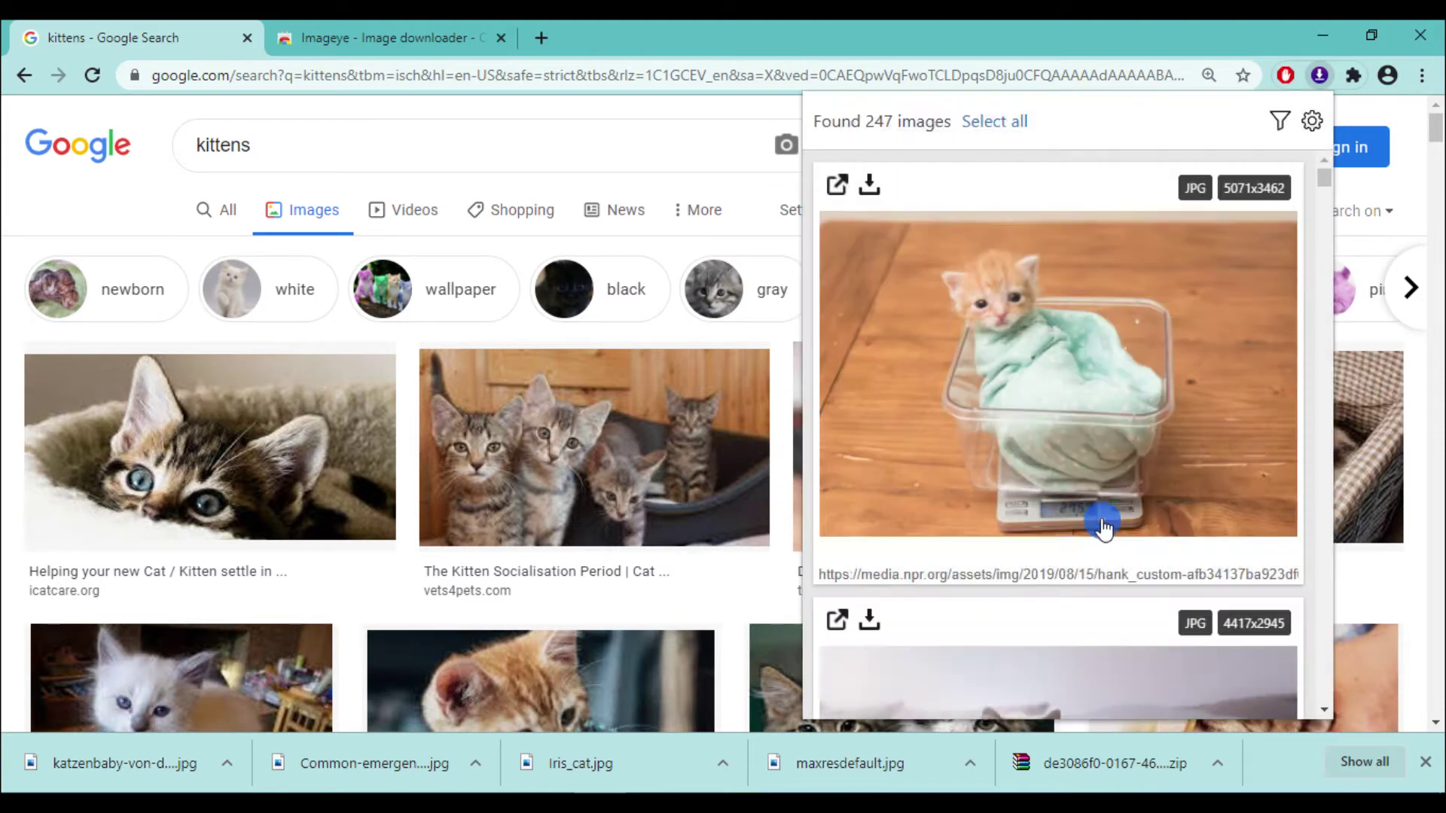
- Filter the Imageye list to a minimum width and height of 107 px, browse the remaining images and activate the URL or type filter
{"action": "left_click", "coordinate": [1280, 121]}
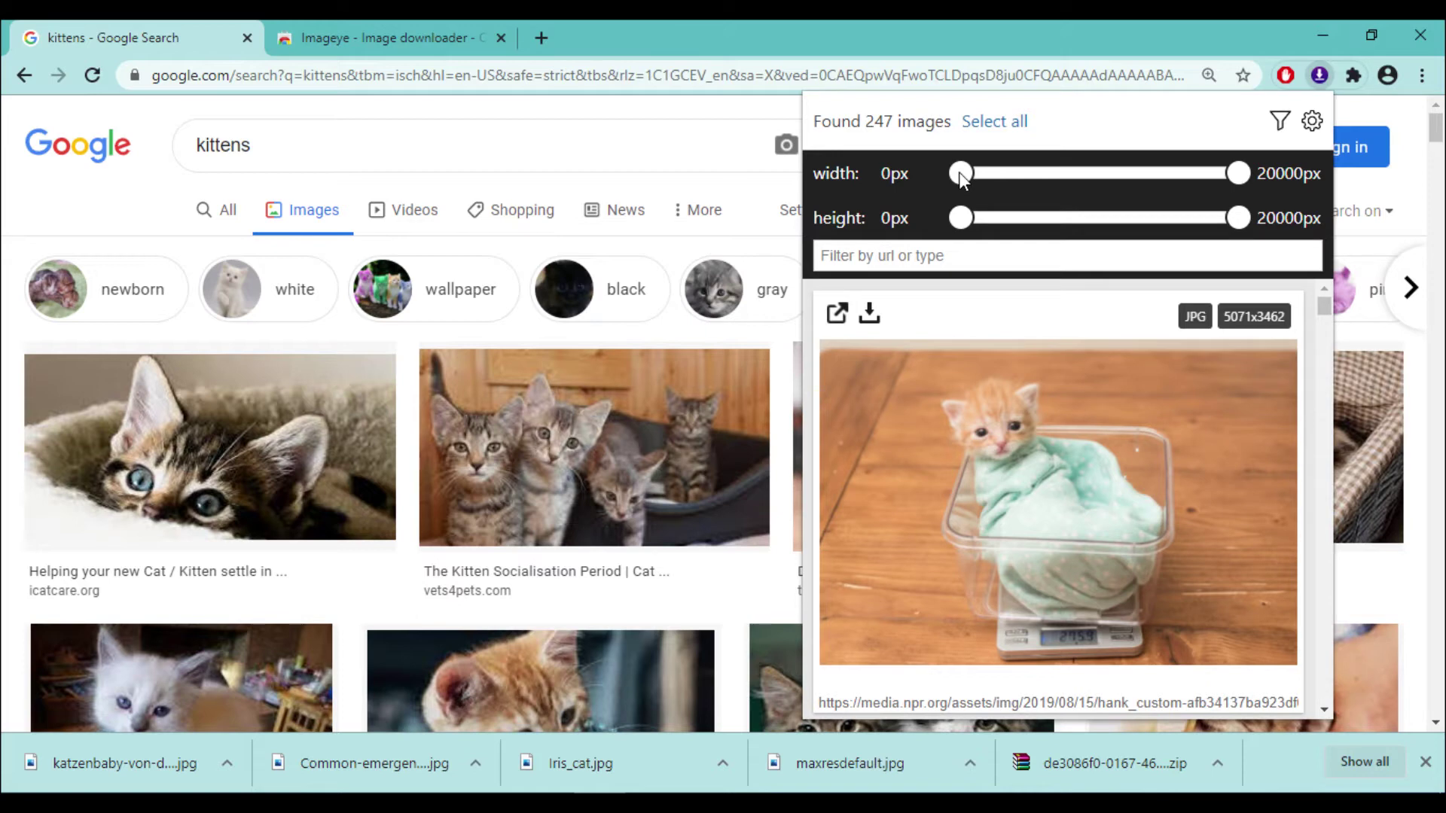
{"action": "mouse_move", "coordinate": [960, 172]}
{"action": "left_mouse_down"}
{"action": "mouse_move", "coordinate": [1037, 176]}
{"action": "mouse_move", "coordinate": [962, 176]}
{"action": "left_mouse_up"}
{"action": "left_click_drag", "start_coordinate": [960, 220], "coordinate": [961, 229]}
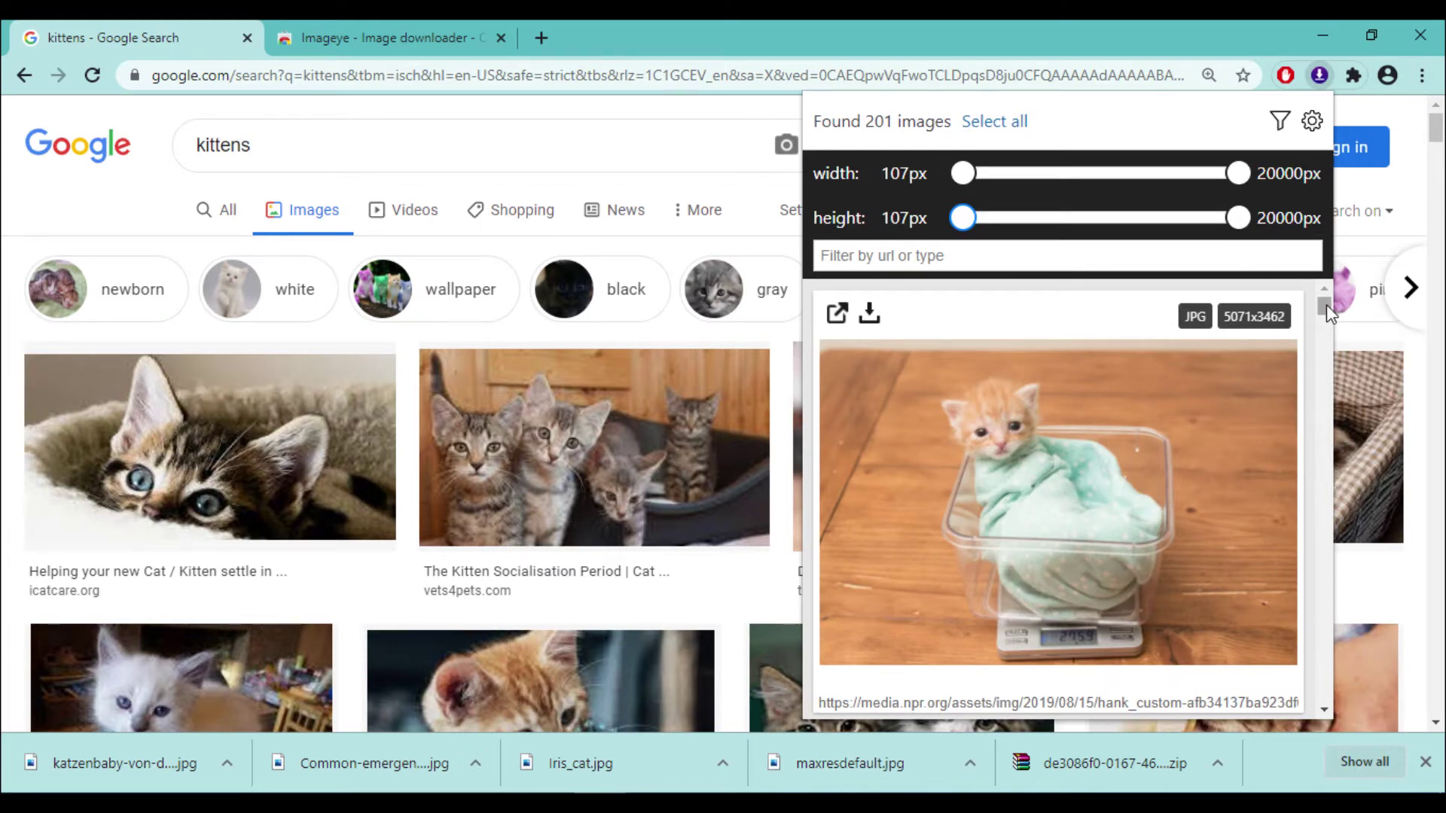
{"action": "scroll", "coordinate": [1327, 304], "scroll_direction": "down", "scroll_amount": 6}
{"action": "scroll", "coordinate": [1326, 307], "scroll_direction": "up", "scroll_amount": 6}
{"action": "left_click", "coordinate": [1046, 256]}
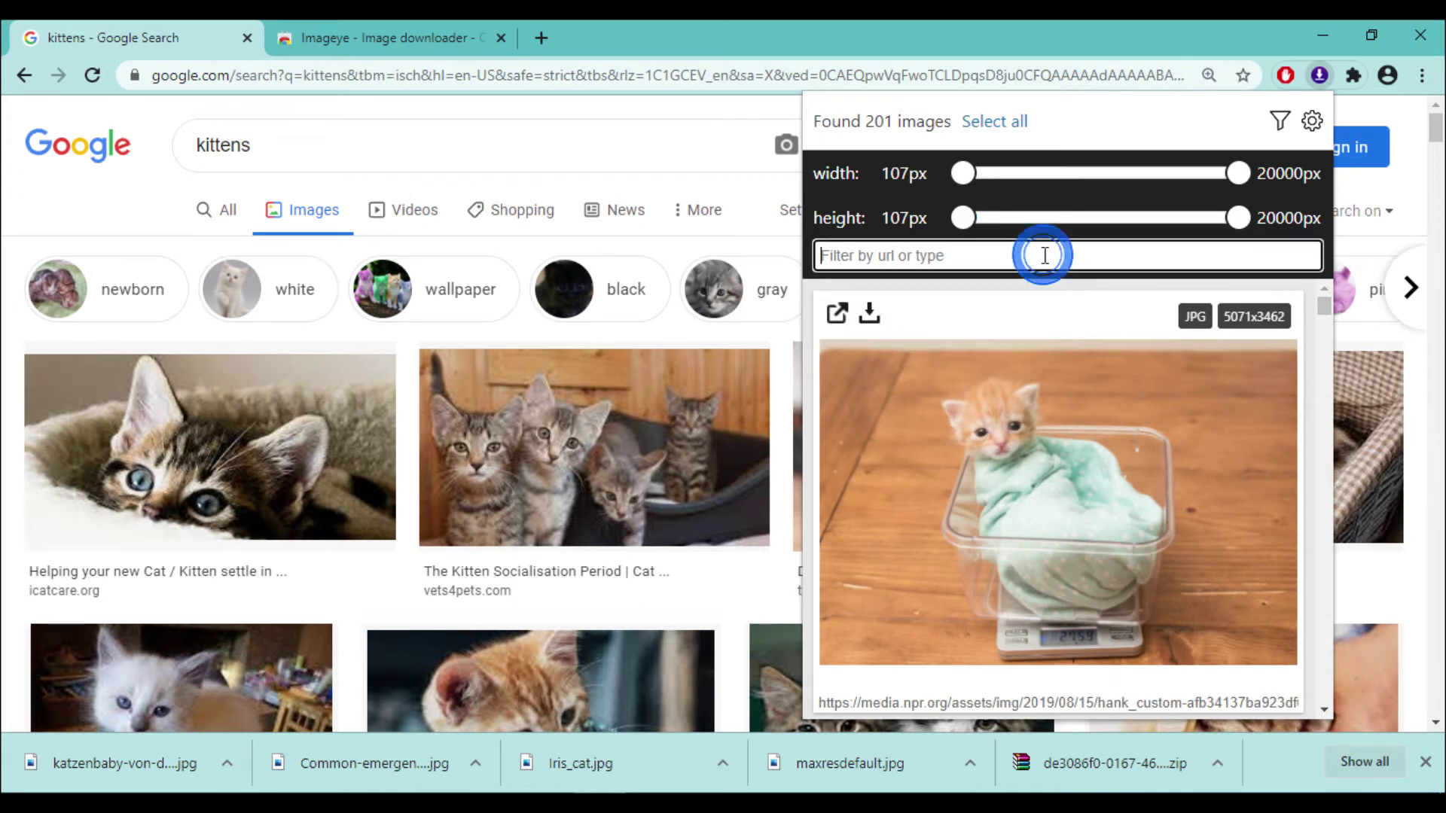
- Filter the Imageye list by type png, and replace that filter with jpeg to check the matching kitten images
{"action": "type", "text": "png"}
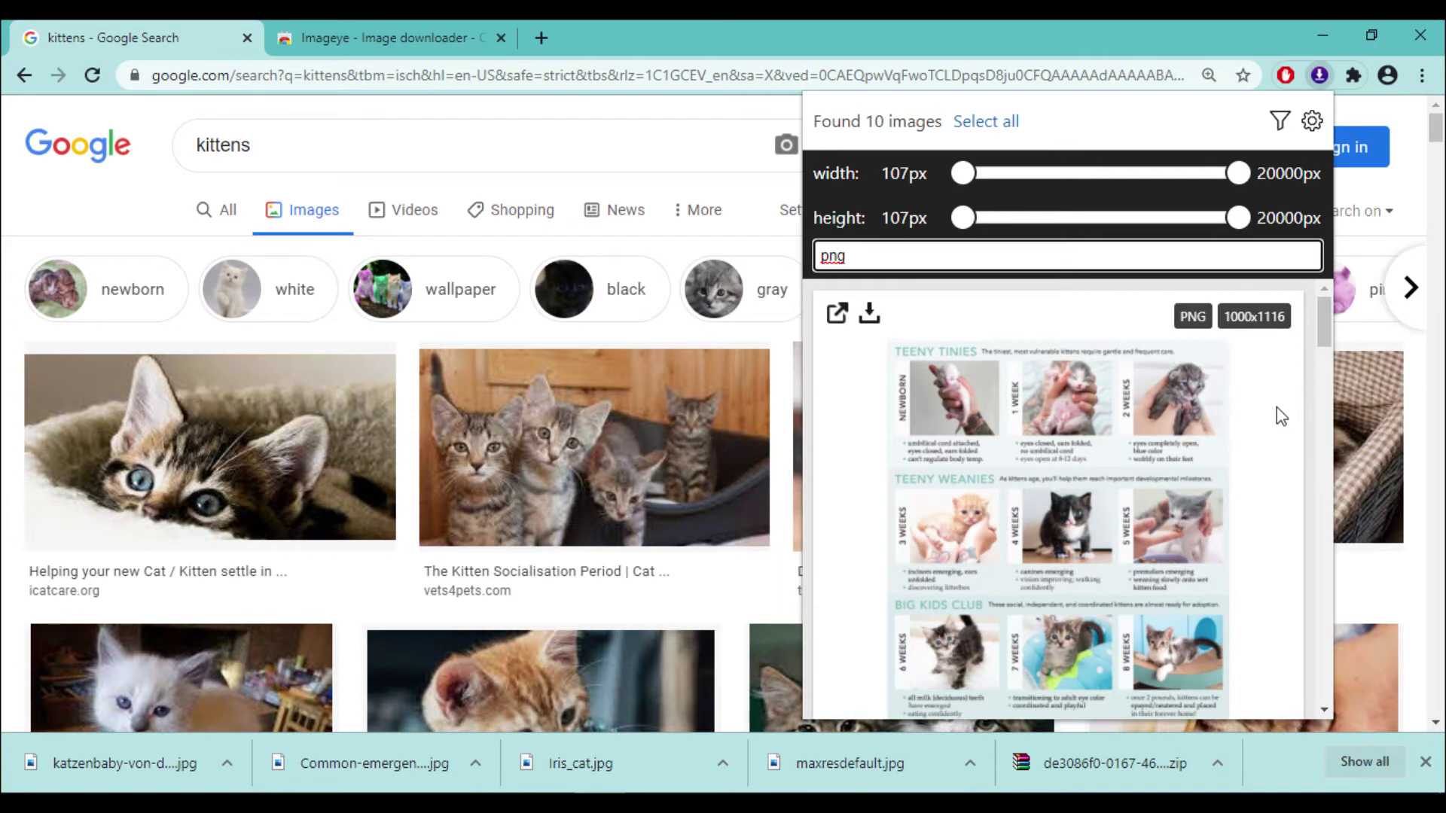
{"action": "double_click", "coordinate": [890, 257]}
{"action": "type", "text": "jpeg"}
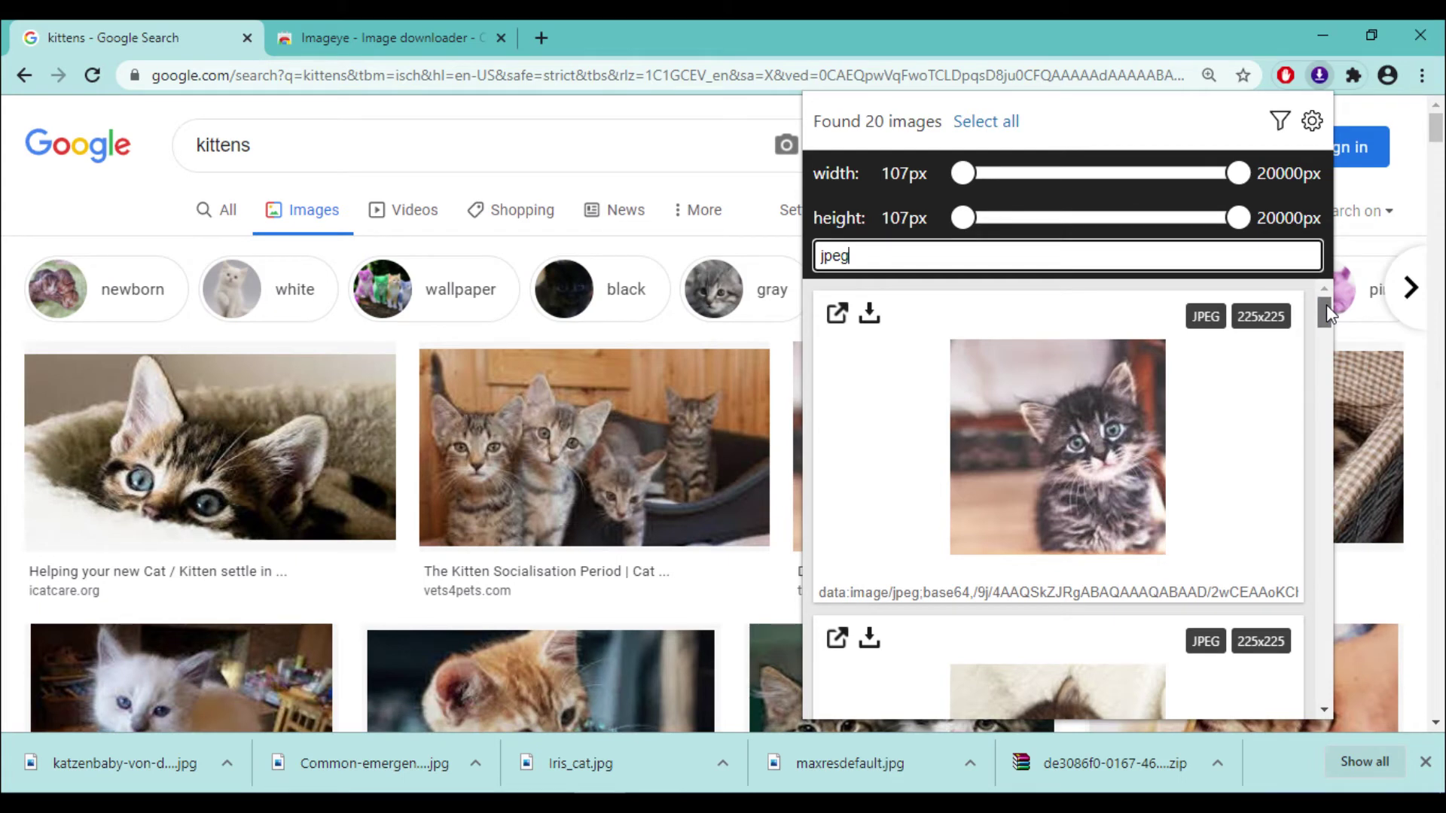
{"action": "left_click_drag", "start_coordinate": [1326, 306], "coordinate": [1328, 301]}
- Select all the jpeg images in the Imageye list, download them and show download (18).jpg in its folder
{"action": "left_click", "coordinate": [1004, 122]}
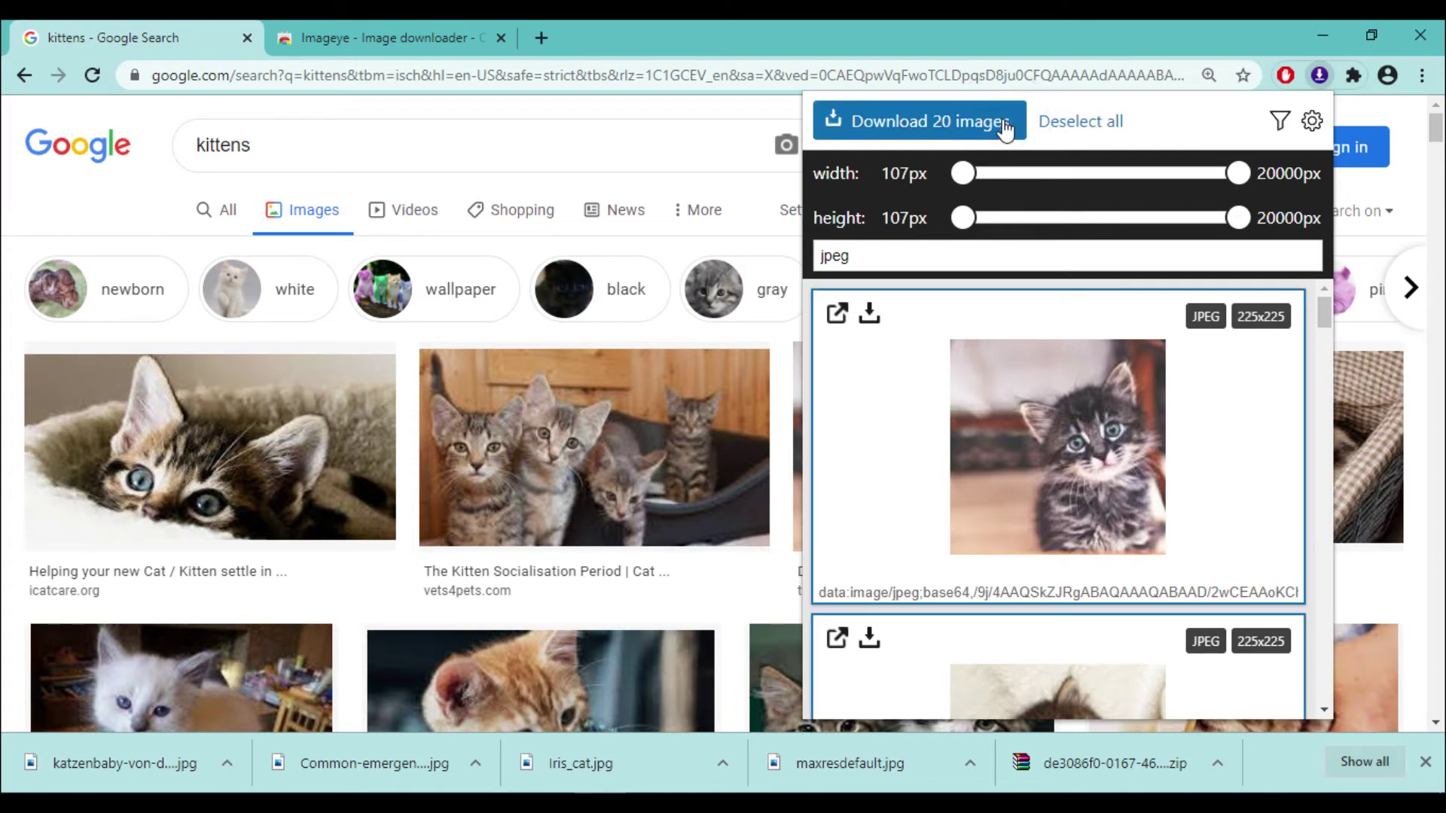
{"action": "left_click", "coordinate": [887, 124]}
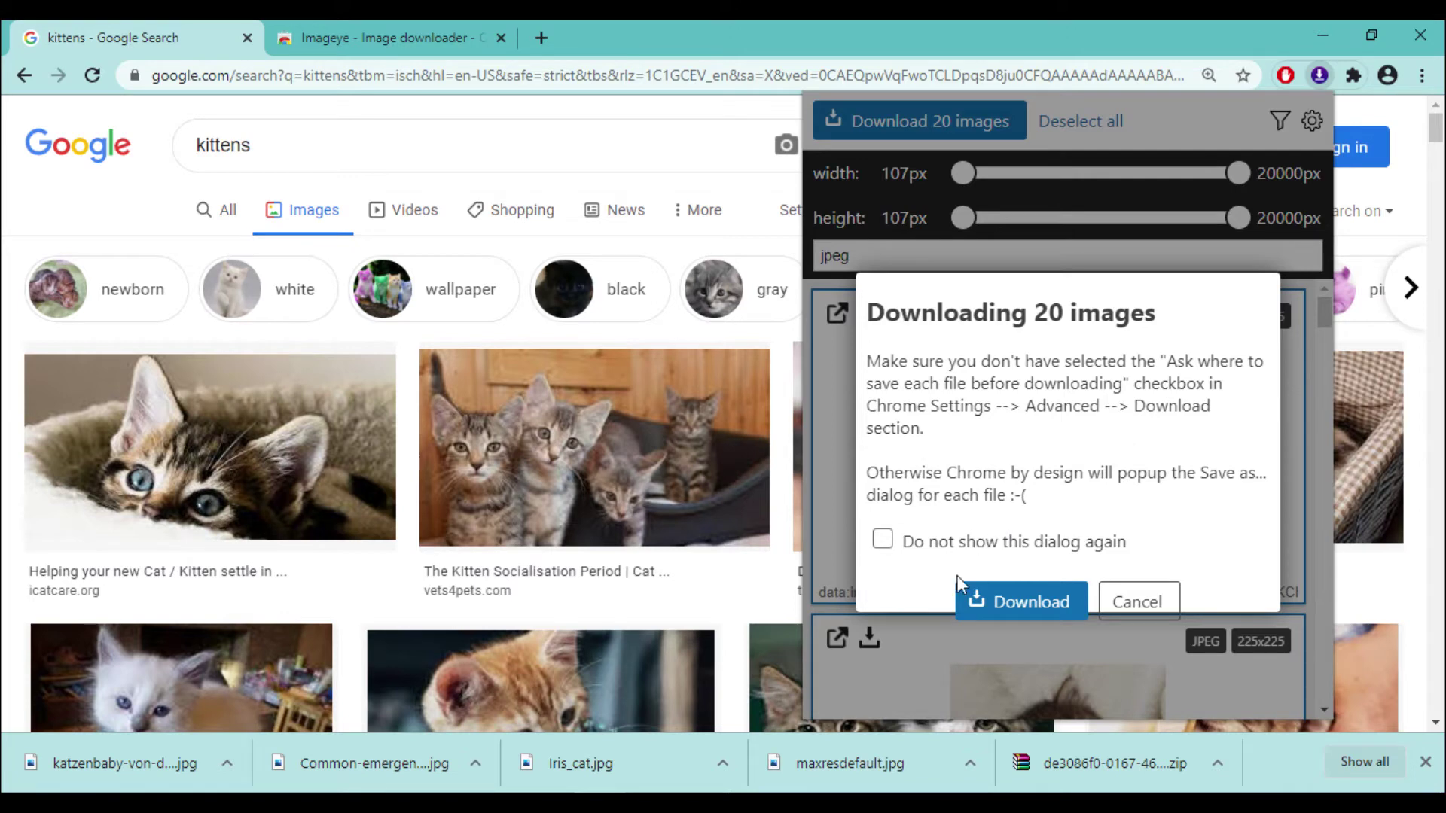
{"action": "left_click", "coordinate": [1023, 596]}
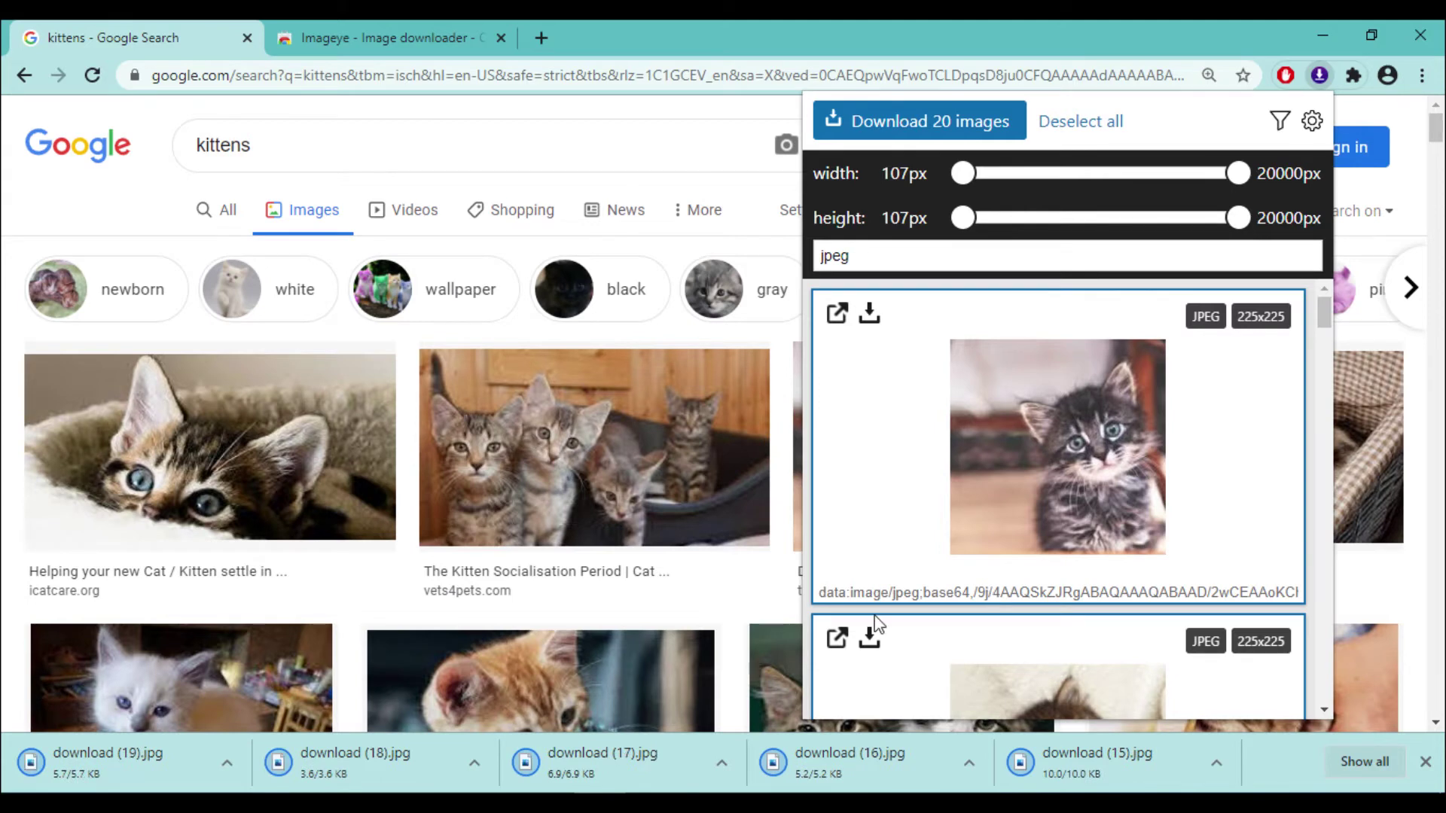
{"action": "left_click", "coordinate": [473, 766]}
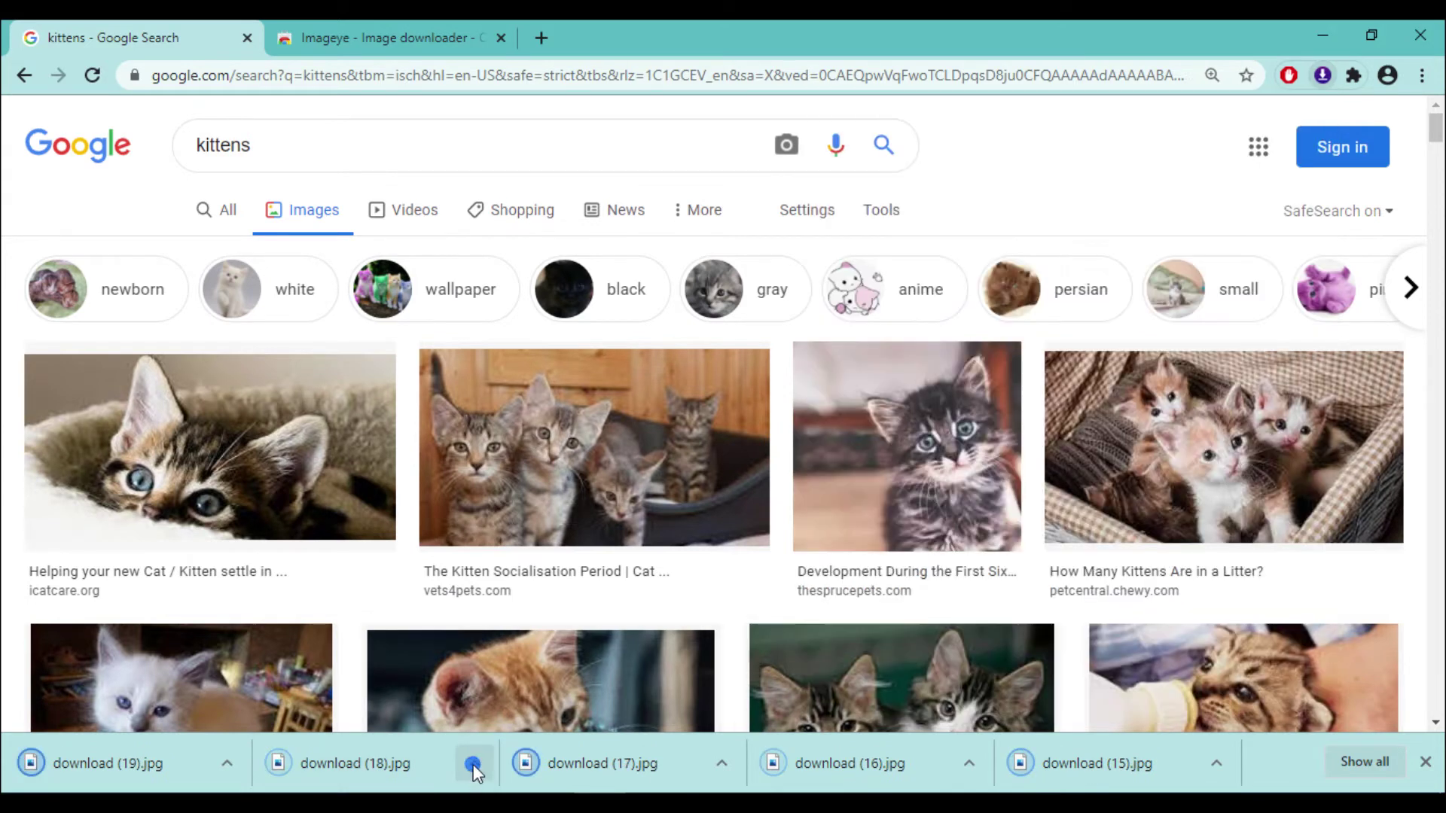
{"action": "left_click", "coordinate": [511, 690]}
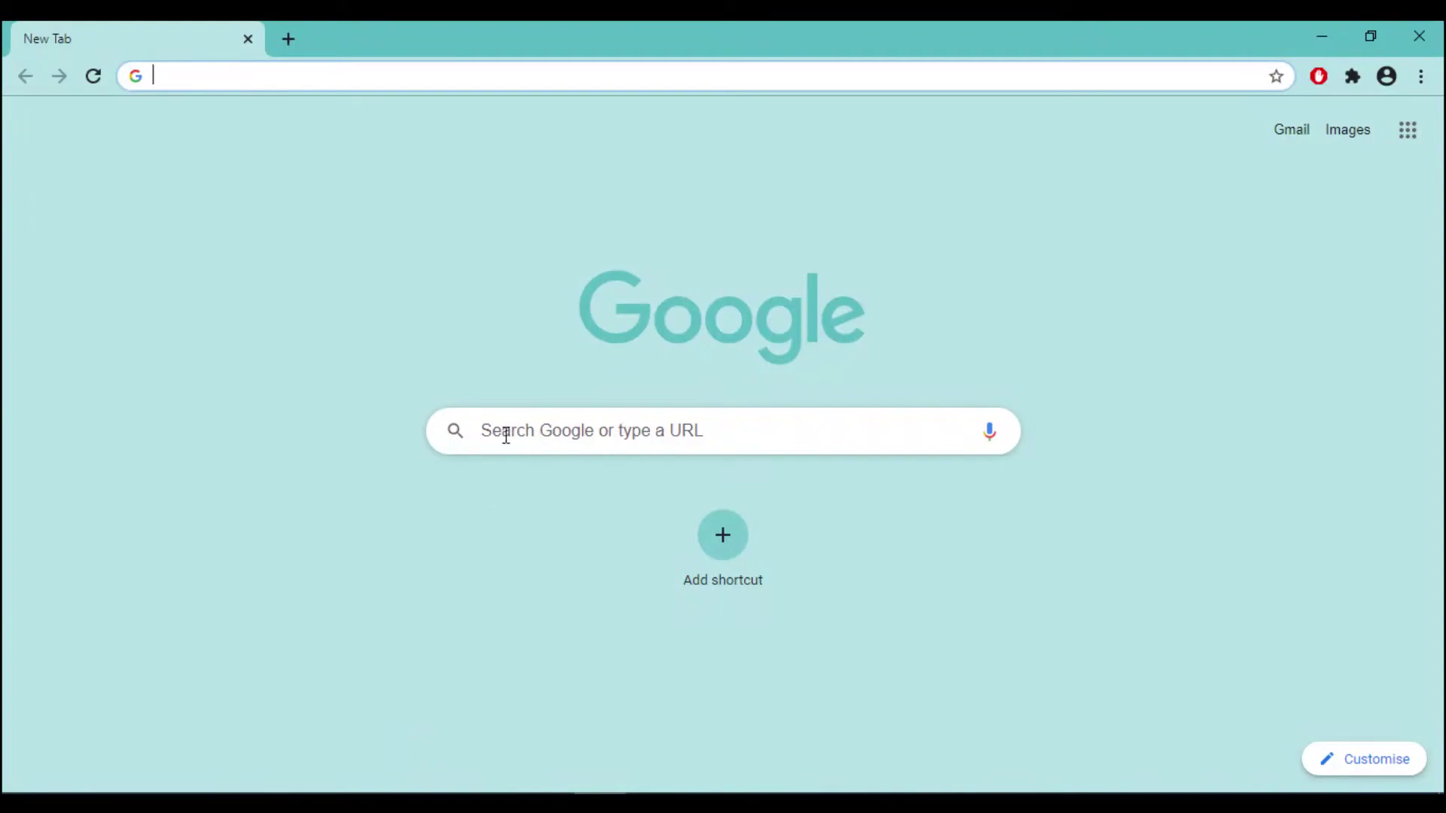
- Search Google for the Fatkun batch image downloader and open the Fatkun Batch Download Image page in the Chrome Web Store
{"action": "left_click", "coordinate": [506, 435]}
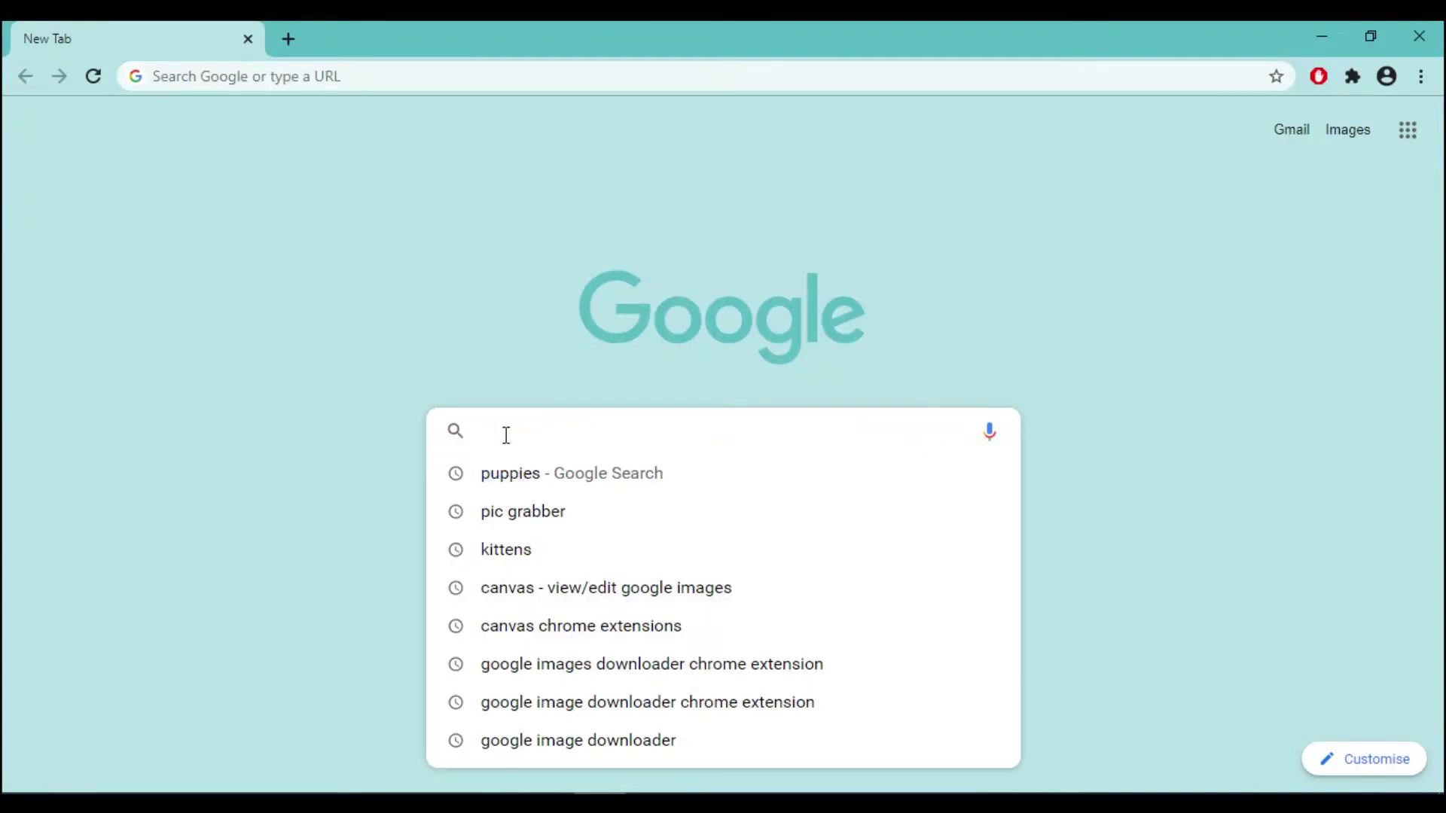
{"action": "type", "text": "fatkun"}
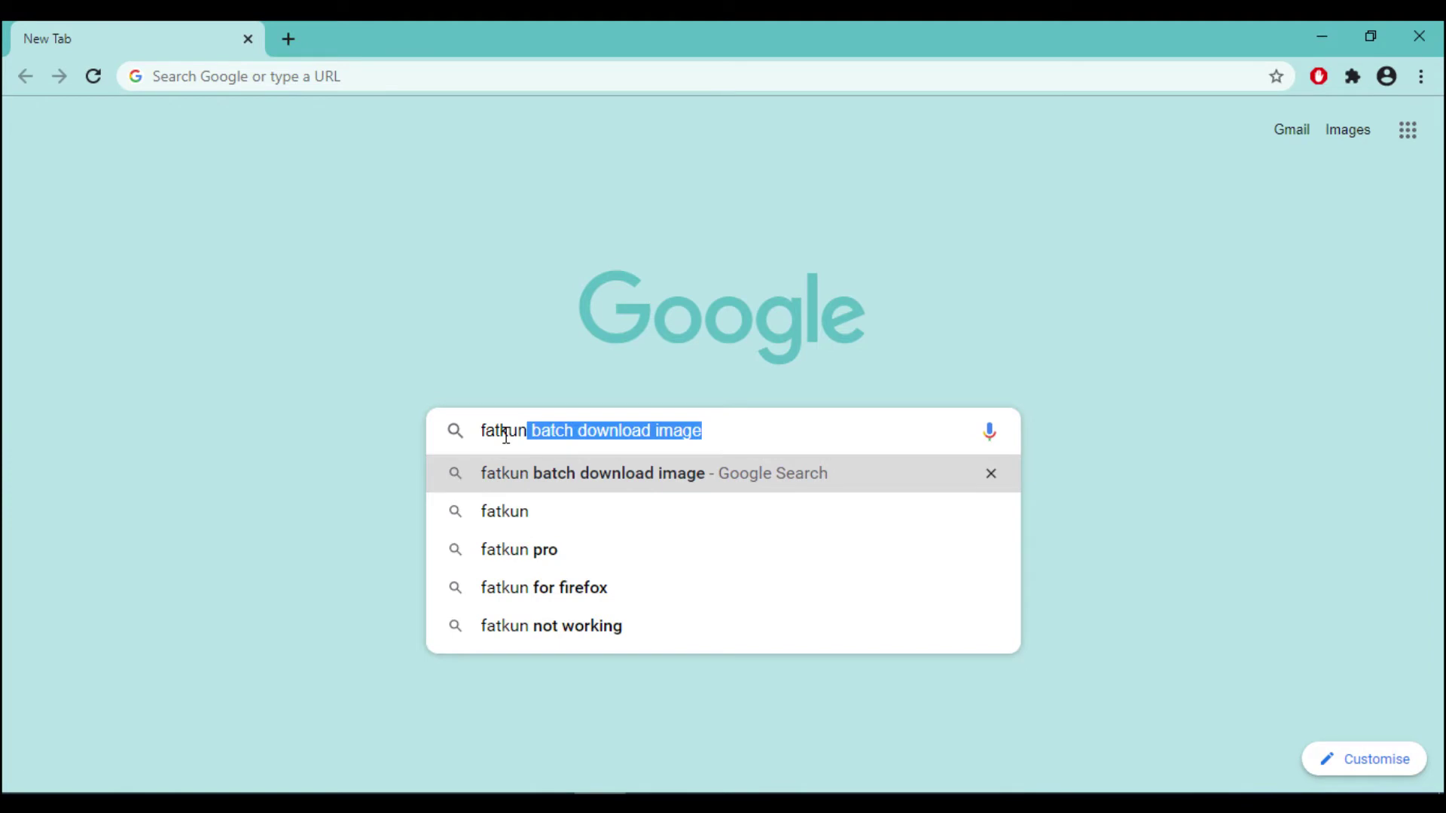
{"action": "type", "text": " bat"}
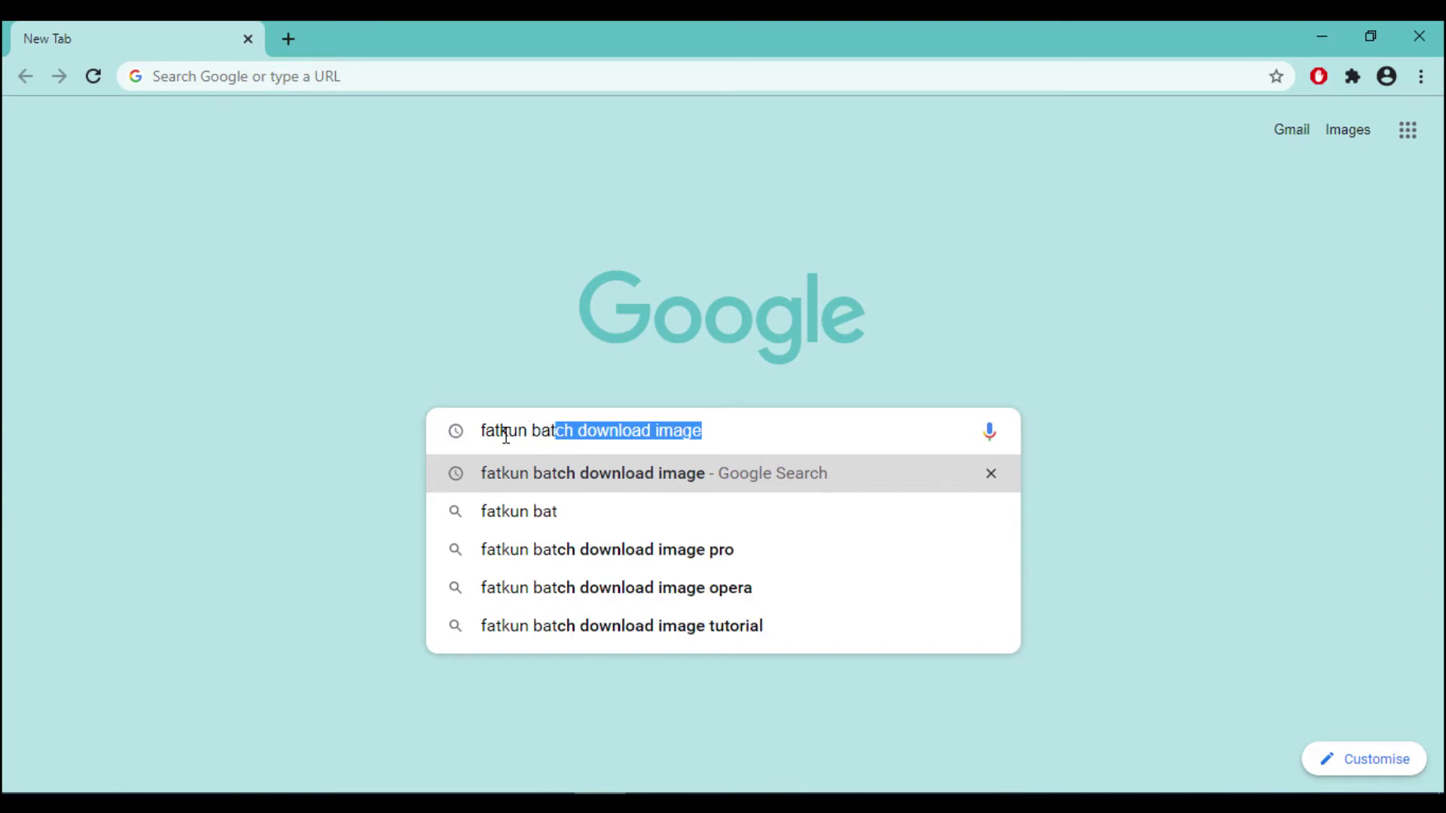
{"action": "type", "text": "ch image"}
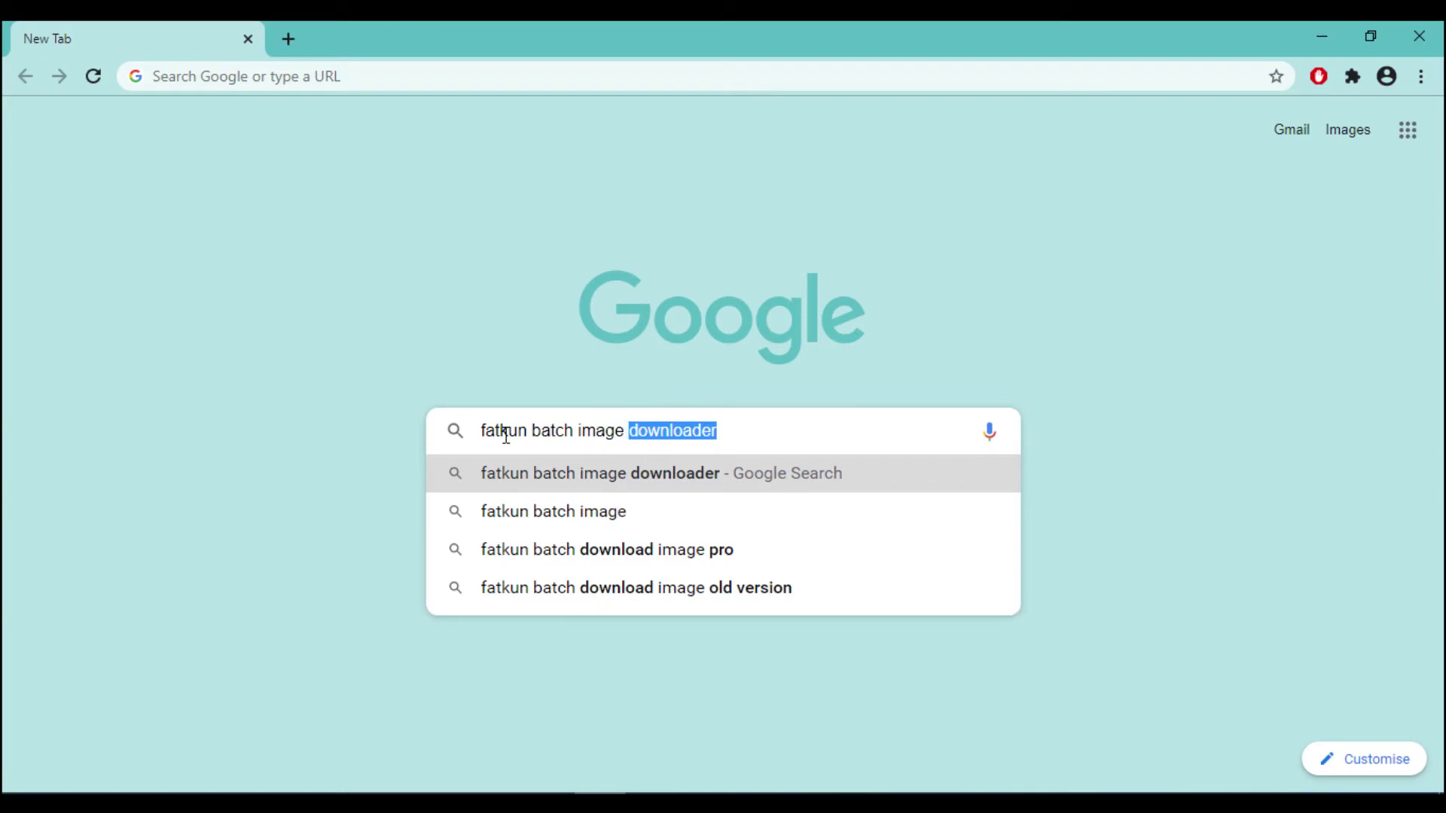
{"action": "type", "text": " downloadeer"}
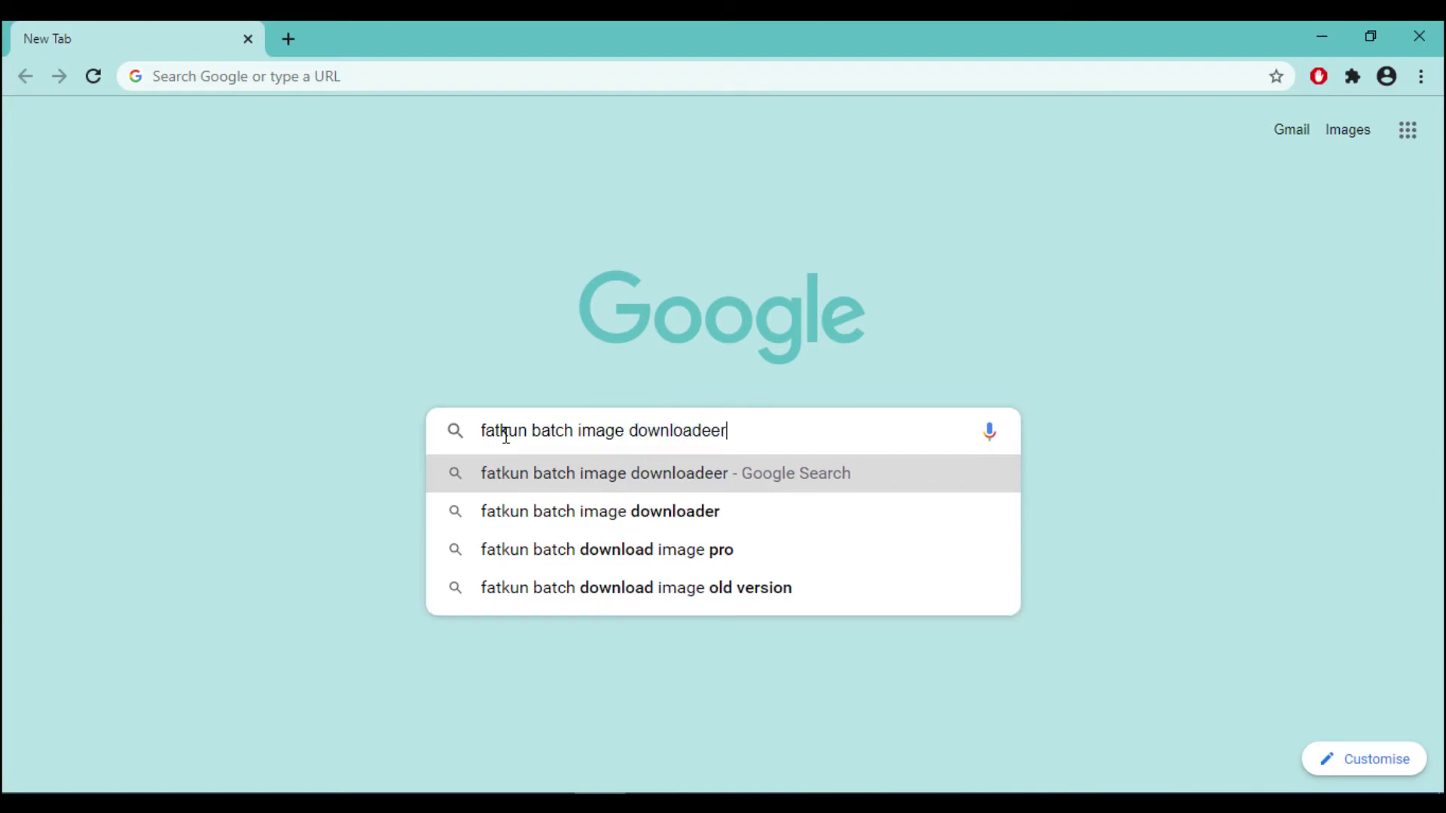
{"action": "key", "text": "Return"}
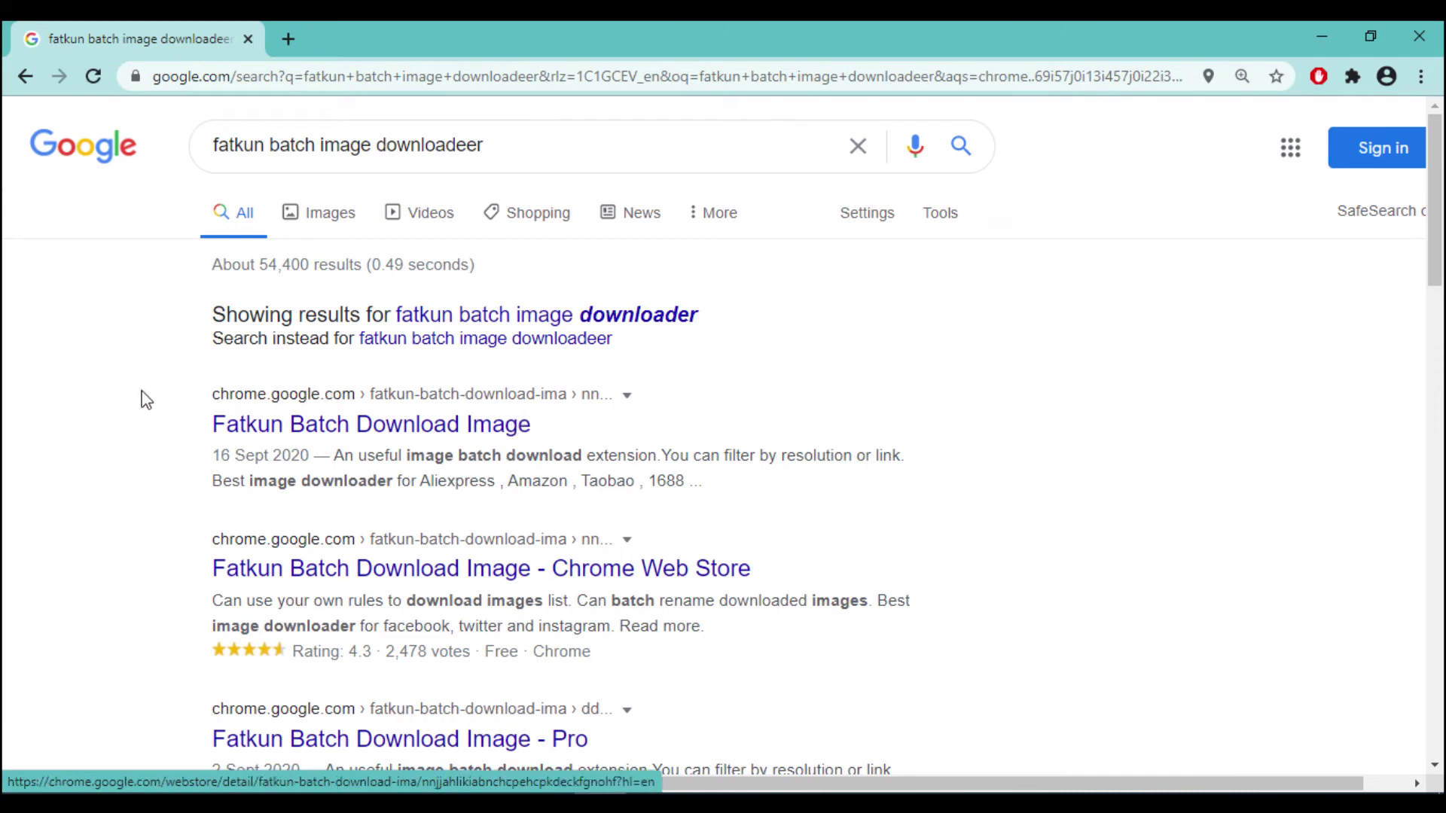
{"action": "left_click", "coordinate": [292, 427]}
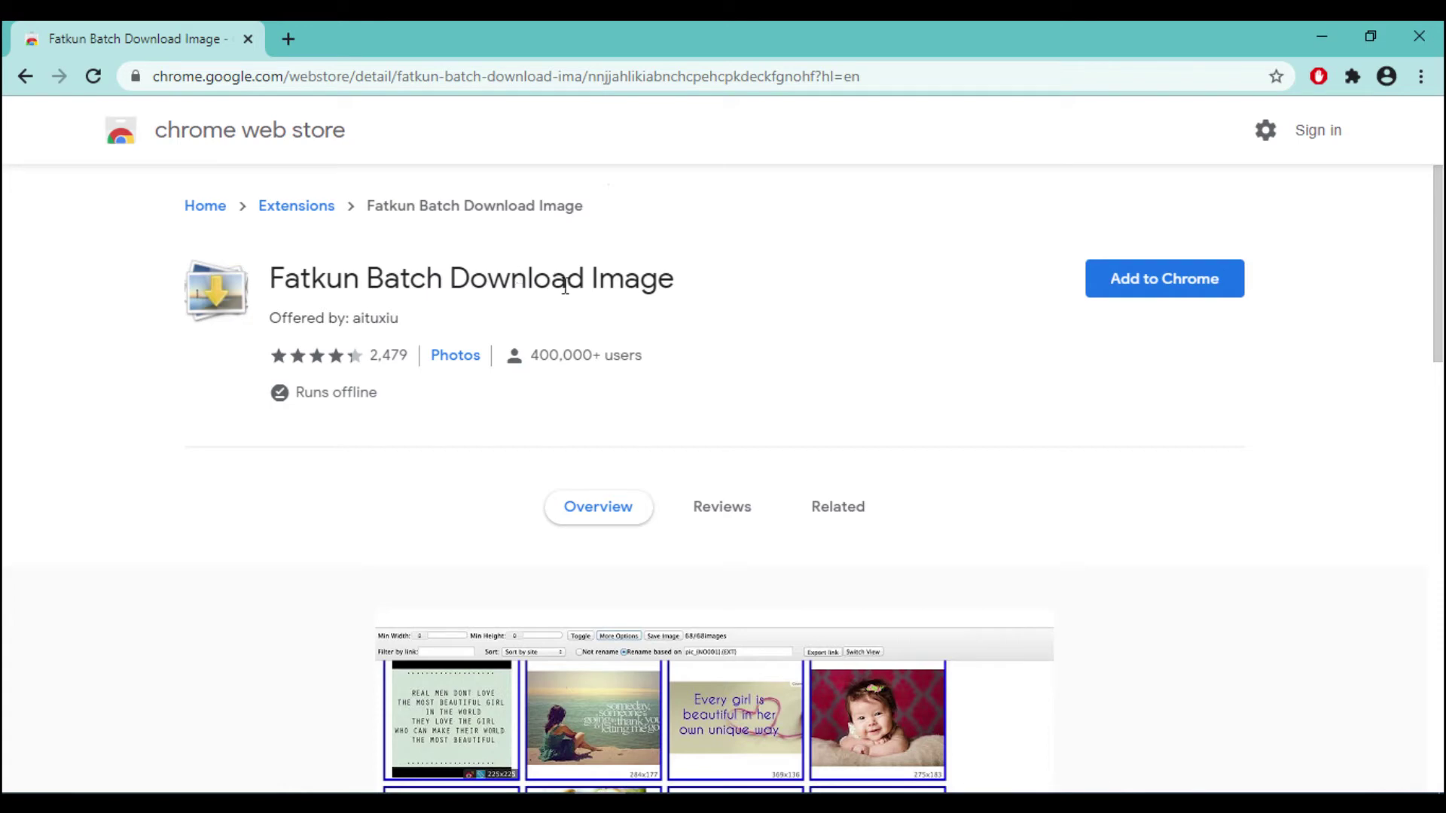
- Add the Fatkun Batch Download Image extension to Chrome and dismiss the installation notice
{"action": "left_click", "coordinate": [1126, 294]}
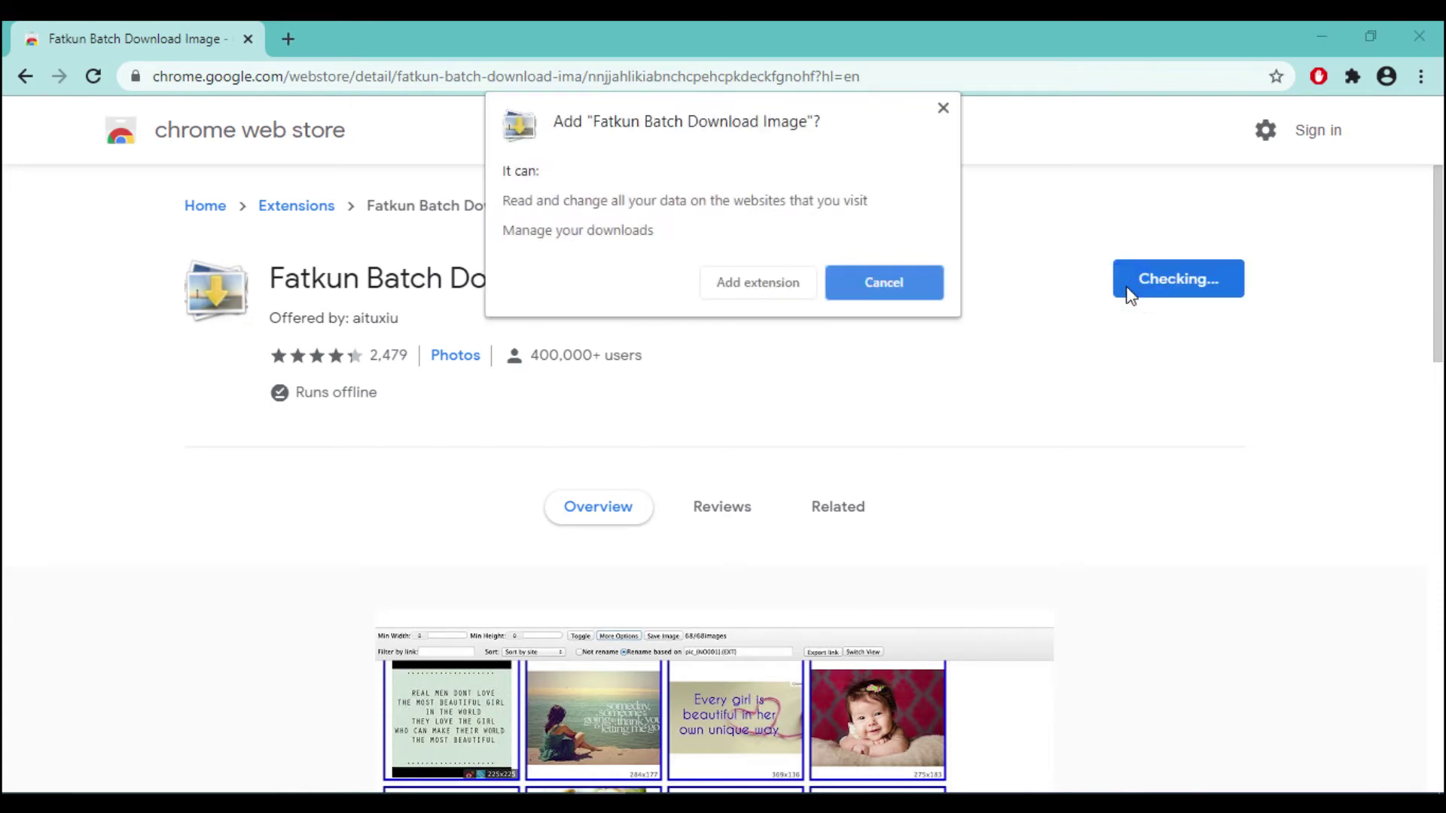
{"action": "left_click", "coordinate": [764, 283]}
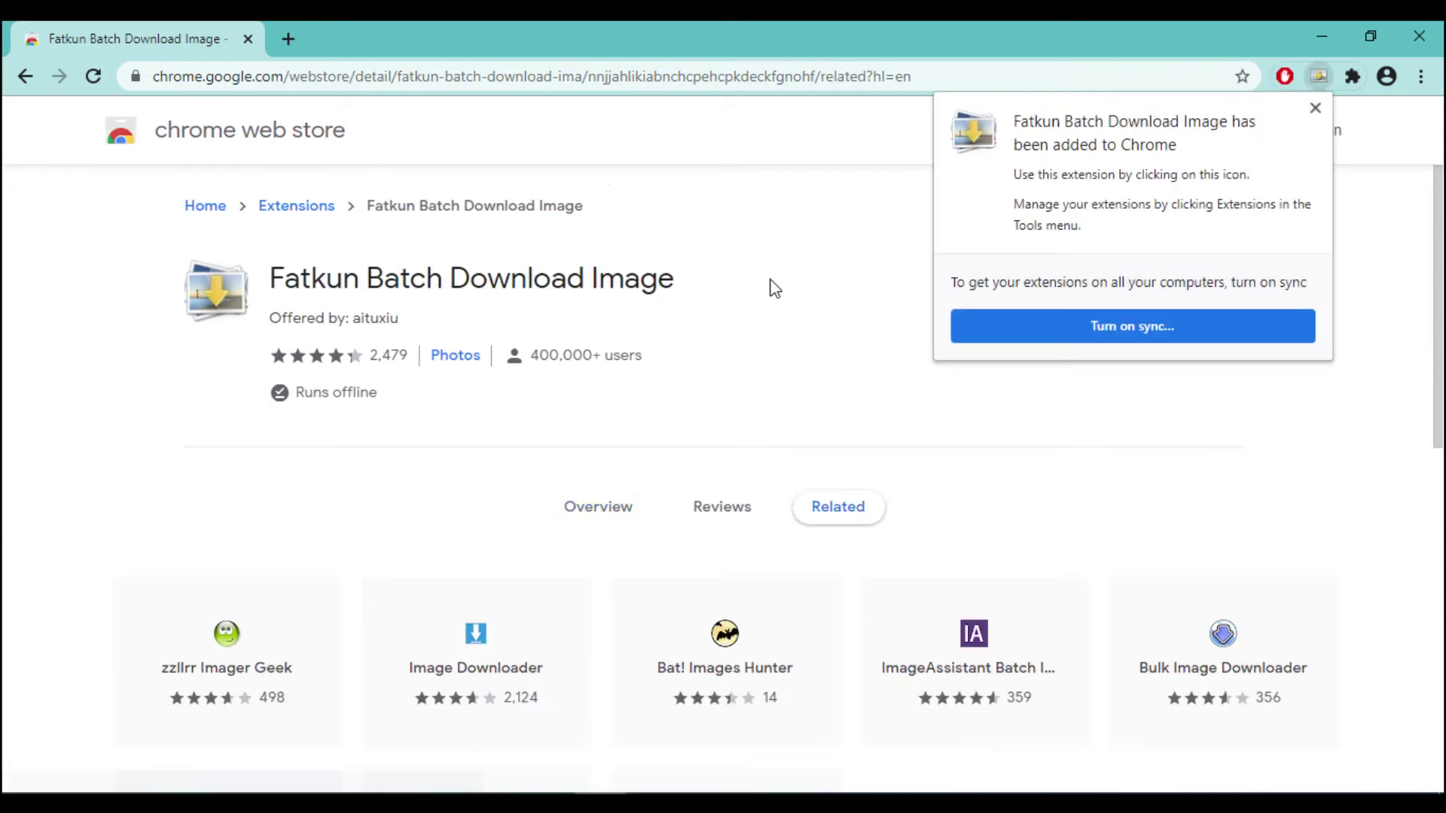
{"action": "left_click", "coordinate": [842, 269]}
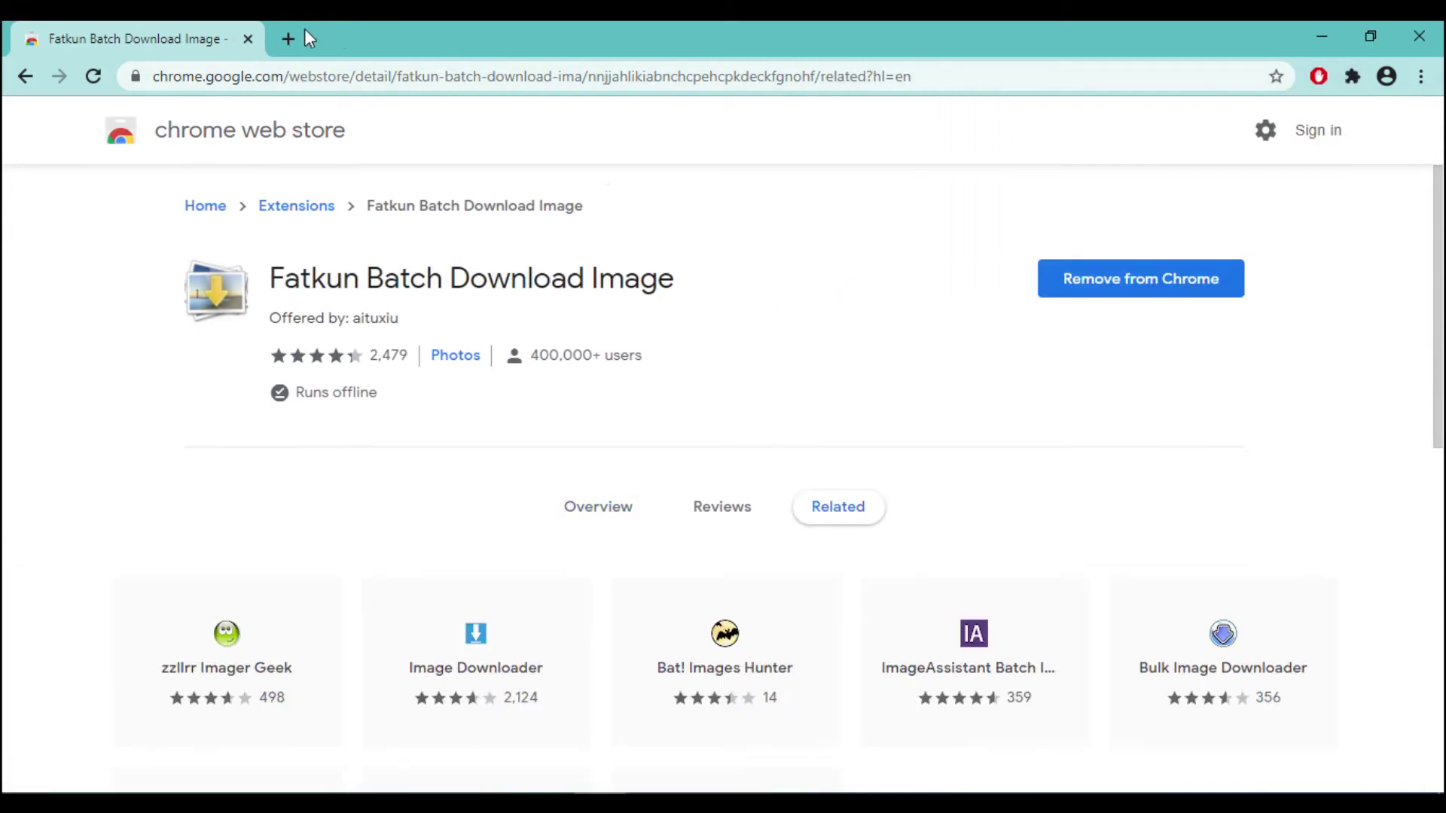
- Search Google Images for puppies in a new tab
{"action": "left_click", "coordinate": [288, 39]}
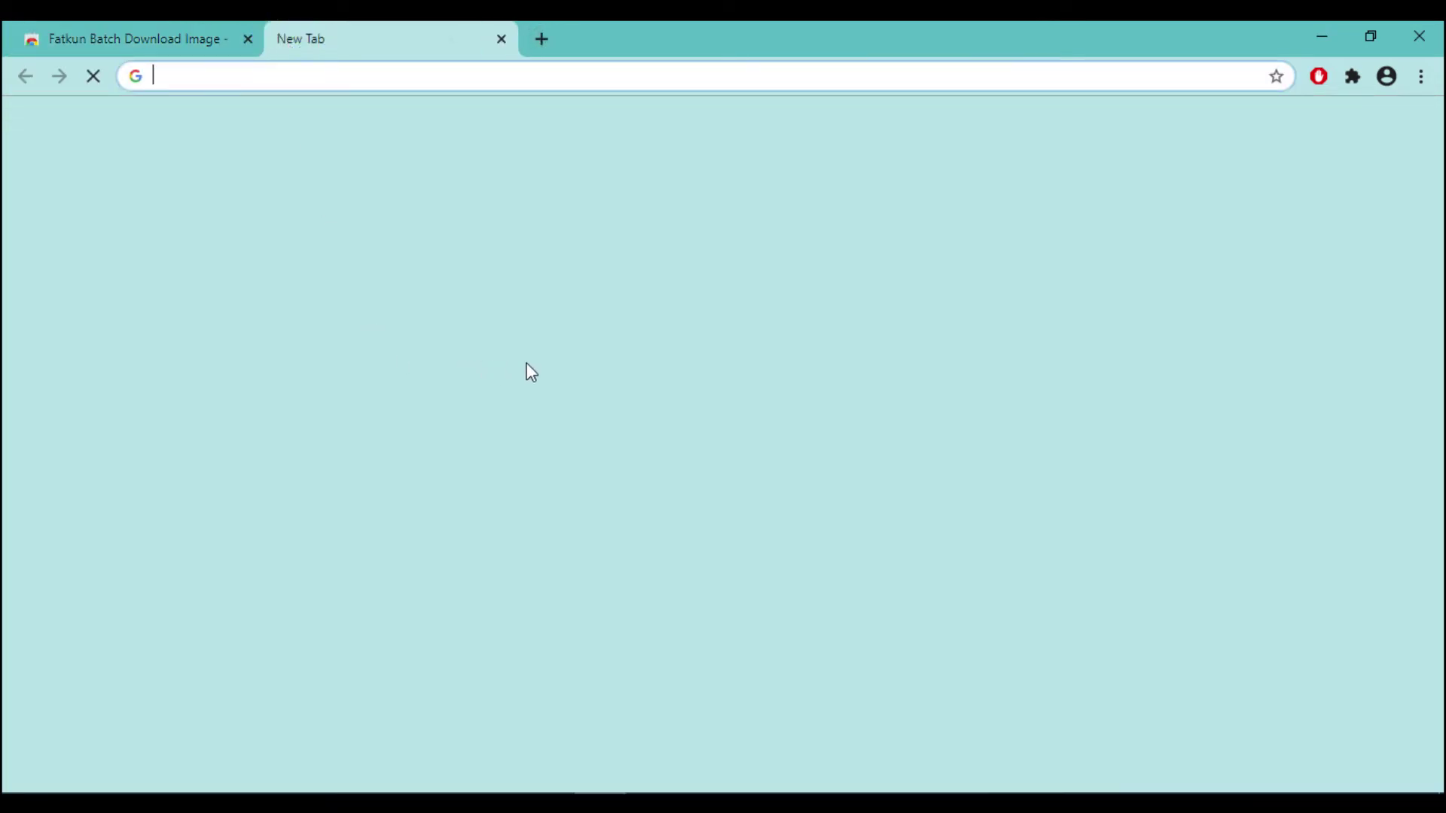
{"action": "left_click", "coordinate": [598, 439]}
{"action": "type", "text": "puppies"}
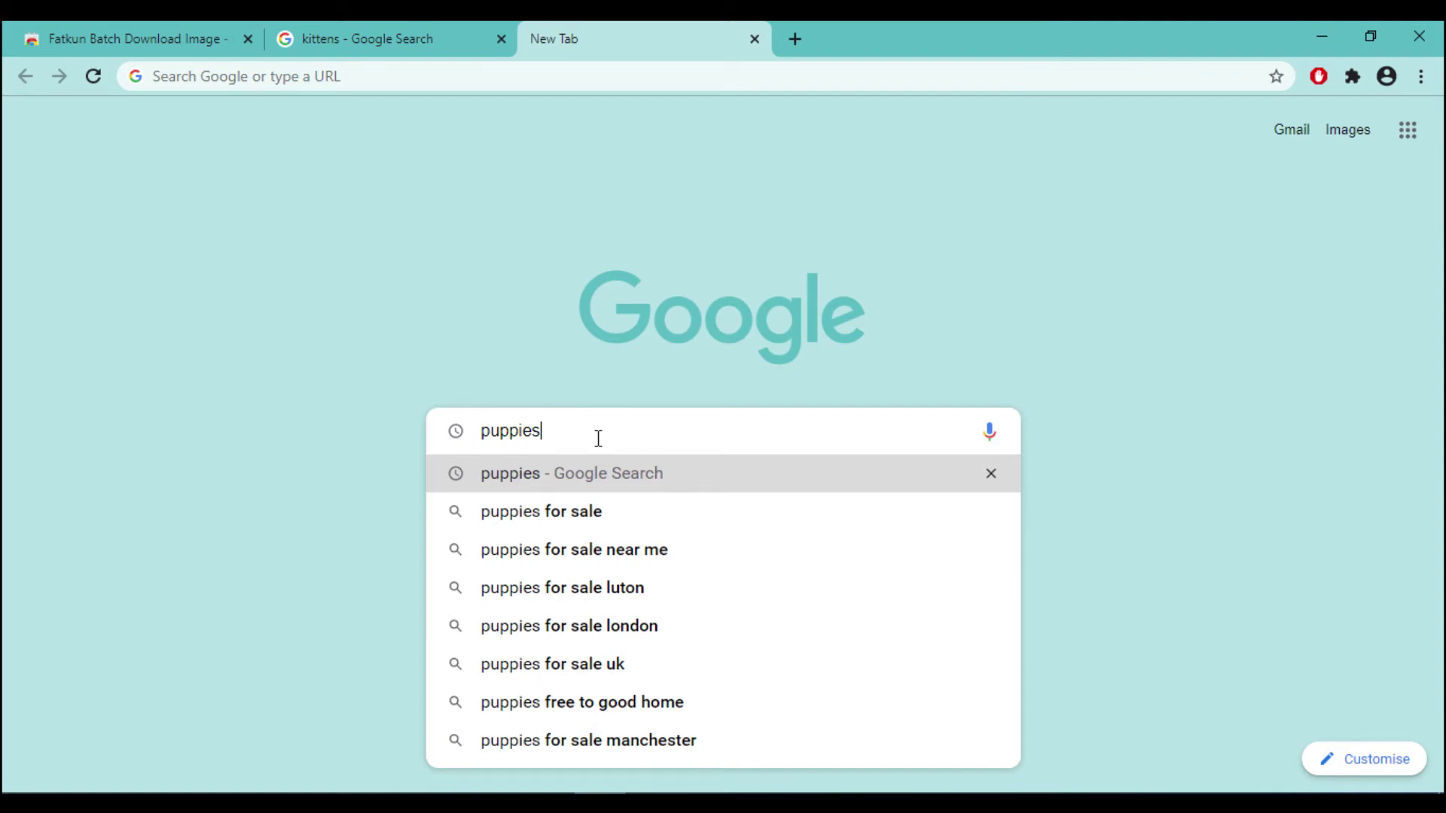
{"action": "key", "text": "Return"}
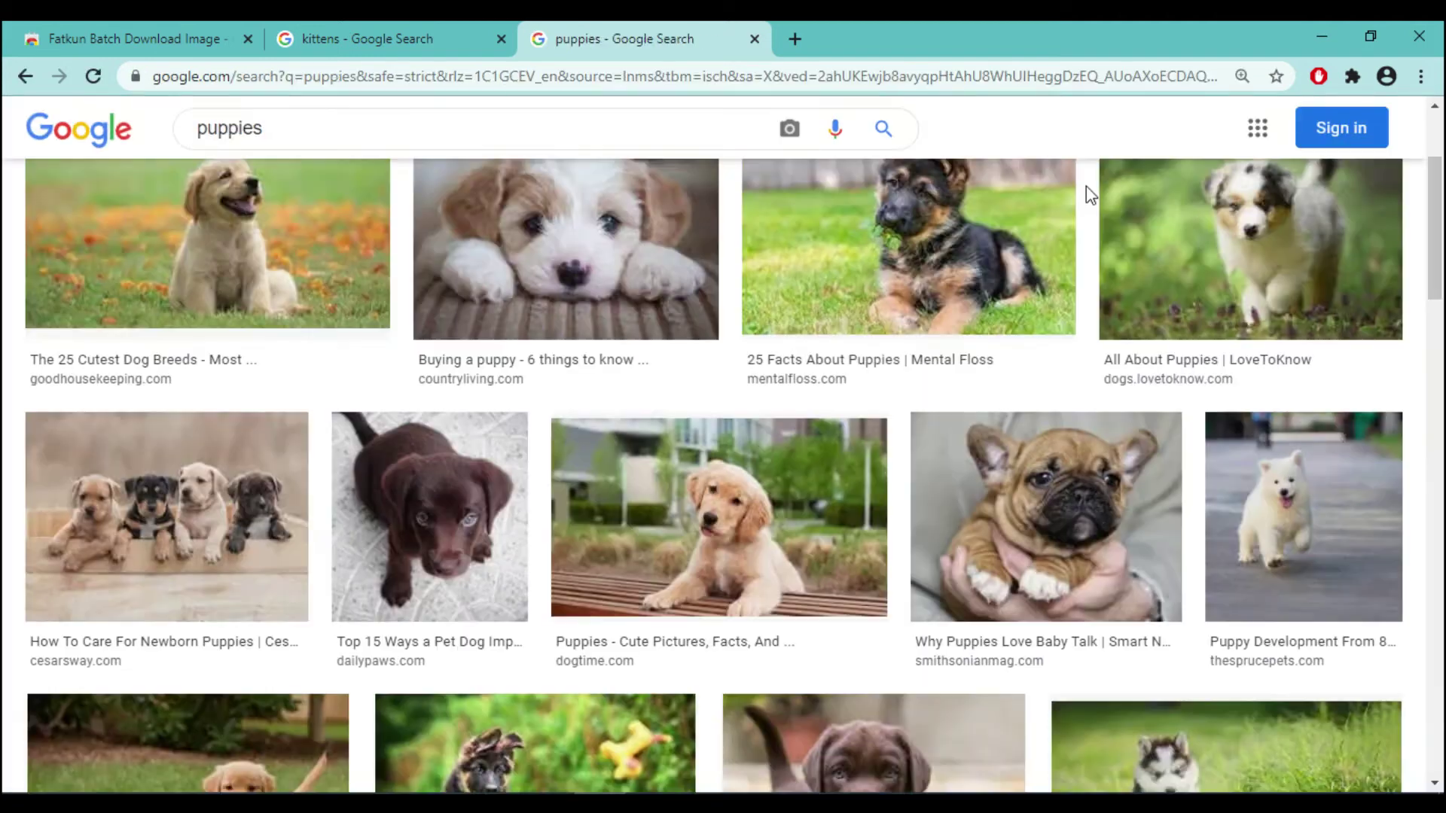
- Browse far down the puppies image results so that more pictures load on the page
{"action": "scroll", "coordinate": [1087, 187], "scroll_direction": "down", "scroll_amount": 6}
{"action": "scroll", "coordinate": [1071, 318], "scroll_direction": "down", "scroll_amount": 20}
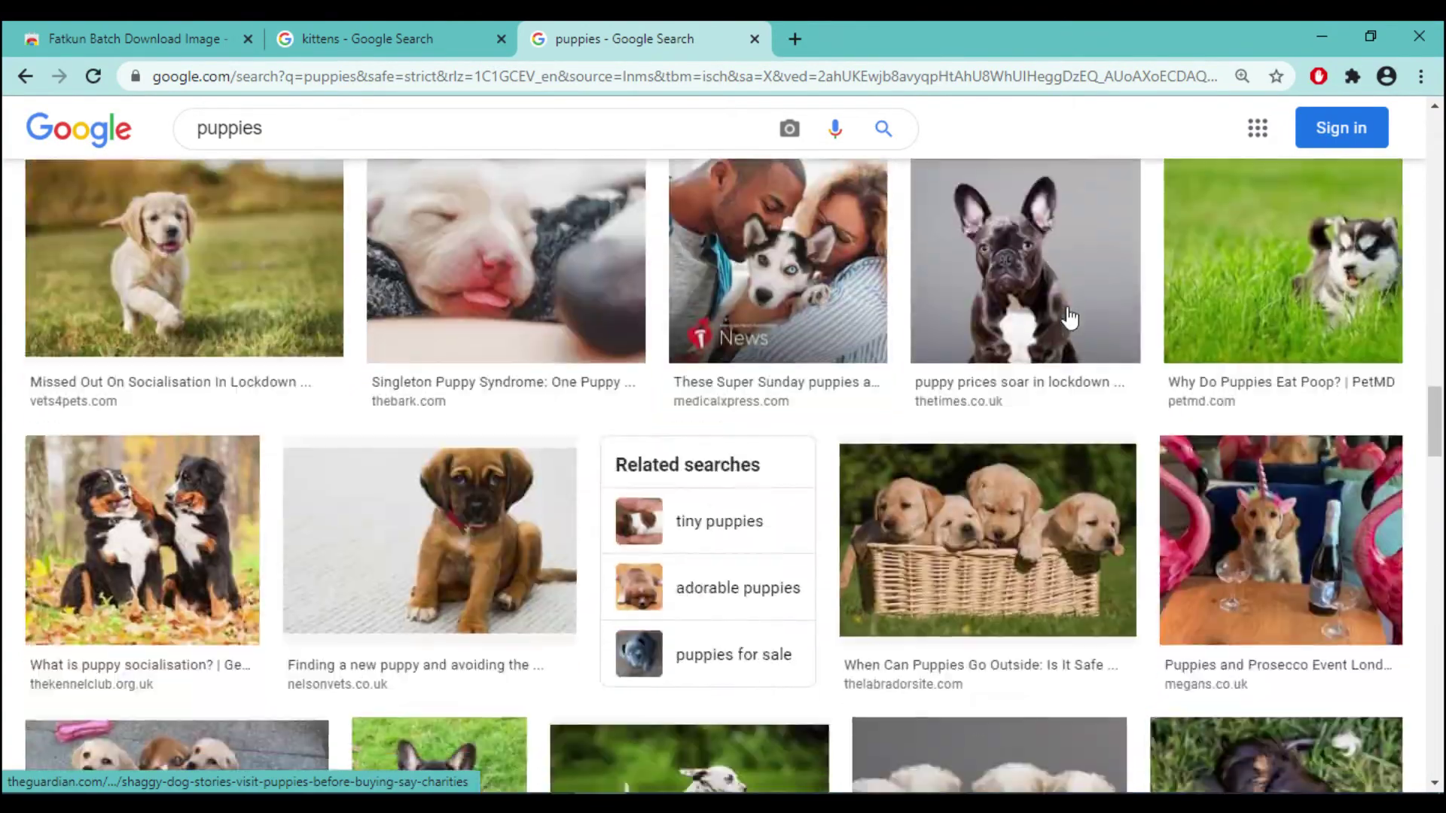
{"action": "scroll", "coordinate": [1071, 316], "scroll_direction": "down", "scroll_amount": 8}
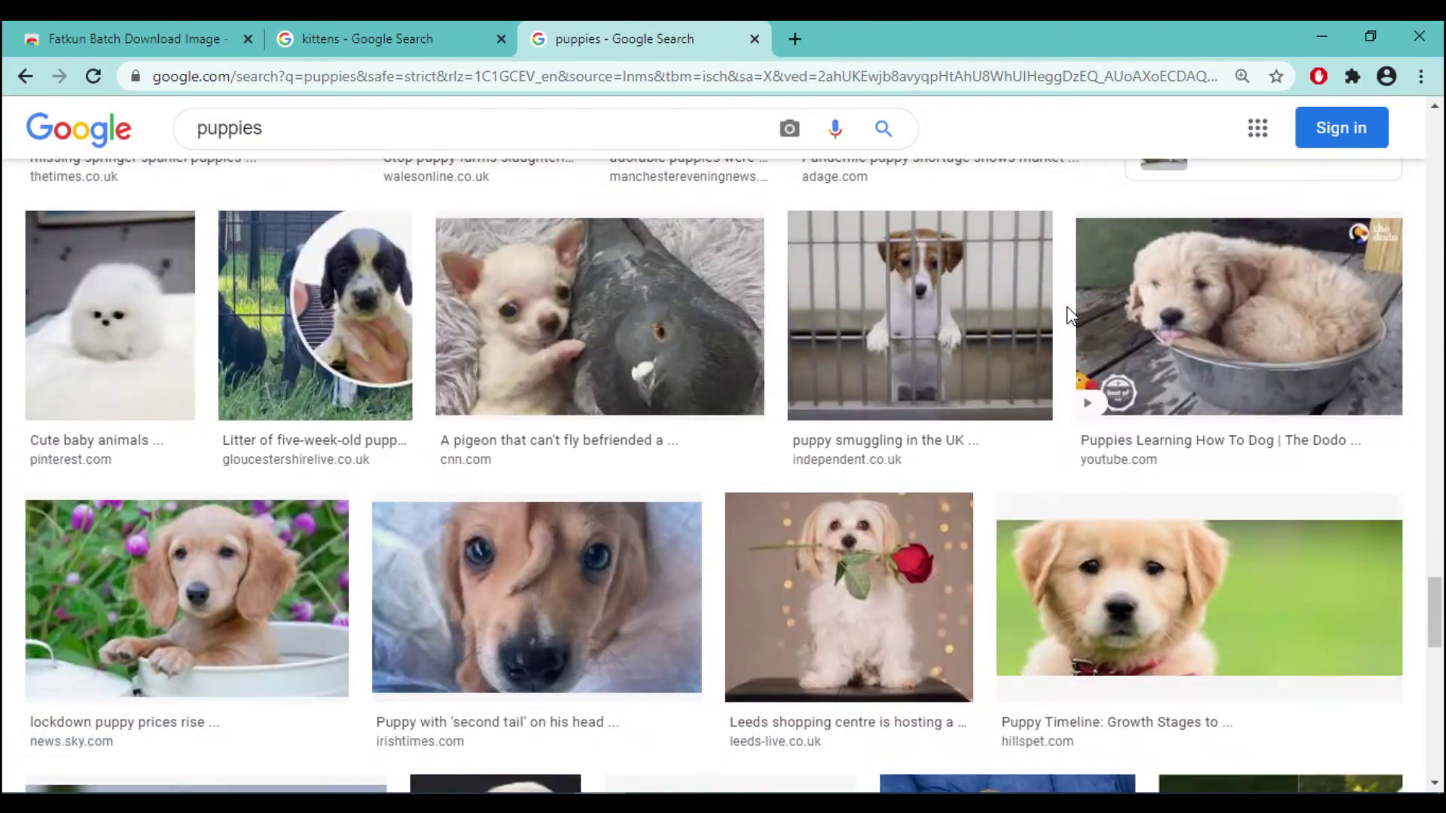
{"action": "scroll", "coordinate": [1070, 316], "scroll_direction": "up", "scroll_amount": 10}
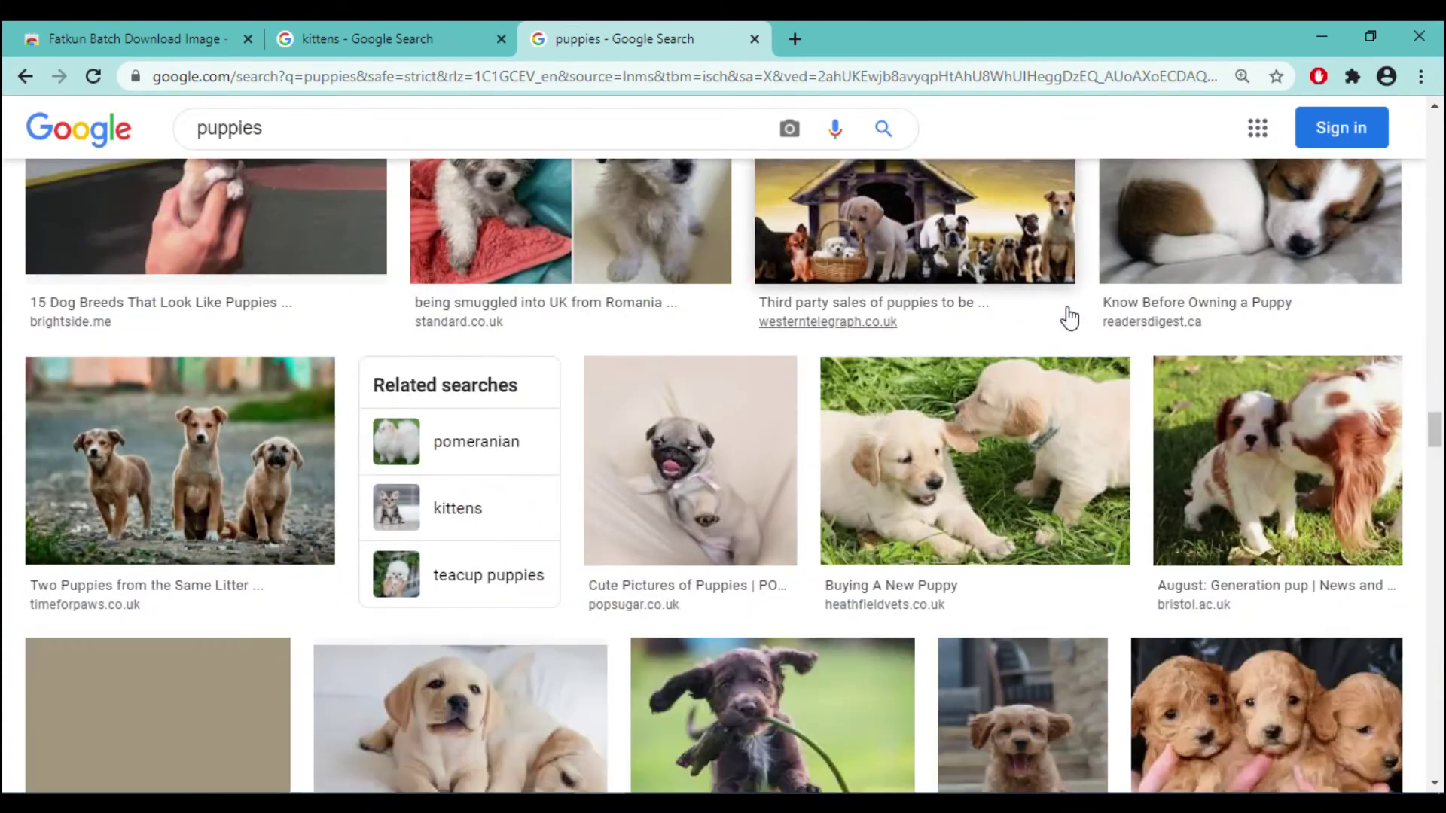
{"action": "scroll", "coordinate": [1070, 318], "scroll_direction": "down", "scroll_amount": 15}
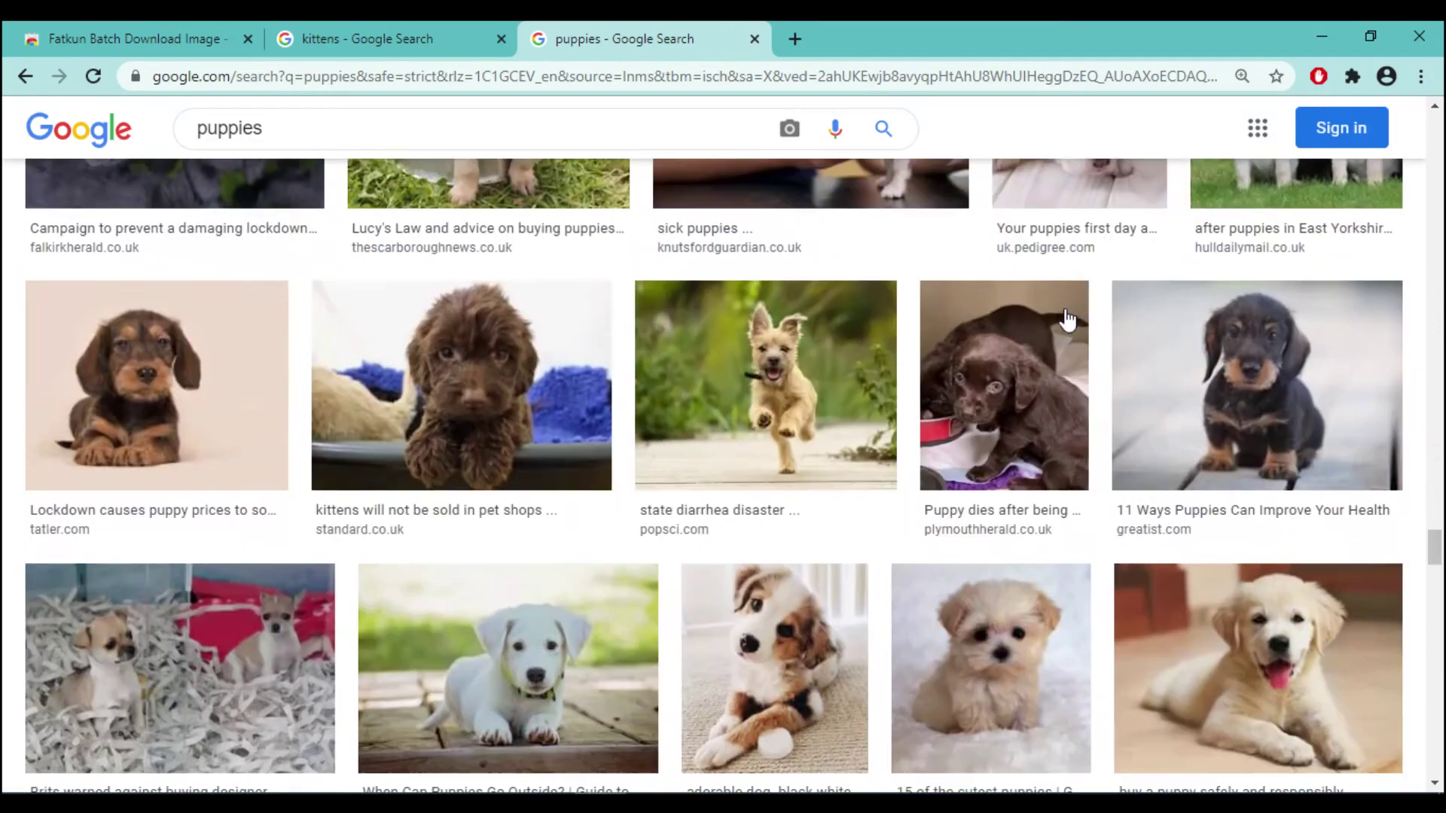
{"action": "scroll", "coordinate": [1068, 320], "scroll_direction": "down", "scroll_amount": 20}
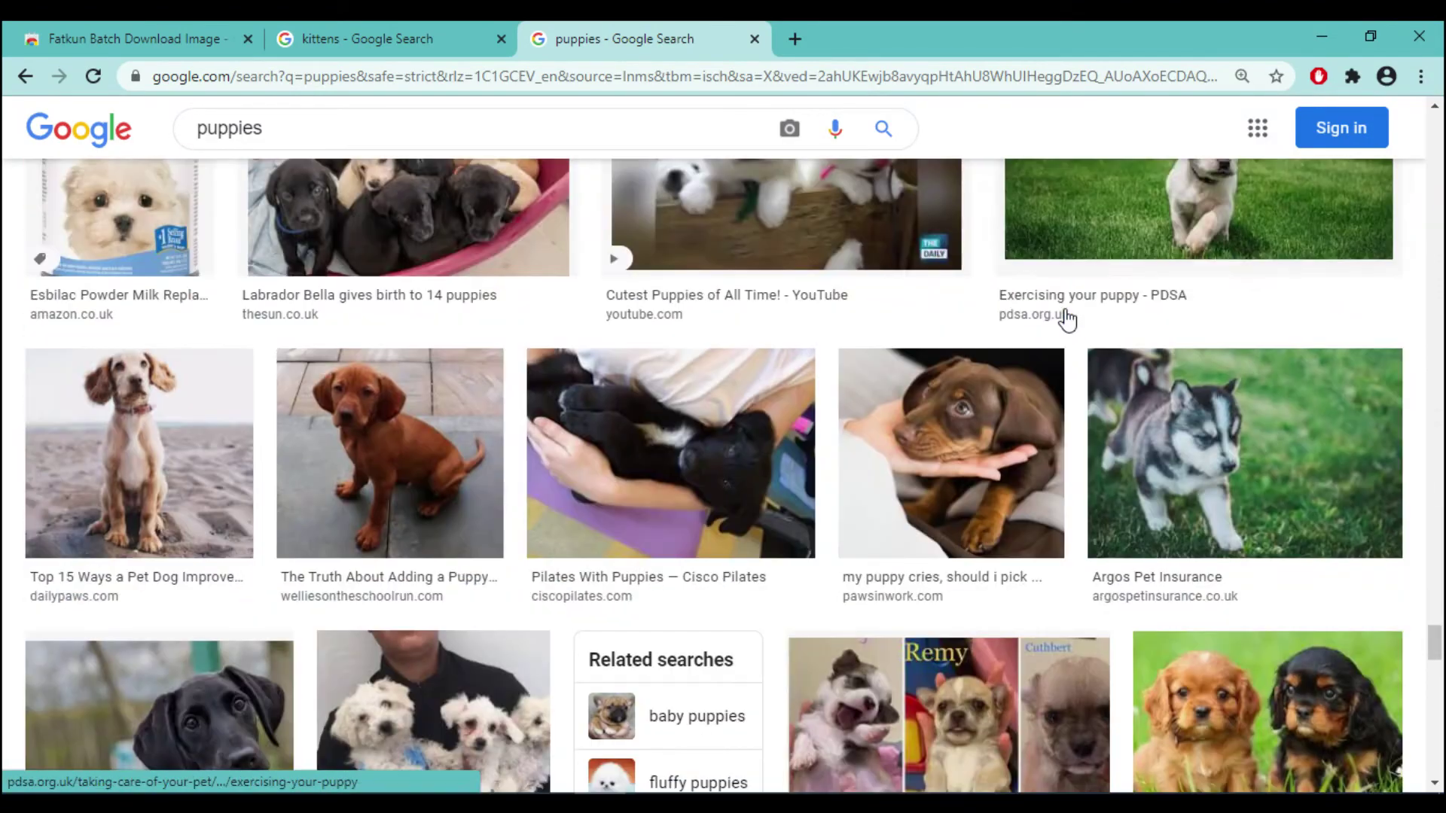
{"action": "scroll", "coordinate": [1068, 320], "scroll_direction": "down", "scroll_amount": 15}
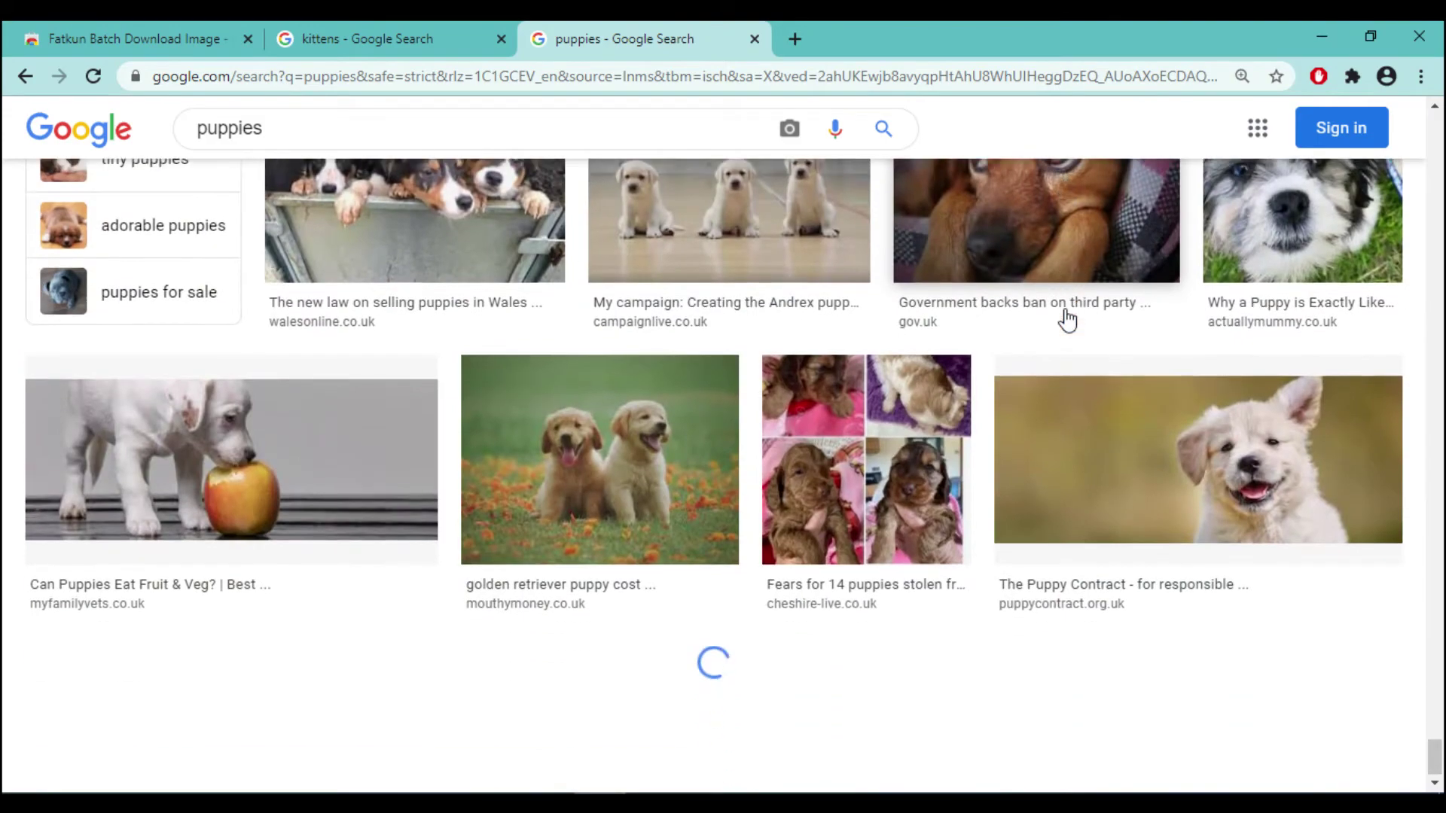
{"action": "scroll", "coordinate": [1068, 320], "scroll_direction": "down", "scroll_amount": 10}
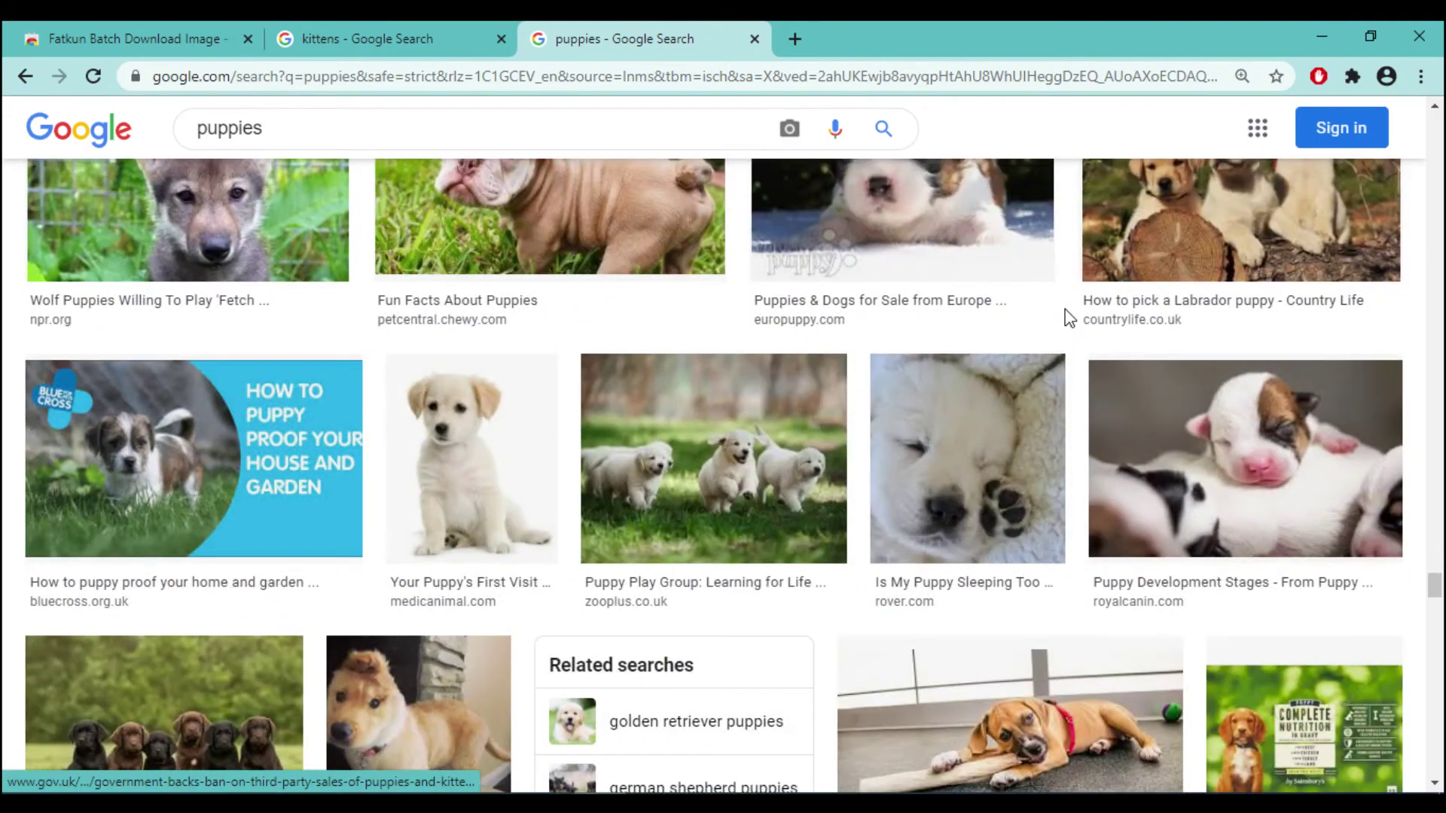
{"action": "scroll", "coordinate": [1065, 308], "scroll_direction": "down", "scroll_amount": 8}
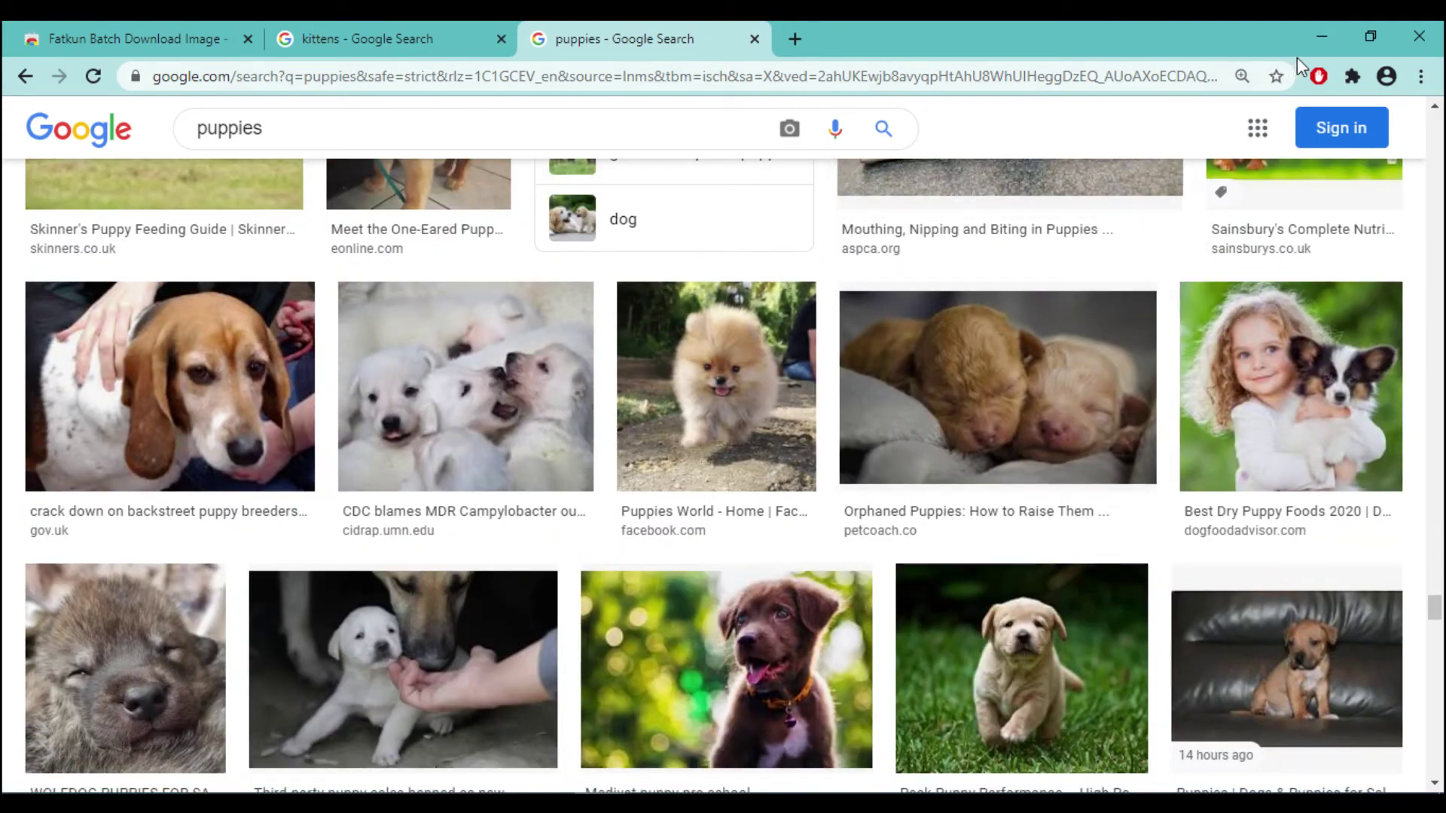
- Collect the current tab's images with Fatkun Batch Download Image, choose English as the page translation and close the translation prompt
{"action": "left_click", "coordinate": [1352, 76]}
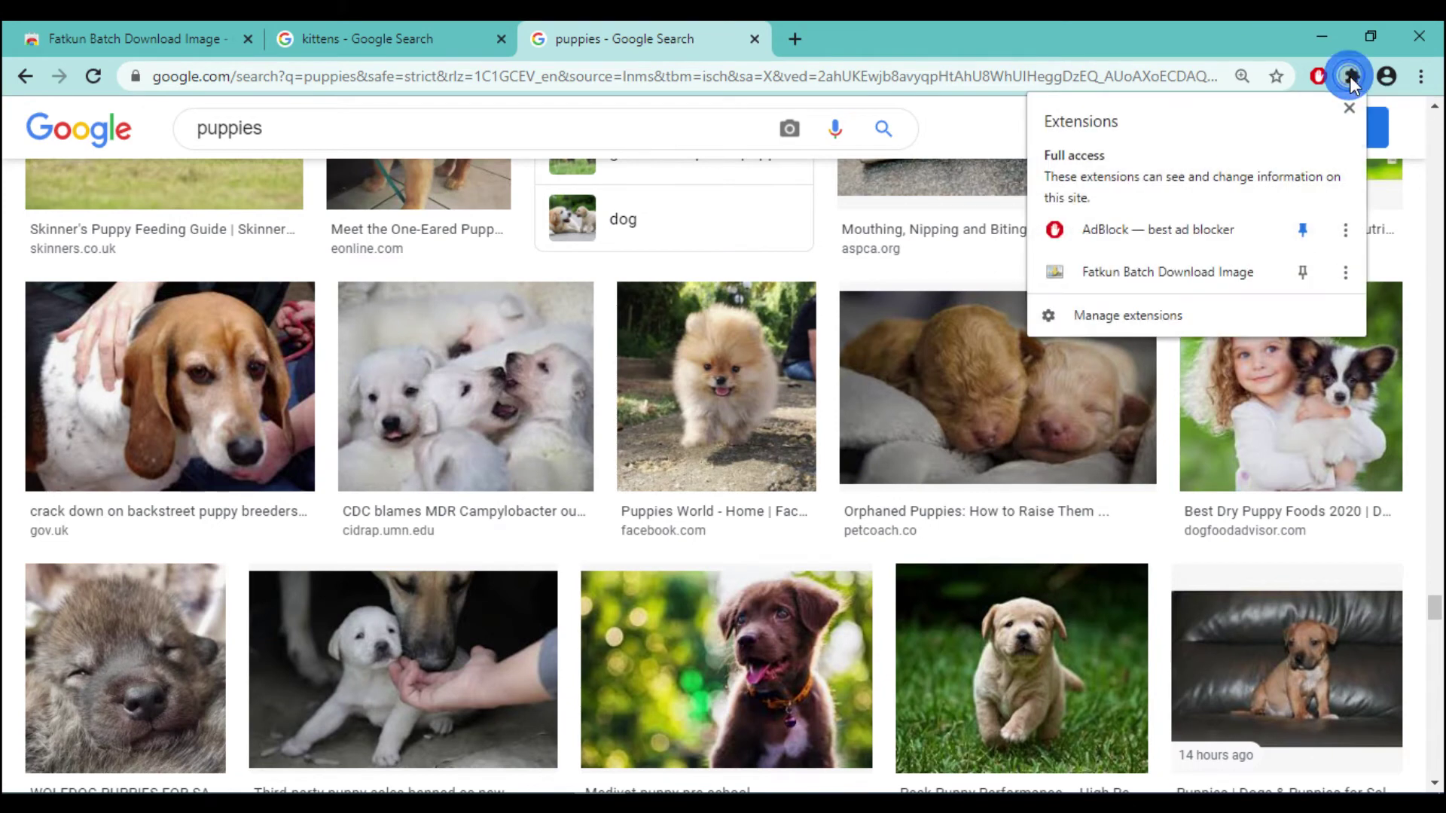
{"action": "left_click", "coordinate": [1158, 273]}
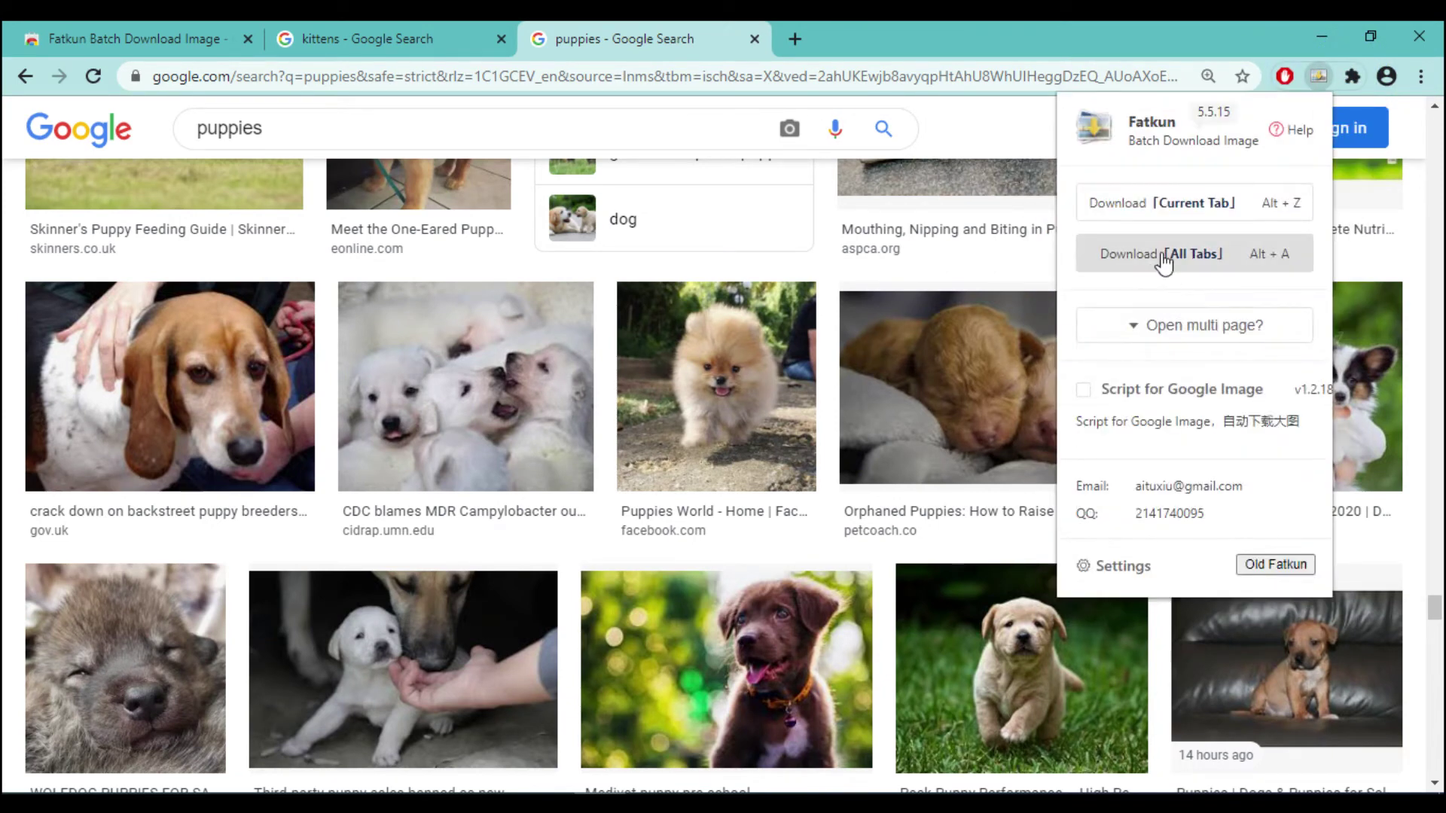
{"action": "left_click", "coordinate": [1153, 213]}
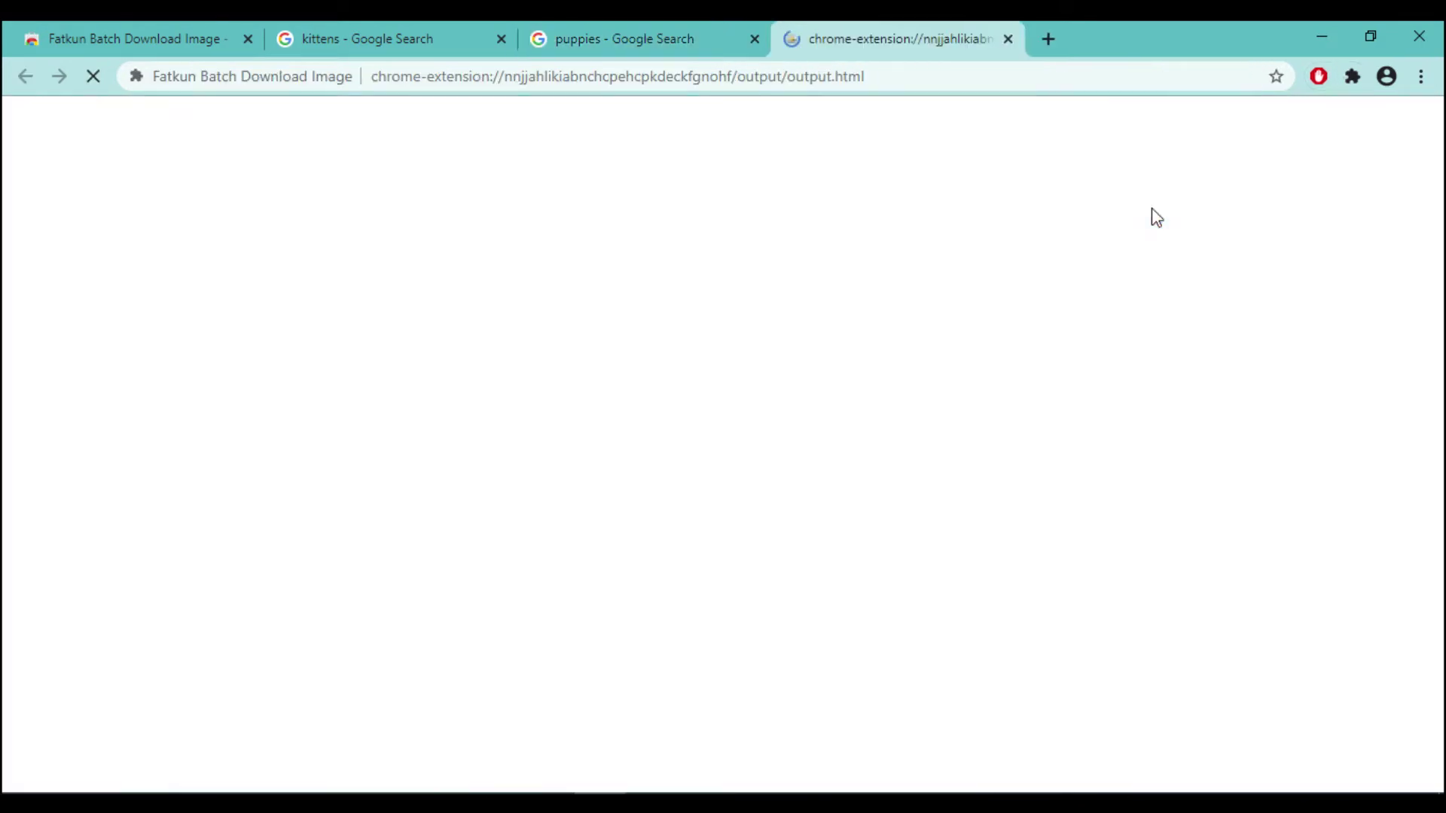
{"action": "left_click", "coordinate": [1162, 120]}
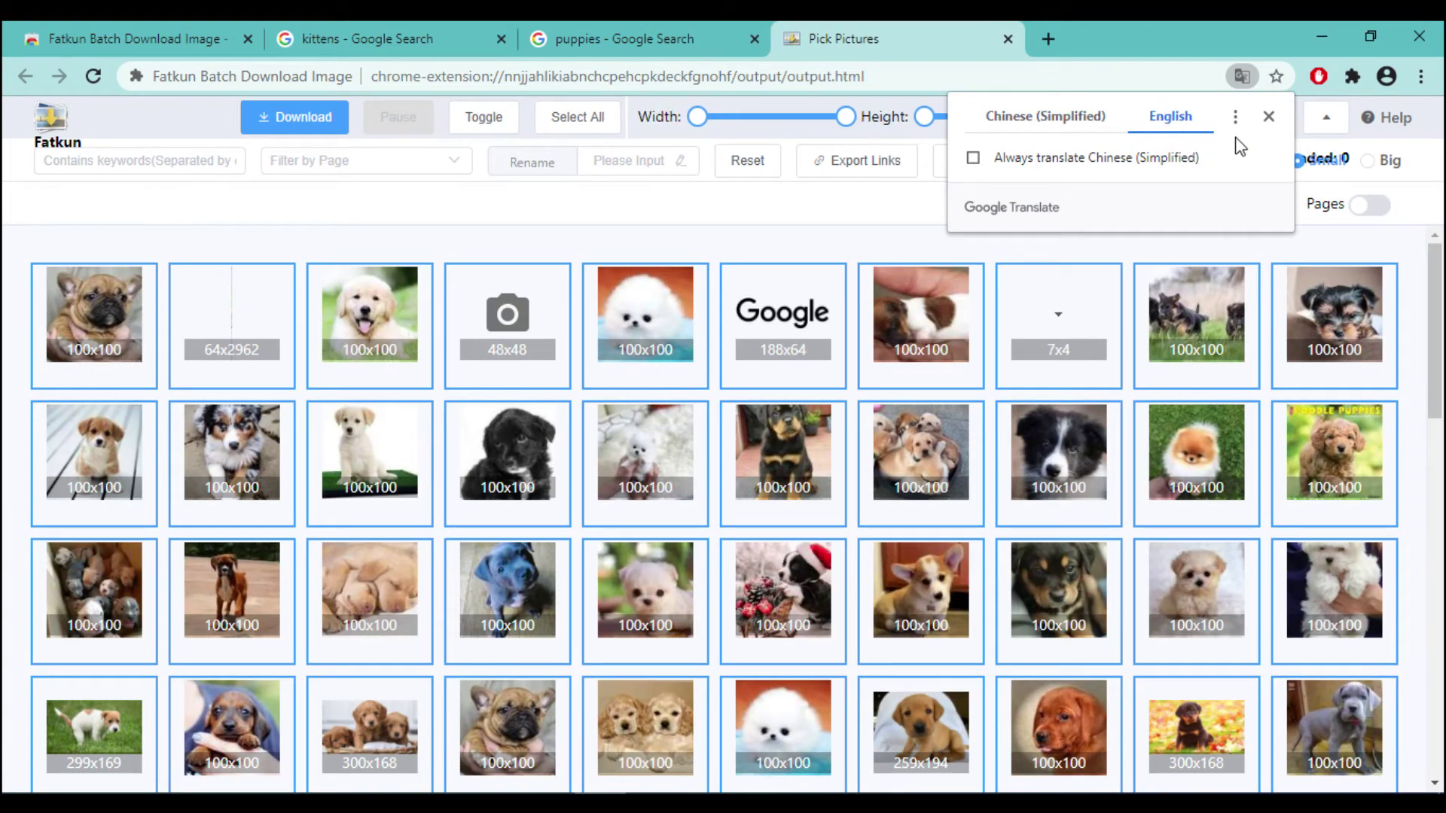
{"action": "left_click", "coordinate": [1268, 116]}
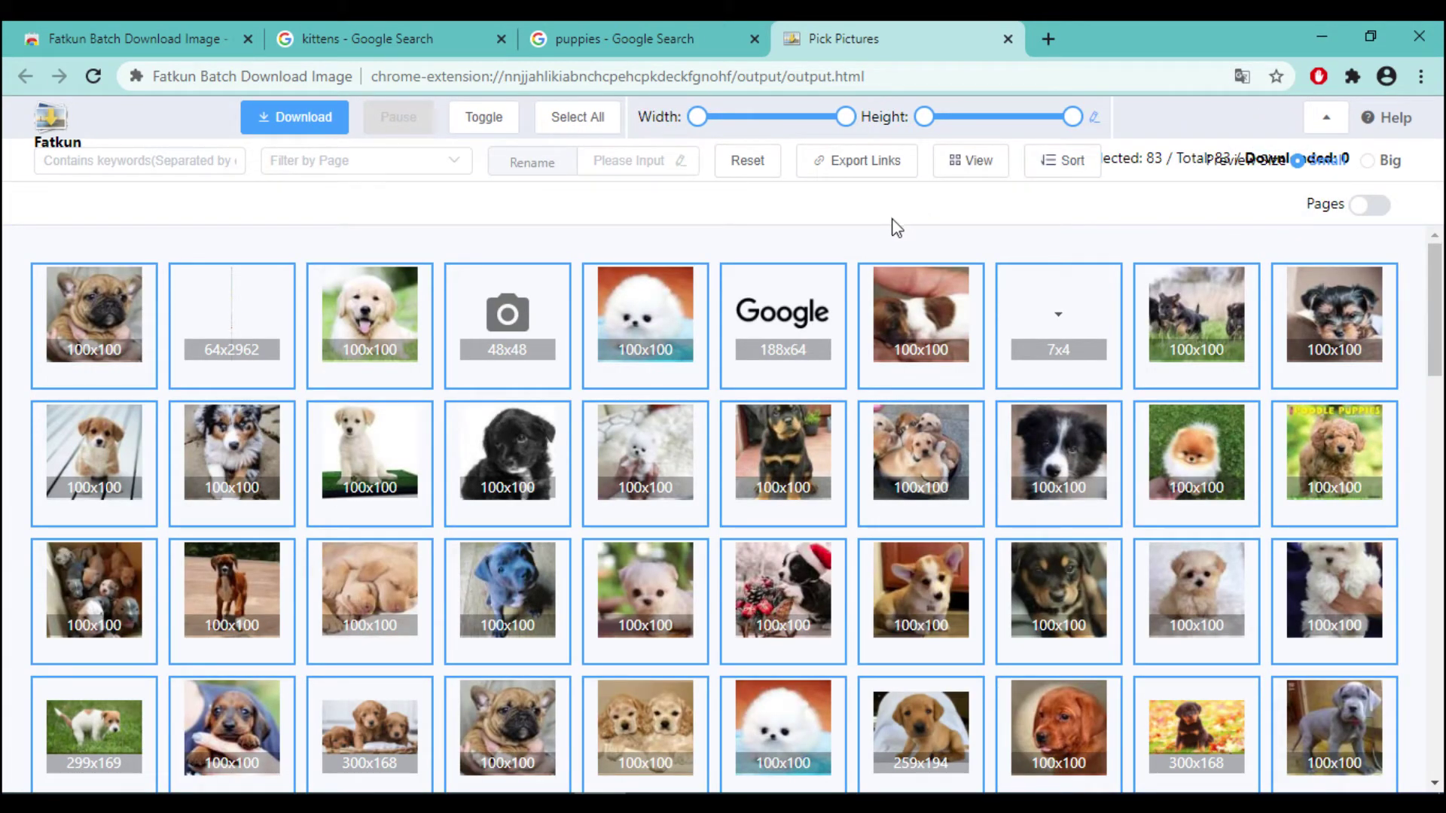
- Raise the minimum width filter slightly to leave the narrowest images out of the collected pictures
{"action": "scroll", "coordinate": [633, 238], "scroll_direction": "down", "scroll_amount": 5}
{"action": "scroll", "coordinate": [632, 240], "scroll_direction": "down", "scroll_amount": 5}
{"action": "scroll", "coordinate": [633, 240], "scroll_direction": "up", "scroll_amount": 10}
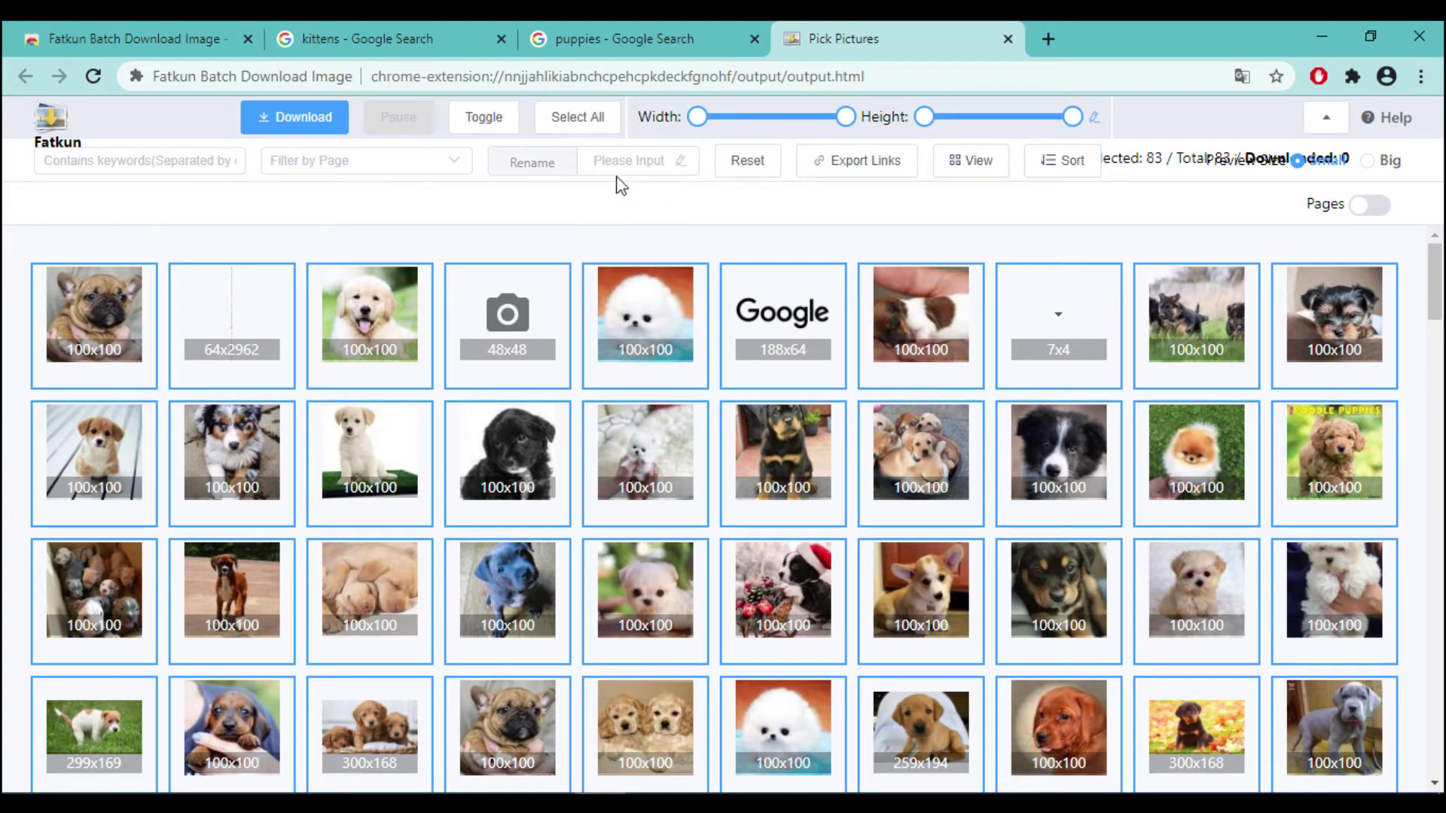
{"action": "mouse_move", "coordinate": [698, 116]}
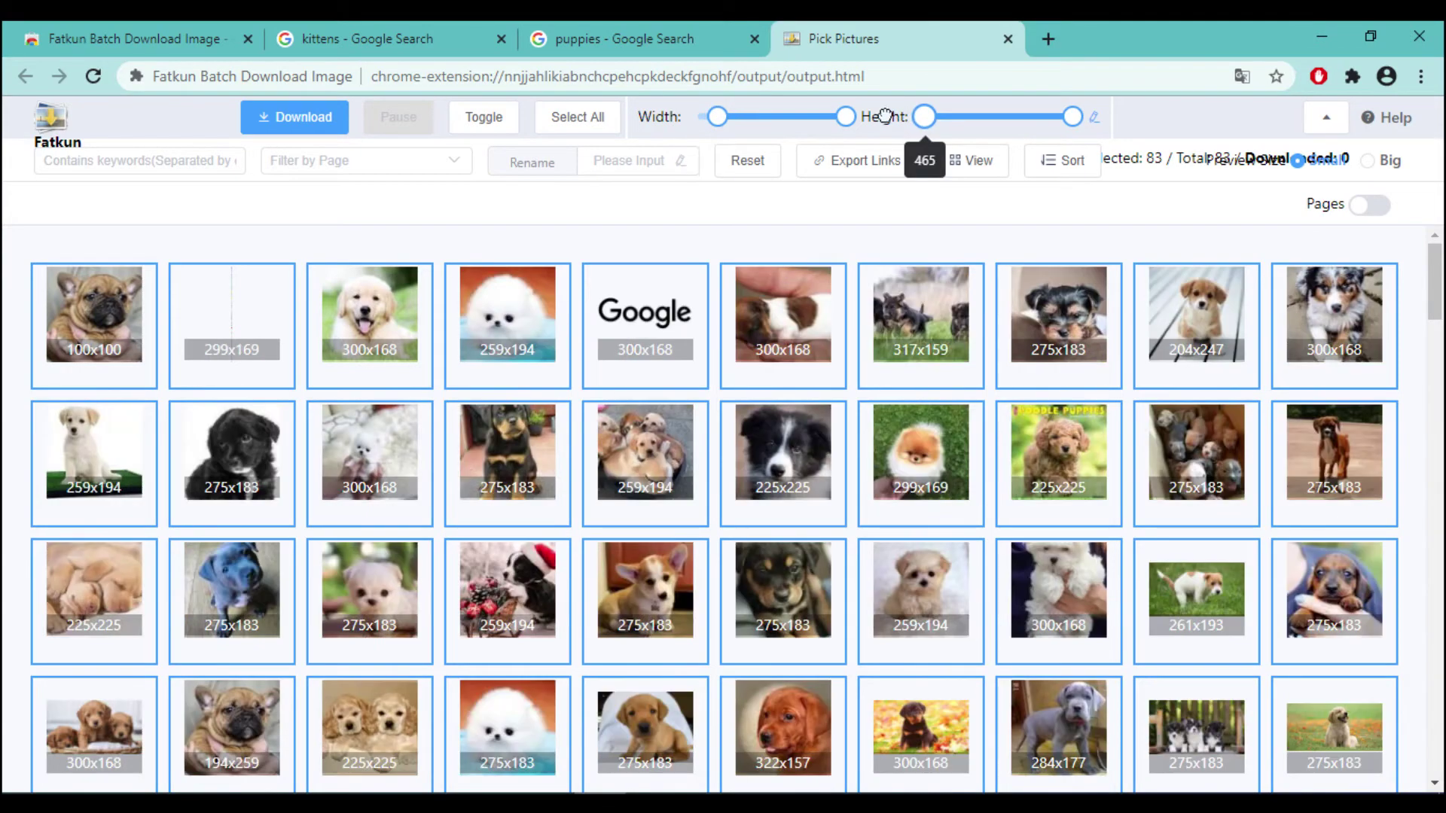
{"action": "left_click", "coordinate": [716, 118]}
{"action": "mouse_move", "coordinate": [717, 116]}
{"action": "left_mouse_down"}
{"action": "mouse_move", "coordinate": [683, 114]}
{"action": "mouse_move", "coordinate": [725, 117]}
{"action": "left_mouse_up"}
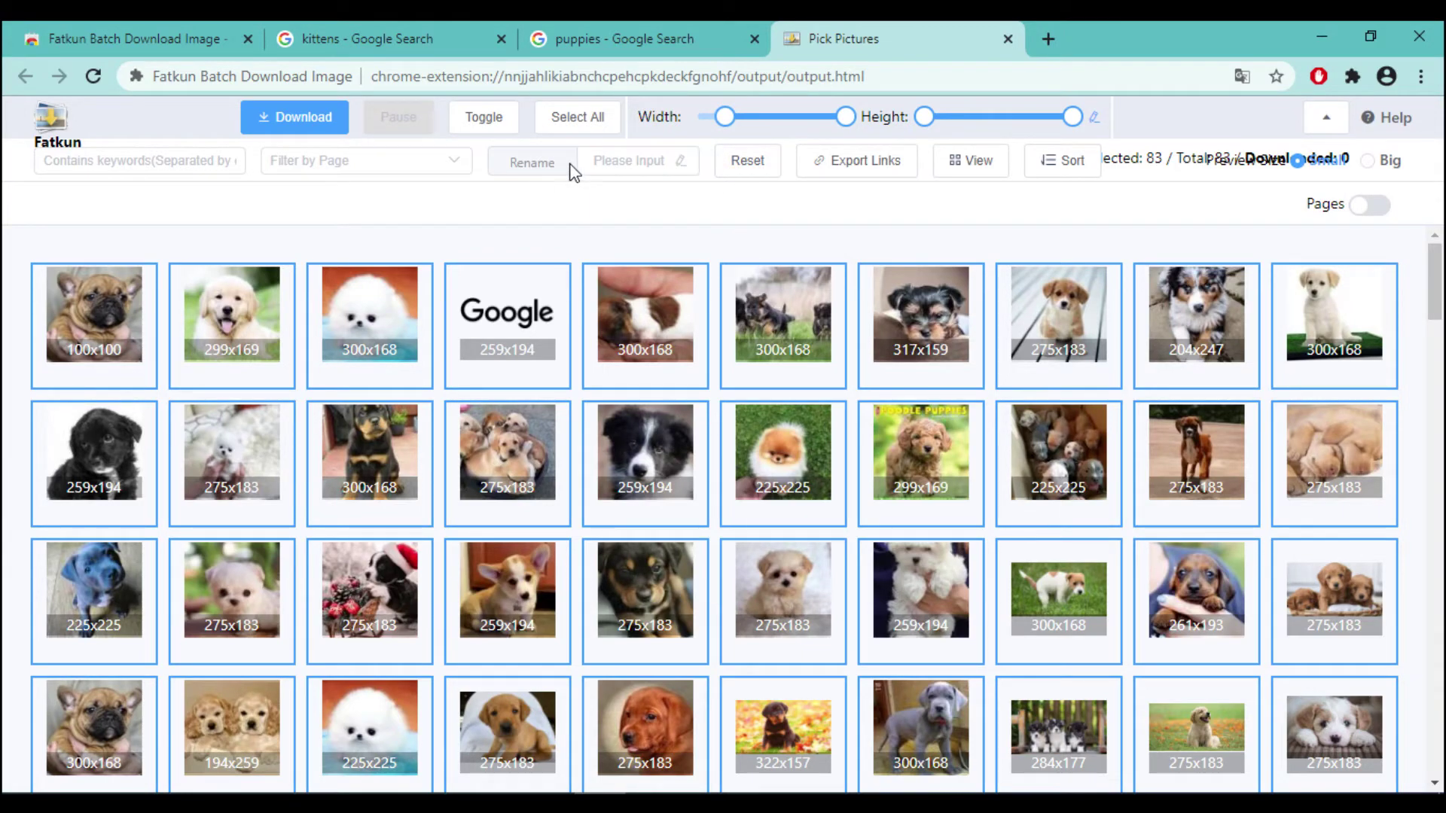
- Set the rename pattern to kitten_{NO001}.{EXT}, switch renaming on and close the Rename dialog
{"action": "left_click", "coordinate": [598, 161]}
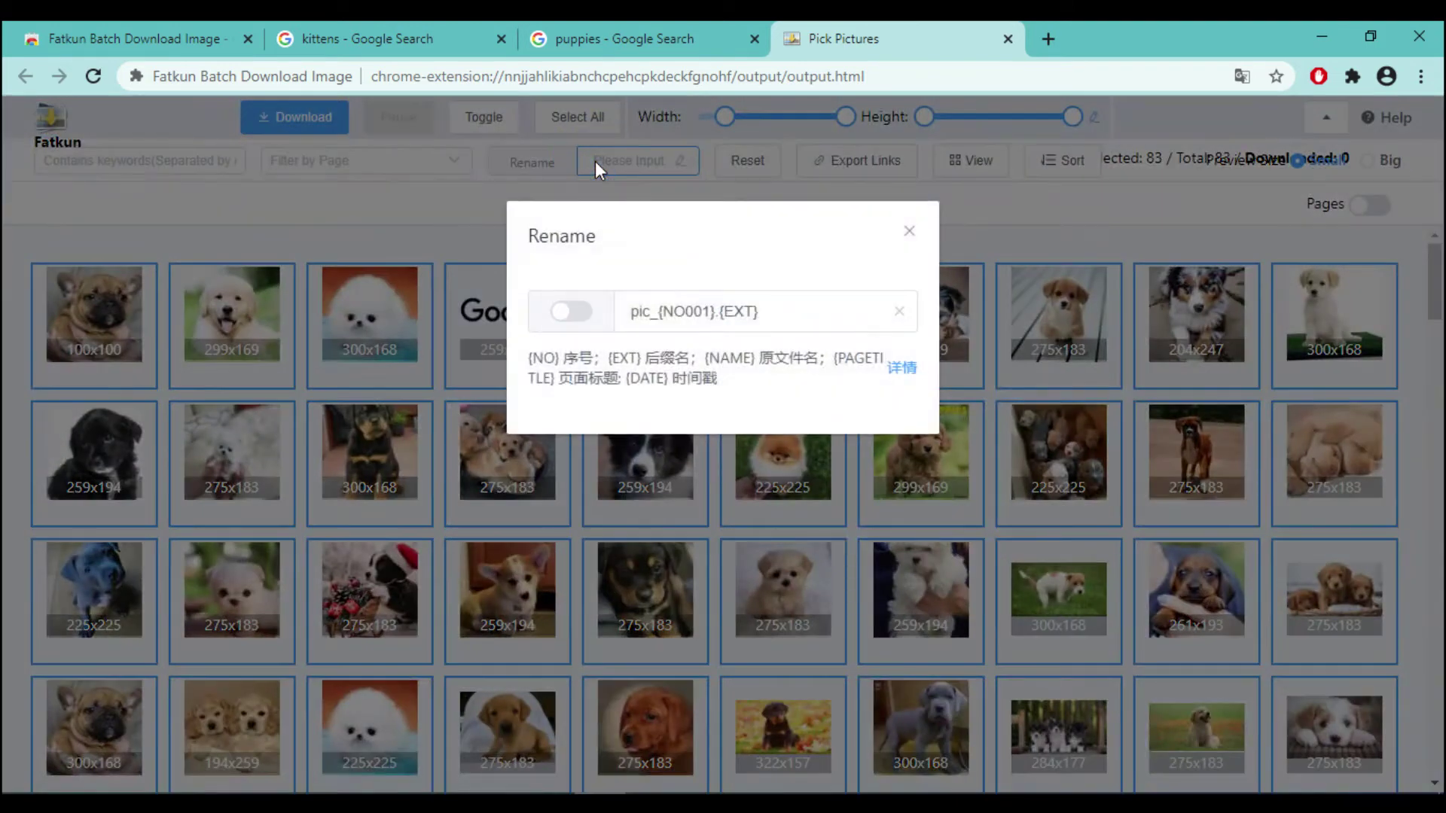
{"action": "left_click", "coordinate": [703, 310]}
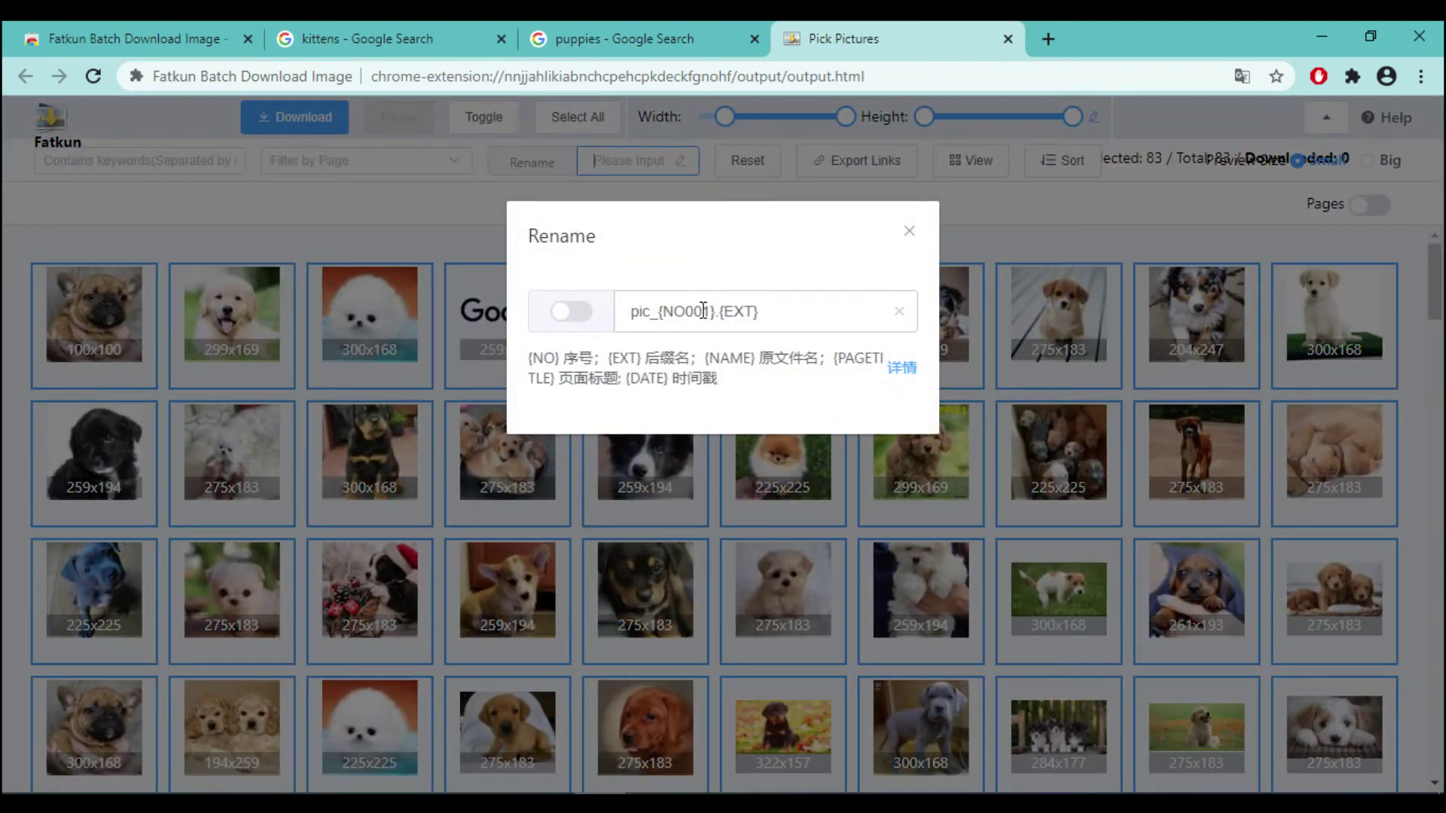
{"action": "left_click", "coordinate": [650, 312]}
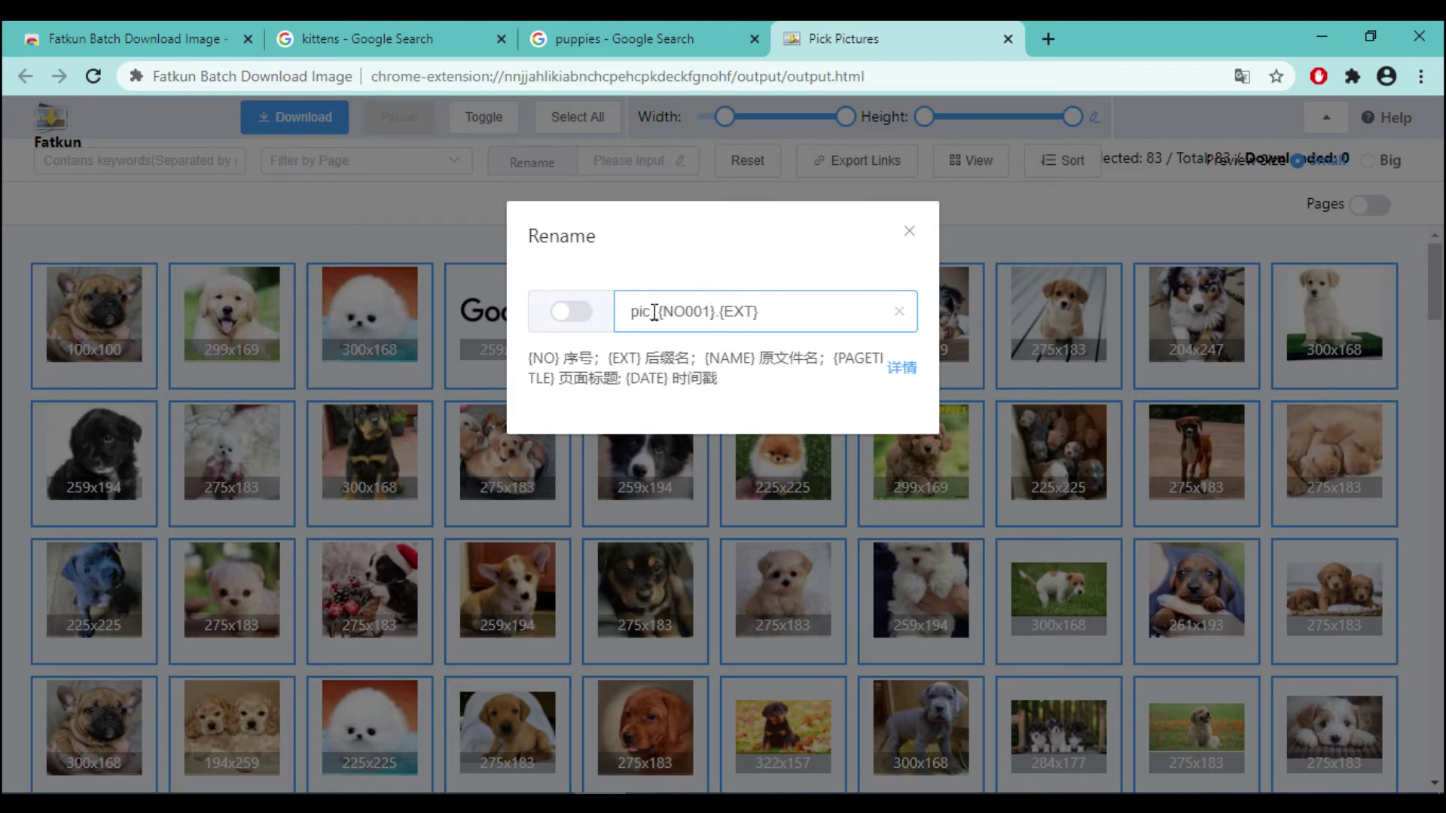
{"action": "key", "text": "BackSpace"}
{"action": "key", "text": "BackSpace"}
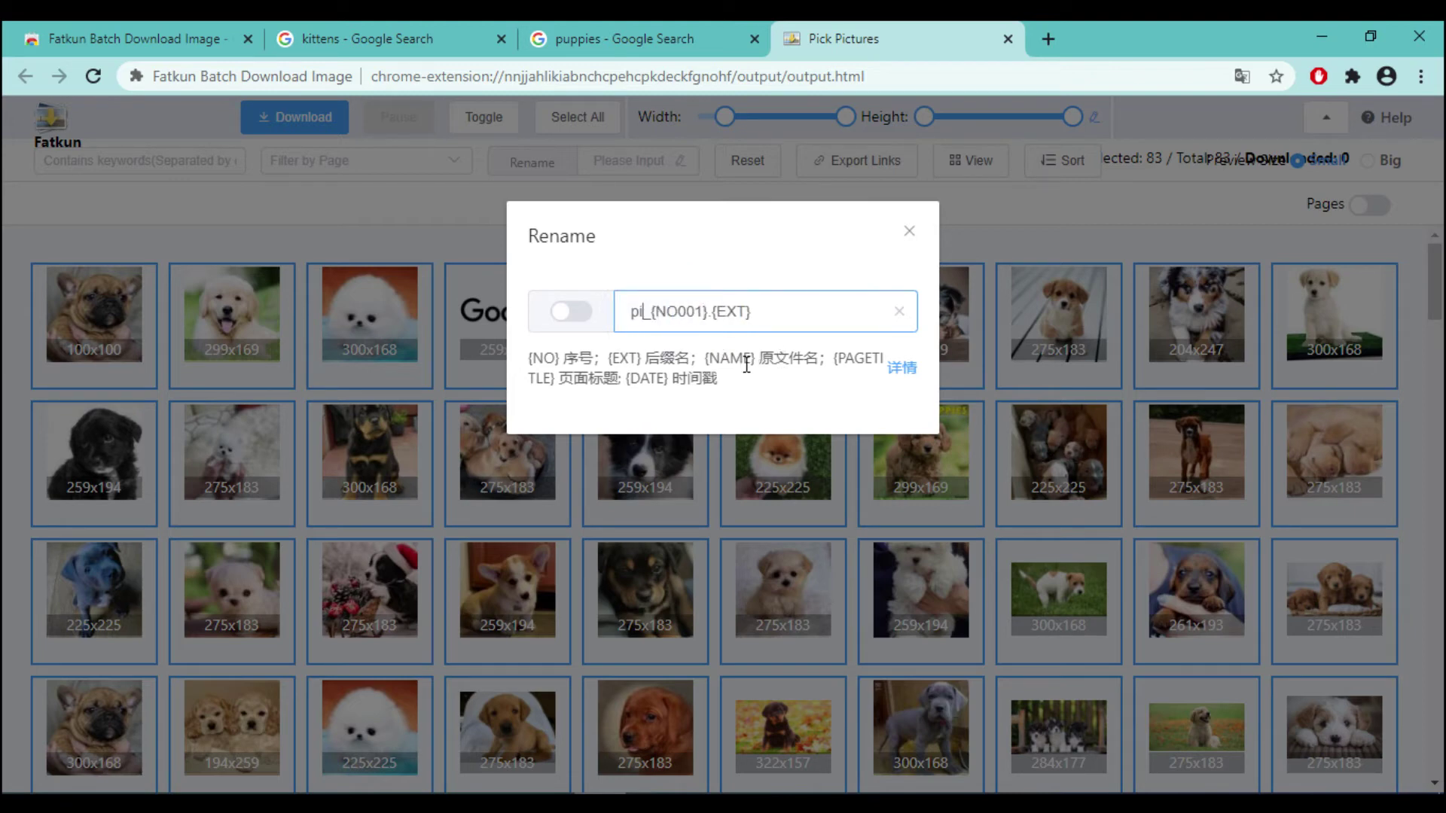
{"action": "type", "text": "kitt"}
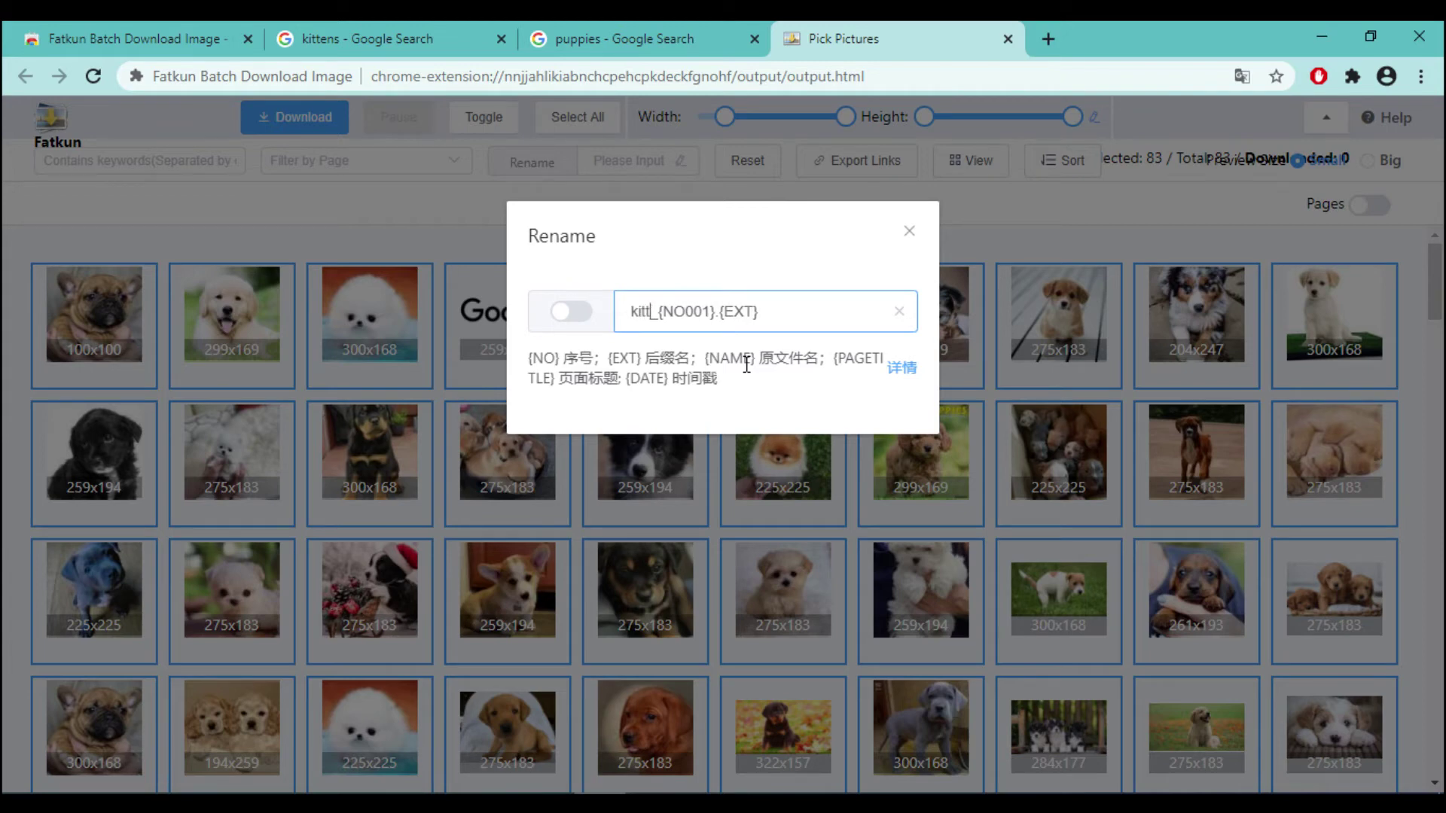
{"action": "type", "text": "en"}
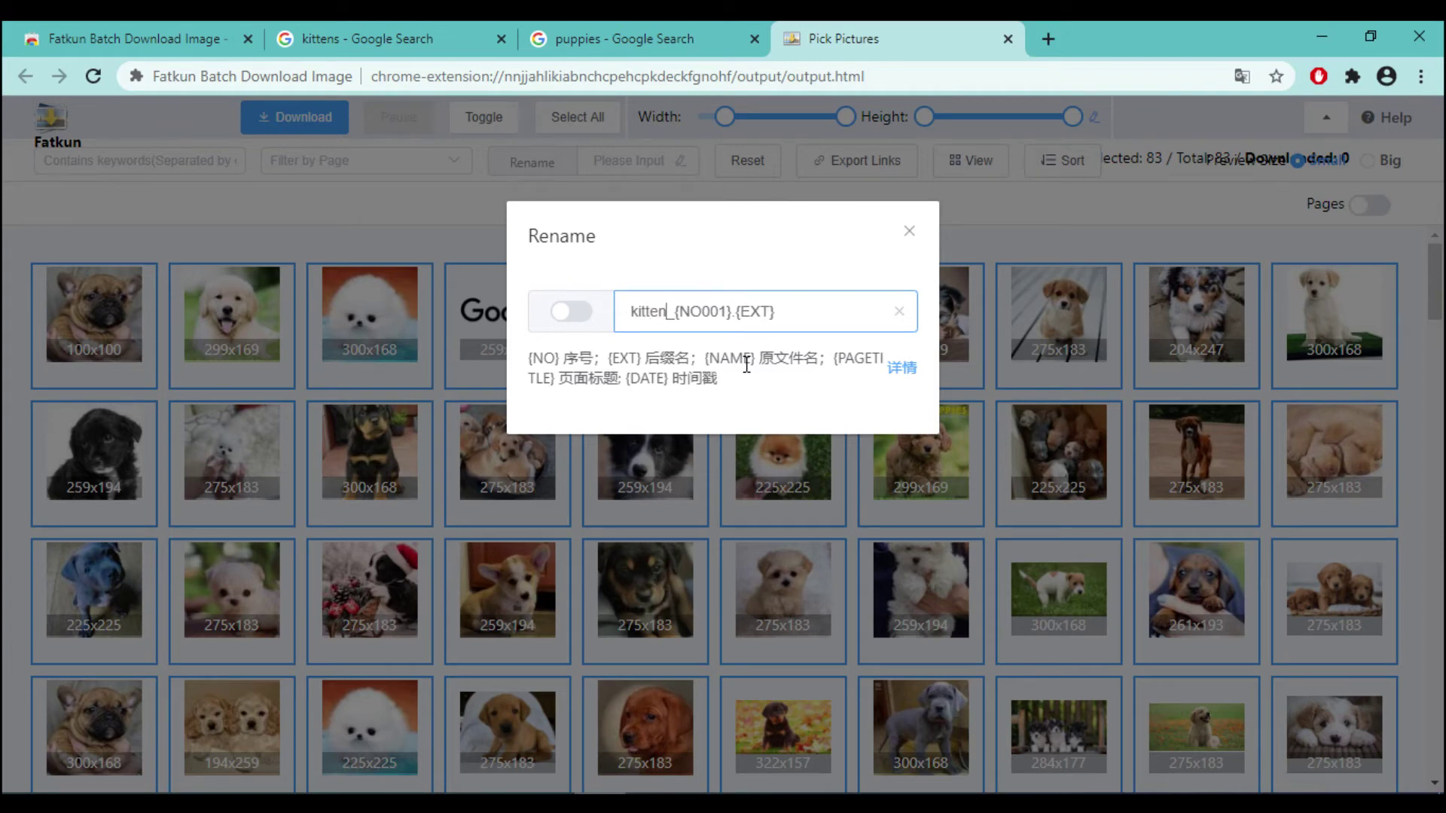
{"action": "left_click", "coordinate": [566, 315]}
{"action": "left_click", "coordinate": [910, 233]}
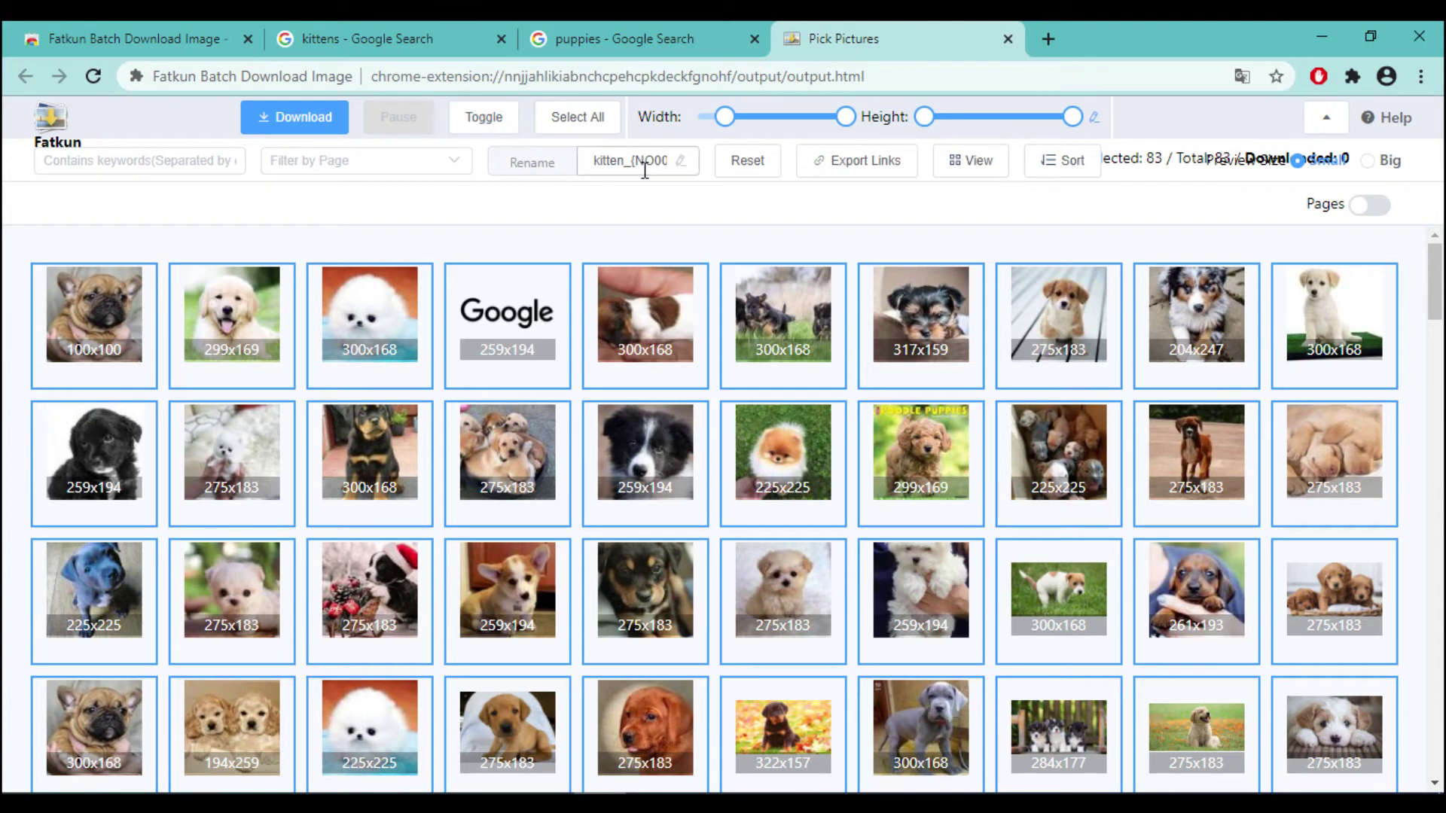
- Deselect the Google logo and a handful of puppy pictures throughout the image grid
{"action": "left_click", "coordinate": [525, 299]}
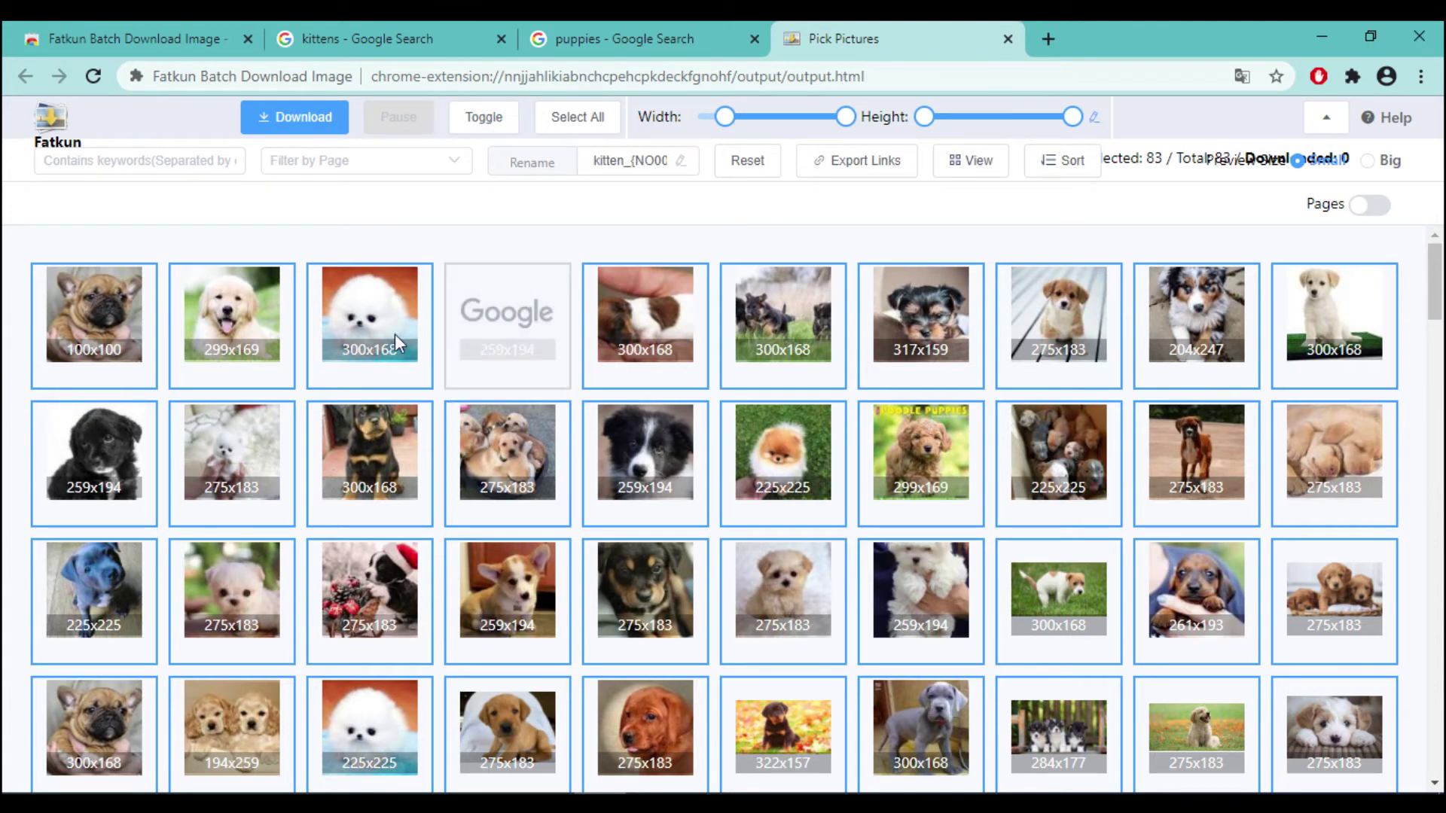
{"action": "scroll", "coordinate": [756, 609], "scroll_direction": "down", "scroll_amount": 5}
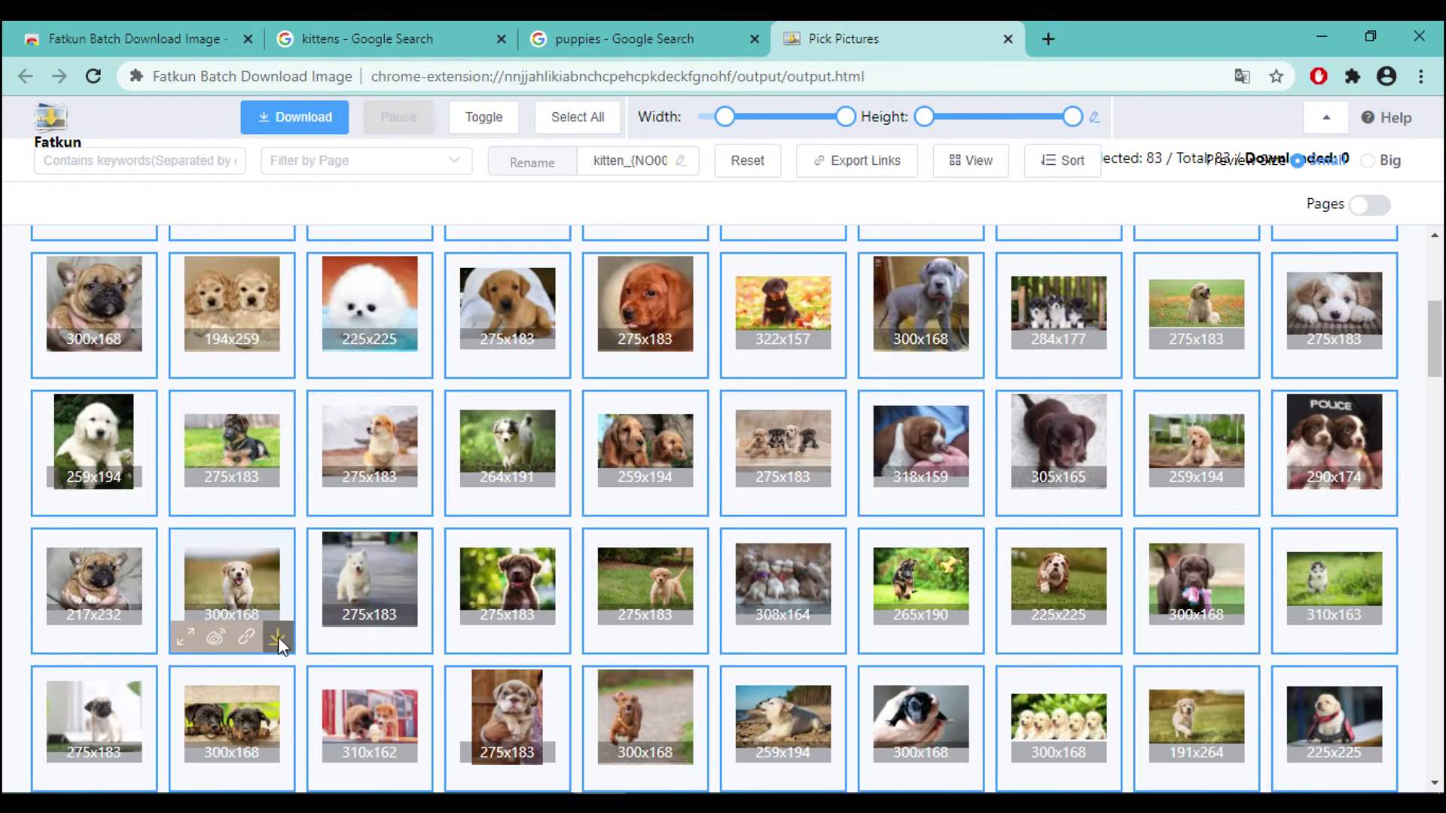
{"action": "scroll", "coordinate": [278, 636], "scroll_direction": "down", "scroll_amount": 15}
{"action": "left_click", "coordinate": [1054, 413]}
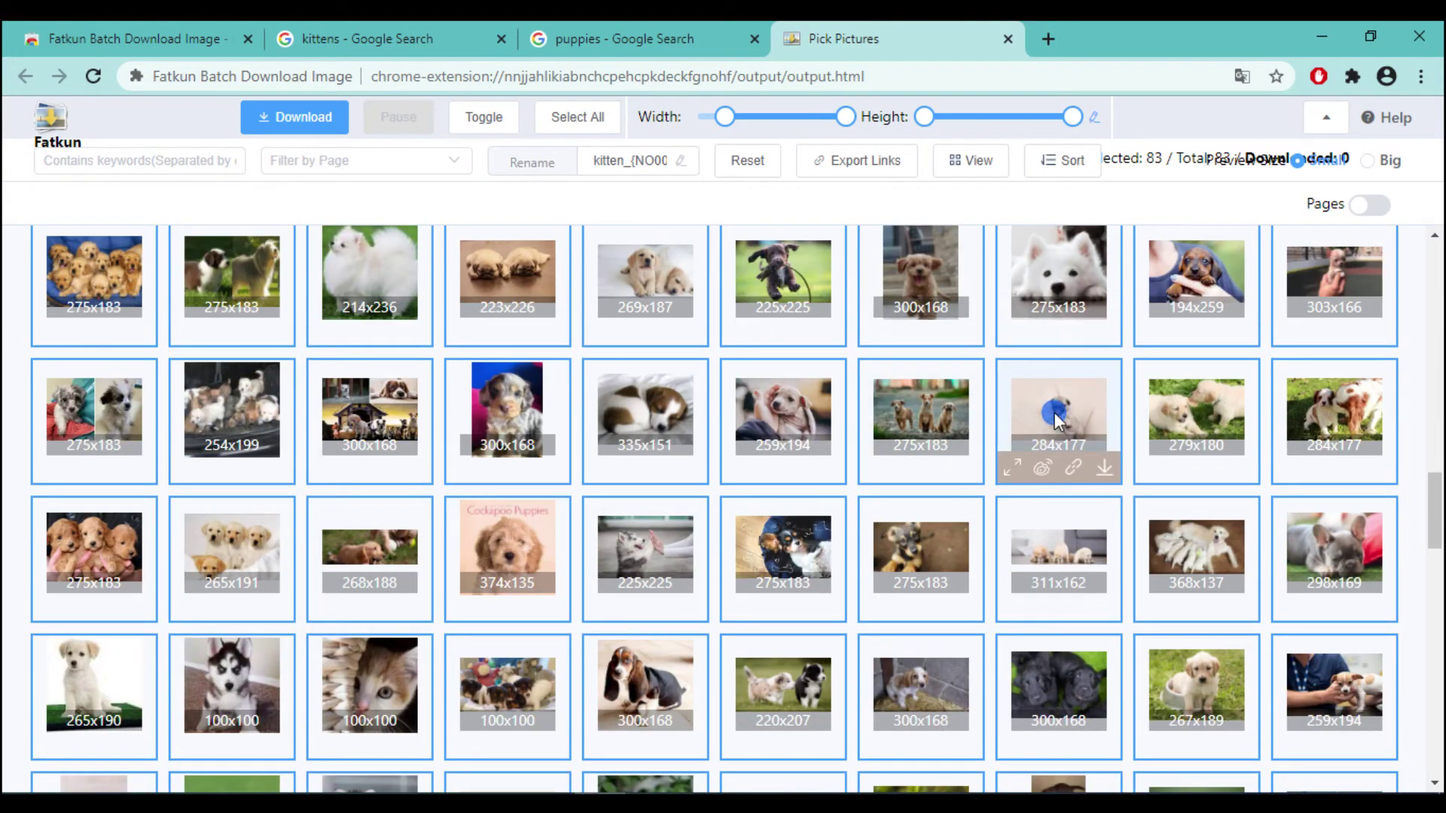
{"action": "left_click", "coordinate": [1063, 576]}
{"action": "scroll", "coordinate": [866, 550], "scroll_direction": "down", "scroll_amount": 5}
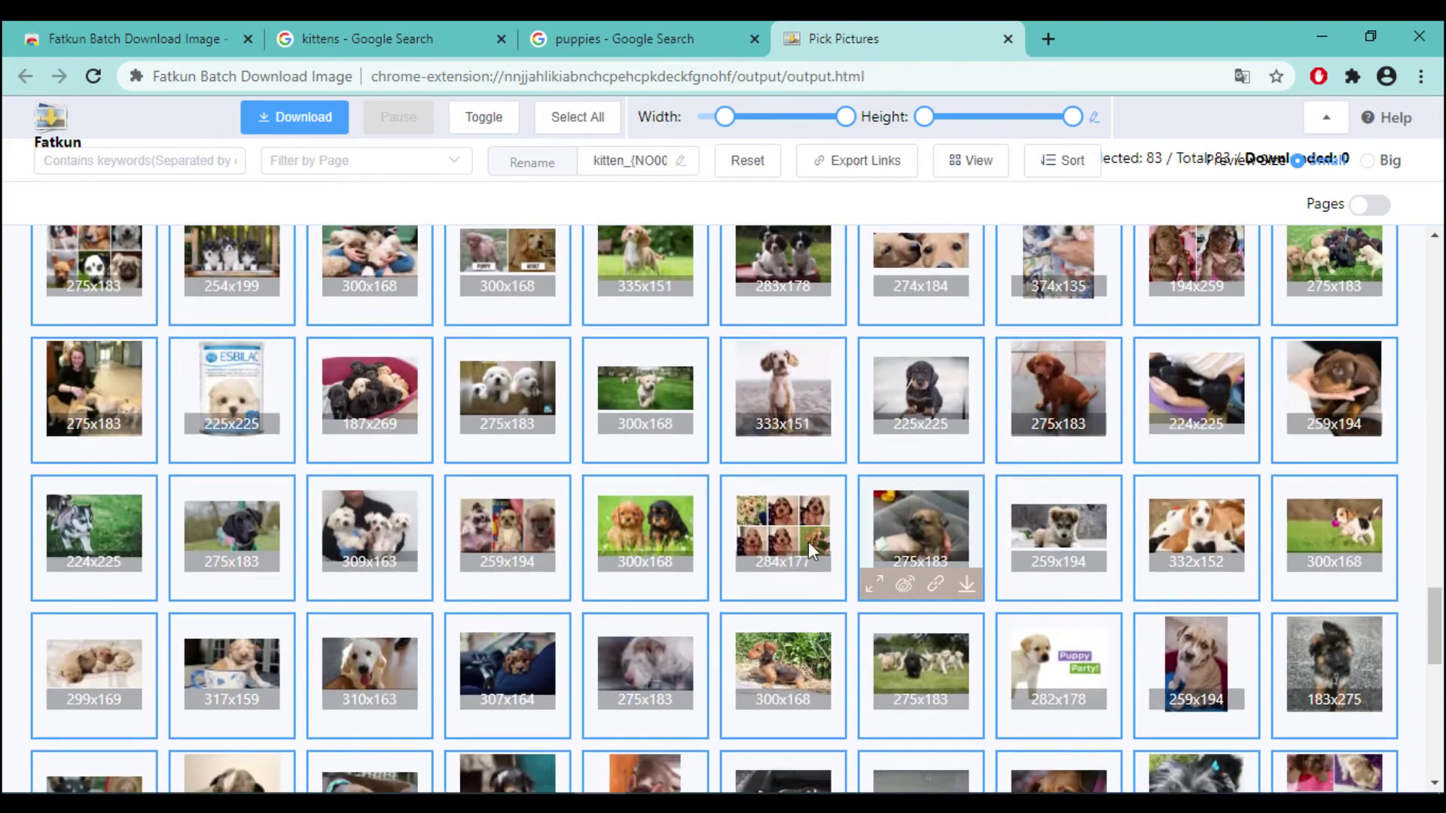
{"action": "left_click", "coordinate": [241, 535]}
{"action": "scroll", "coordinate": [384, 552], "scroll_direction": "down", "scroll_amount": 5}
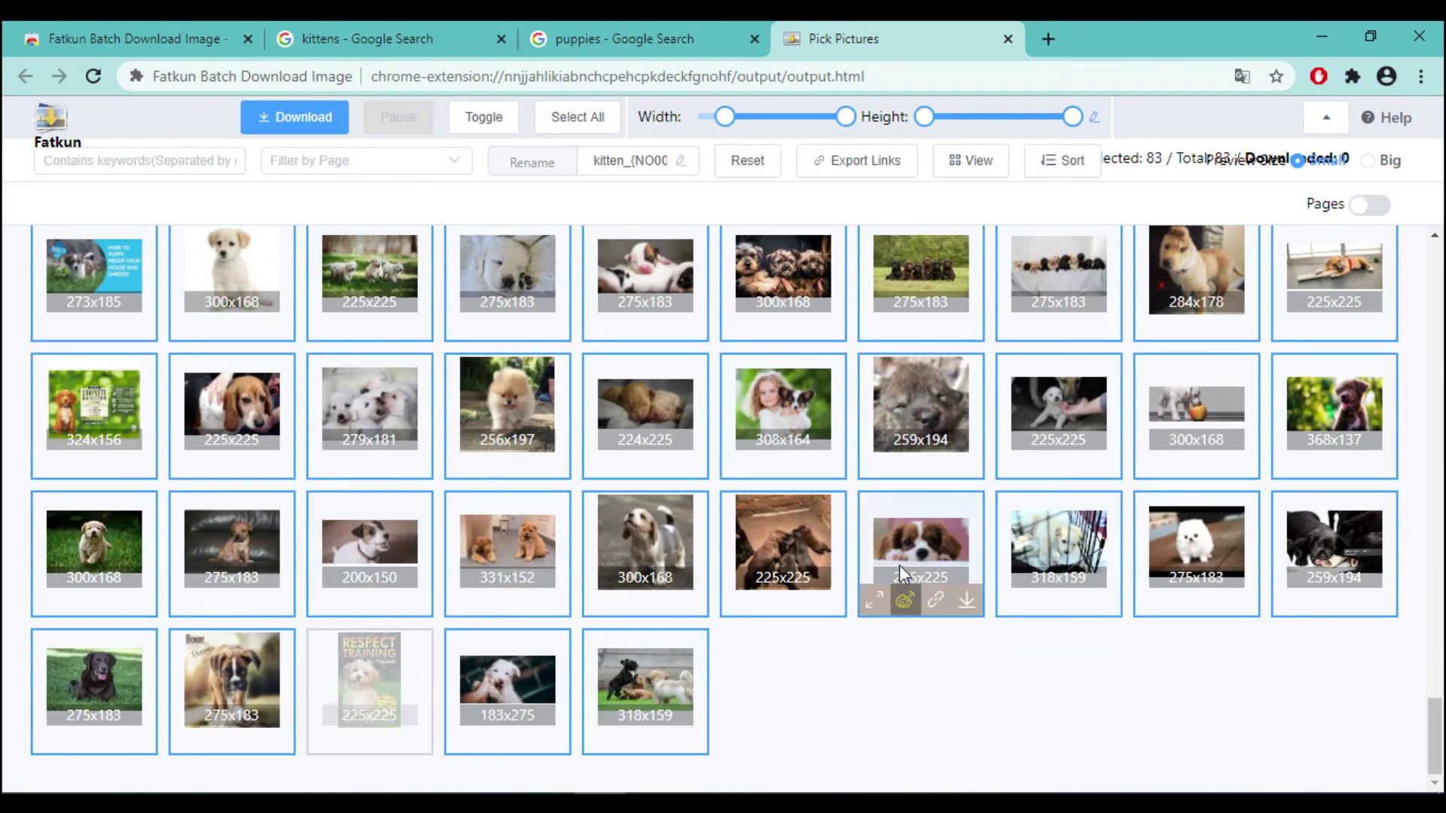
{"action": "left_click", "coordinate": [799, 544]}
{"action": "scroll", "coordinate": [919, 451], "scroll_direction": "up", "scroll_amount": 15}
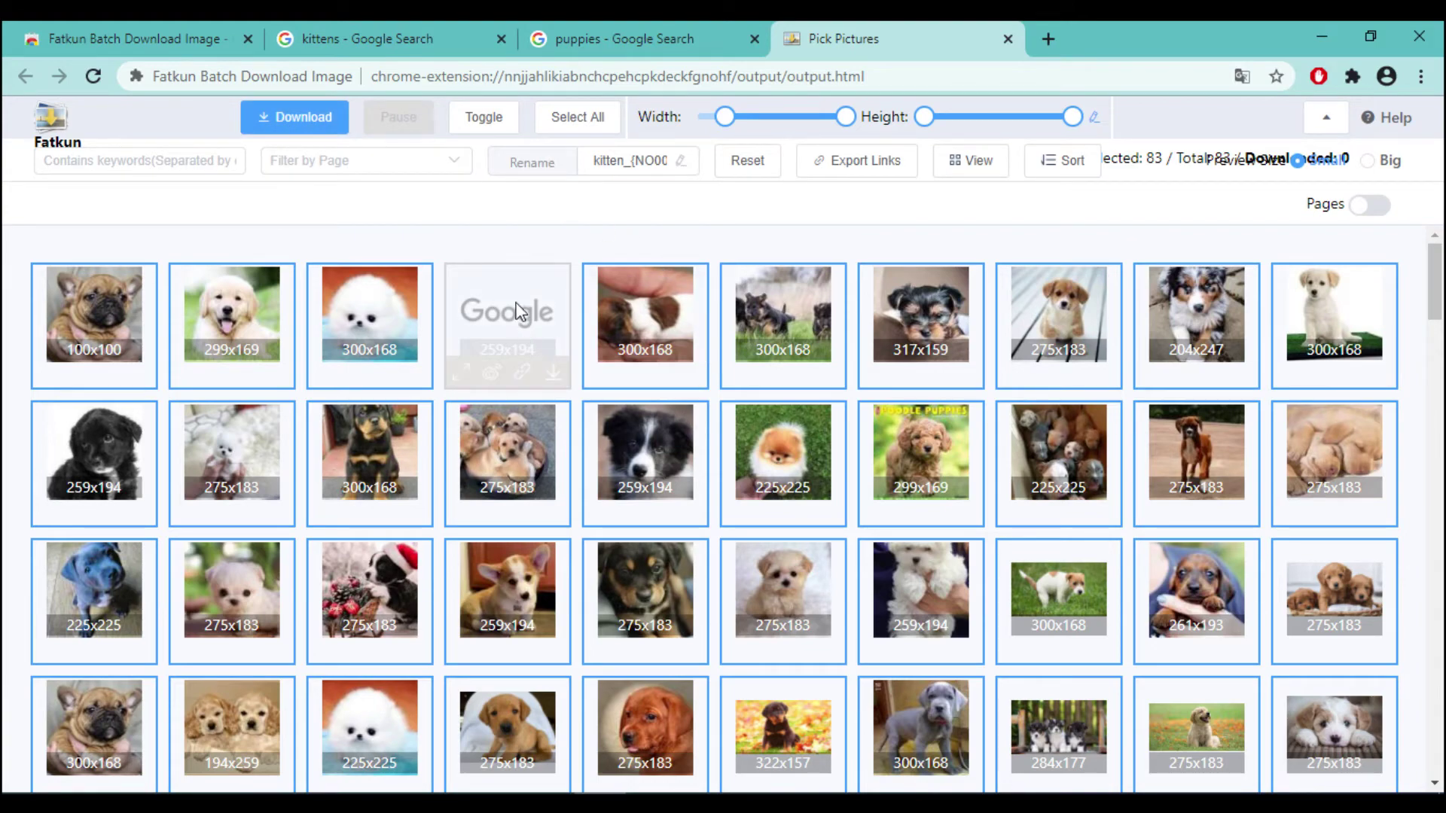
- Invert the image selection, review the deselected pictures and invert the selection back
{"action": "left_click", "coordinate": [480, 119]}
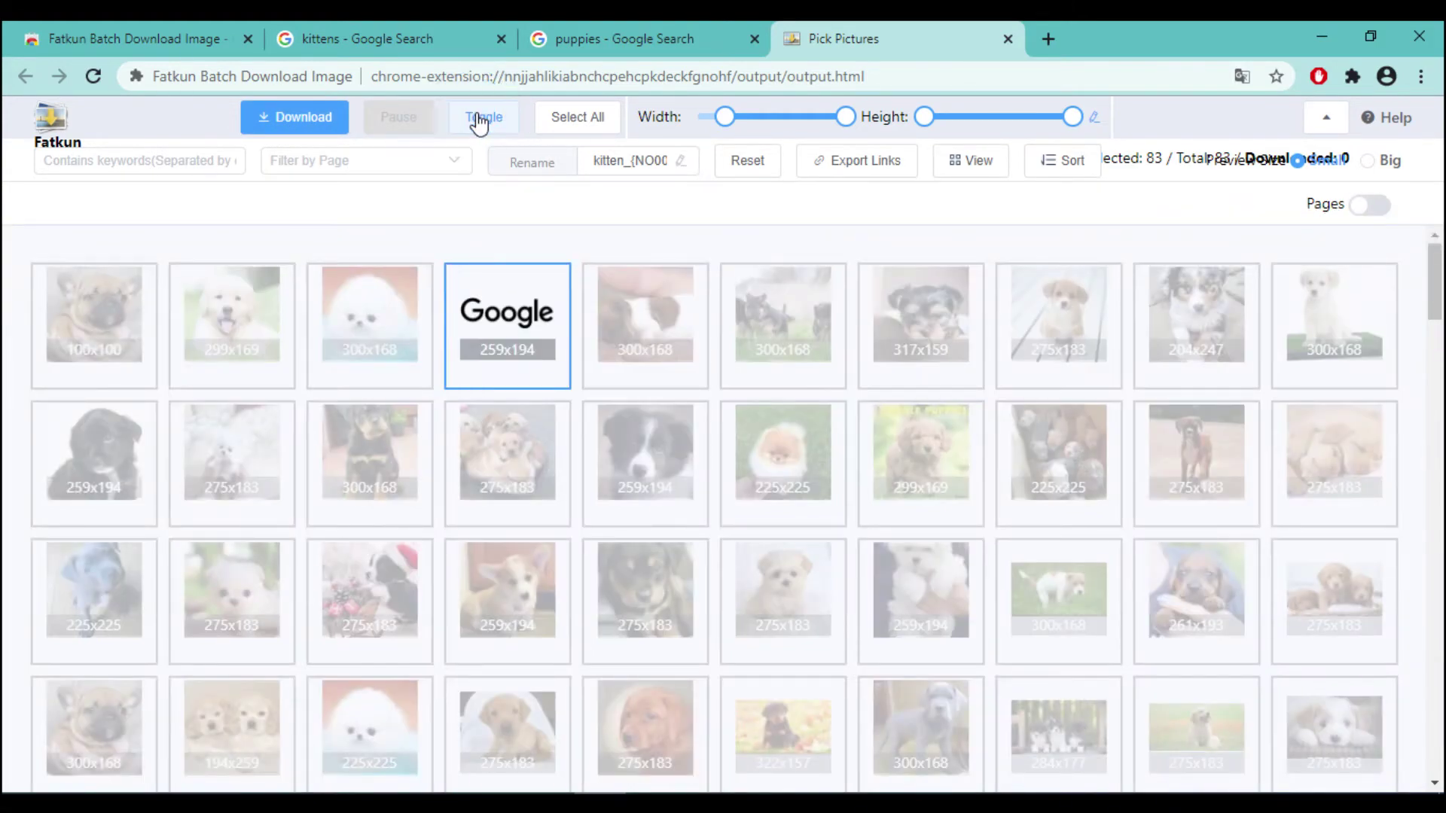
{"action": "scroll", "coordinate": [611, 422], "scroll_direction": "down", "scroll_amount": 15}
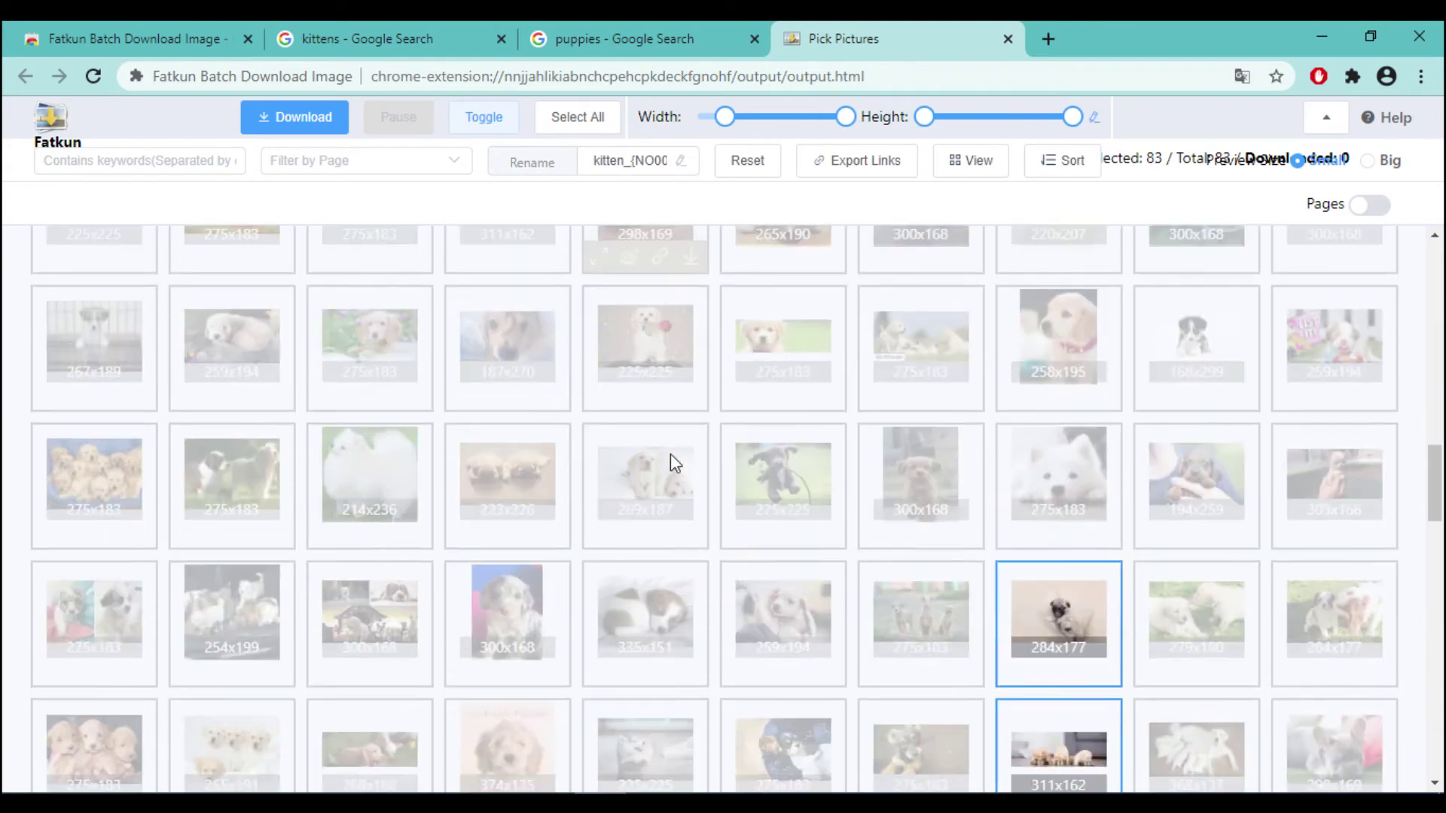
{"action": "scroll", "coordinate": [1037, 447], "scroll_direction": "down", "scroll_amount": 3}
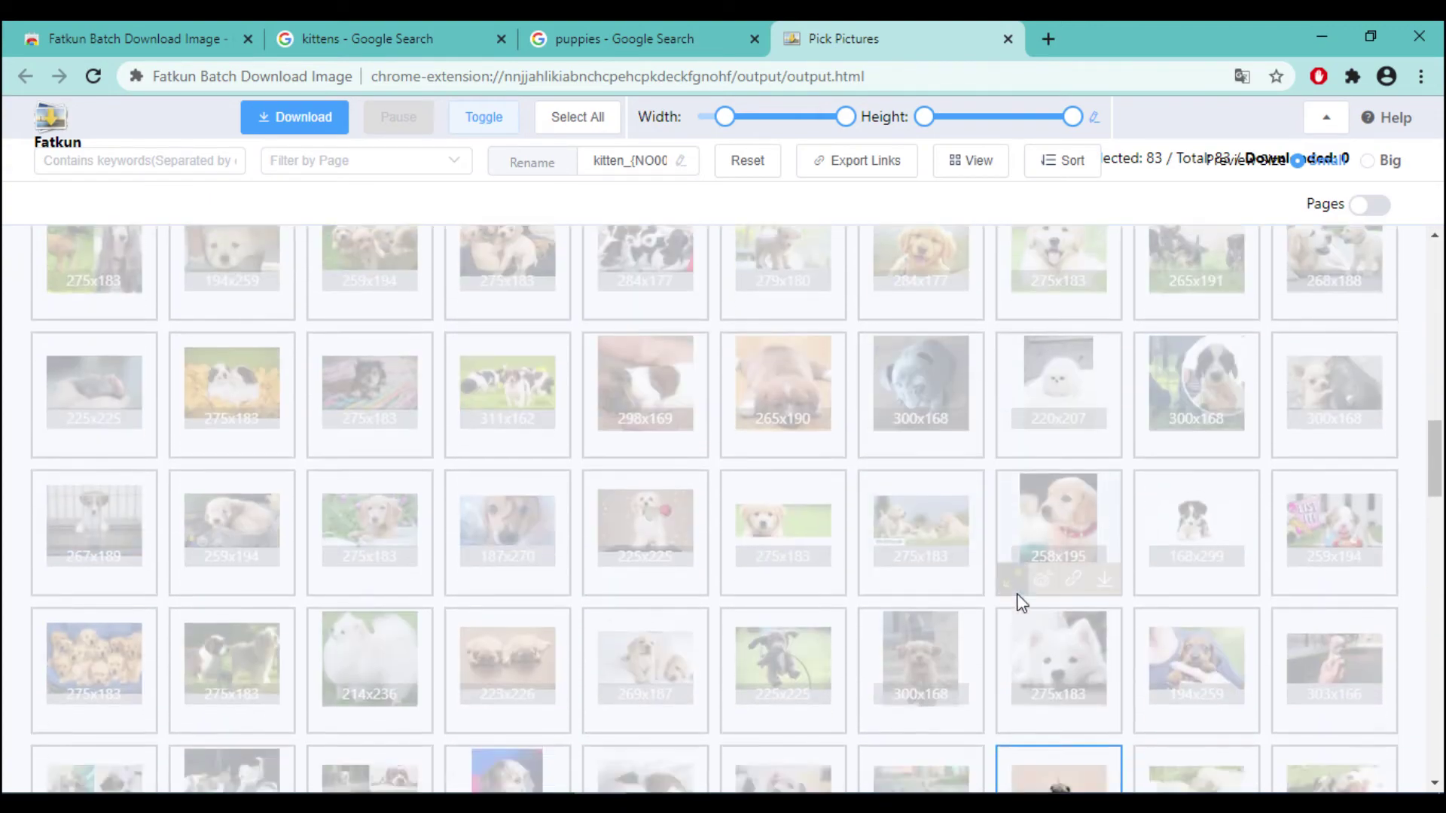
{"action": "scroll", "coordinate": [1021, 601], "scroll_direction": "up", "scroll_amount": 3}
{"action": "scroll", "coordinate": [741, 458], "scroll_direction": "up", "scroll_amount": 15}
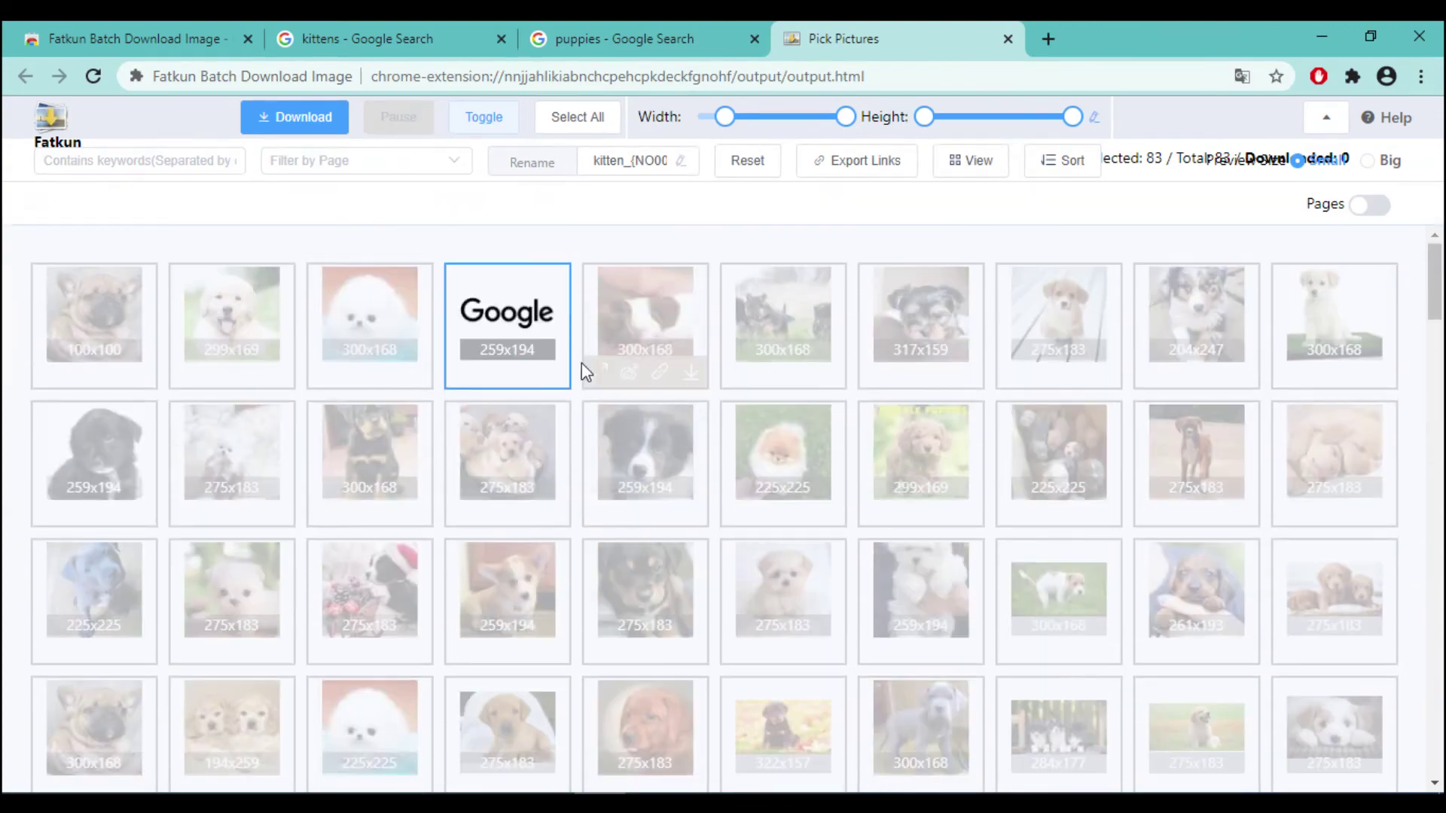
{"action": "left_click", "coordinate": [484, 121]}
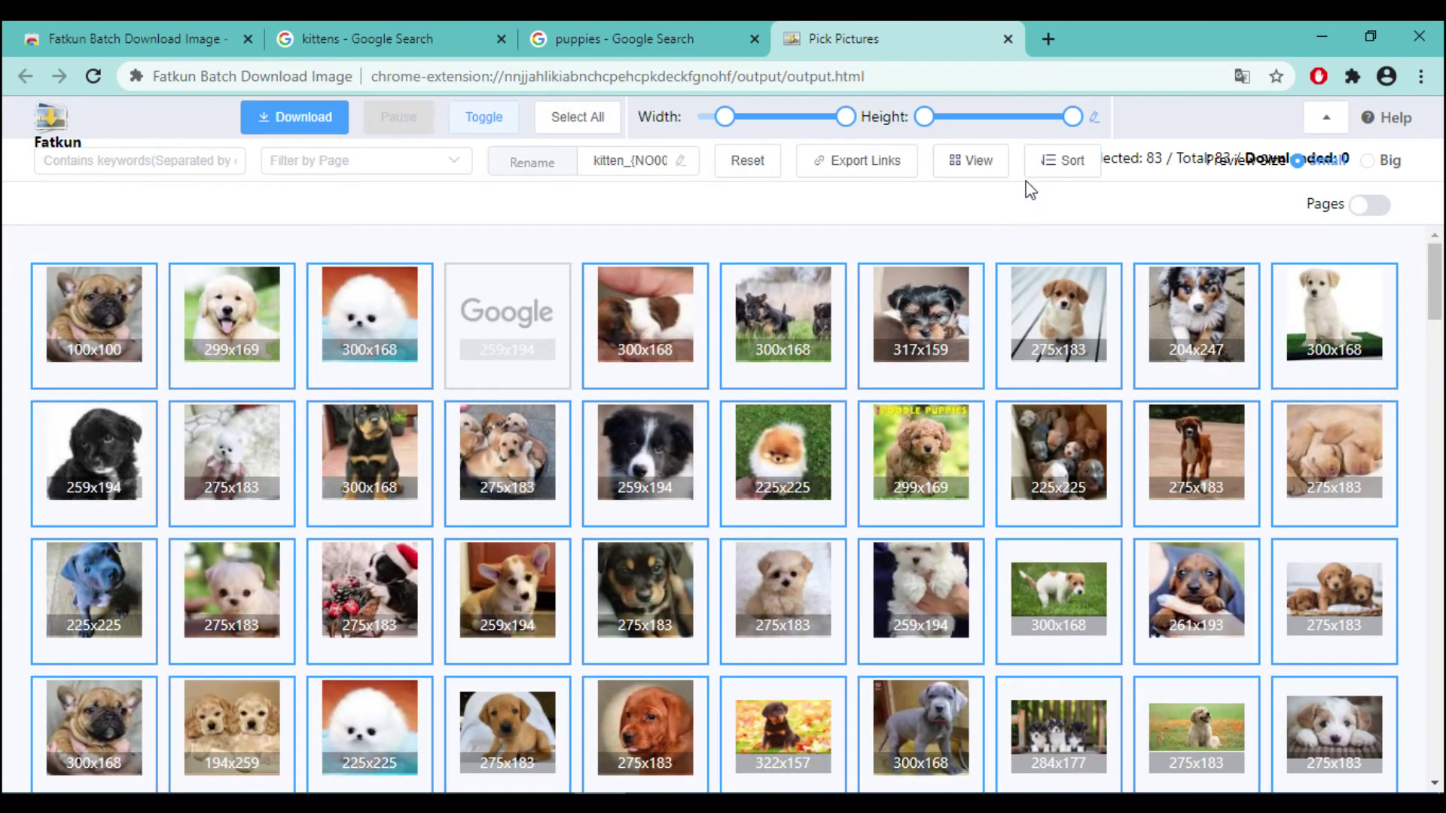
- Sort the images with Big First, set the preview size to Big and browse the enlarged thumbnails
{"action": "left_click", "coordinate": [1062, 165]}
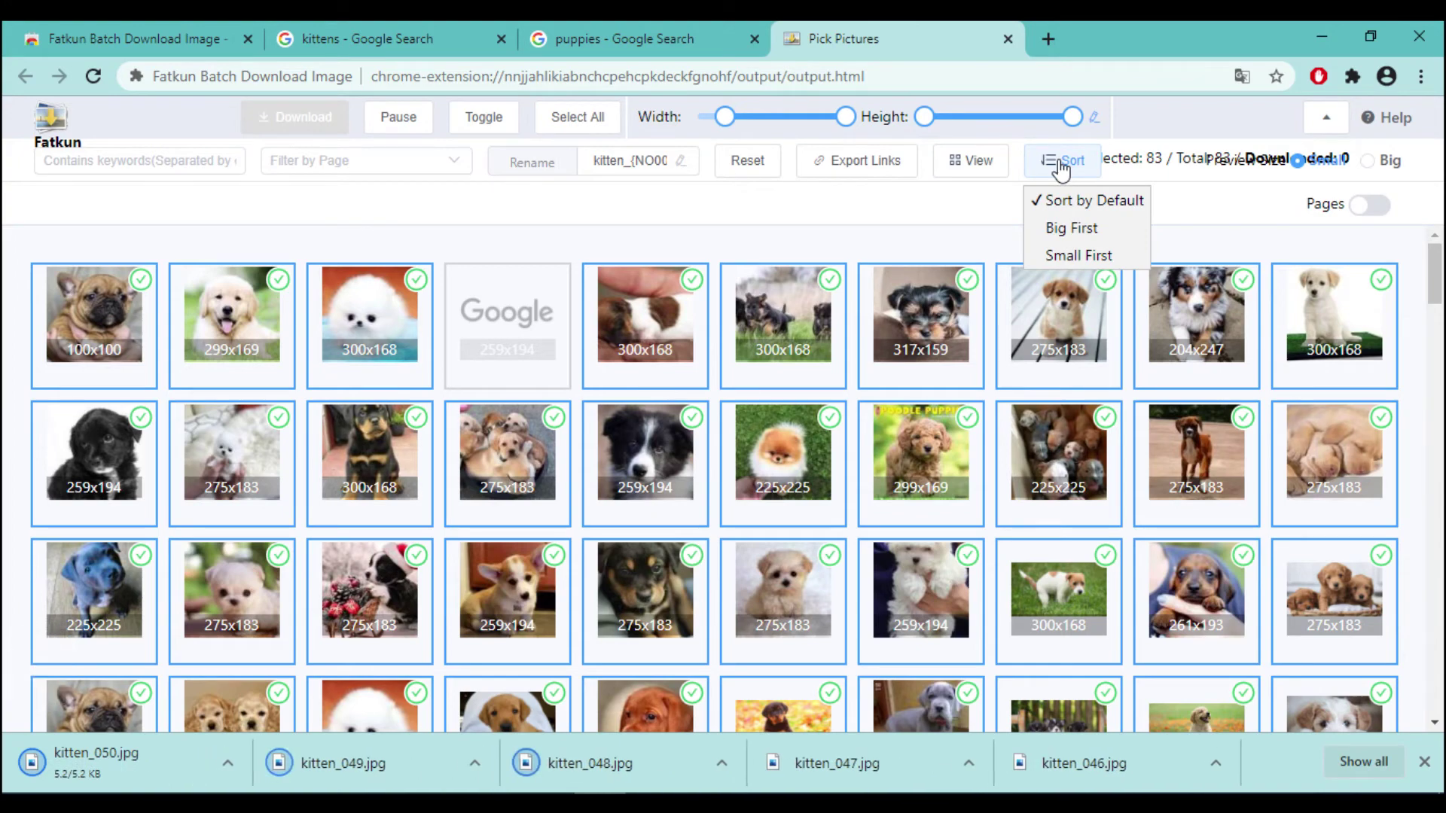
{"action": "left_click", "coordinate": [1055, 234]}
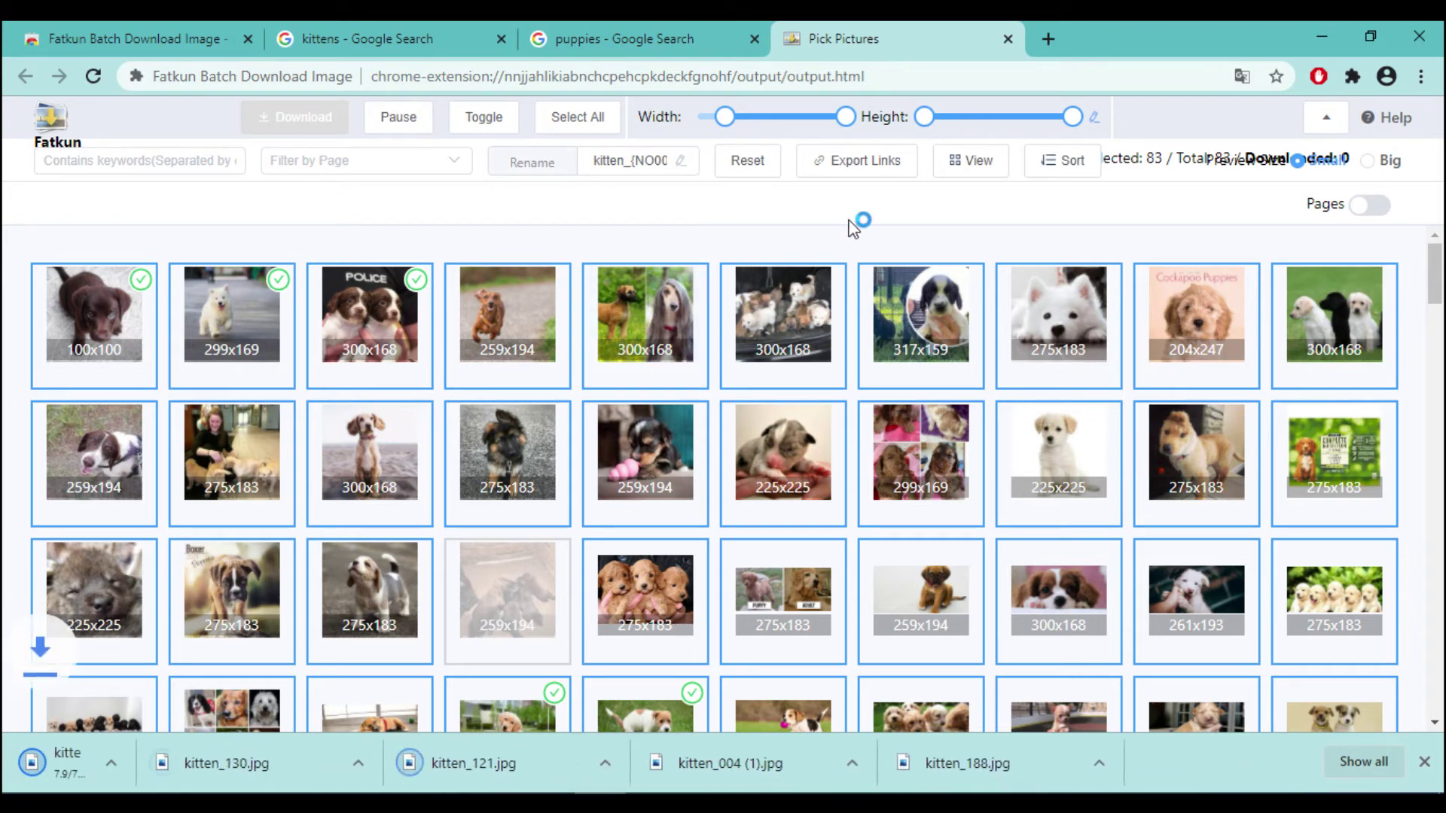
{"action": "left_click", "coordinate": [1378, 166]}
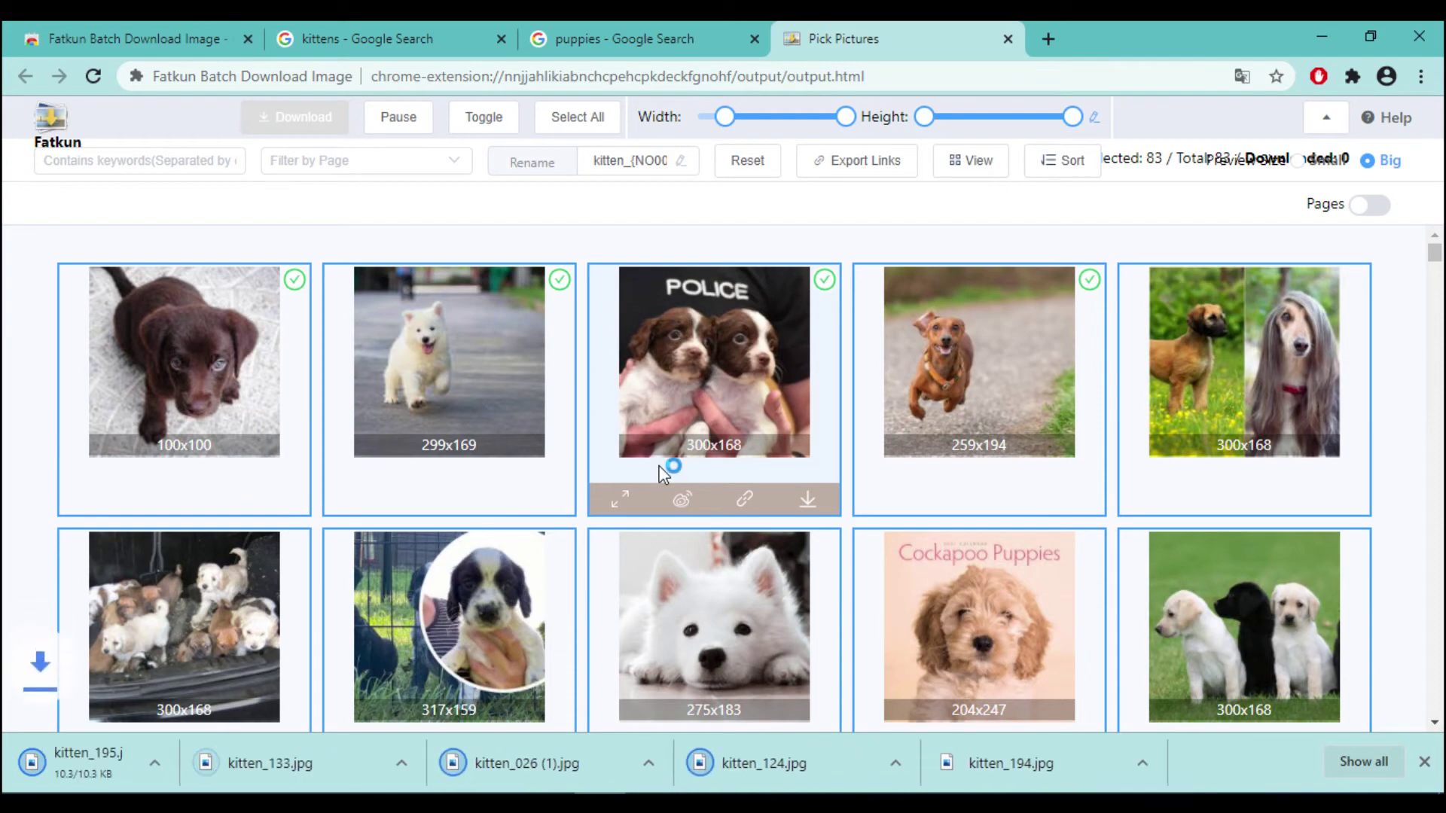
{"action": "scroll", "coordinate": [668, 468], "scroll_direction": "down", "scroll_amount": 7}
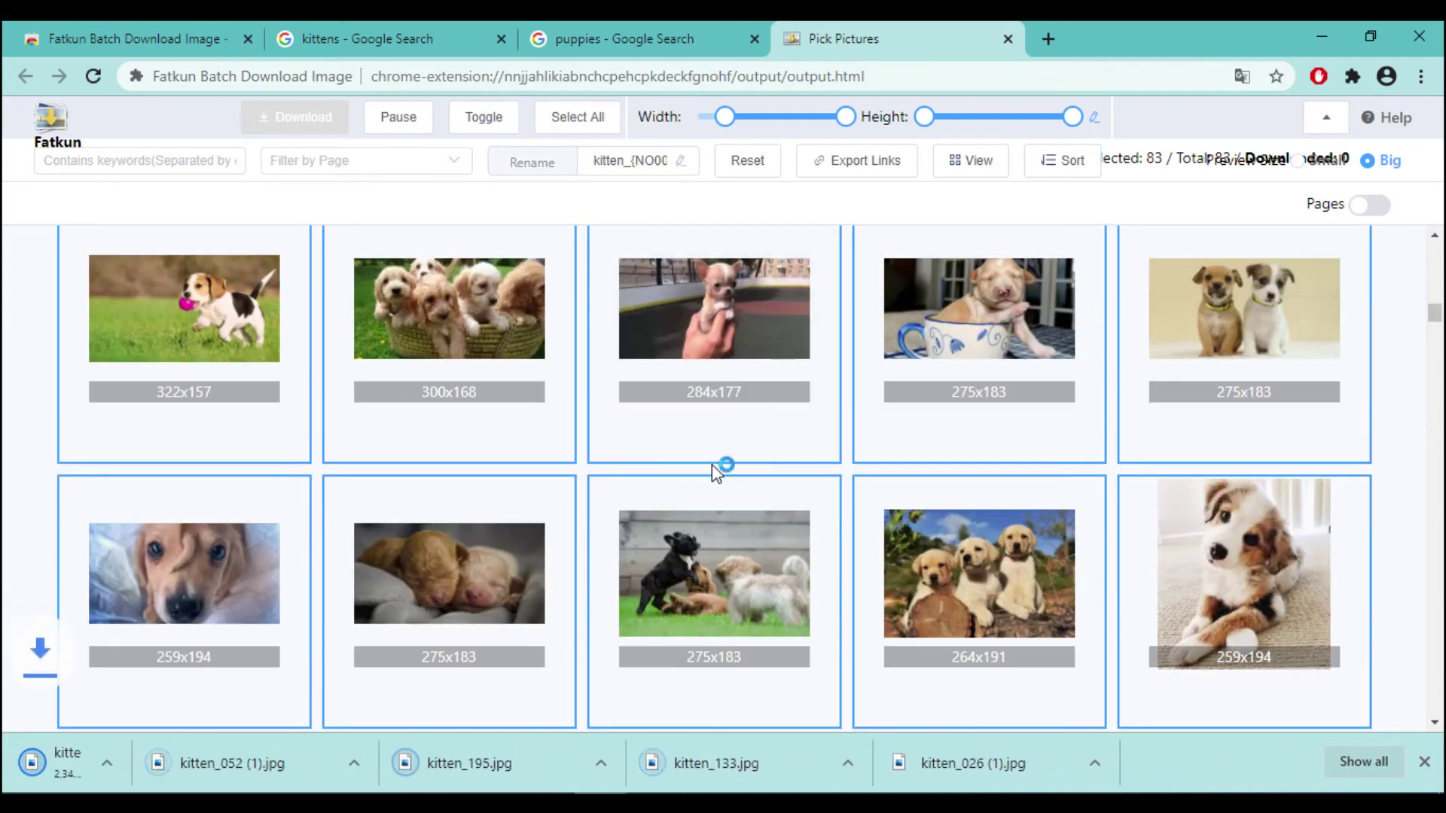
{"action": "scroll", "coordinate": [712, 464], "scroll_direction": "up", "scroll_amount": 7}
{"action": "scroll", "coordinate": [711, 464], "scroll_direction": "up", "scroll_amount": 5}
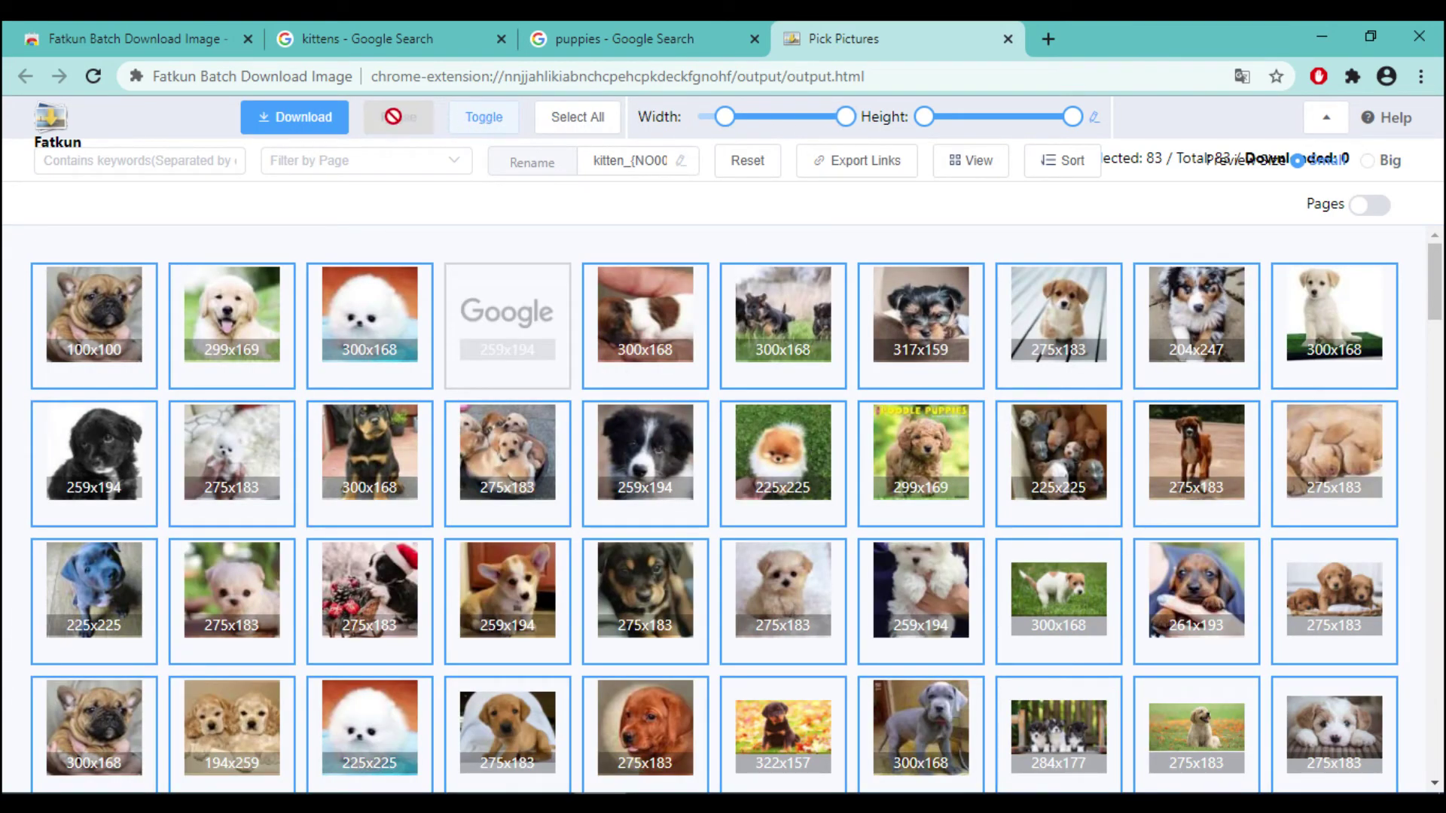
- Download the selected images, accepting the tips dialog, and show the downloaded kitten_019.jpg in its folder
{"action": "left_click", "coordinate": [299, 125]}
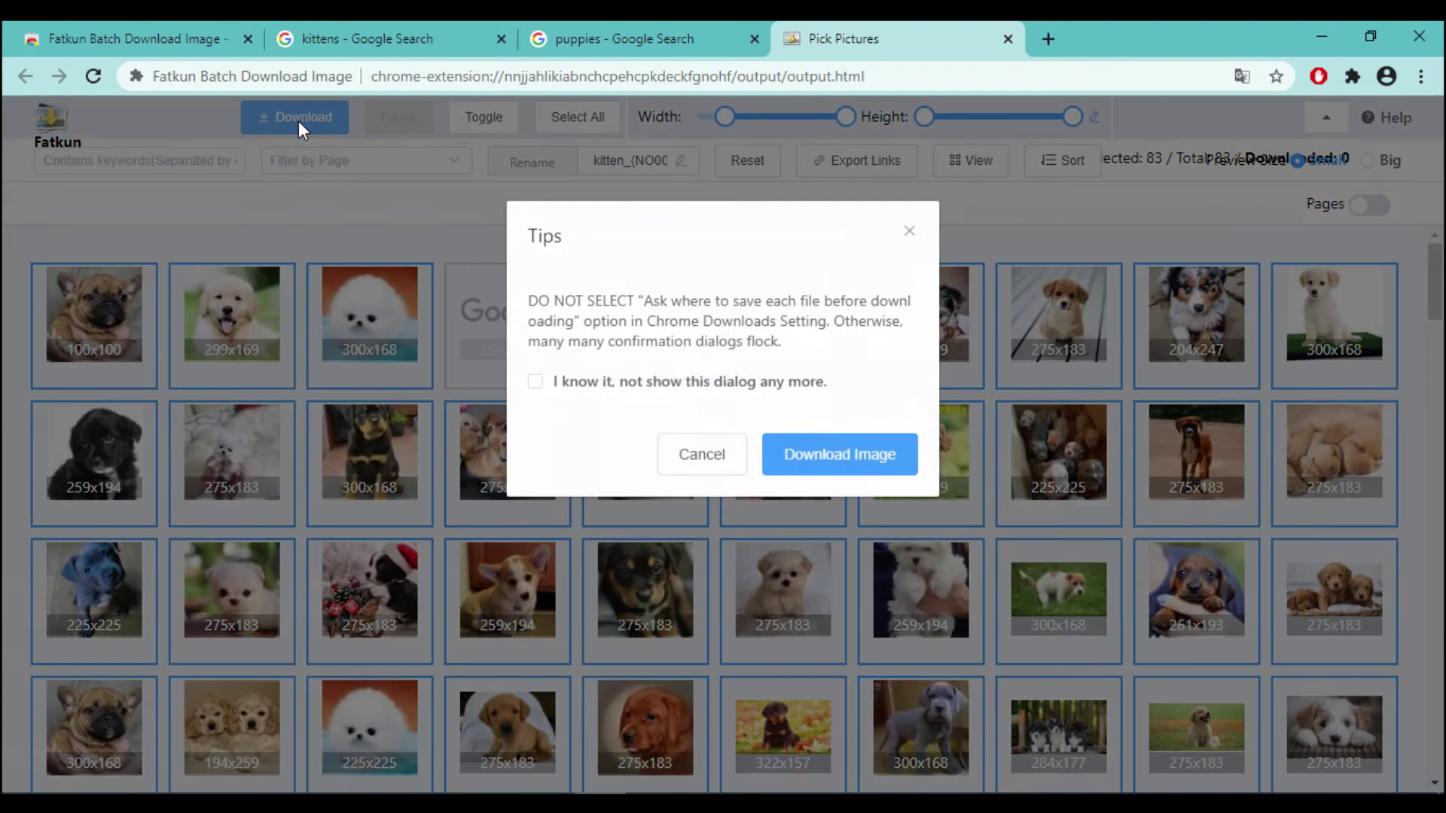
{"action": "left_click", "coordinate": [784, 458]}
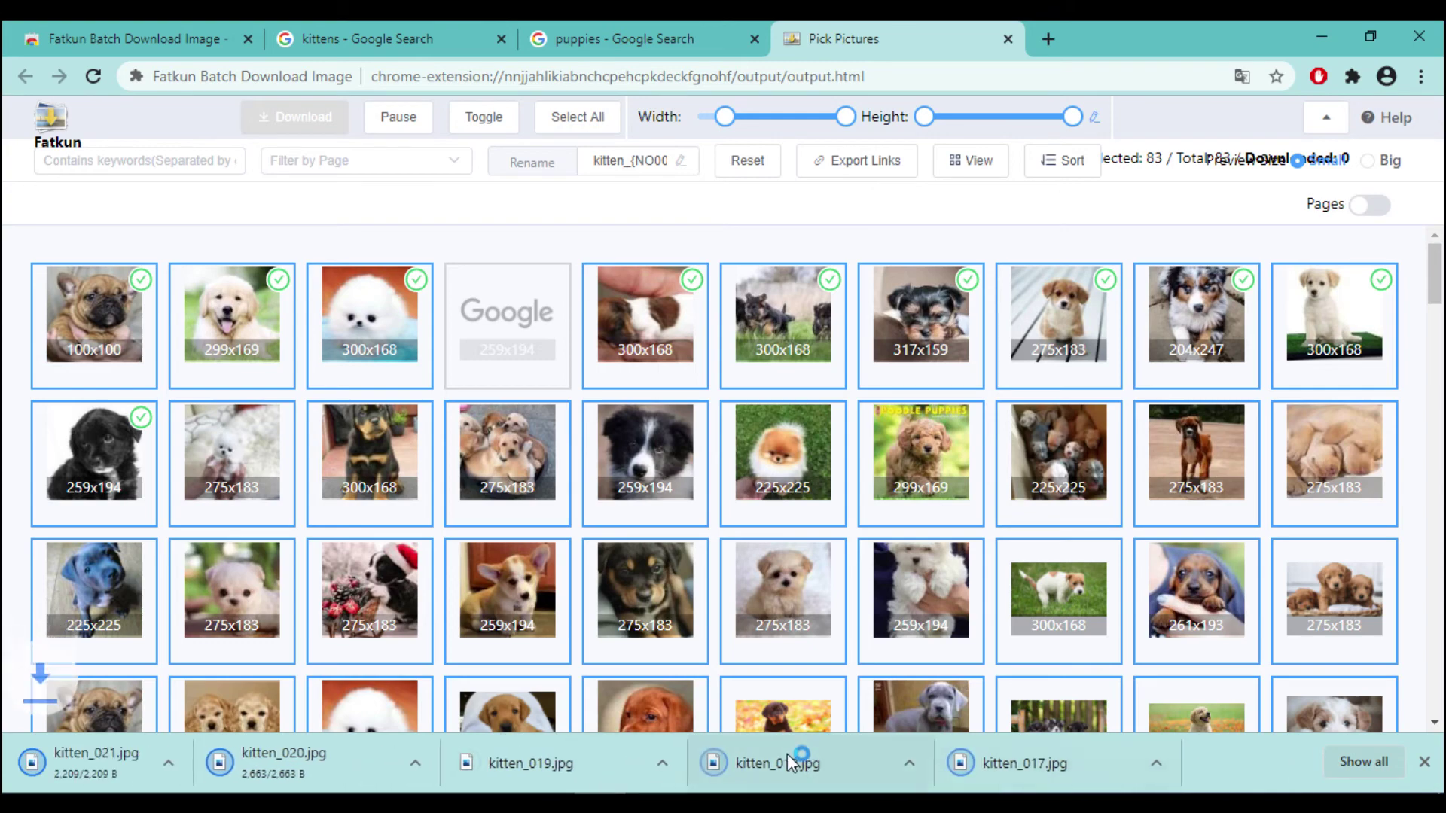
{"action": "left_click", "coordinate": [722, 763]}
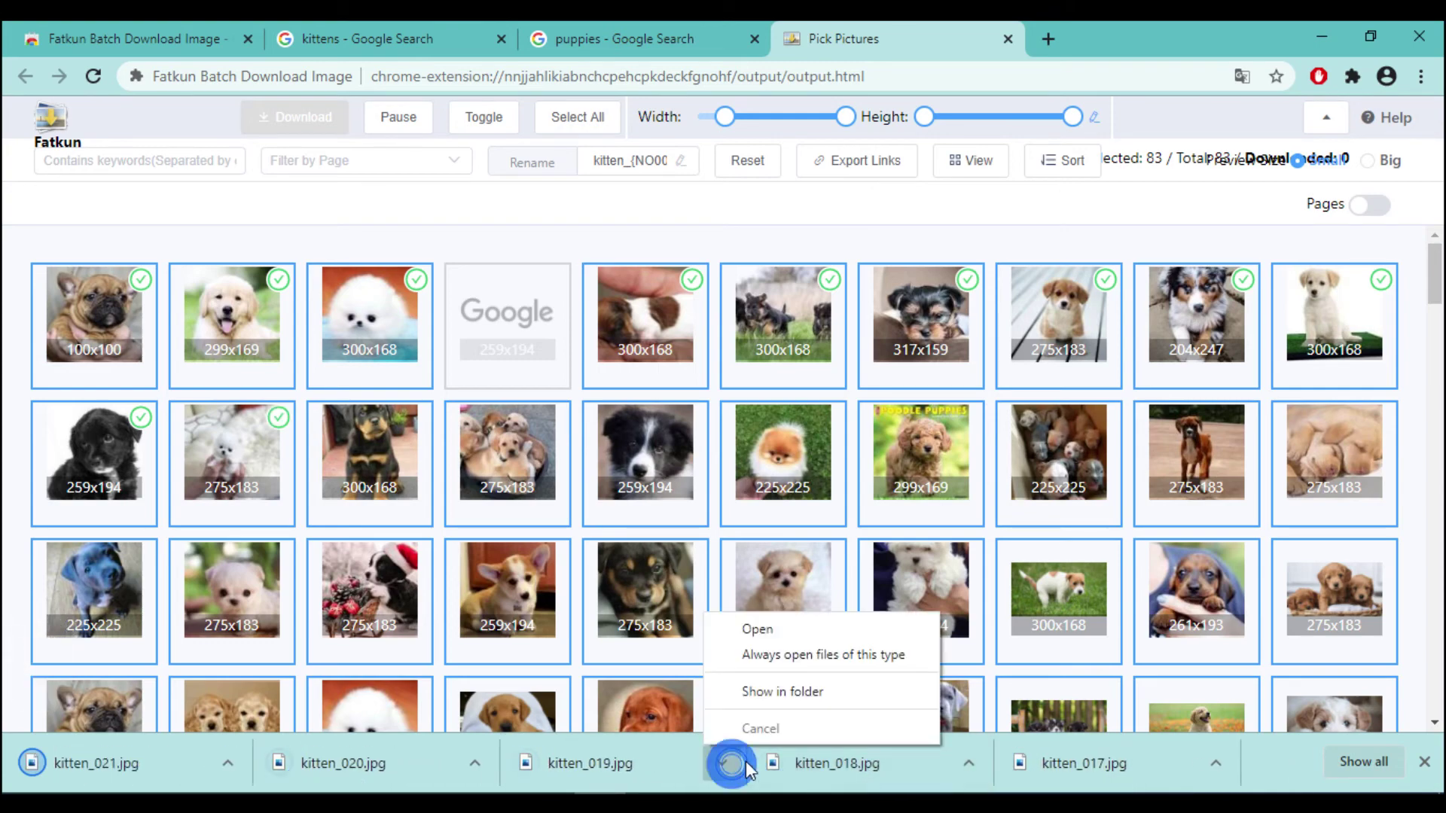
{"action": "left_click", "coordinate": [802, 688]}
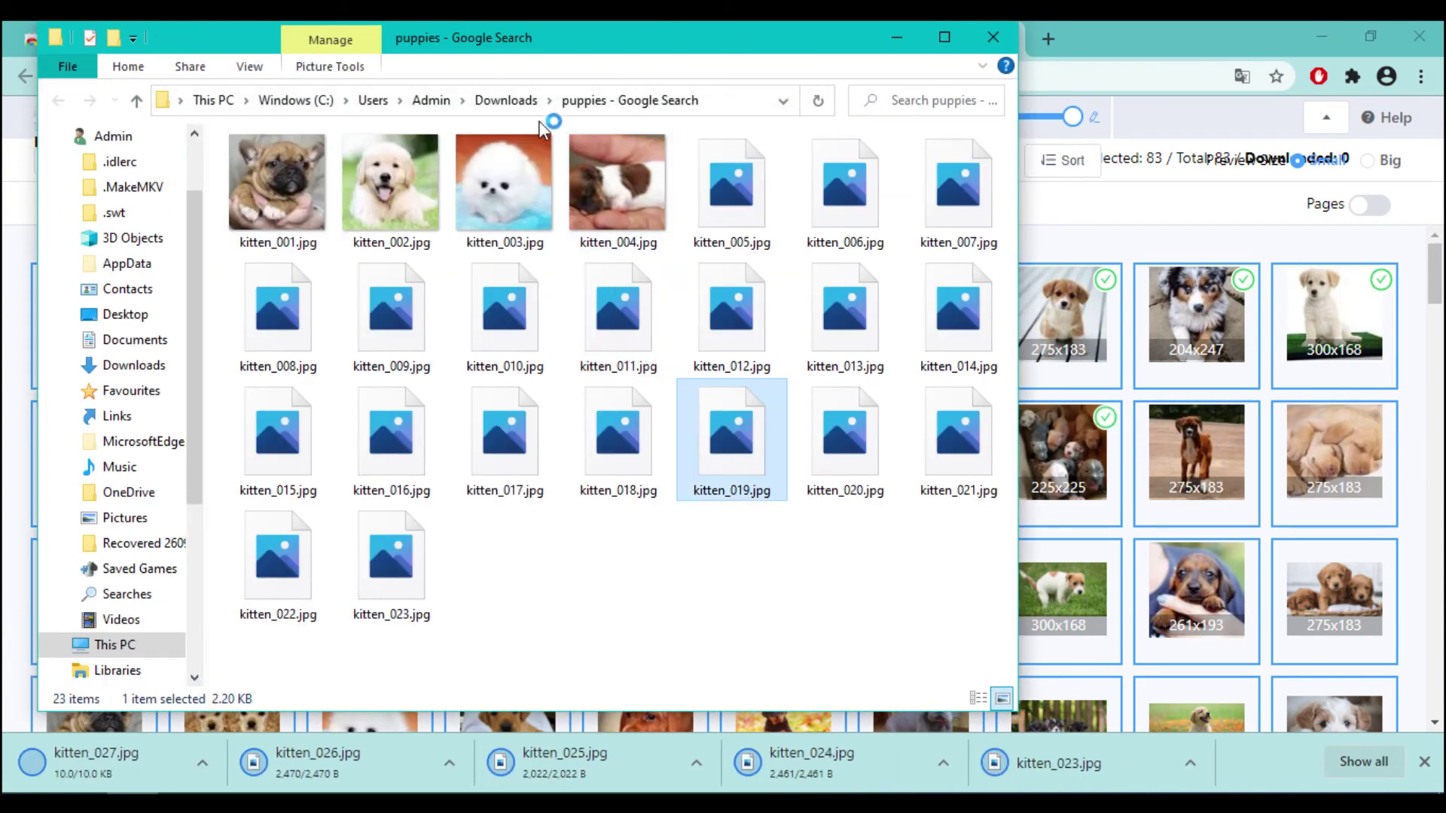
- Check the puppies - Google Search folder inside Downloads for the saved pictures and close the file window
{"action": "left_click", "coordinate": [491, 103]}
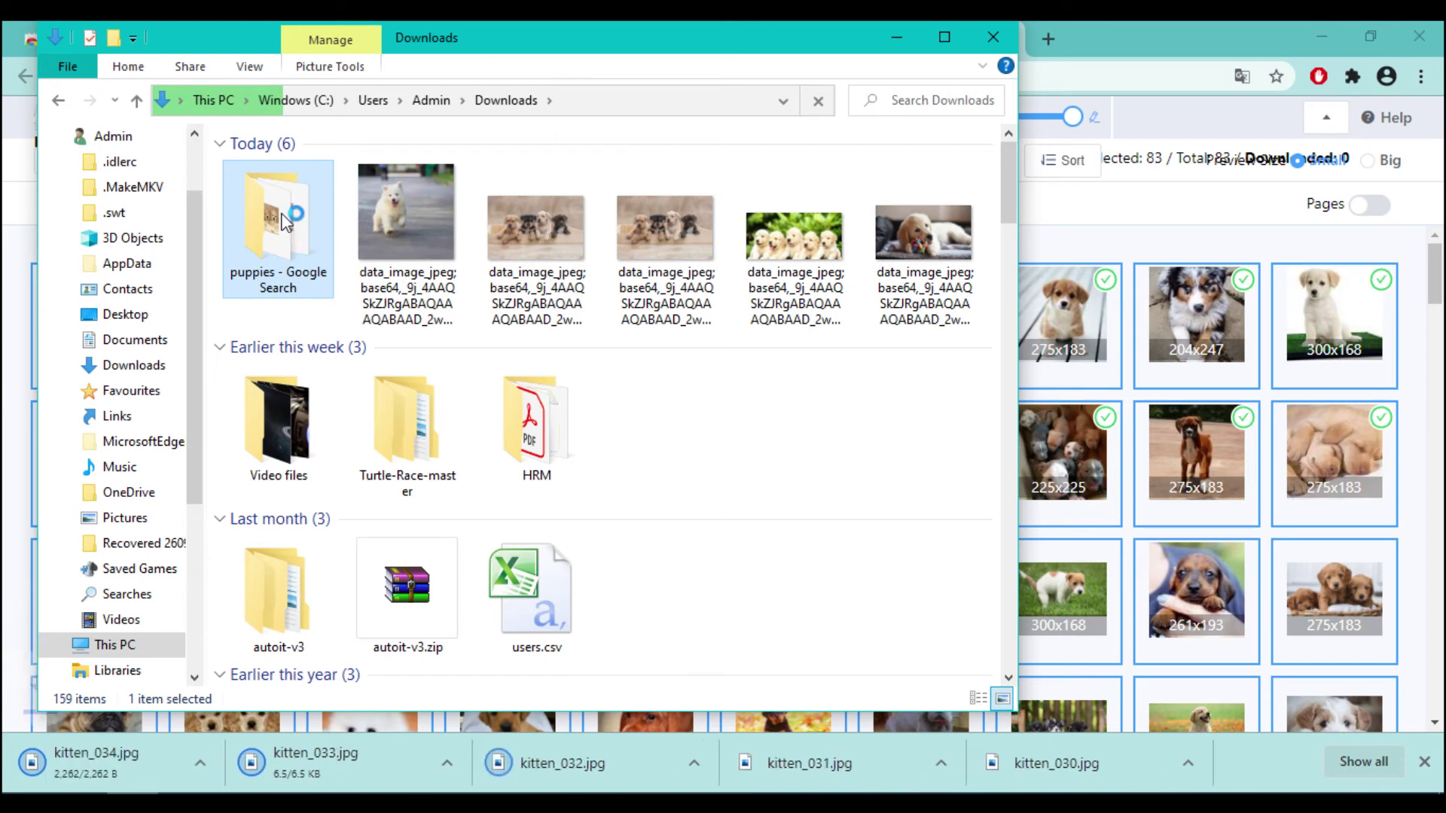
{"action": "double_click", "coordinate": [285, 222]}
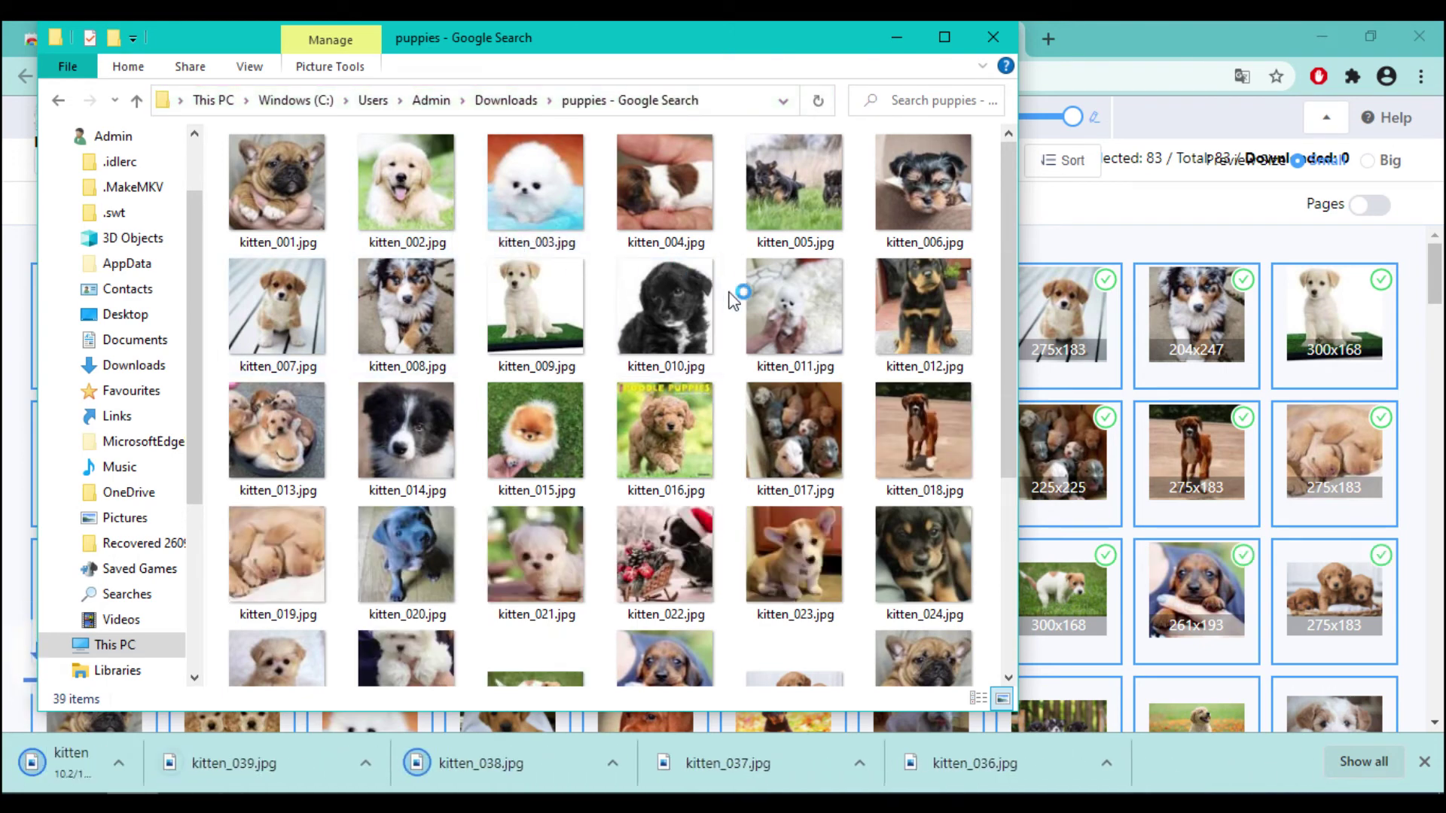
{"action": "left_click", "coordinate": [993, 37]}
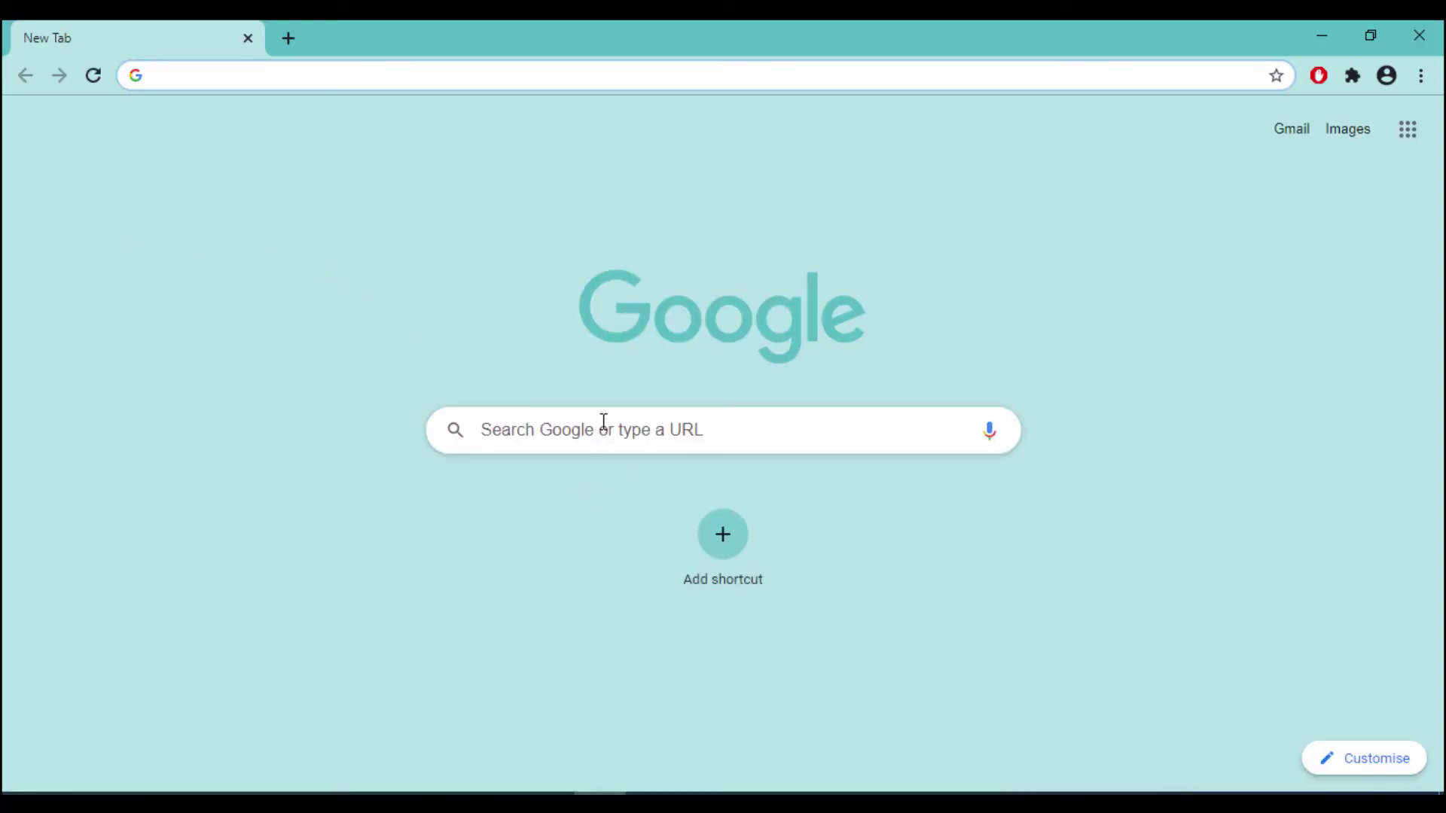
- Search for image assistant batch image downloader and add ImageAssistant Batch Image Downloader from the Chrome Web Store to Chrome
{"action": "left_click", "coordinate": [603, 422]}
{"action": "type", "text": "imag"}
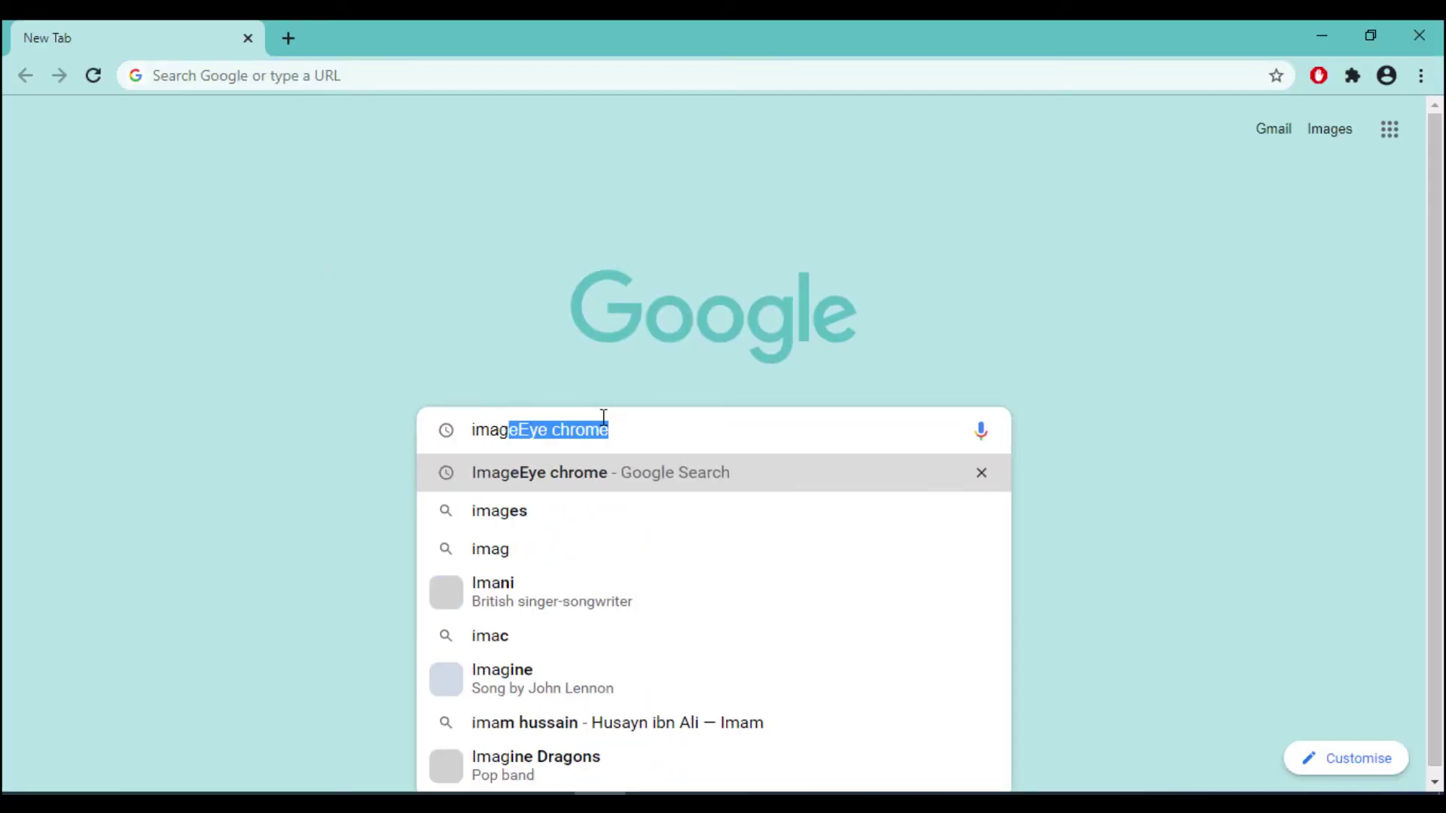
{"action": "type", "text": "e assistant"}
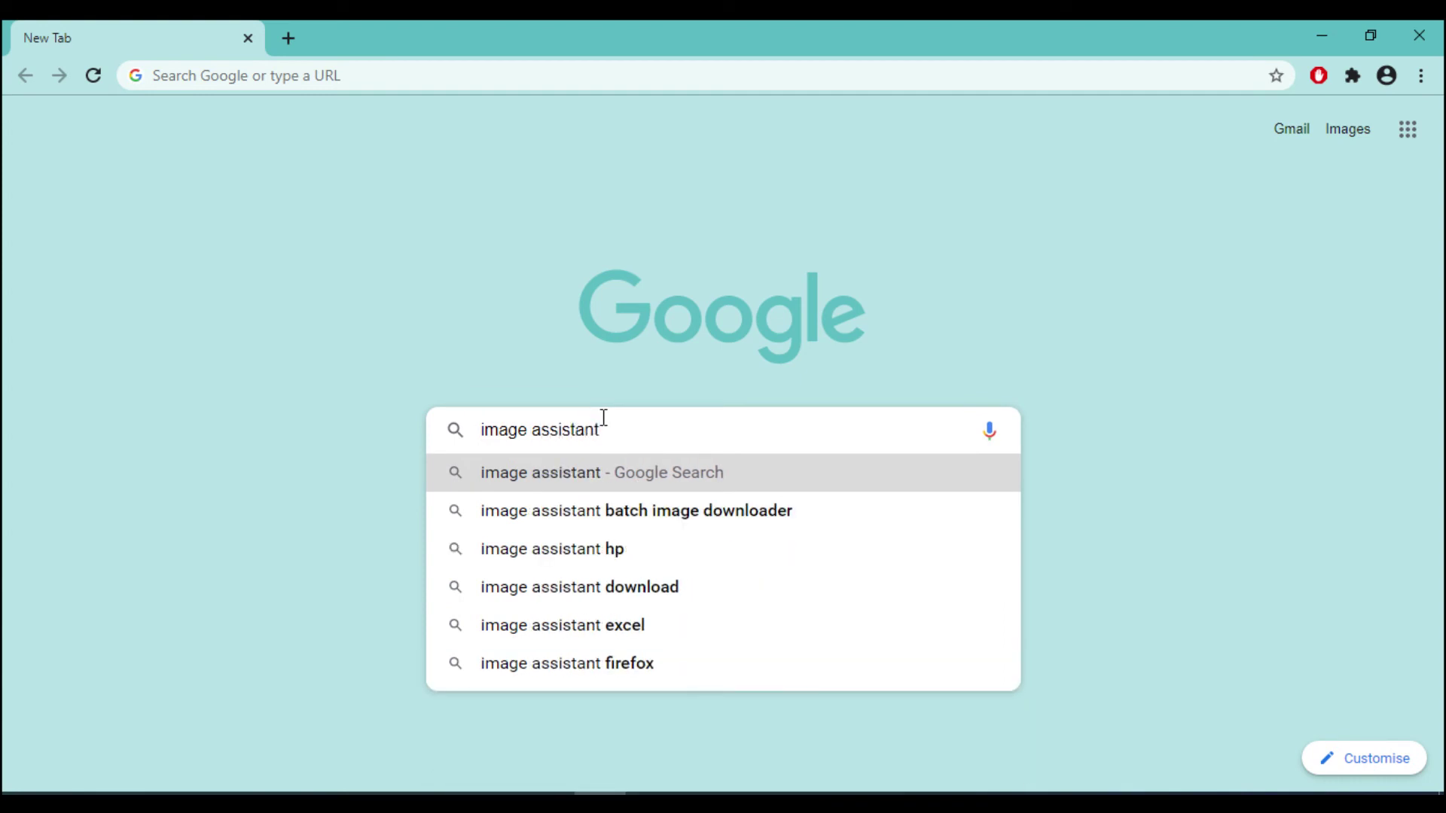
{"action": "left_click", "coordinate": [623, 510]}
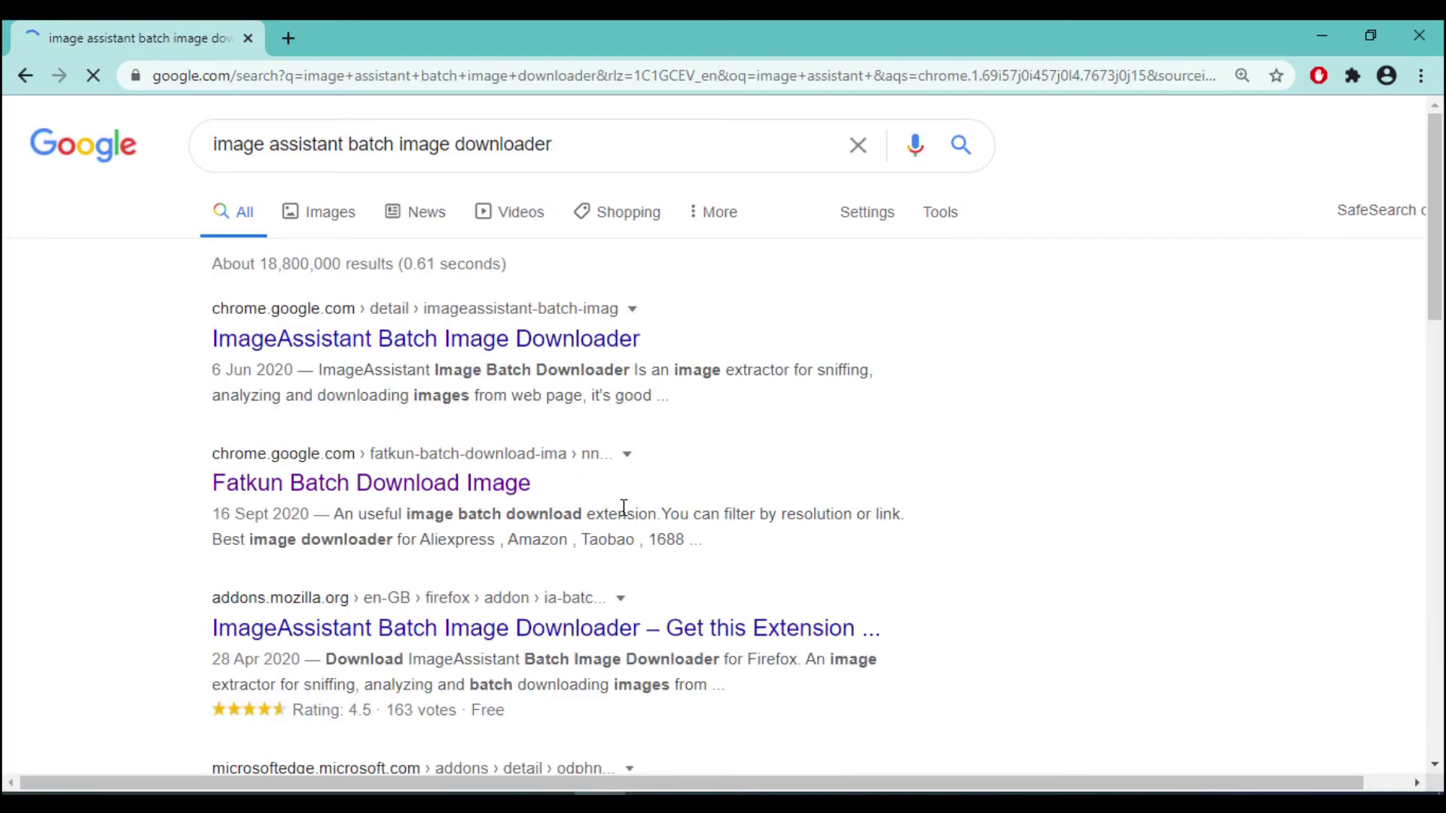
{"action": "left_click", "coordinate": [378, 343]}
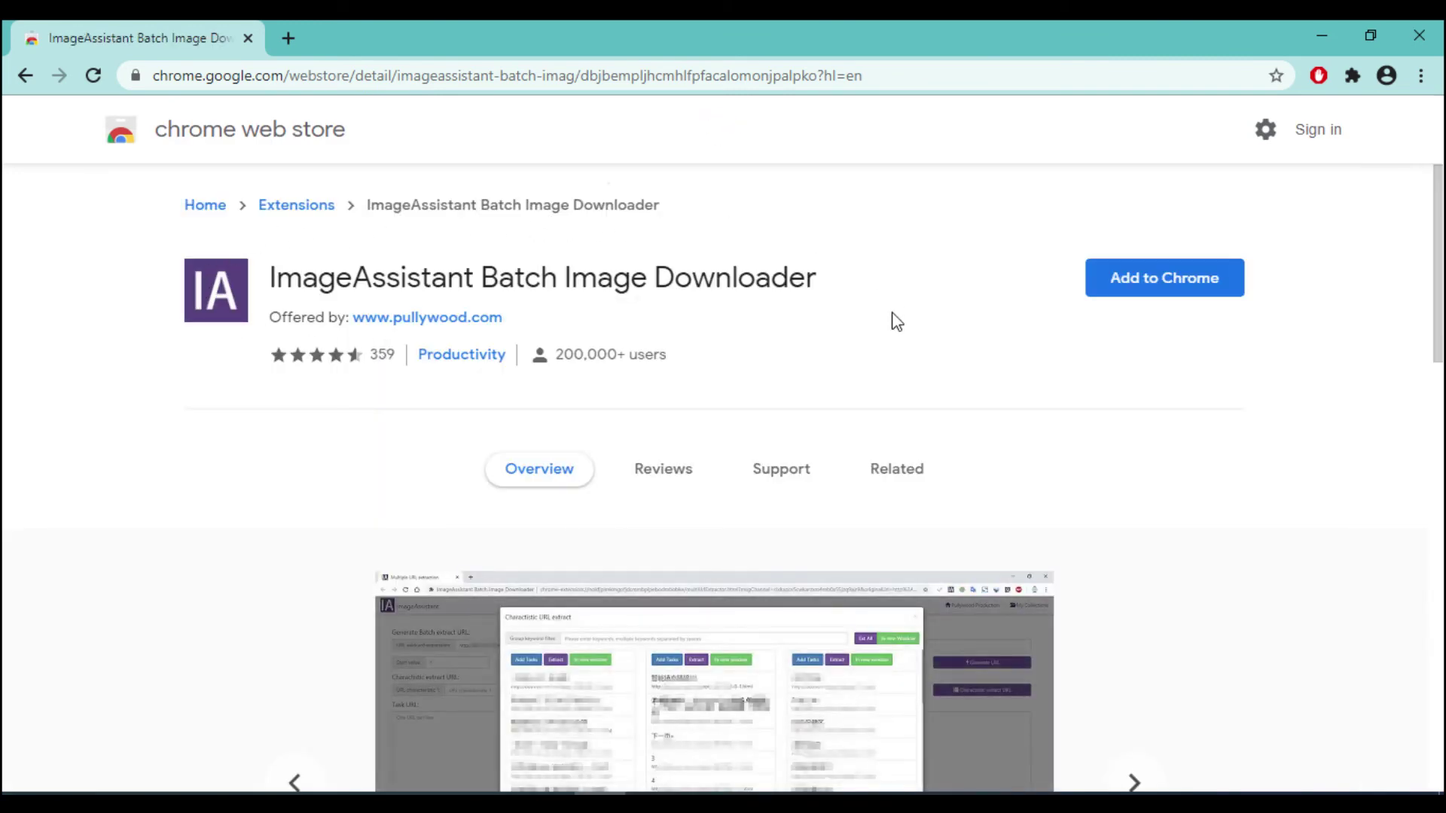
{"action": "left_click", "coordinate": [1154, 298]}
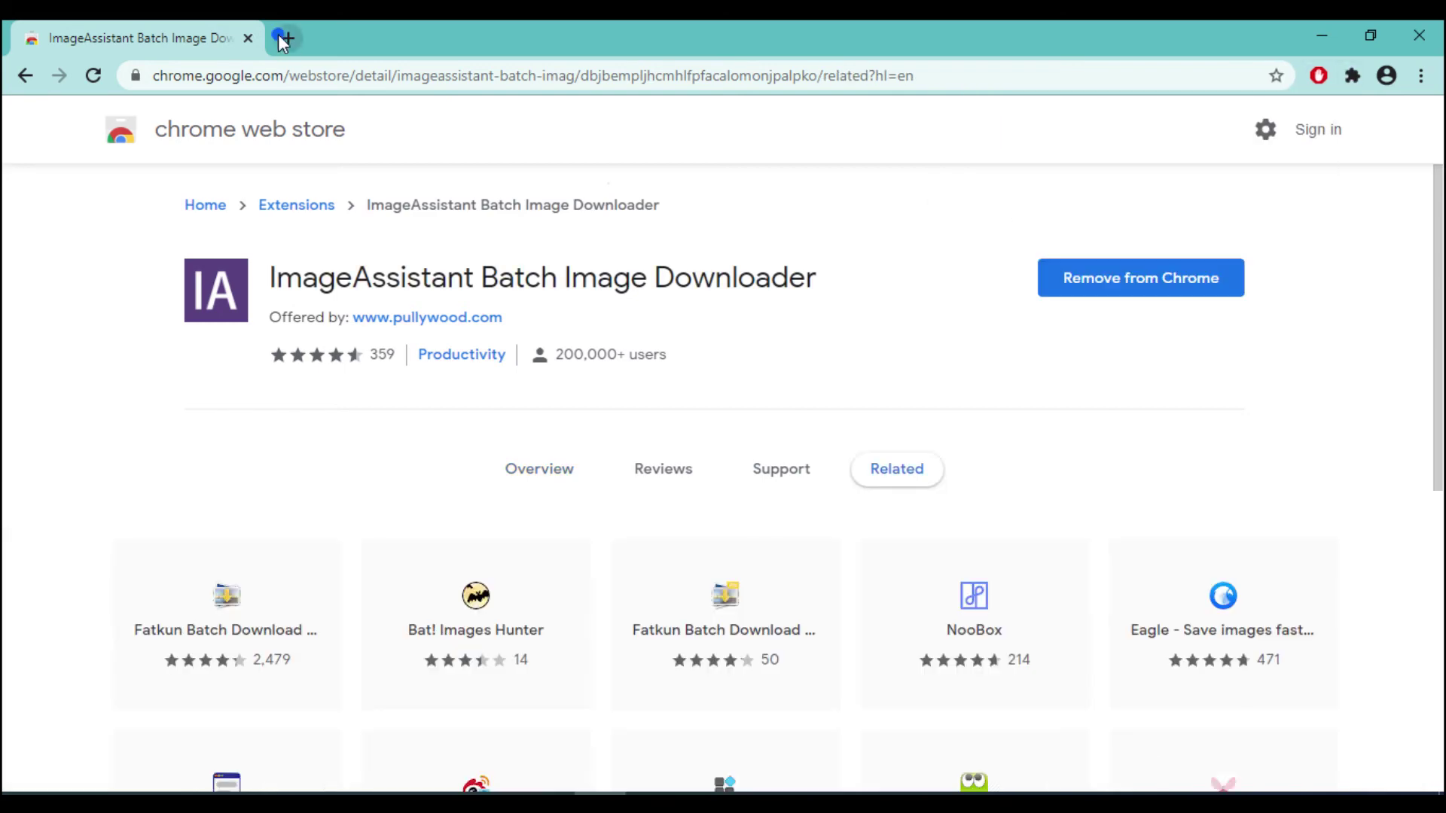
- Search Google for kittens in a new tab and show the image results
{"action": "left_click", "coordinate": [287, 38]}
{"action": "left_click", "coordinate": [576, 425]}
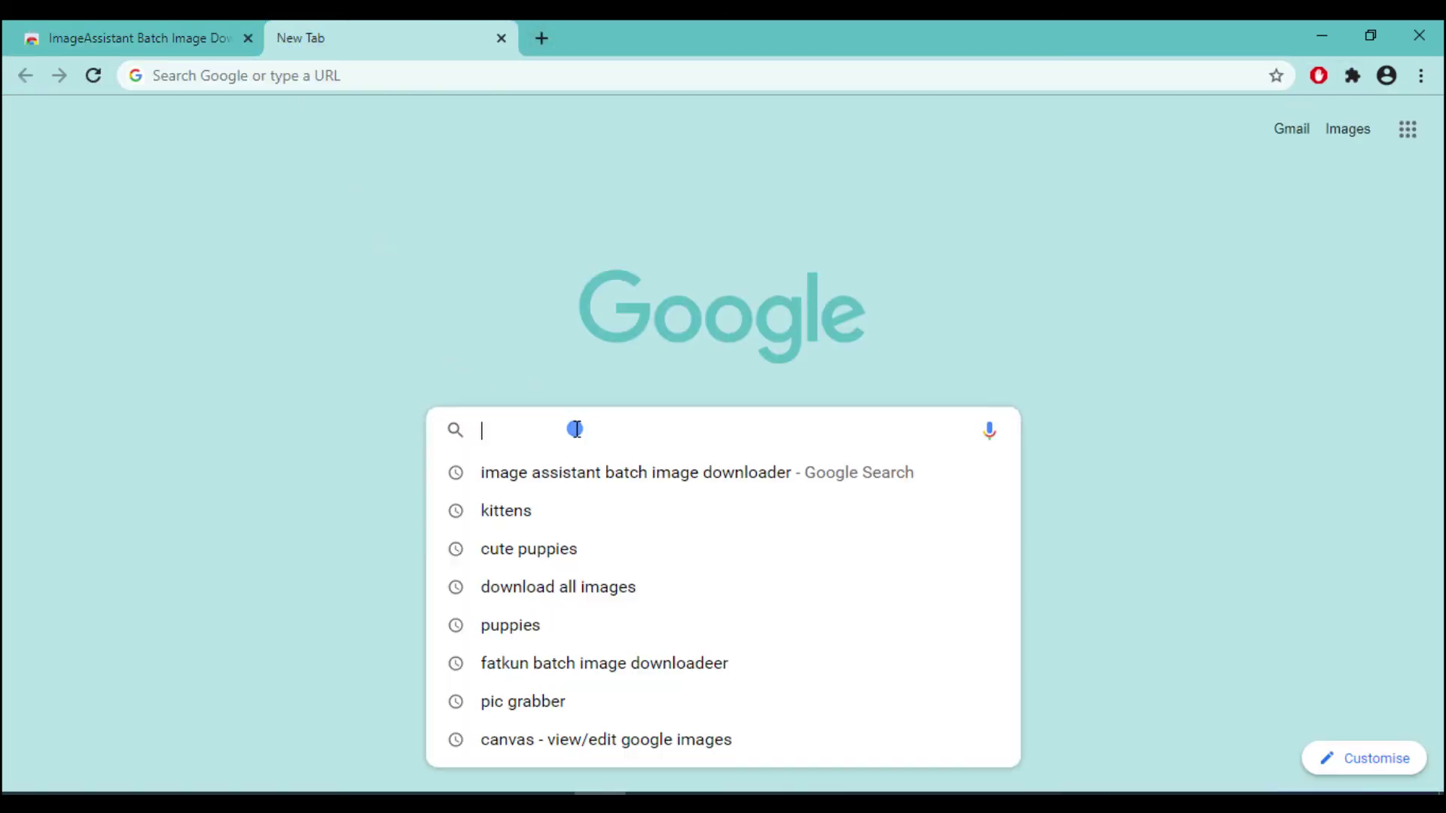
{"action": "left_click", "coordinate": [538, 512]}
{"action": "left_click", "coordinate": [331, 221]}
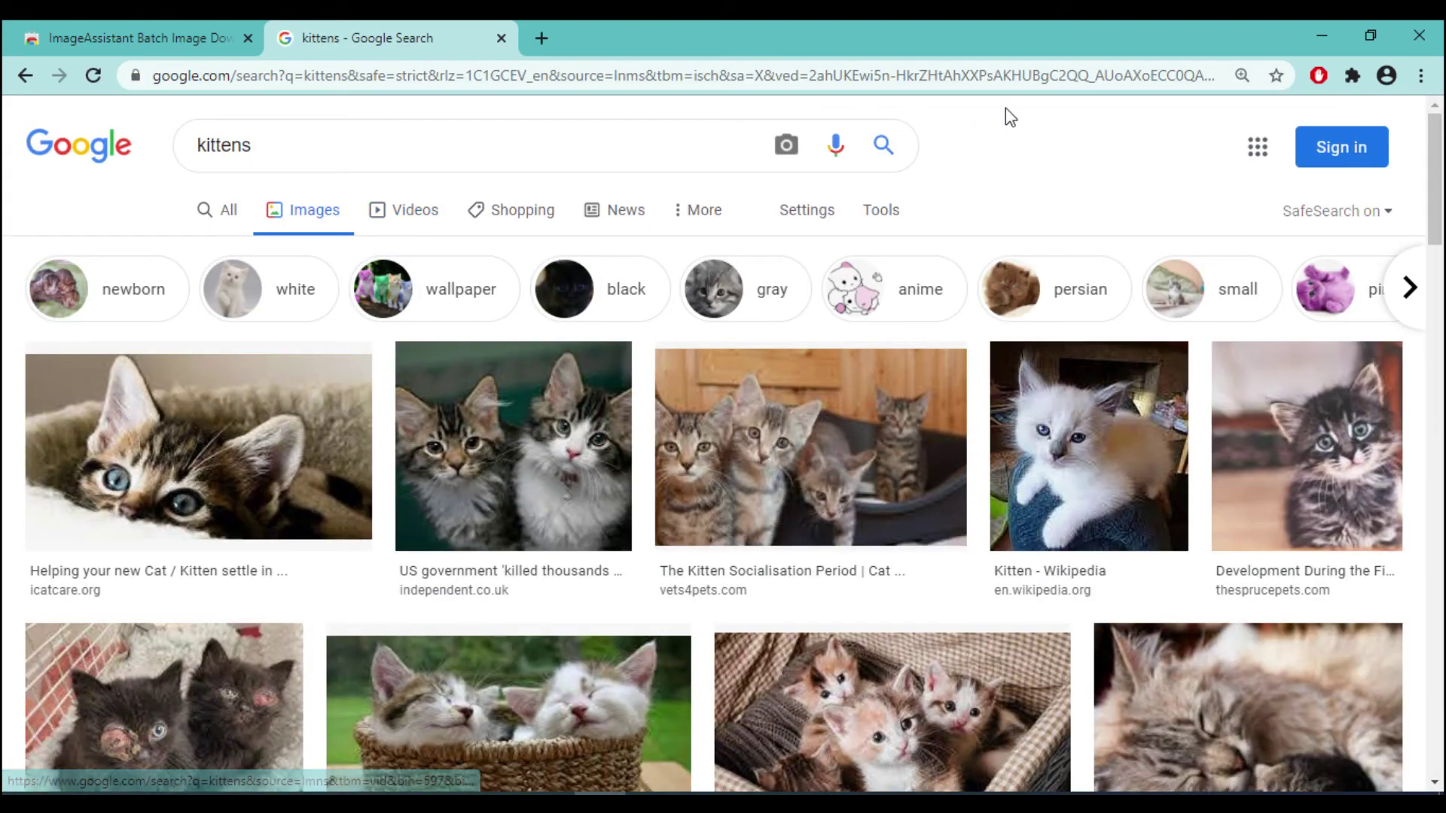
- Extract the images of the current kittens results page with ImageAssistant Batch Image Downloader
{"action": "left_click", "coordinate": [1353, 75]}
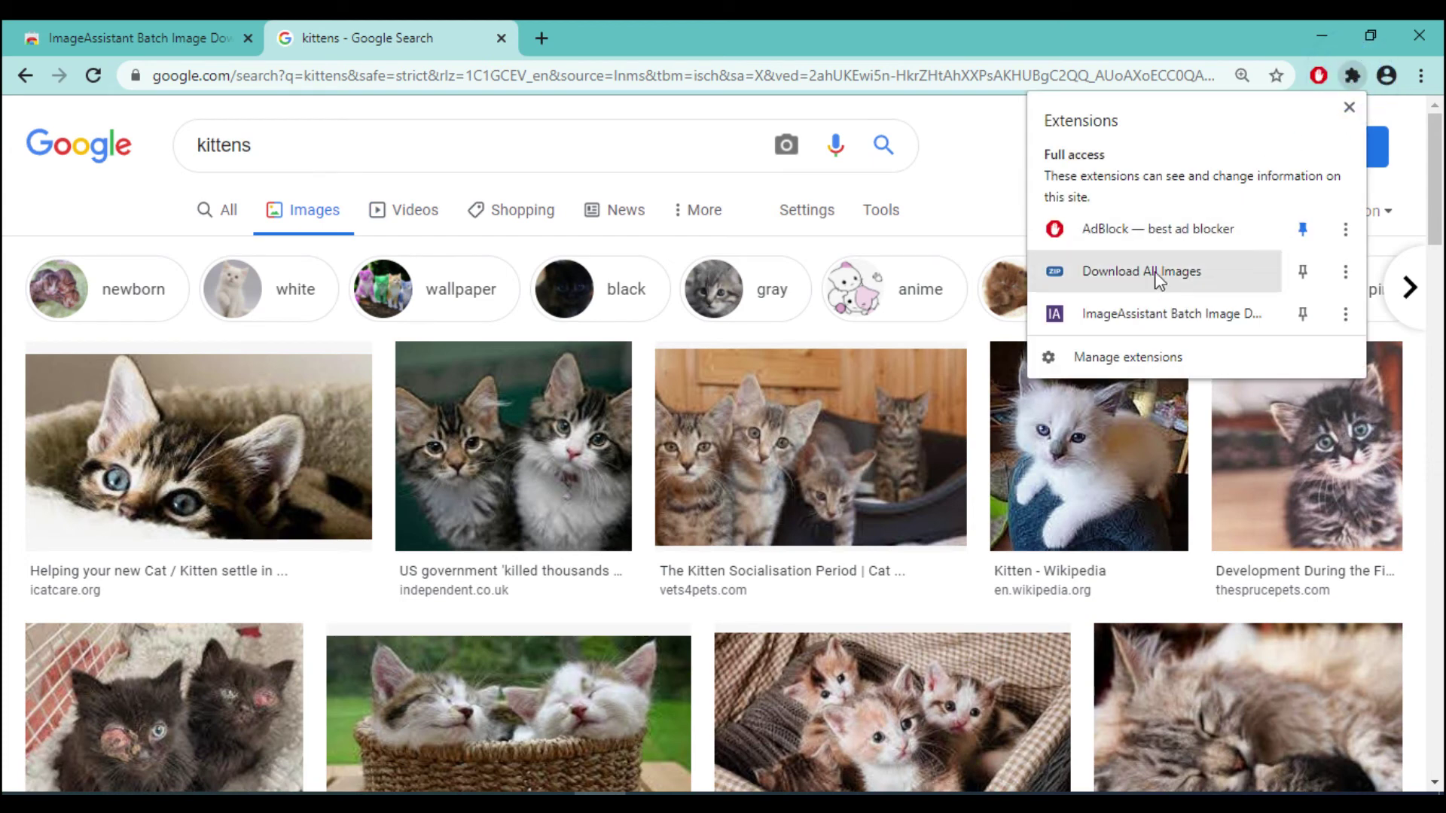
{"action": "left_click", "coordinate": [1131, 316]}
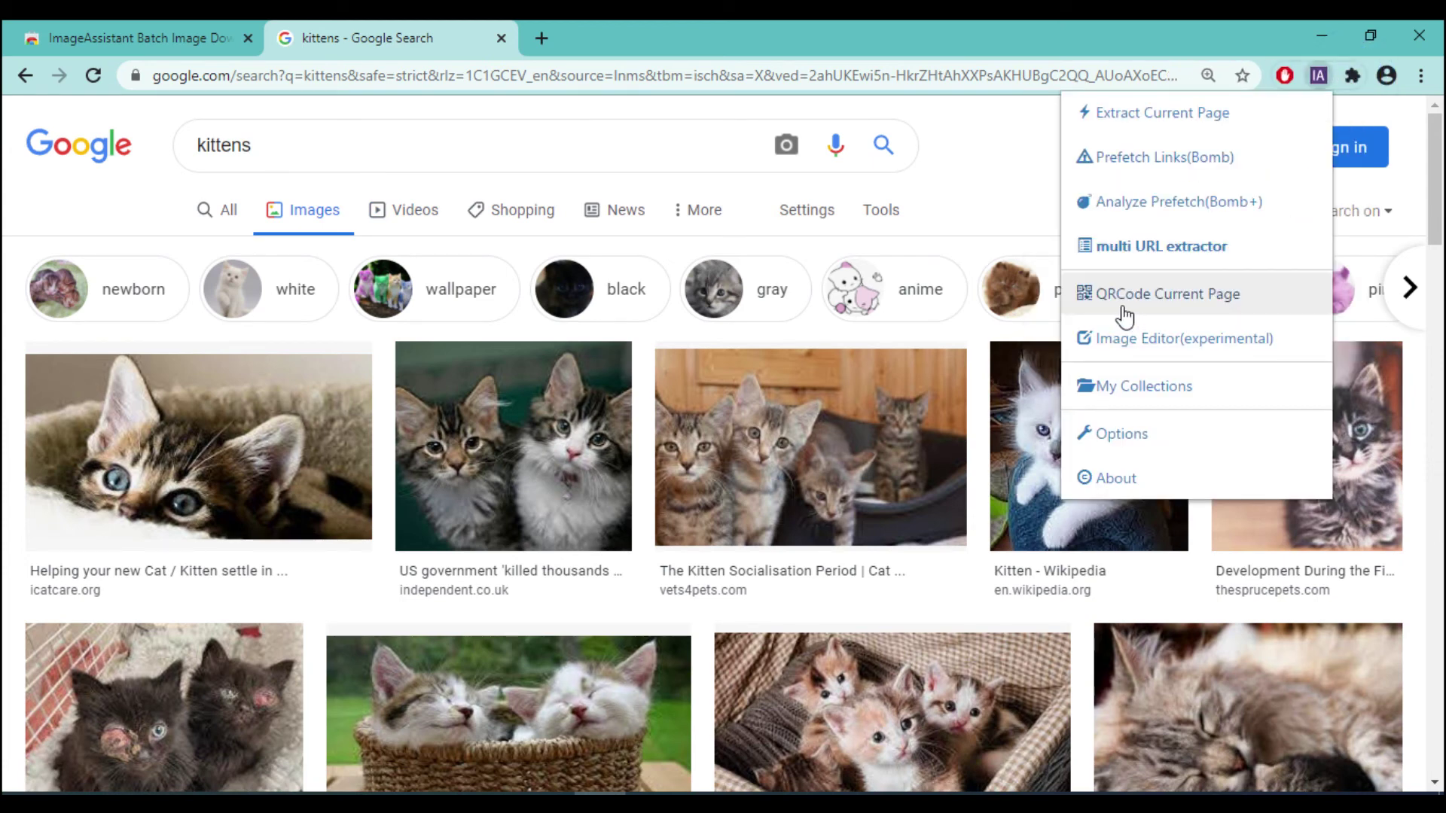
{"action": "left_click", "coordinate": [1139, 120]}
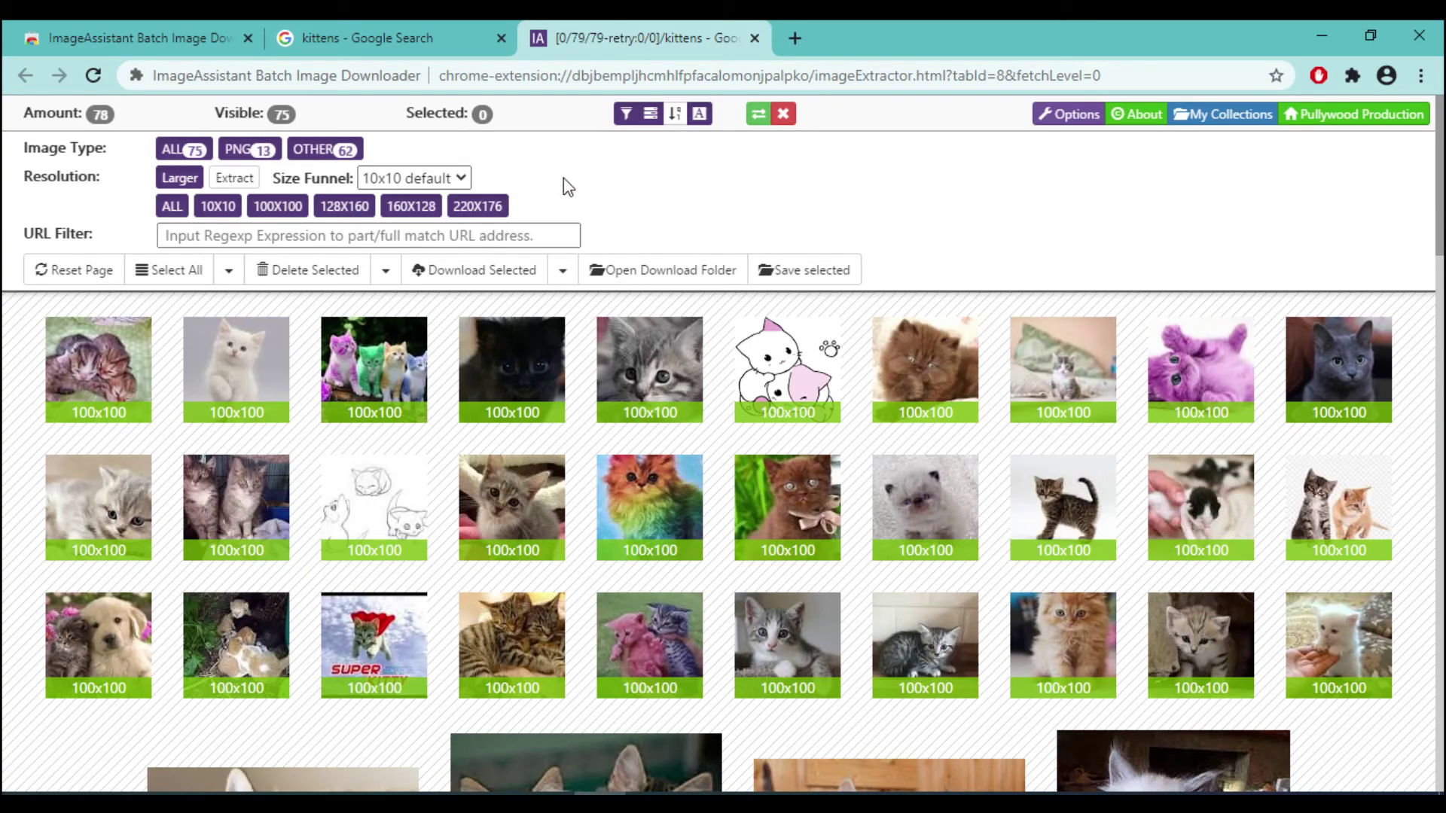
- Try the resolution filters 10X10, 100X100, 128X160 and 160X128 on the extracted images, ending on 176X220
{"action": "left_click", "coordinate": [302, 206]}
{"action": "left_click", "coordinate": [192, 178]}
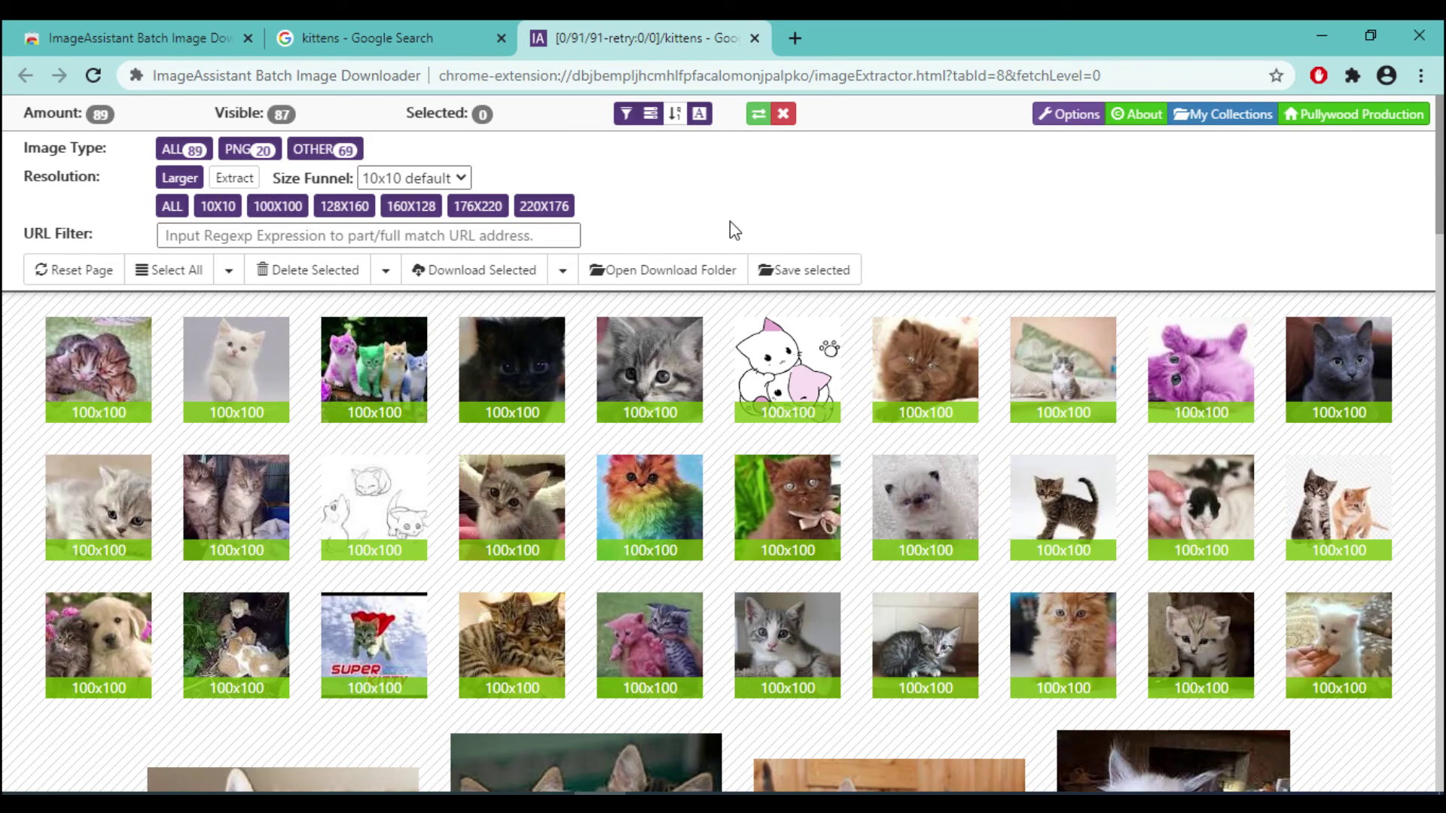
{"action": "left_click", "coordinate": [229, 211]}
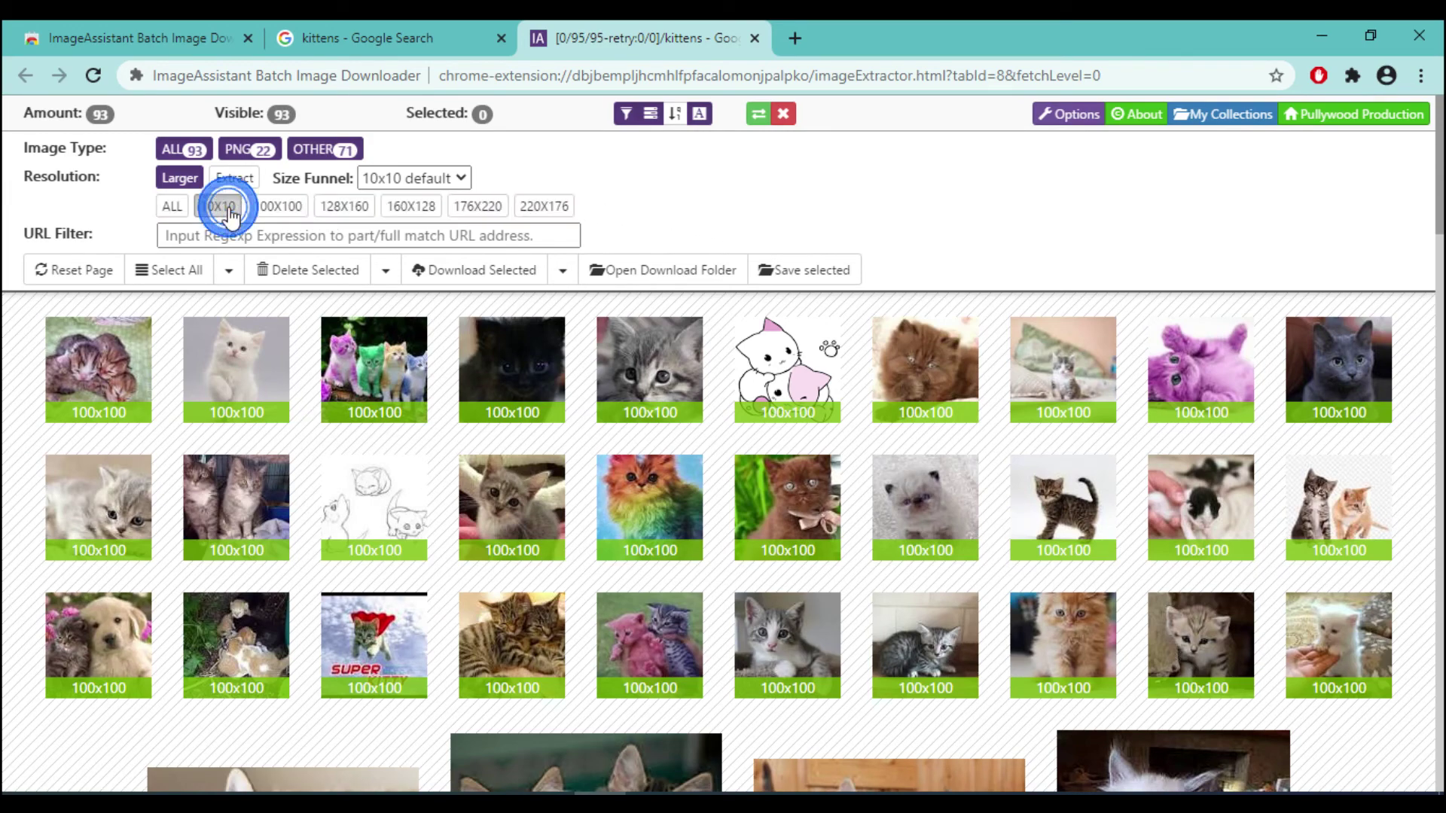
{"action": "left_click", "coordinate": [278, 206]}
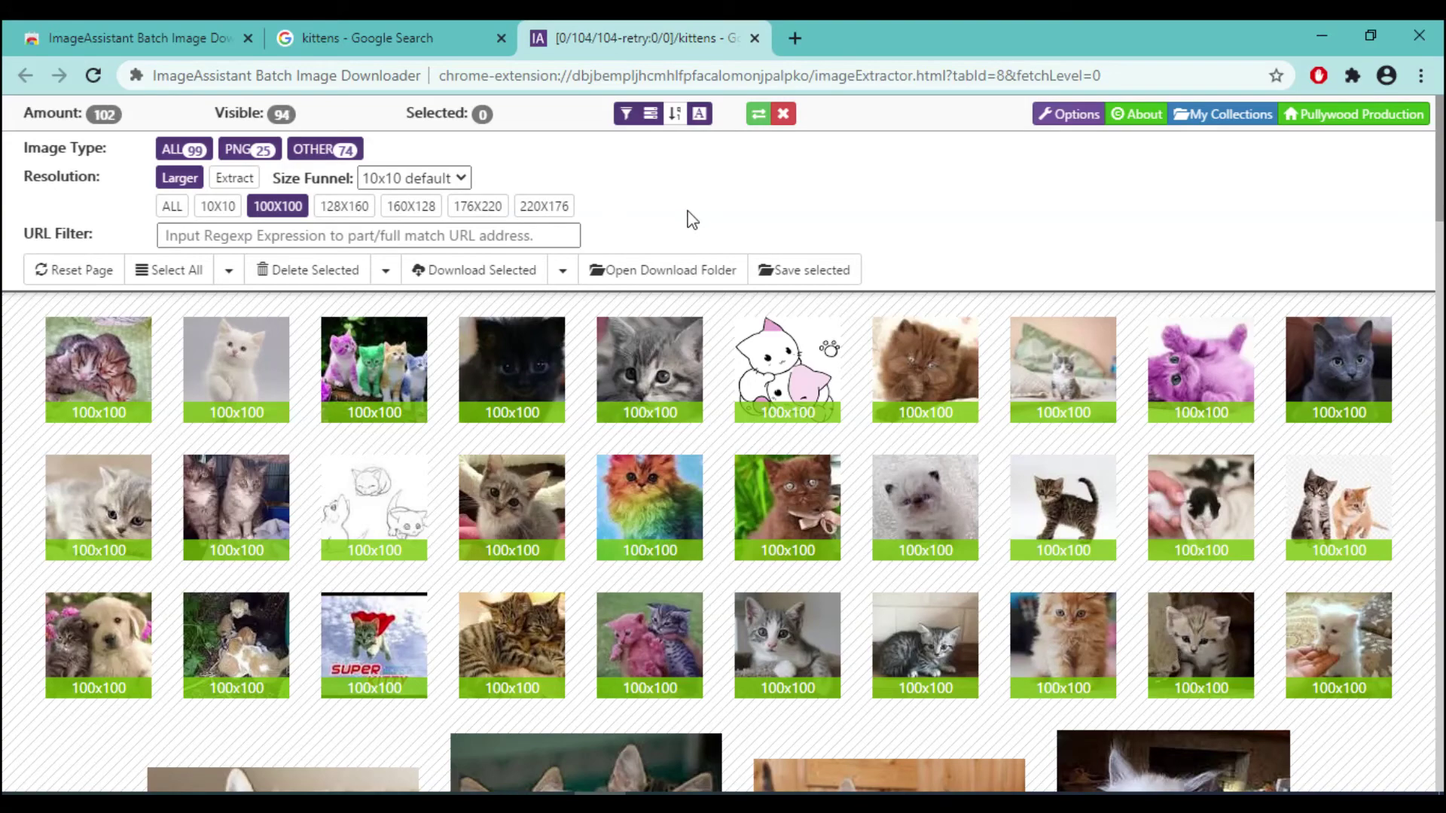
{"action": "left_click", "coordinate": [363, 211]}
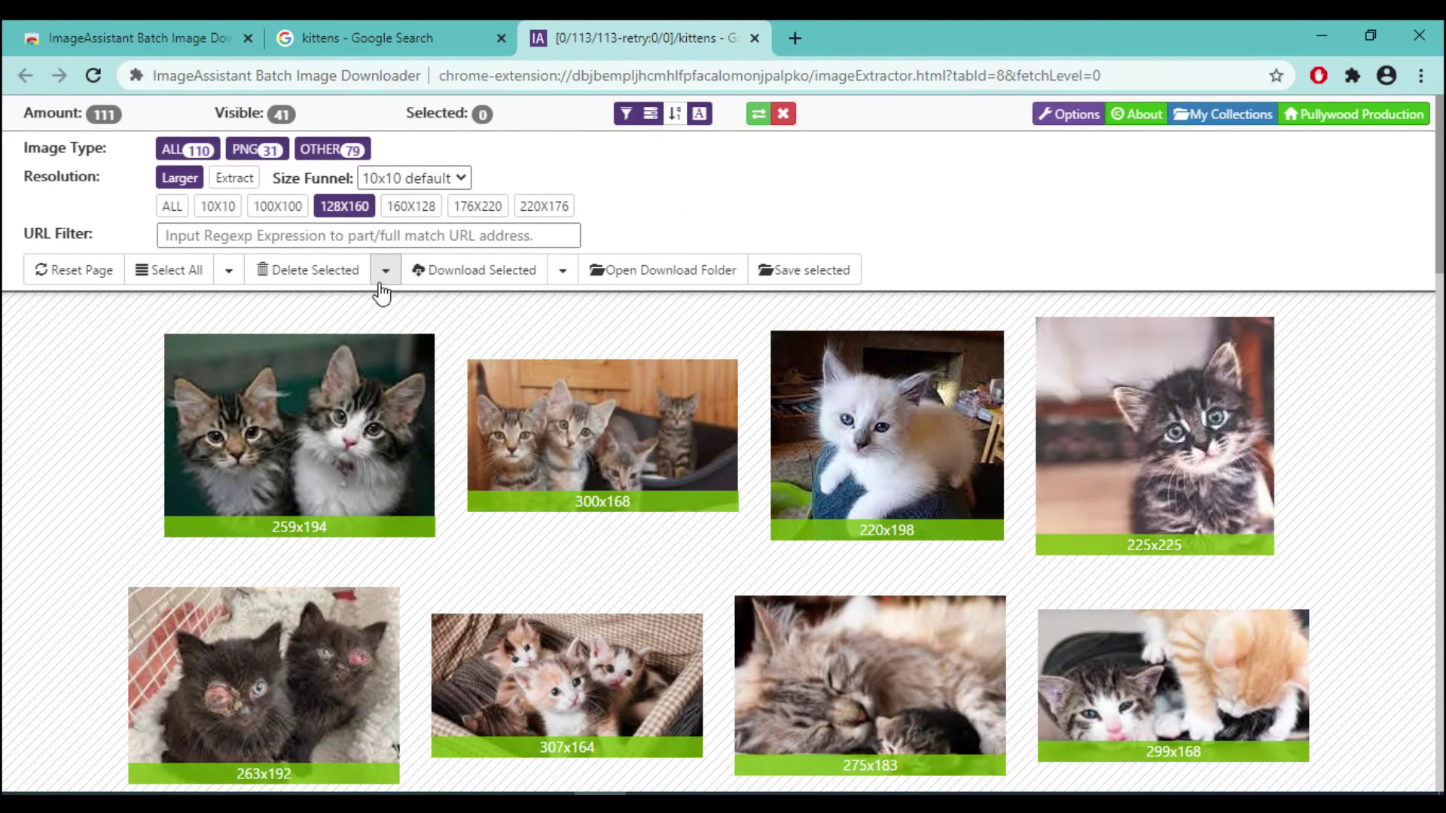
{"action": "left_click", "coordinate": [421, 215]}
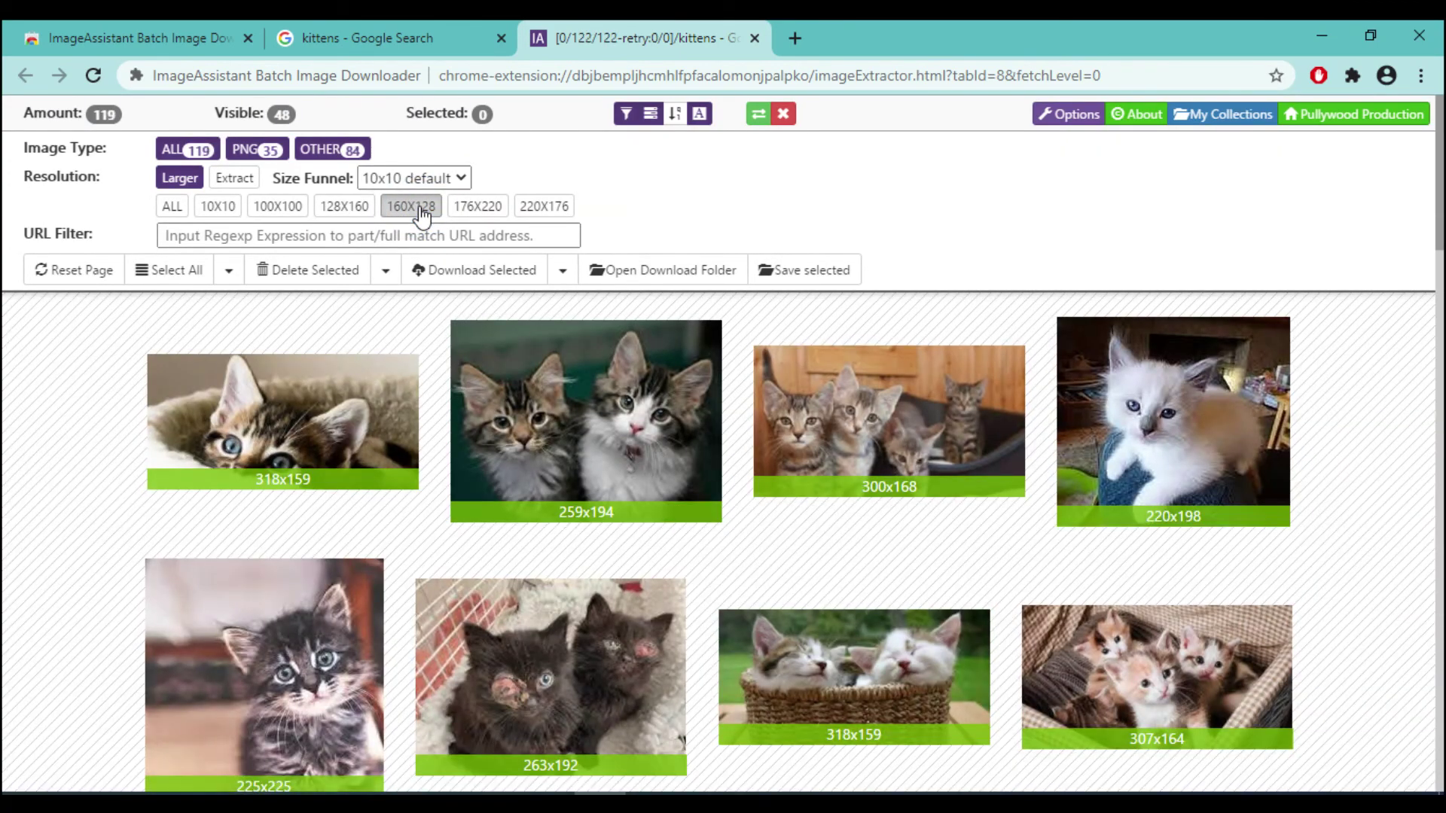
{"action": "left_click", "coordinate": [488, 212]}
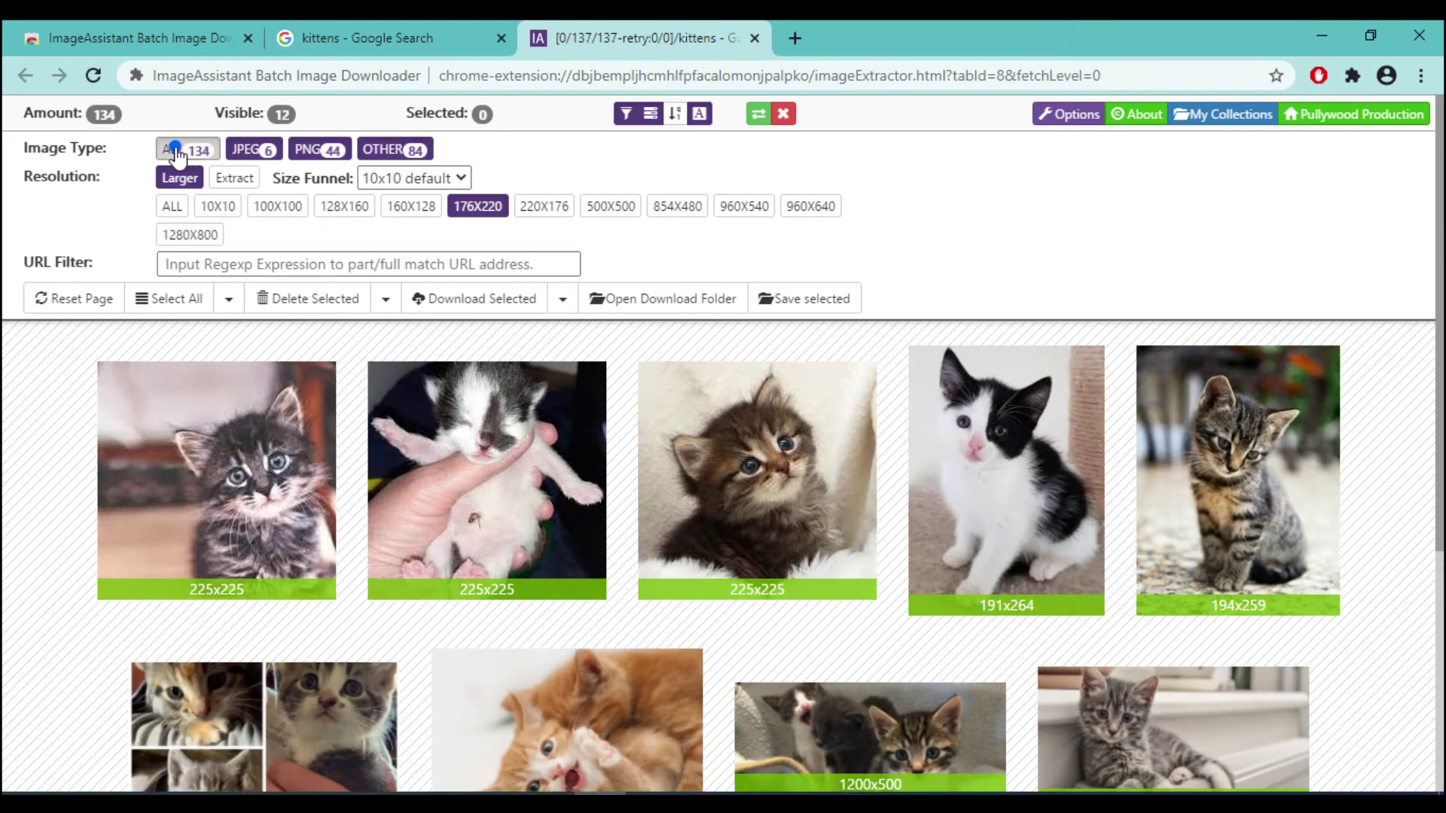
- Clear all image types, view the PNG images alone and filter the results to JPEG only
{"action": "left_click", "coordinate": [198, 153]}
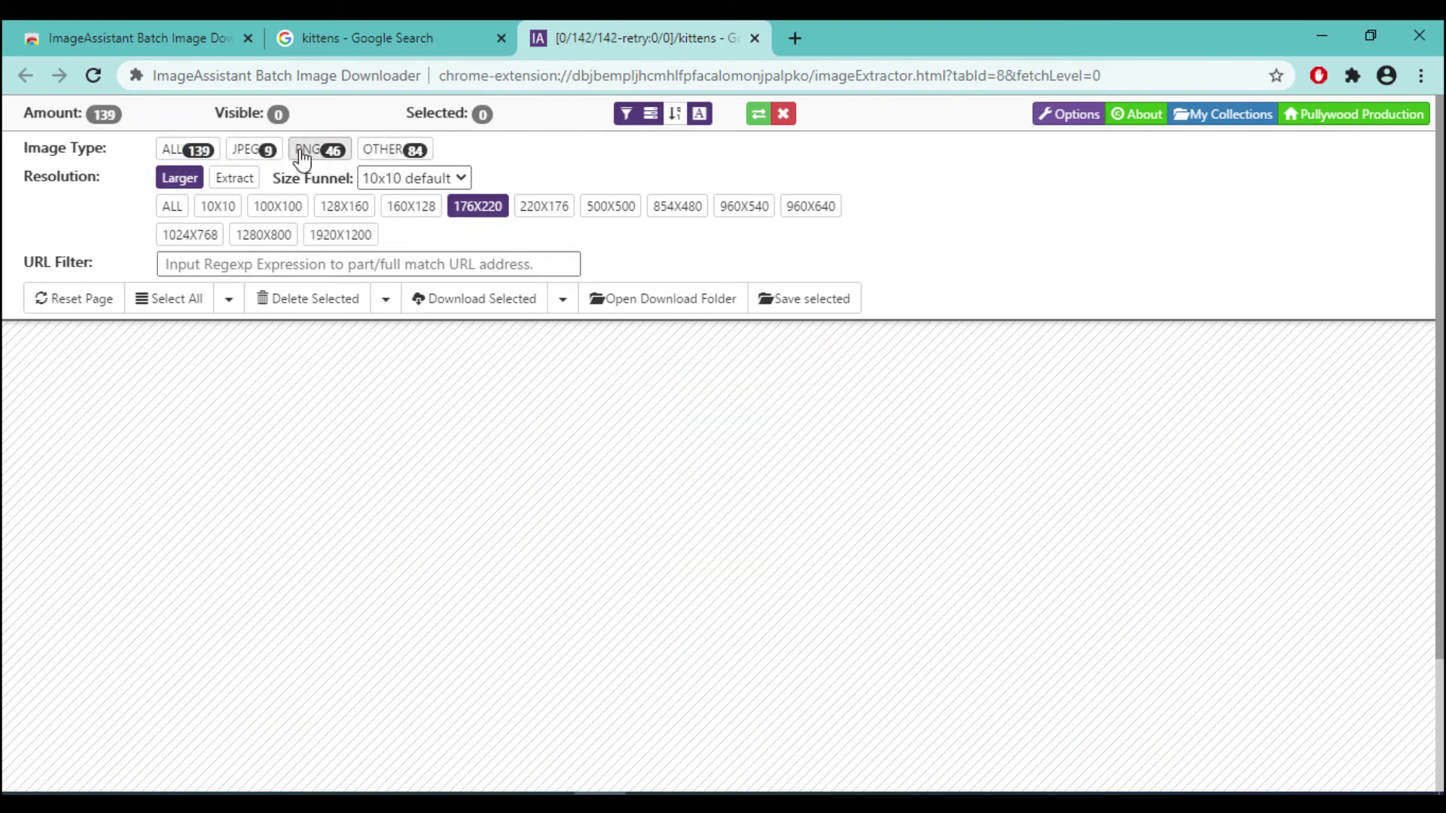
{"action": "left_click", "coordinate": [304, 153]}
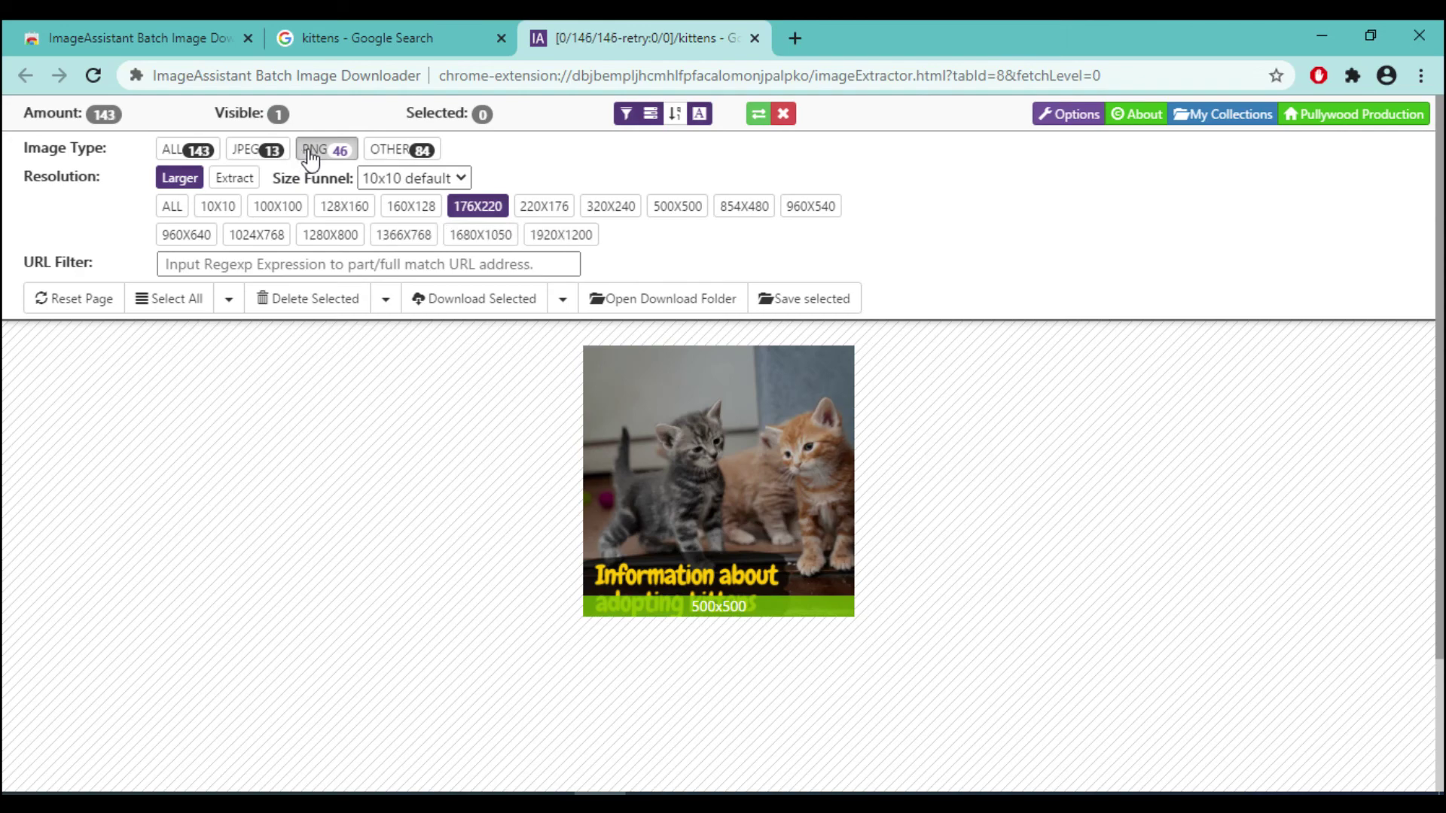
{"action": "left_click", "coordinate": [305, 150]}
{"action": "left_click", "coordinate": [273, 151]}
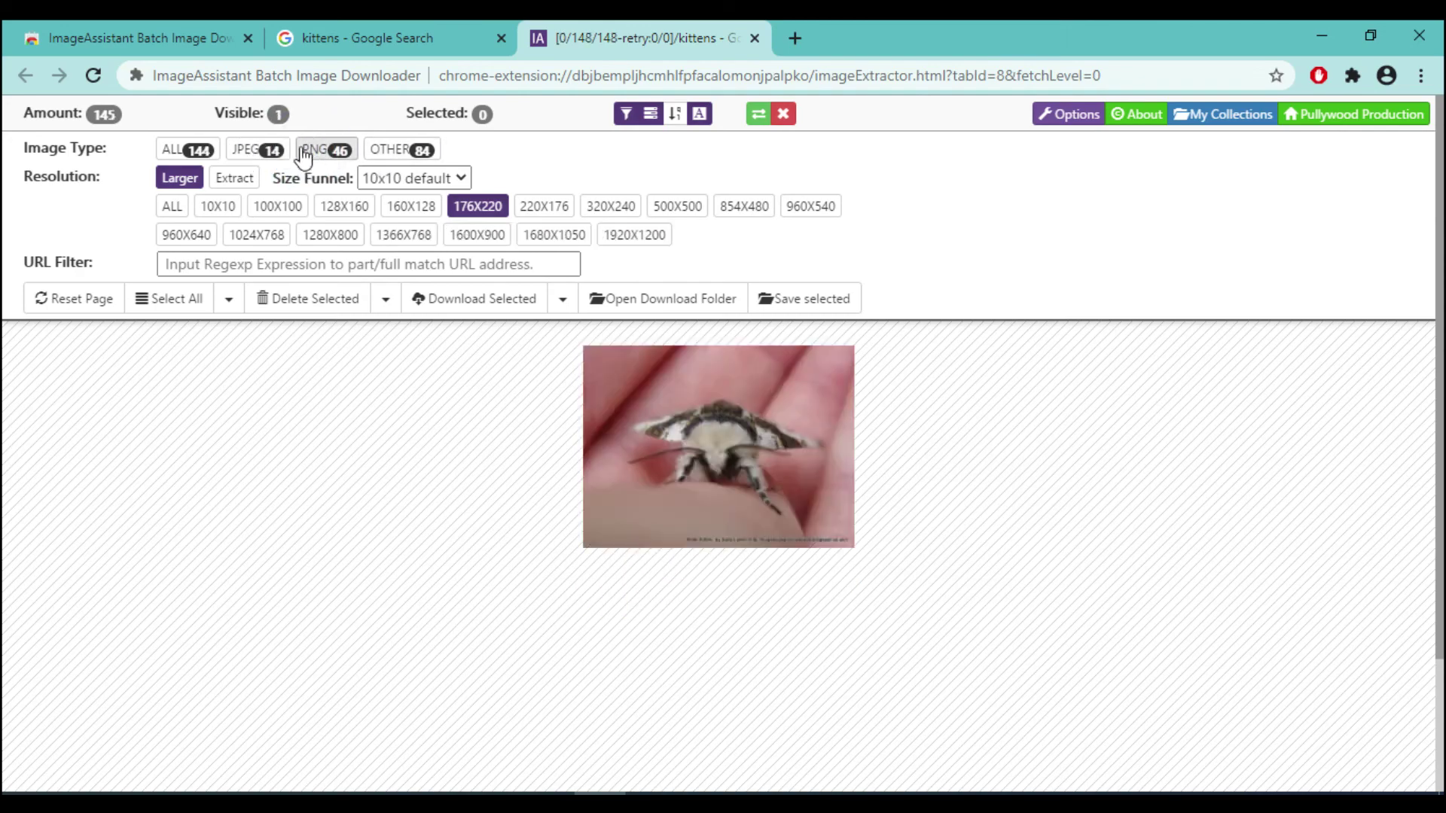
{"action": "left_click", "coordinate": [251, 151]}
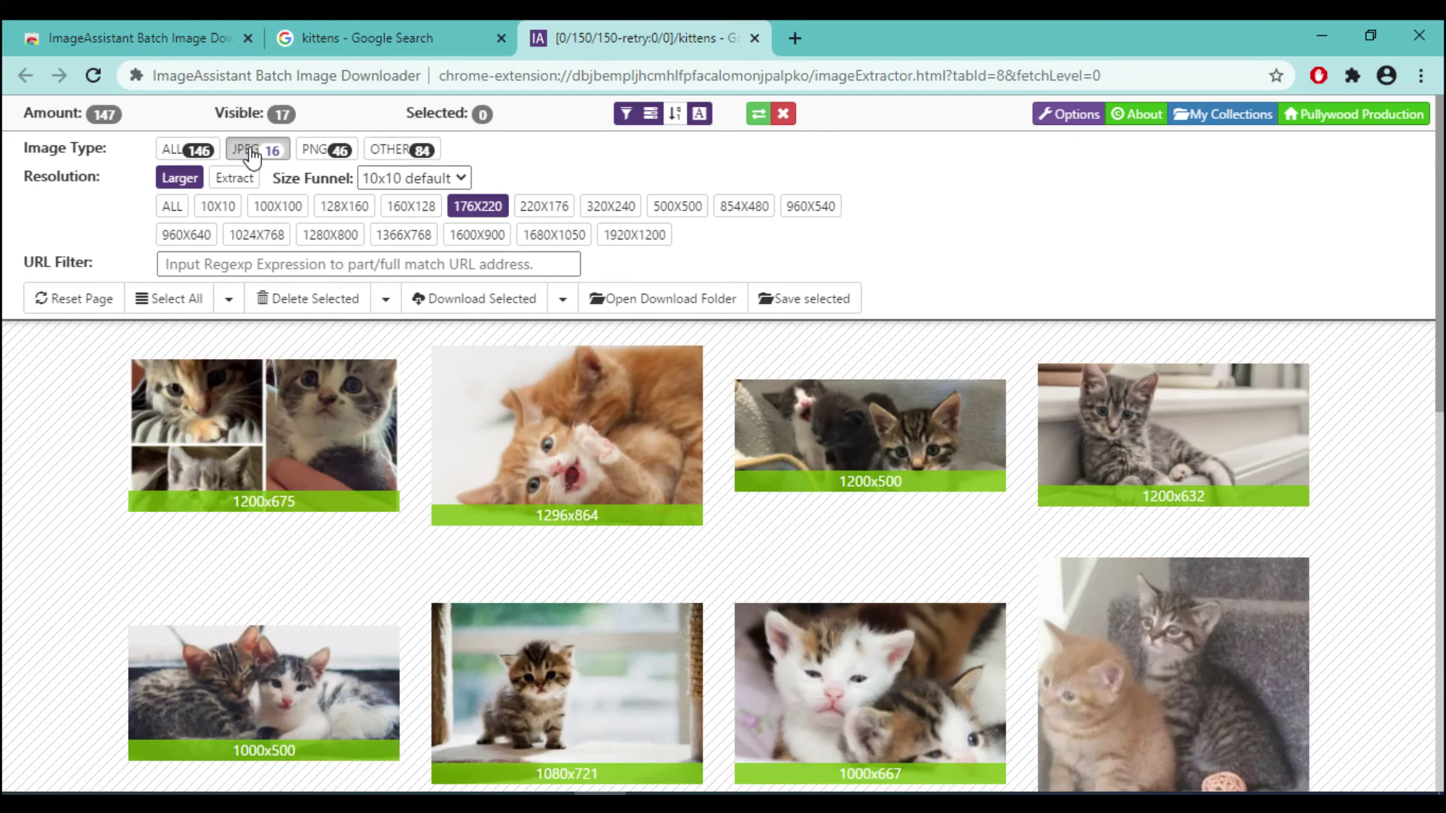
{"action": "left_click", "coordinate": [250, 150]}
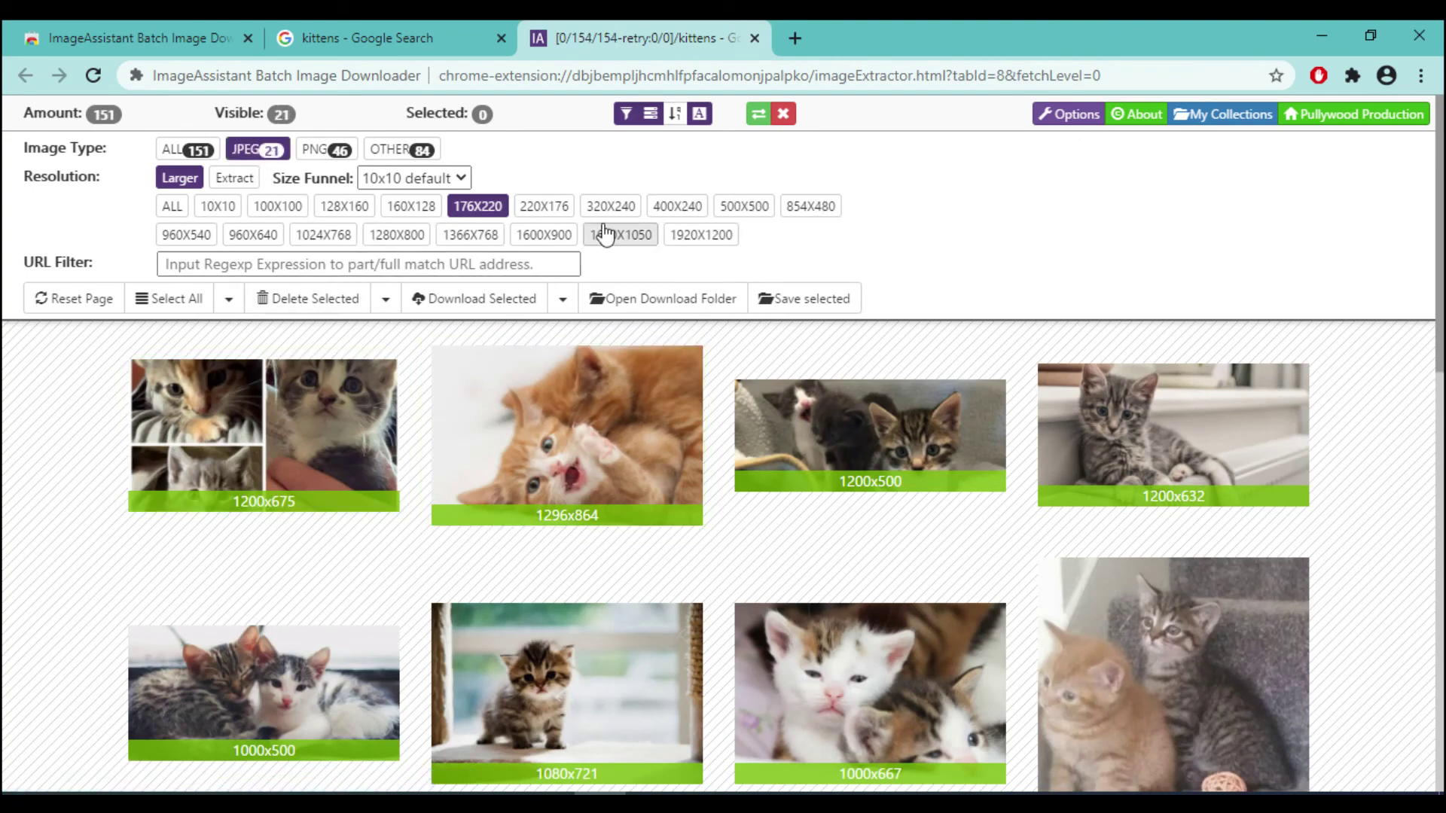
- Set the resolution filter to 1600X900 and enable all image types except OTHER
{"action": "left_click", "coordinate": [563, 238]}
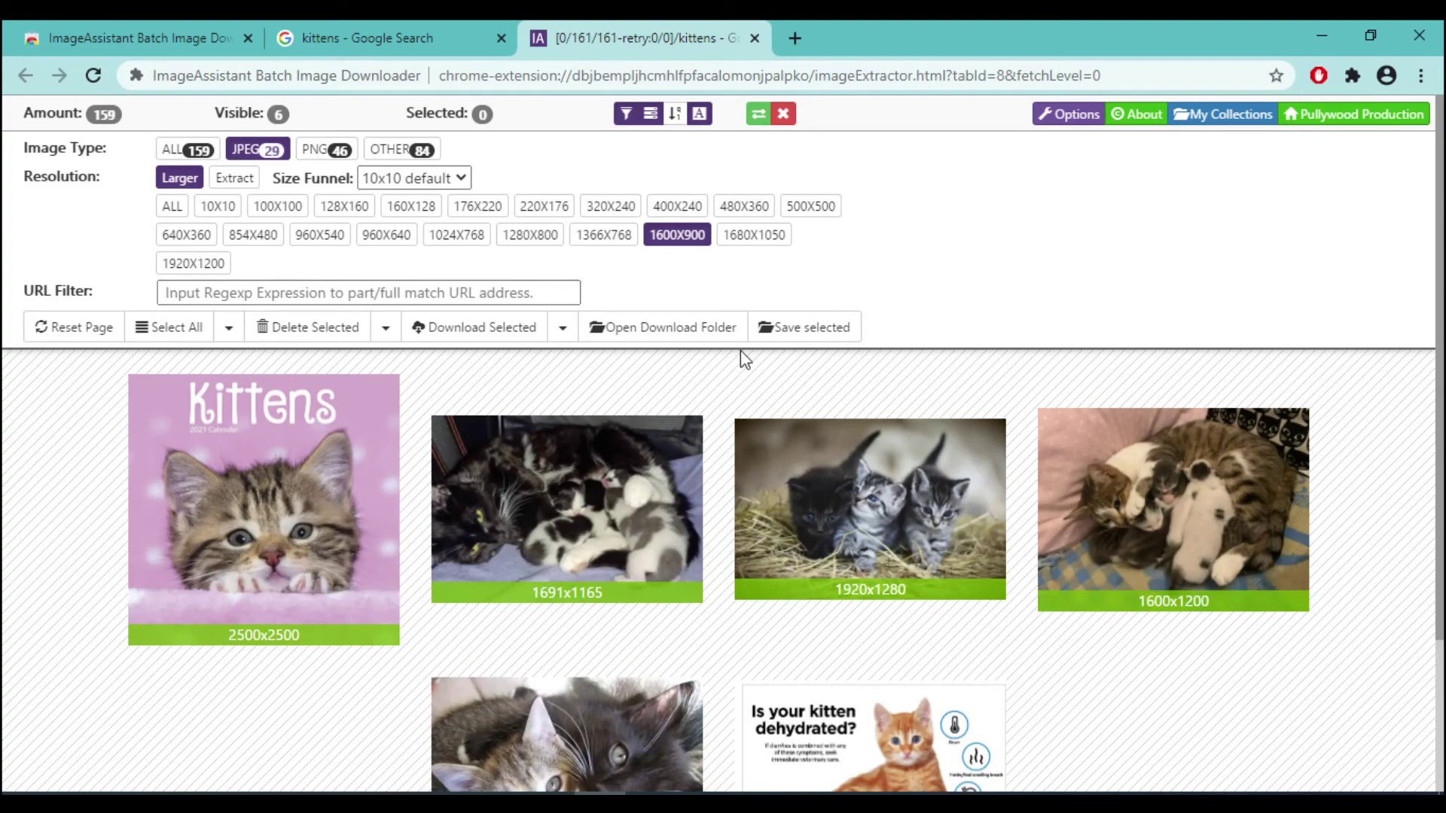
{"action": "left_click", "coordinate": [179, 151]}
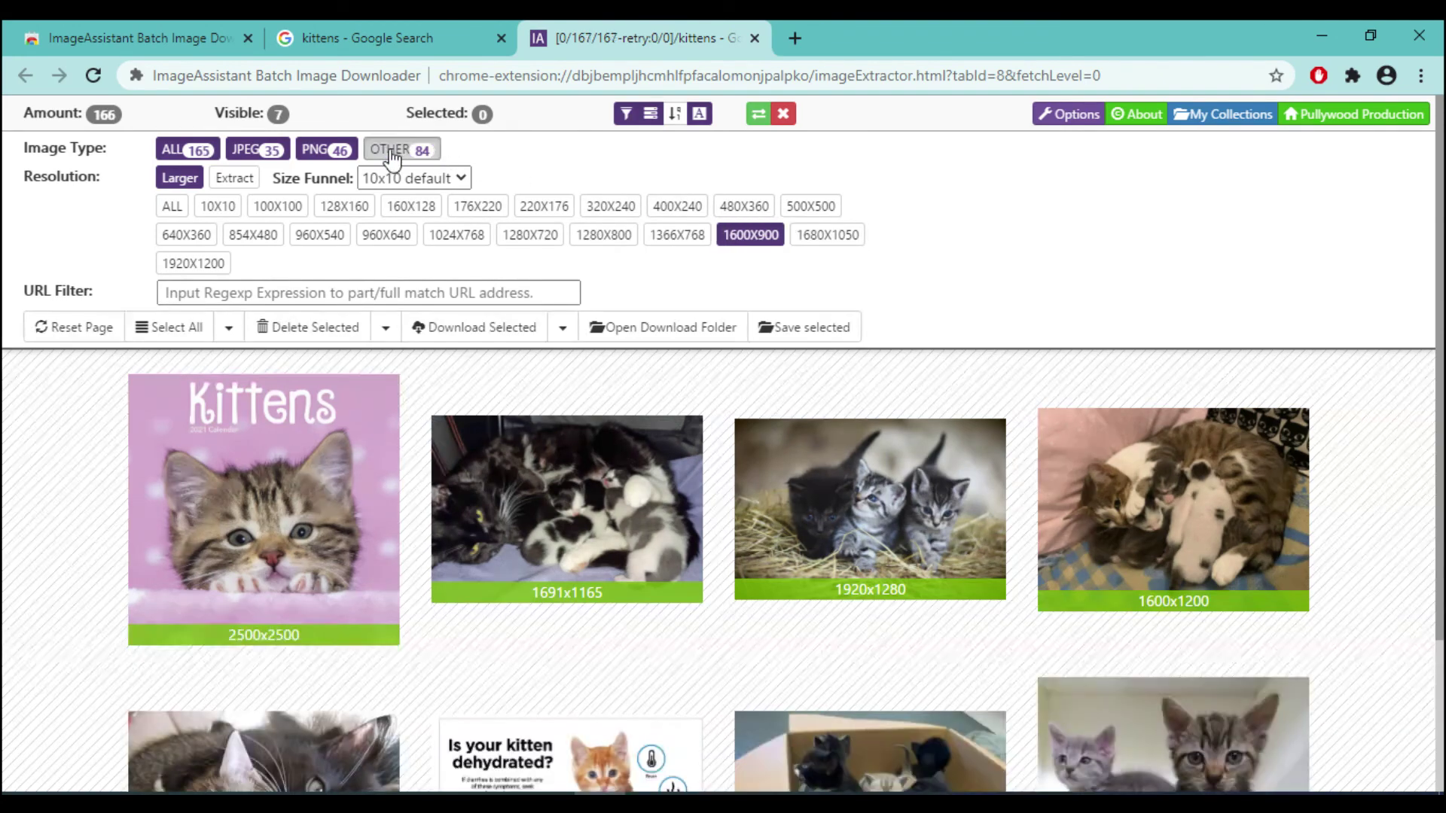
{"action": "left_click", "coordinate": [387, 149]}
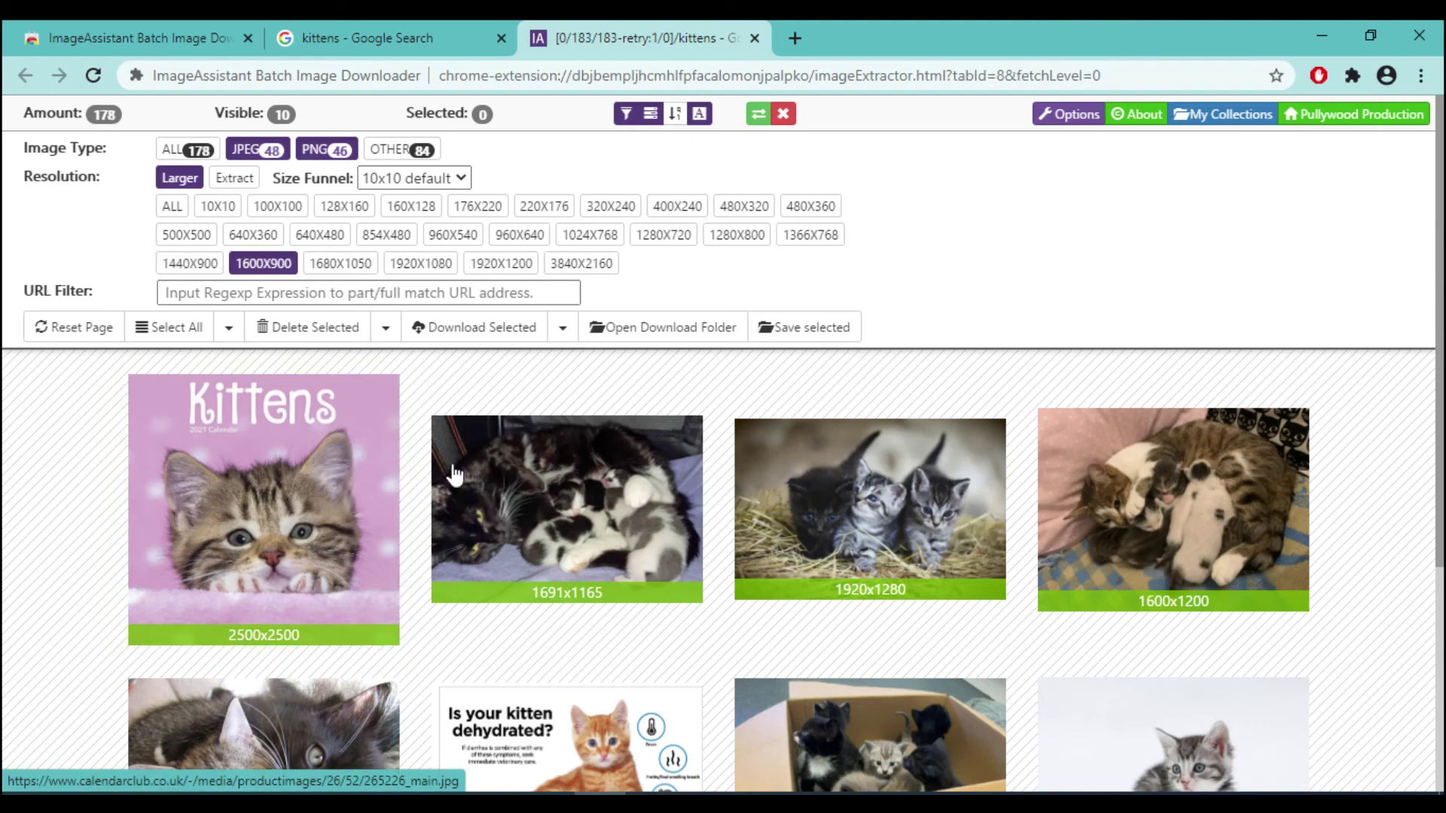
- Preview the 1920x1280 picture of three kittens and select it together with the 1600x1200, 1691x1165 and 1981x1514 pictures
{"action": "left_click", "coordinate": [848, 486]}
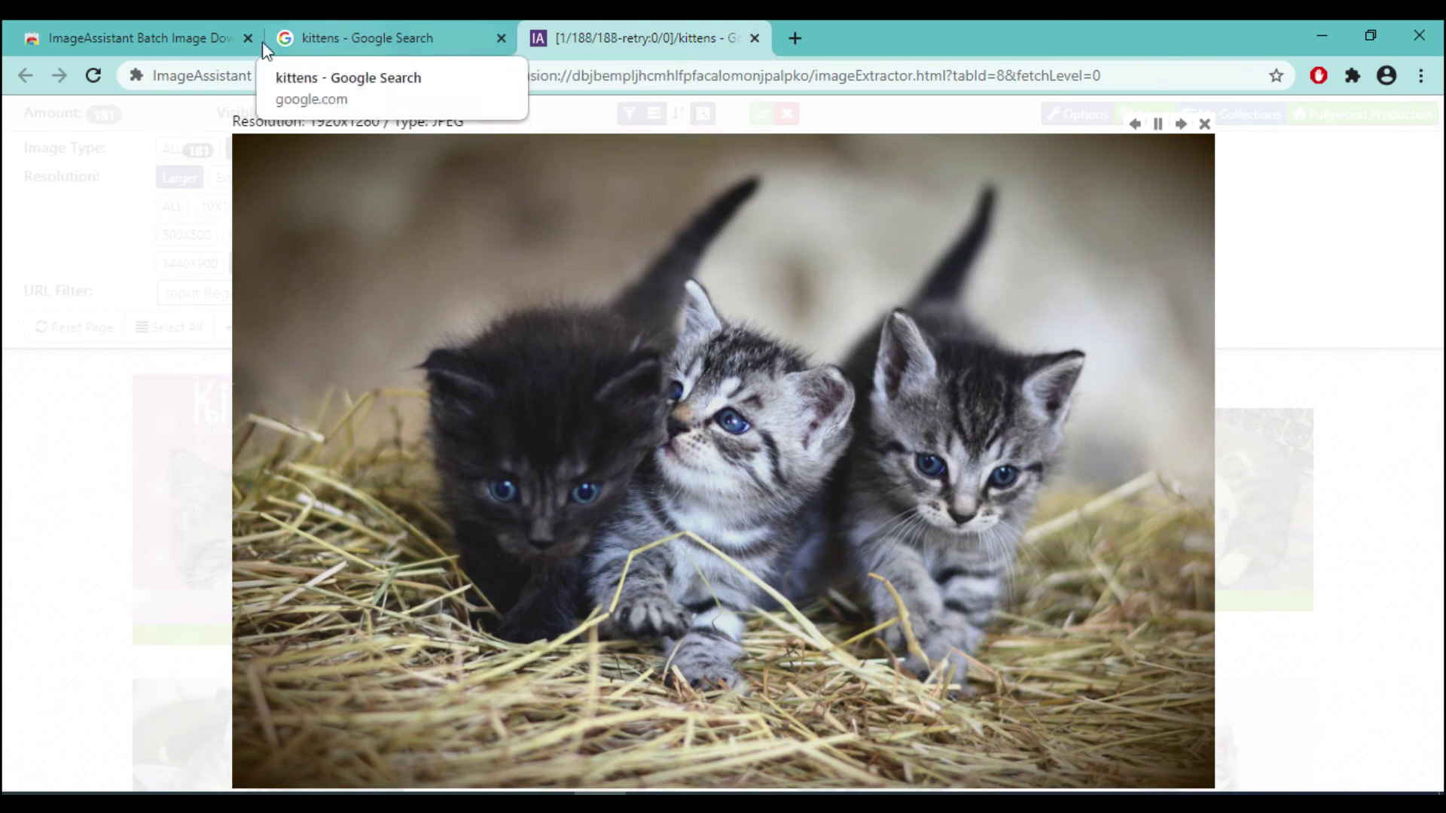
{"action": "left_click", "coordinate": [1204, 124]}
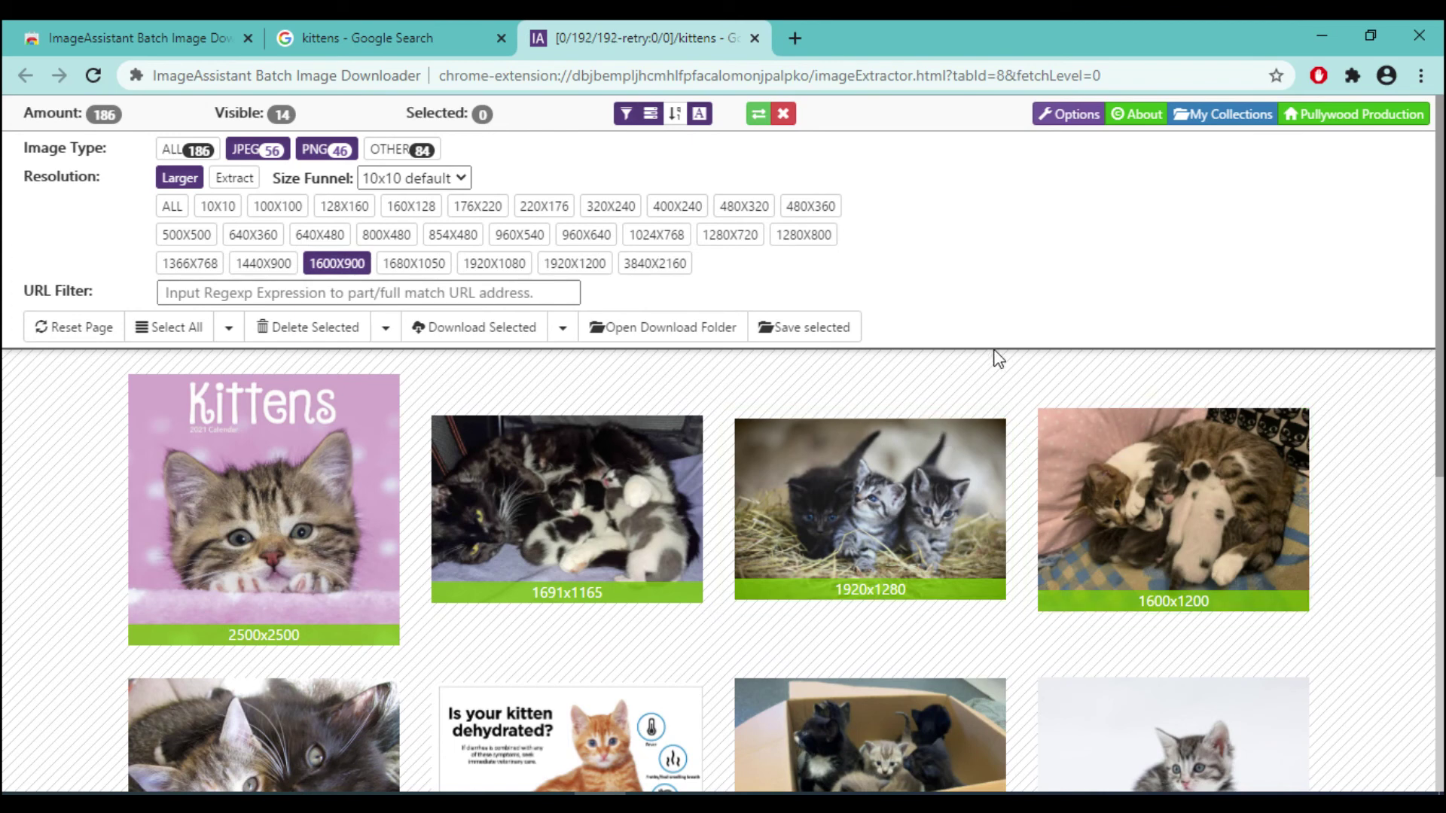
{"action": "left_click_drag", "start_coordinate": [1386, 591], "coordinate": [1098, 478]}
{"action": "left_click_drag", "start_coordinate": [717, 364], "coordinate": [920, 499]}
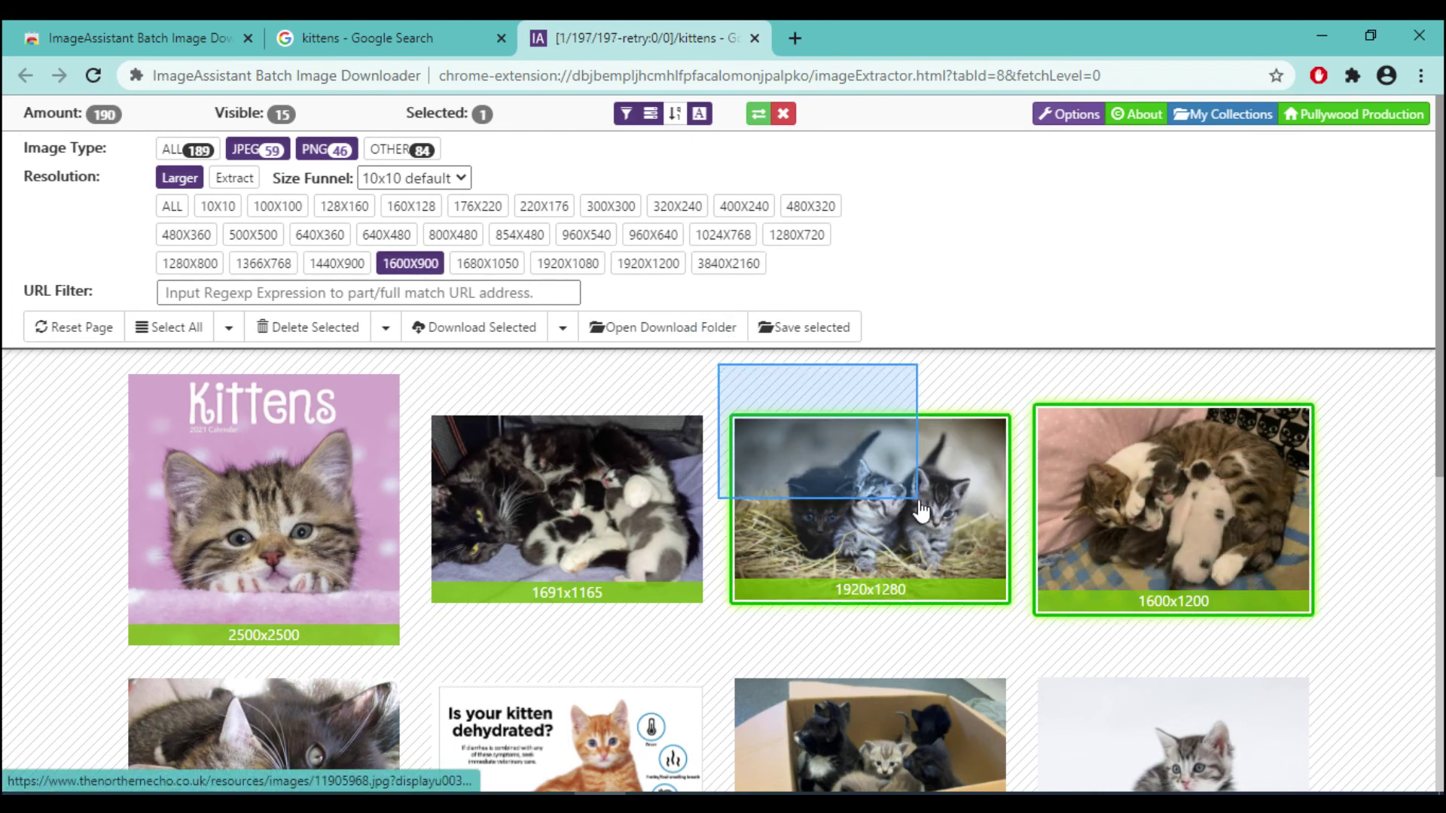
{"action": "left_click_drag", "start_coordinate": [472, 364], "coordinate": [706, 497]}
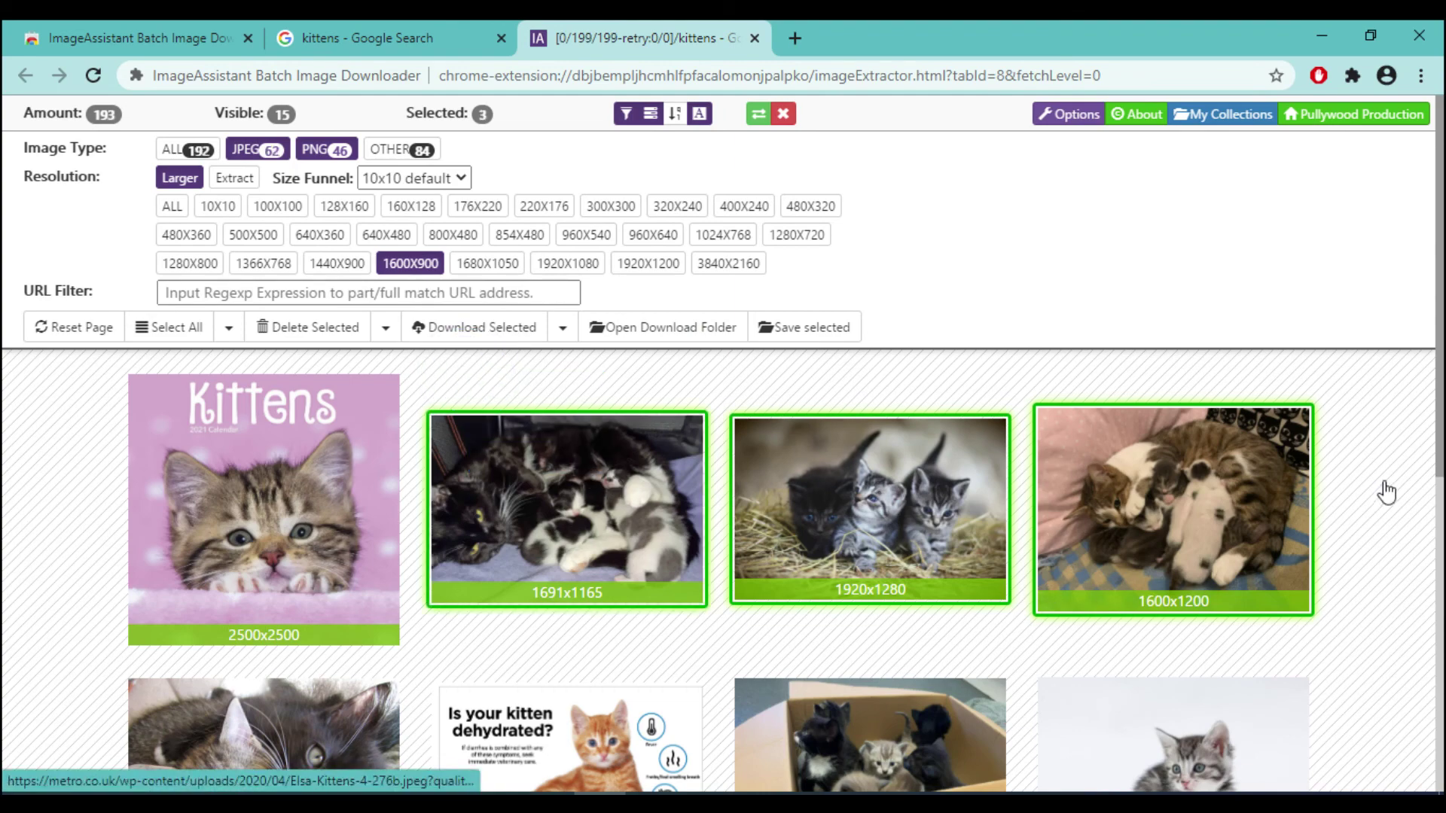
{"action": "scroll", "coordinate": [1394, 512], "scroll_direction": "down", "scroll_amount": 4}
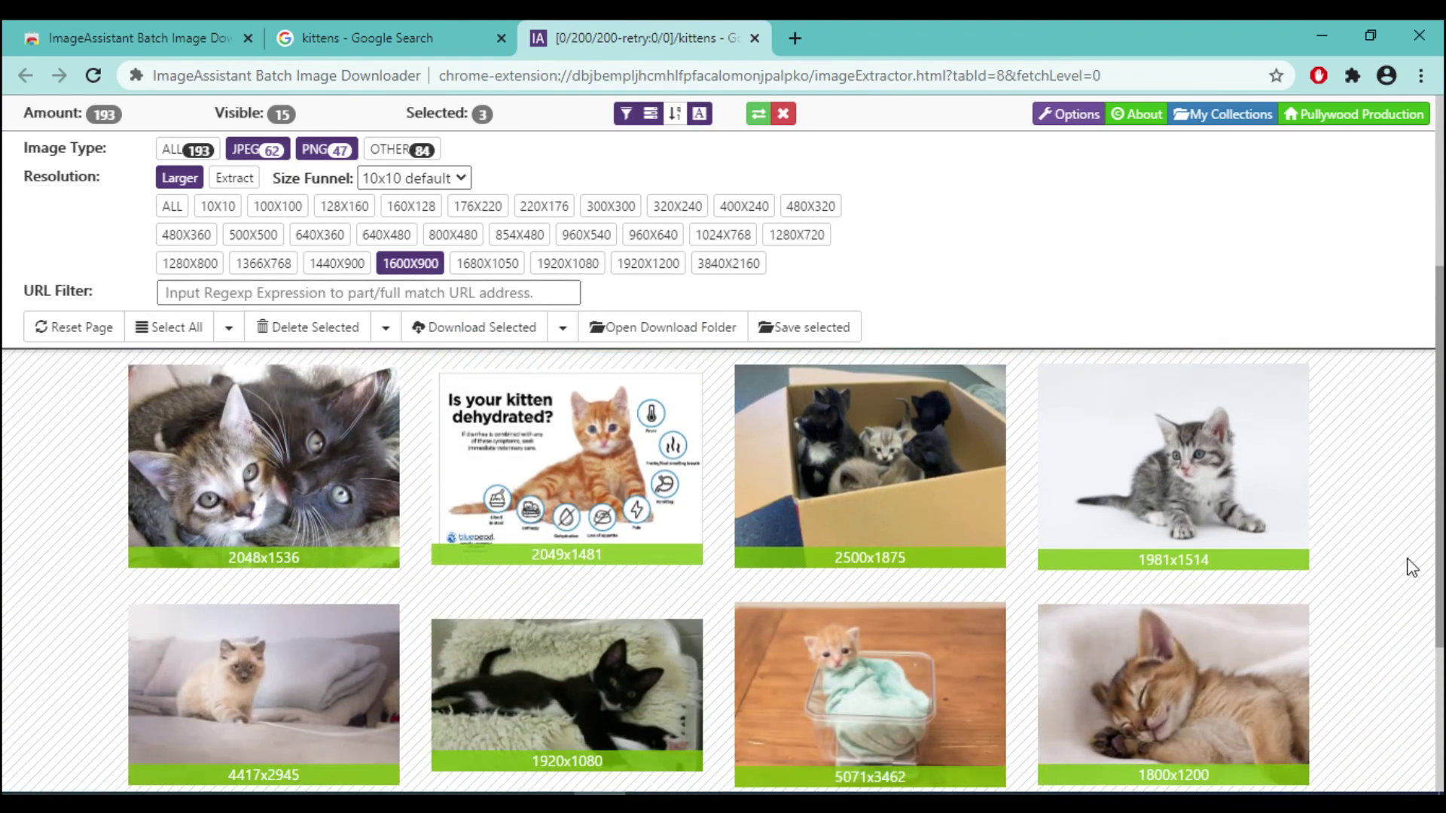
{"action": "left_click_drag", "start_coordinate": [1026, 391], "coordinate": [1187, 436]}
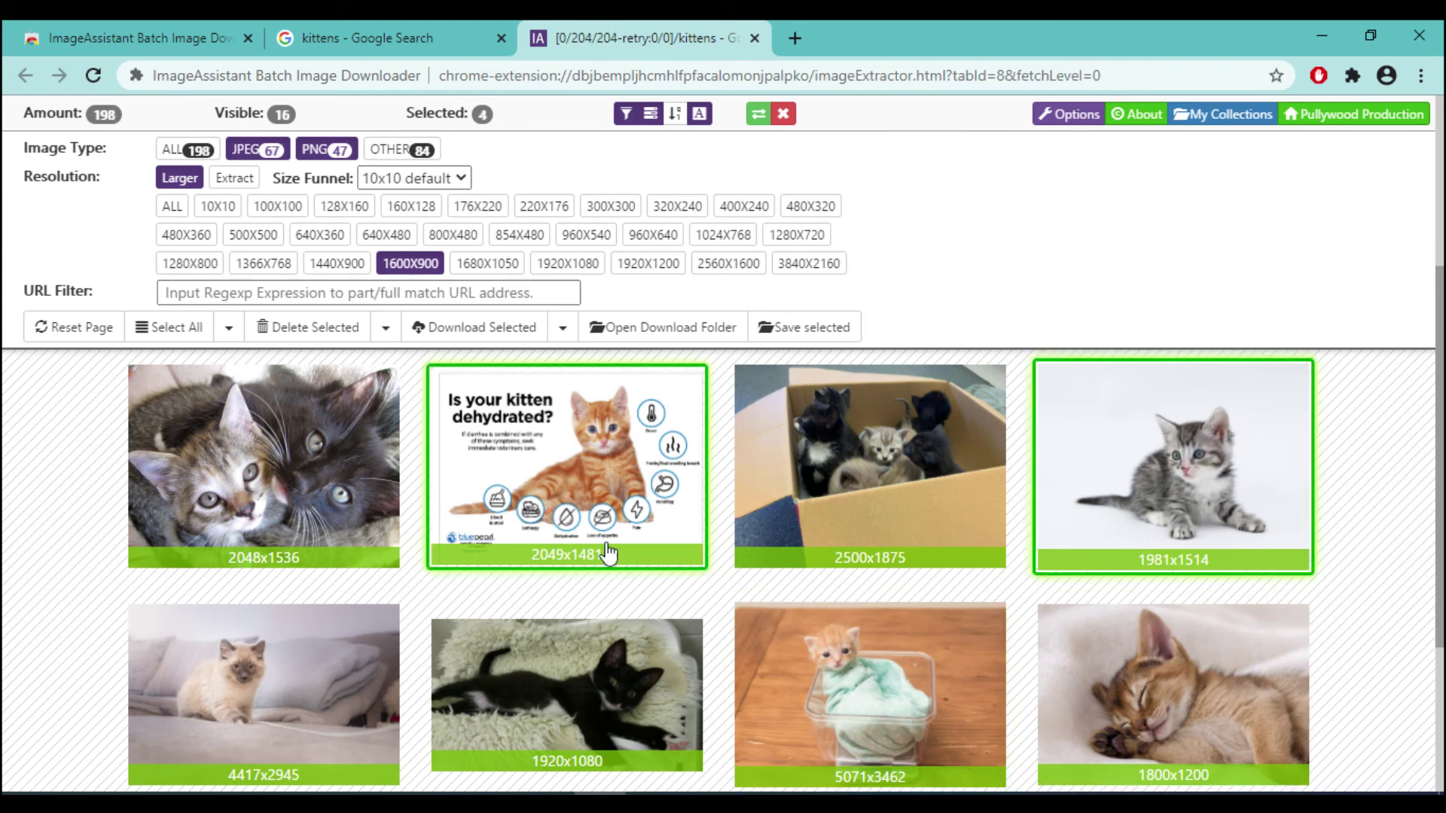
- Download the selected images, keeping the suggested save path and file name pattern
{"action": "left_click", "coordinate": [520, 331]}
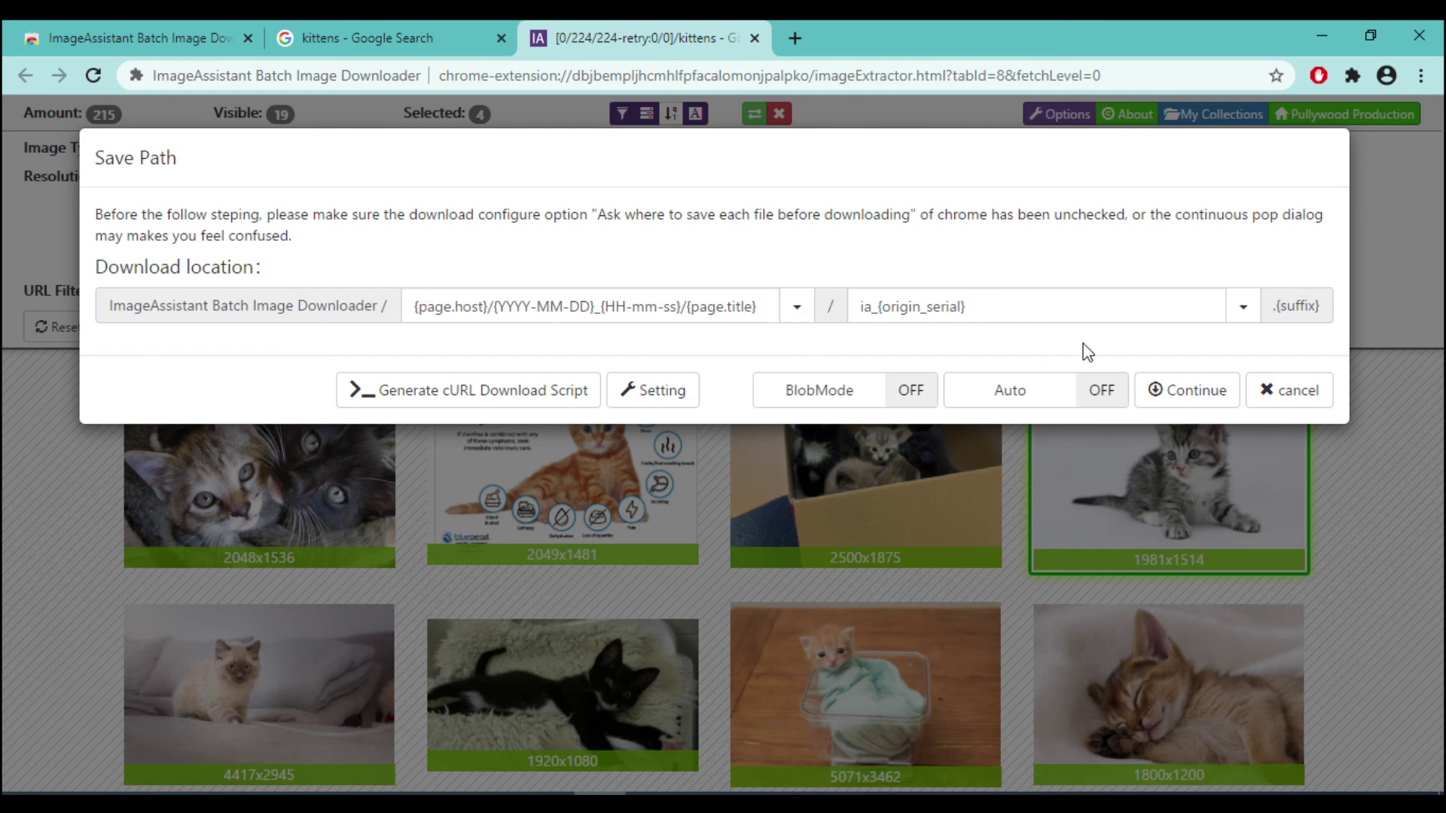
{"action": "left_click", "coordinate": [1205, 390]}
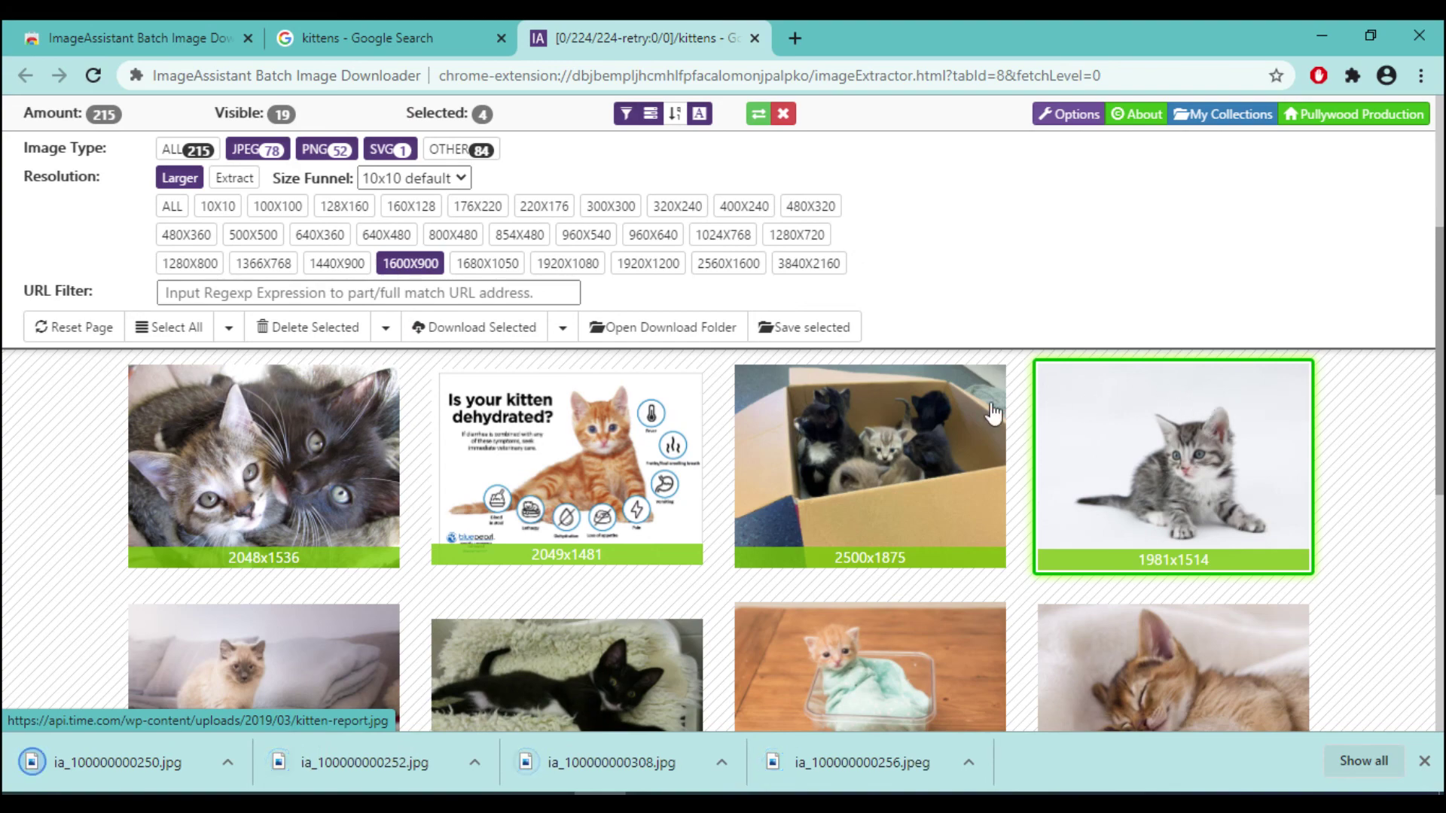
{"action": "left_click", "coordinate": [228, 764]}
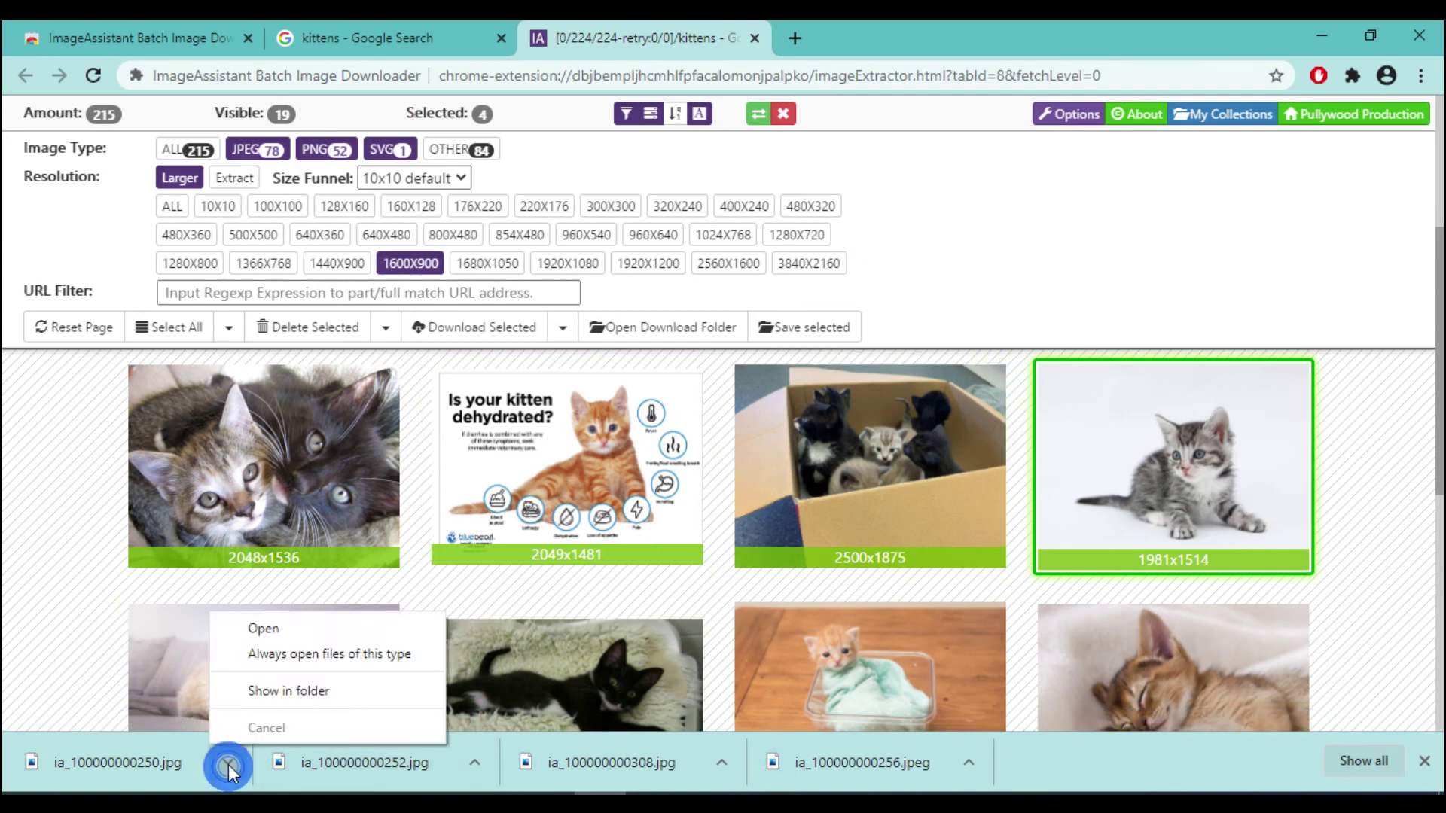
{"action": "left_click", "coordinate": [305, 690]}
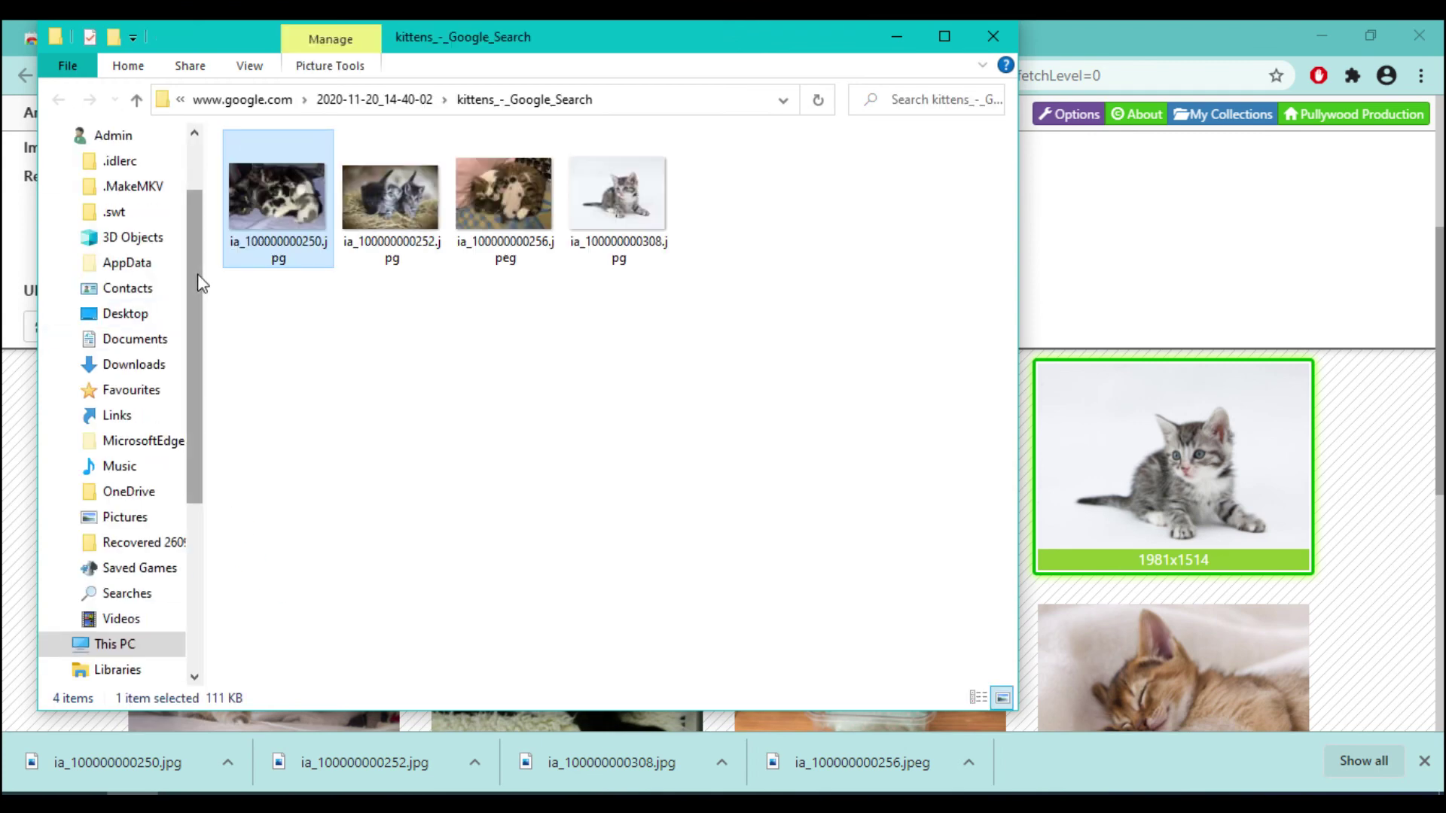
{"action": "left_click", "coordinate": [280, 101]}
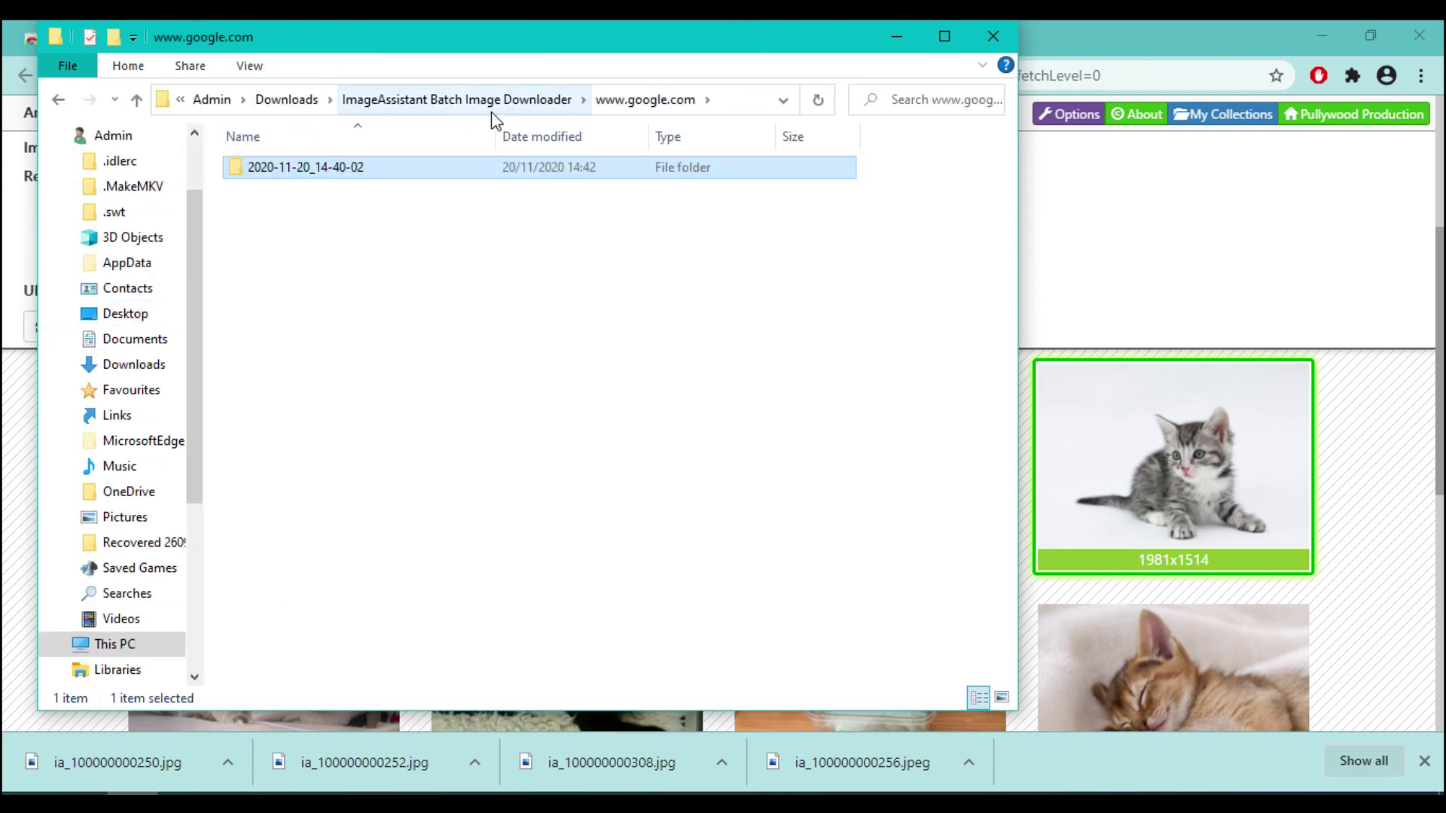
{"action": "left_click", "coordinate": [503, 105]}
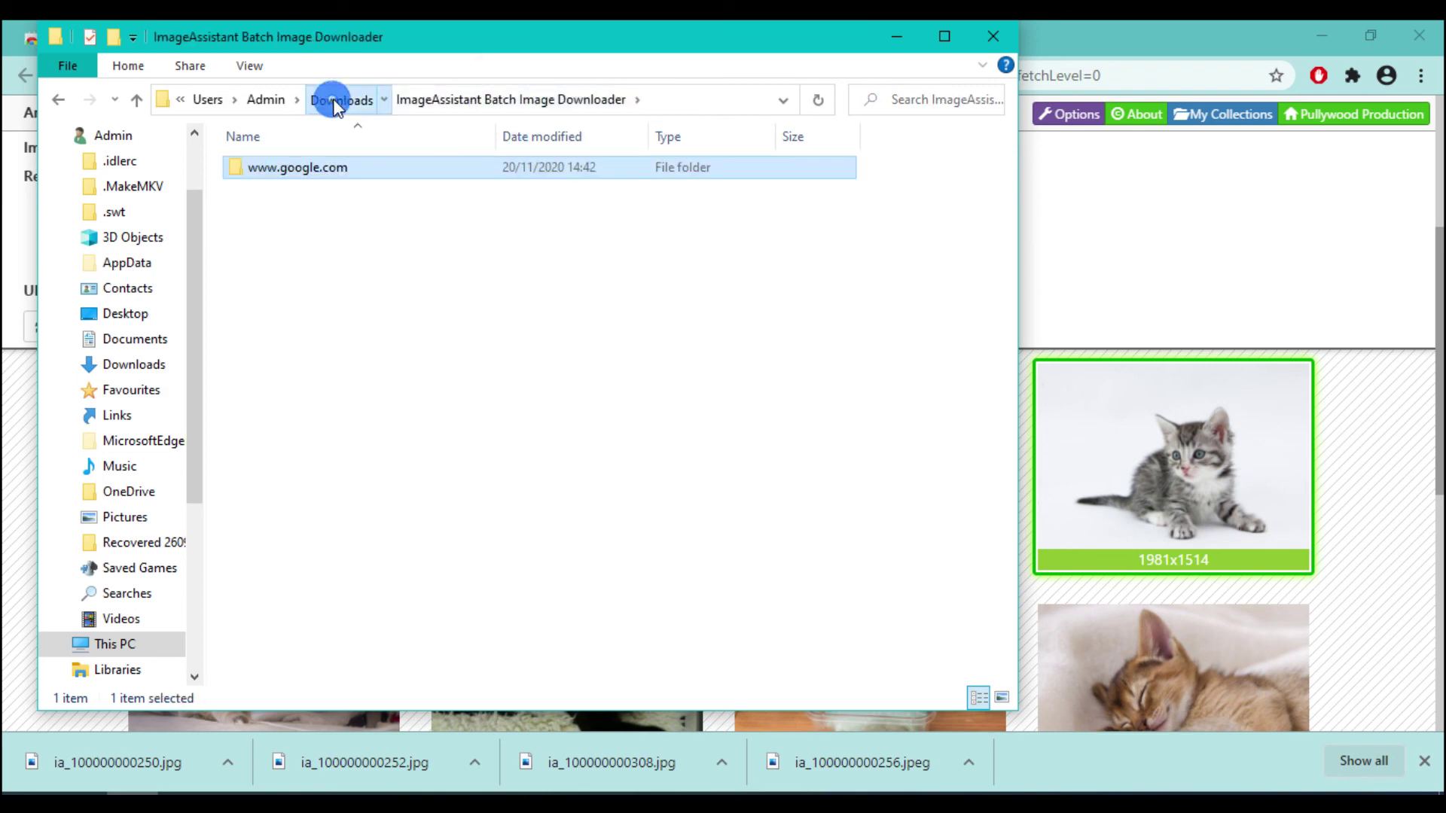
{"action": "left_click", "coordinate": [335, 105]}
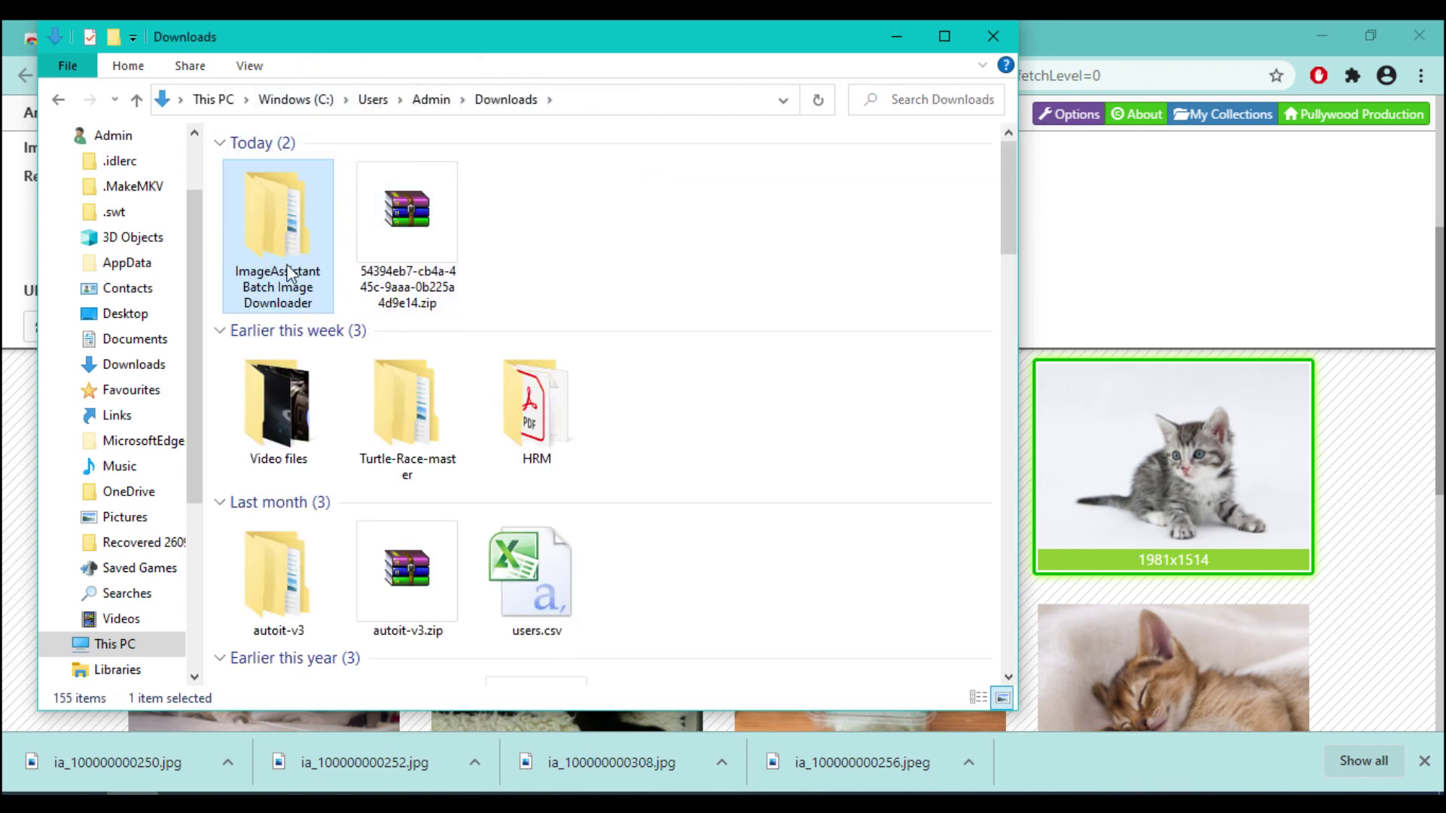
{"action": "double_click", "coordinate": [294, 229]}
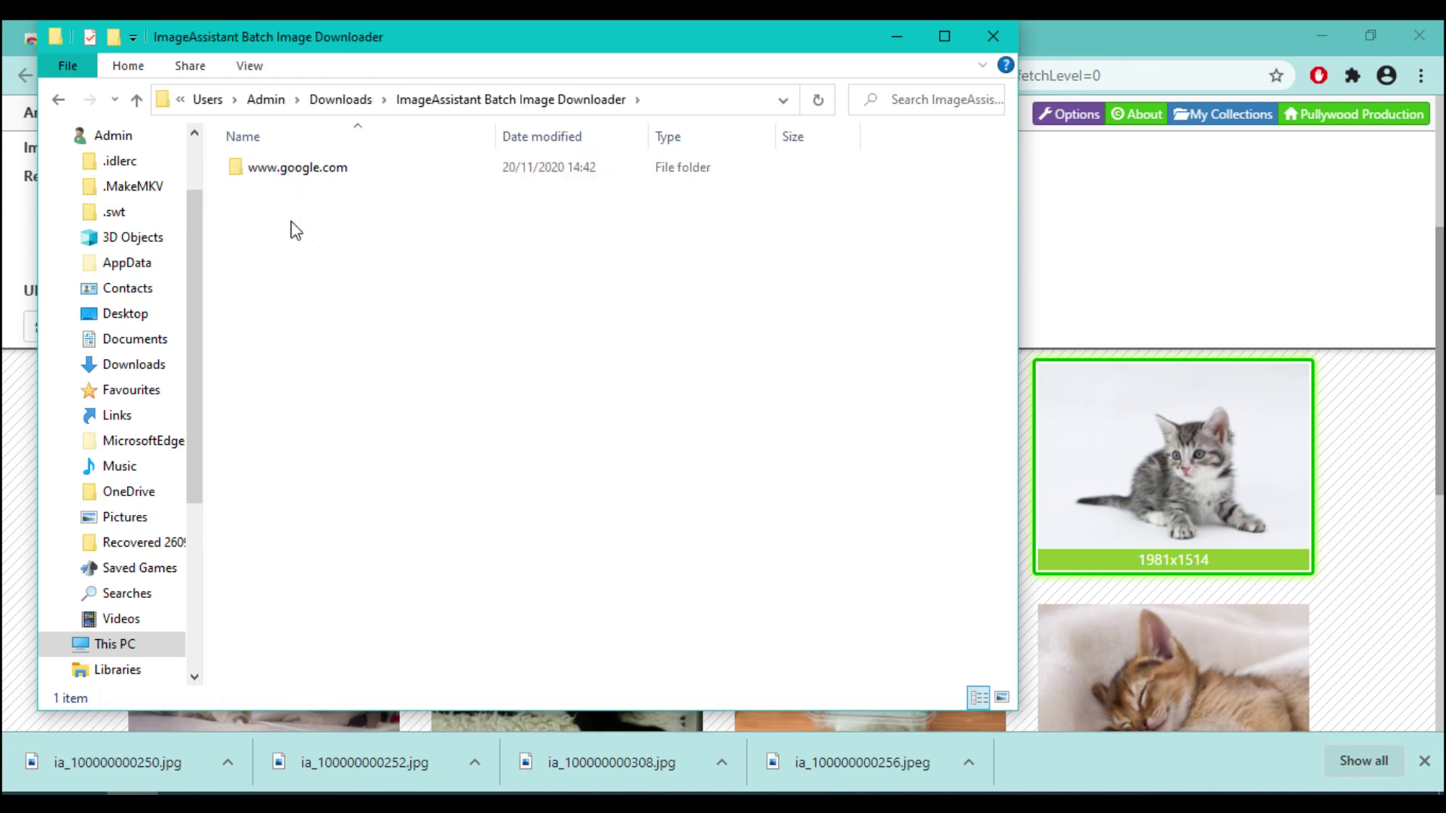
{"action": "left_click", "coordinate": [286, 164]}
{"action": "double_click", "coordinate": [285, 164]}
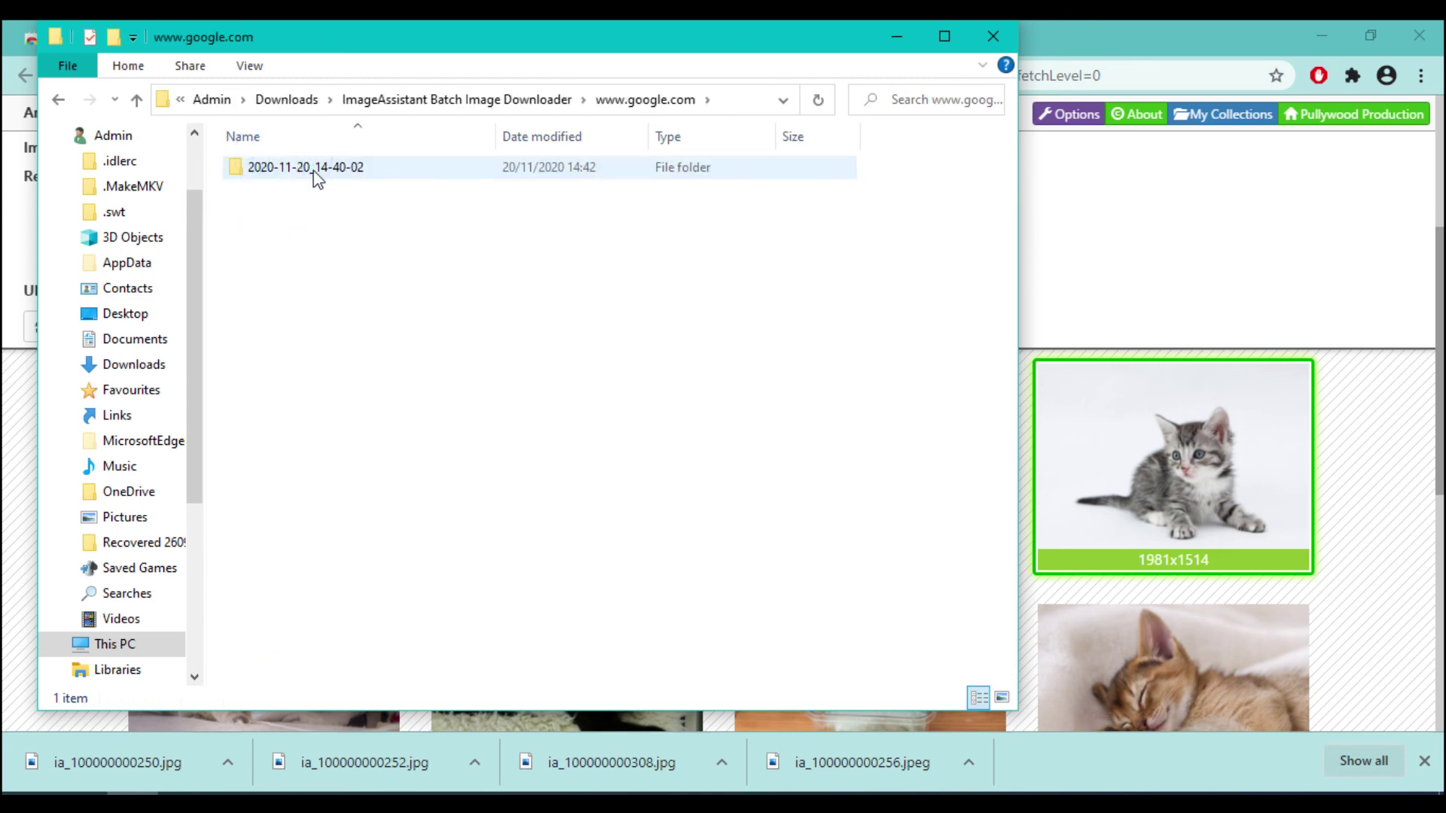
{"action": "double_click", "coordinate": [313, 169]}
{"action": "double_click", "coordinate": [313, 170]}
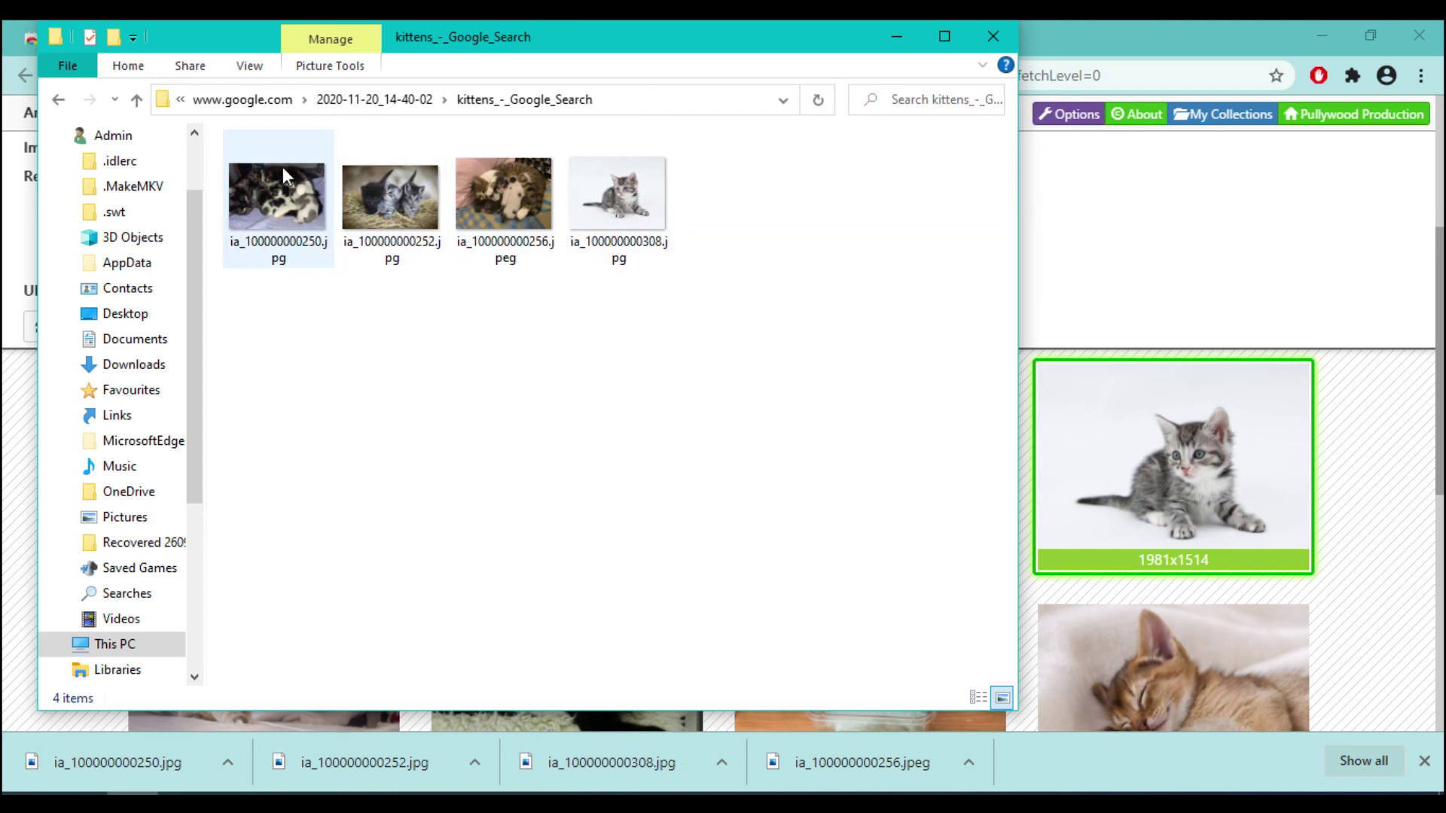
- Check the file details of ia_100000000308.jpg and ia_100000000256.jpeg and close the folder window
{"action": "mouse_move", "coordinate": [632, 260]}
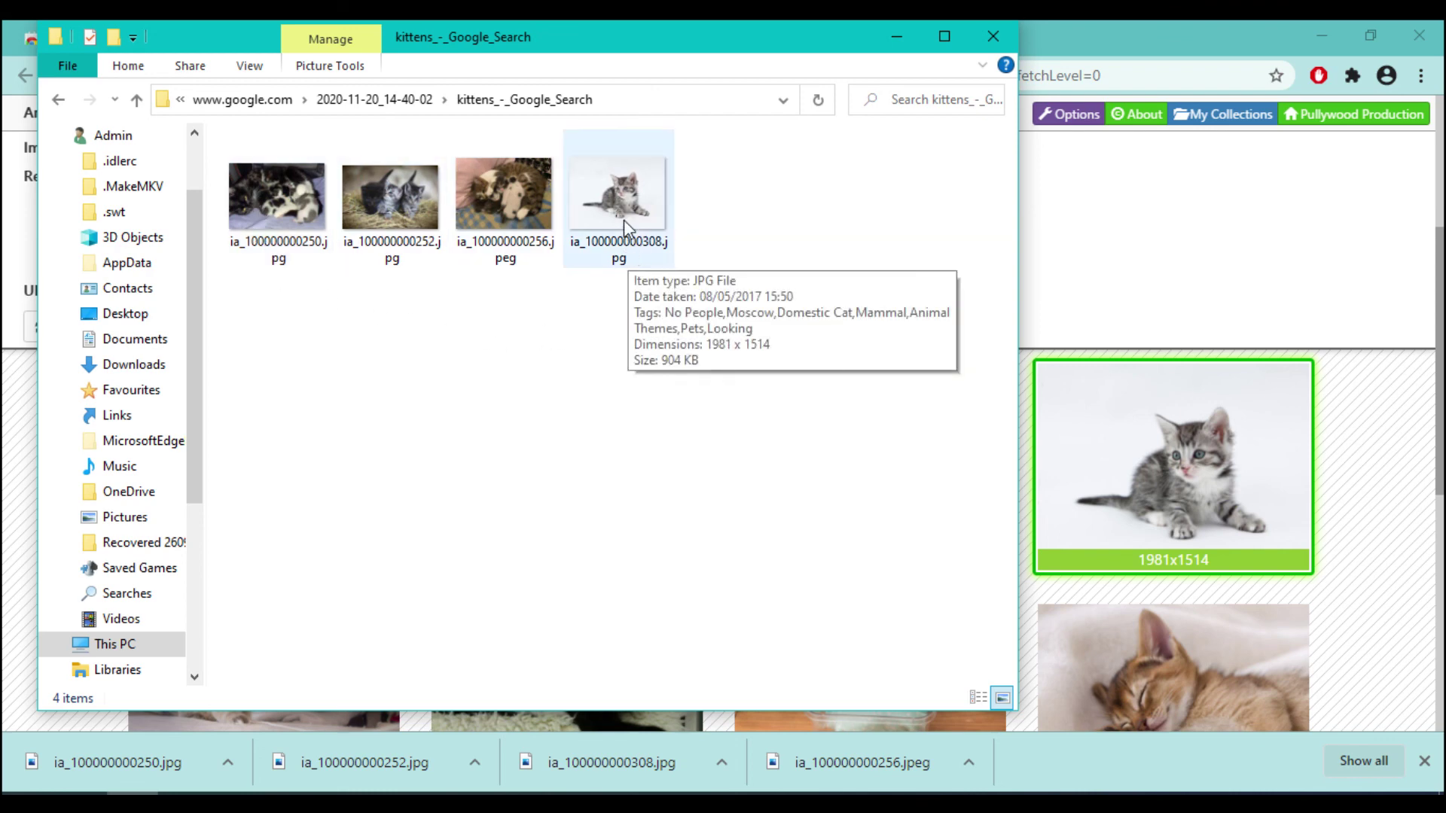
{"action": "left_click", "coordinate": [624, 219]}
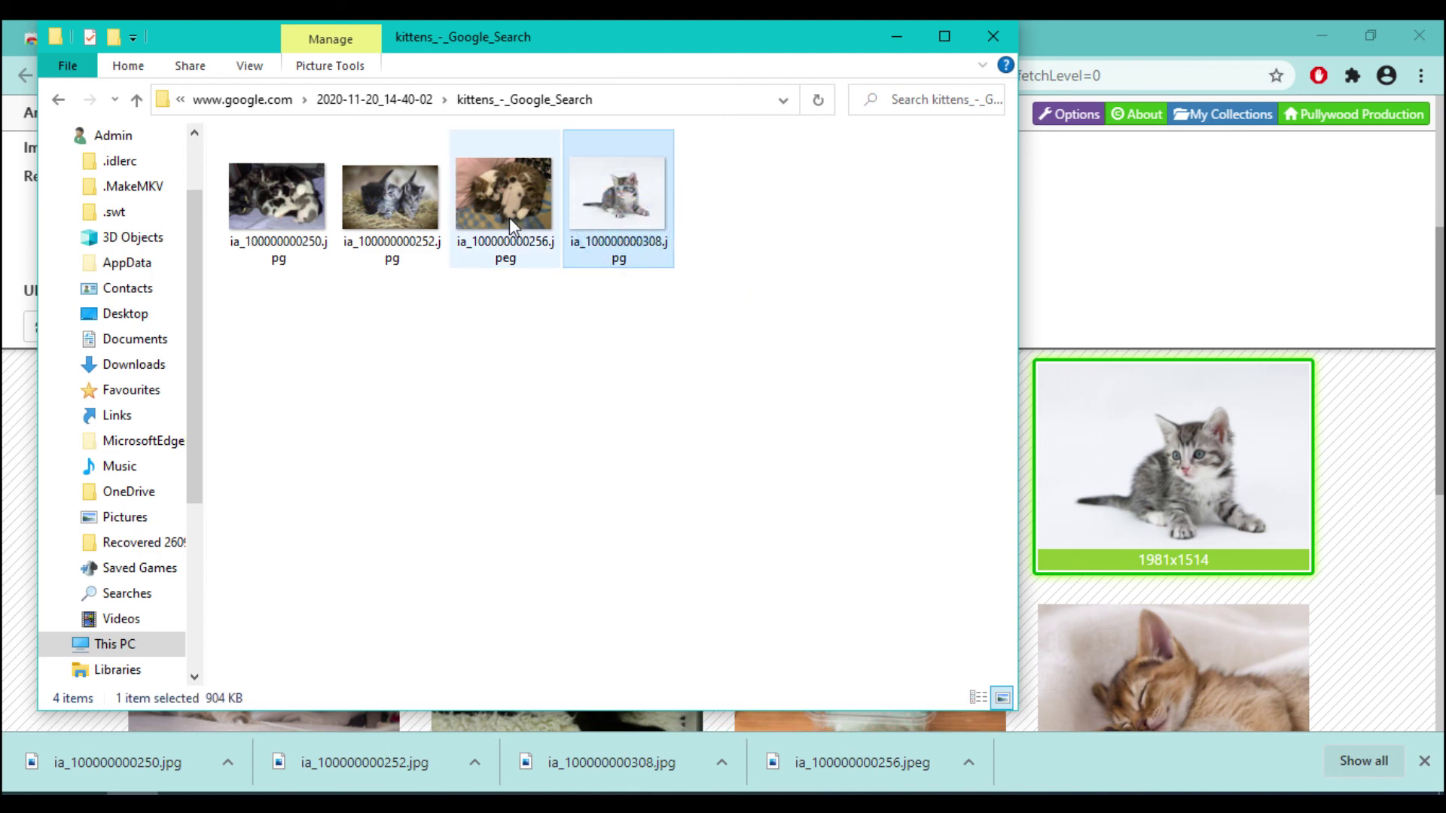
{"action": "left_click", "coordinate": [478, 375]}
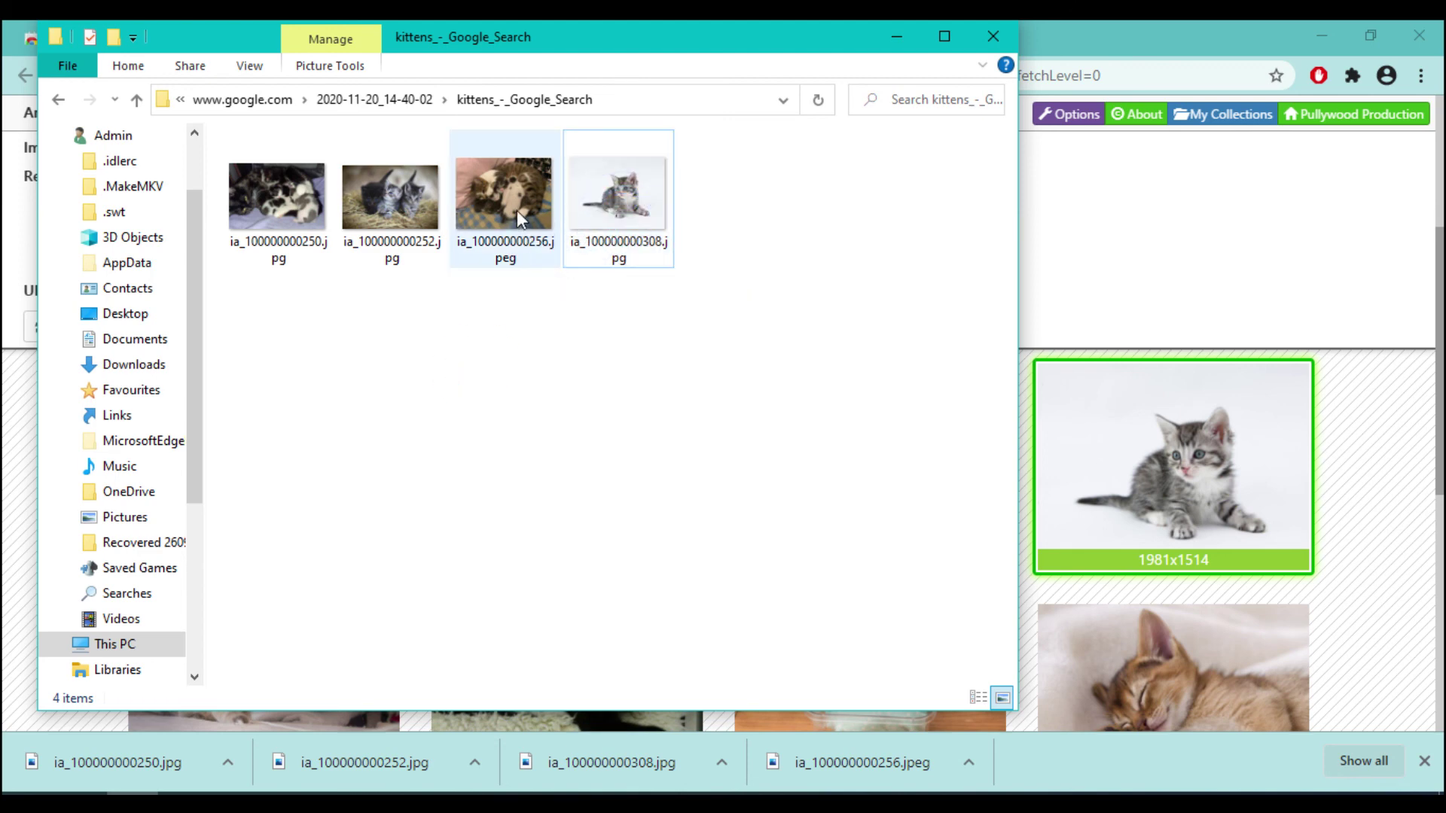
{"action": "mouse_move", "coordinate": [517, 210]}
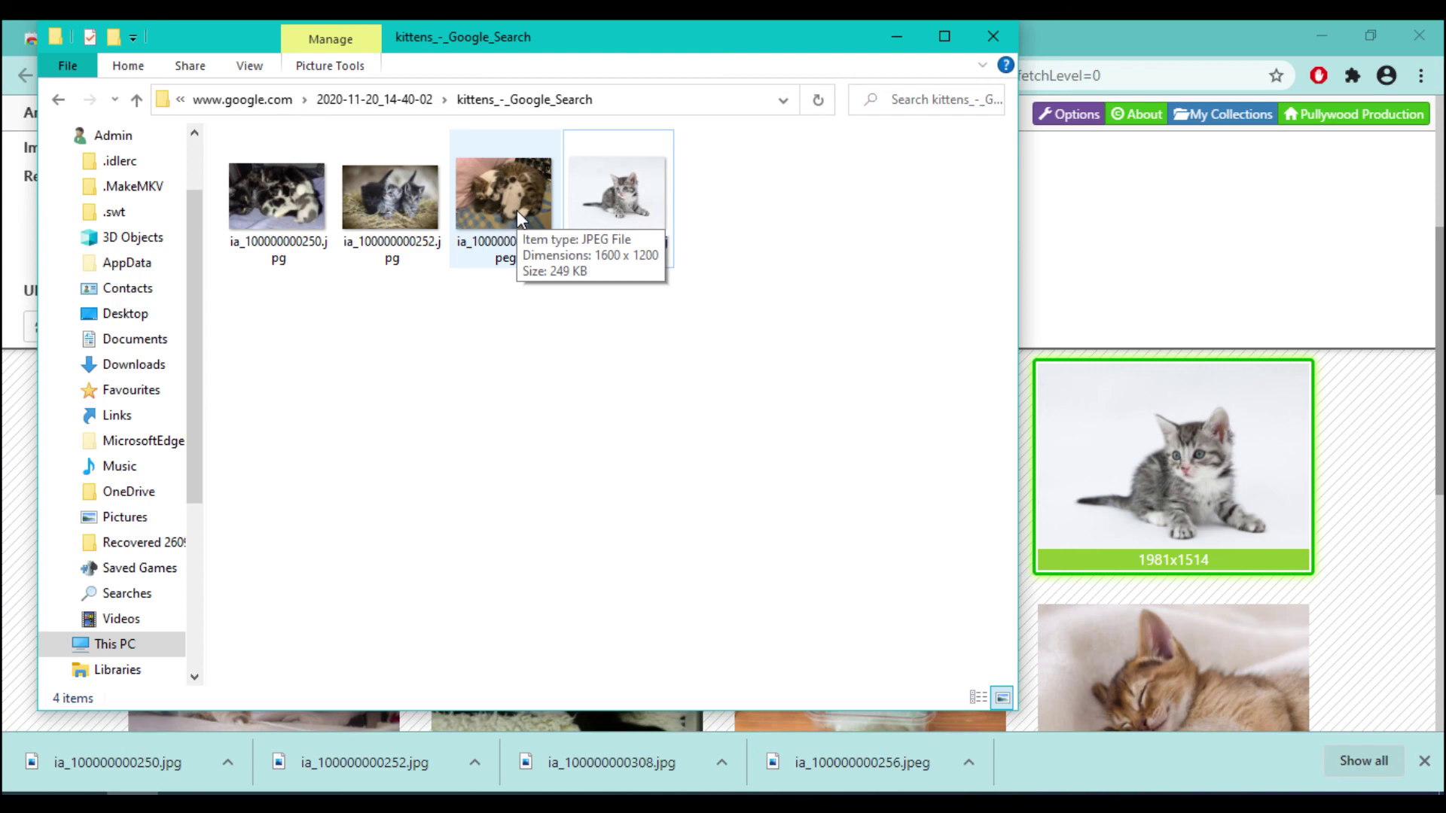
{"action": "left_click", "coordinate": [991, 38]}
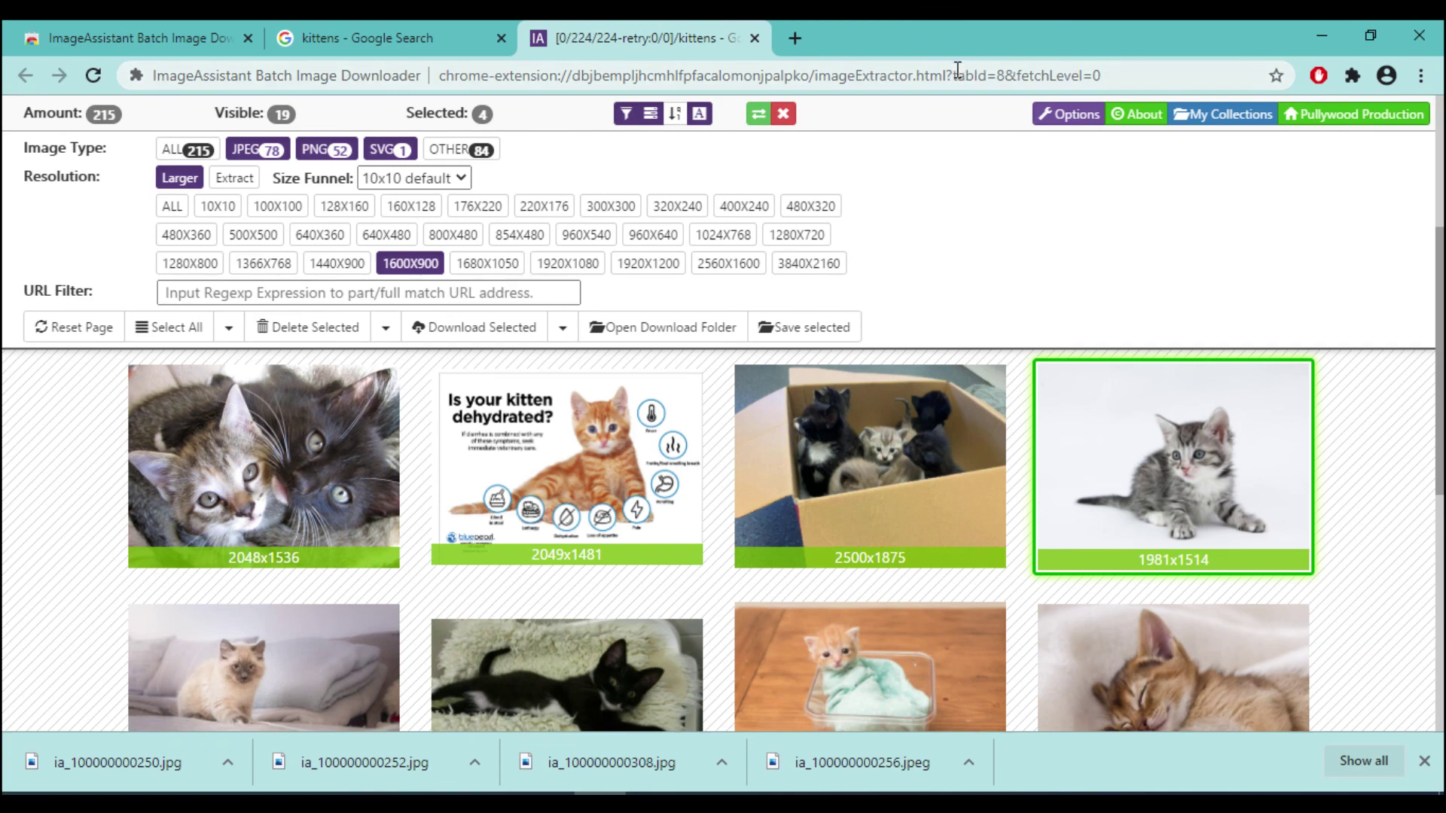
- Sort the extracted kitten images by resolution, largest first
{"action": "left_click", "coordinate": [674, 115]}
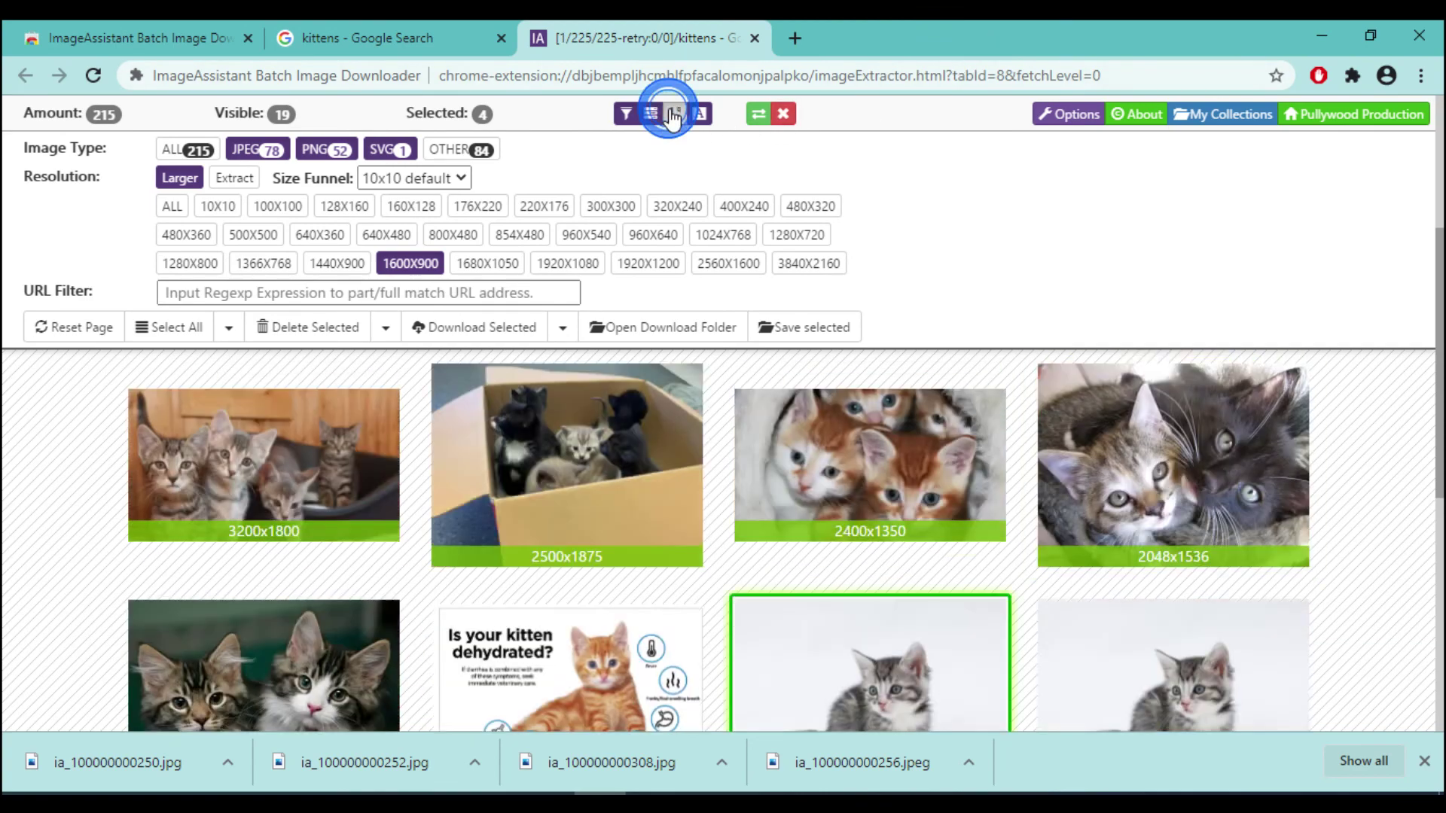